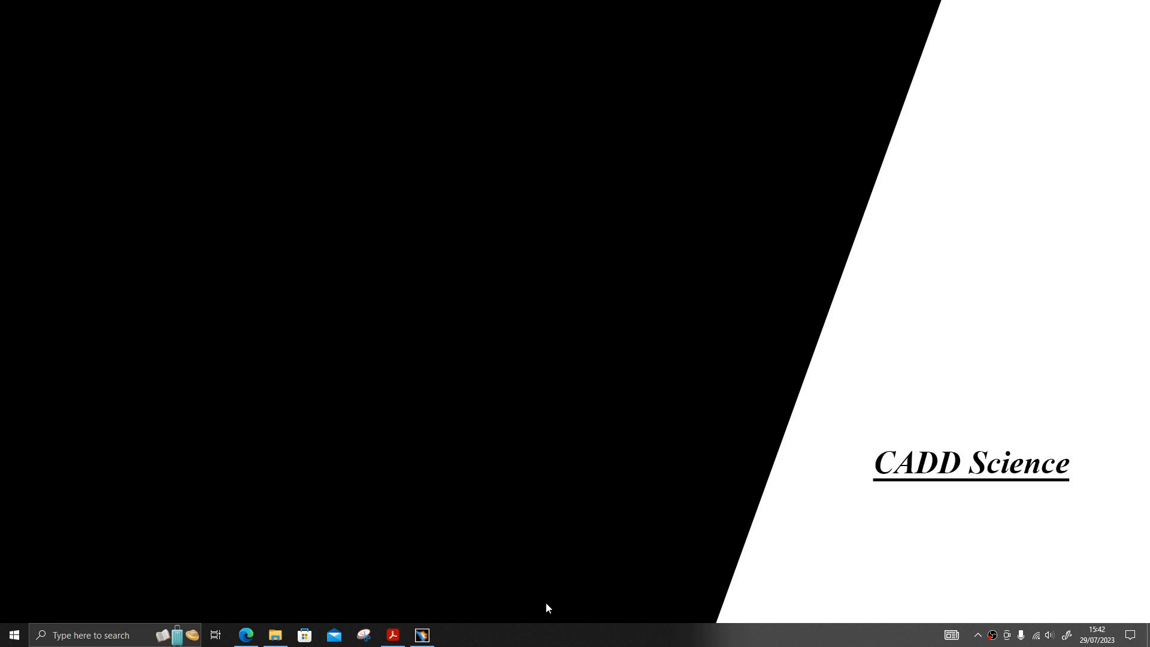
Step: Switch to CATIA V5 and create a new document of type Product
left_click(426, 635)
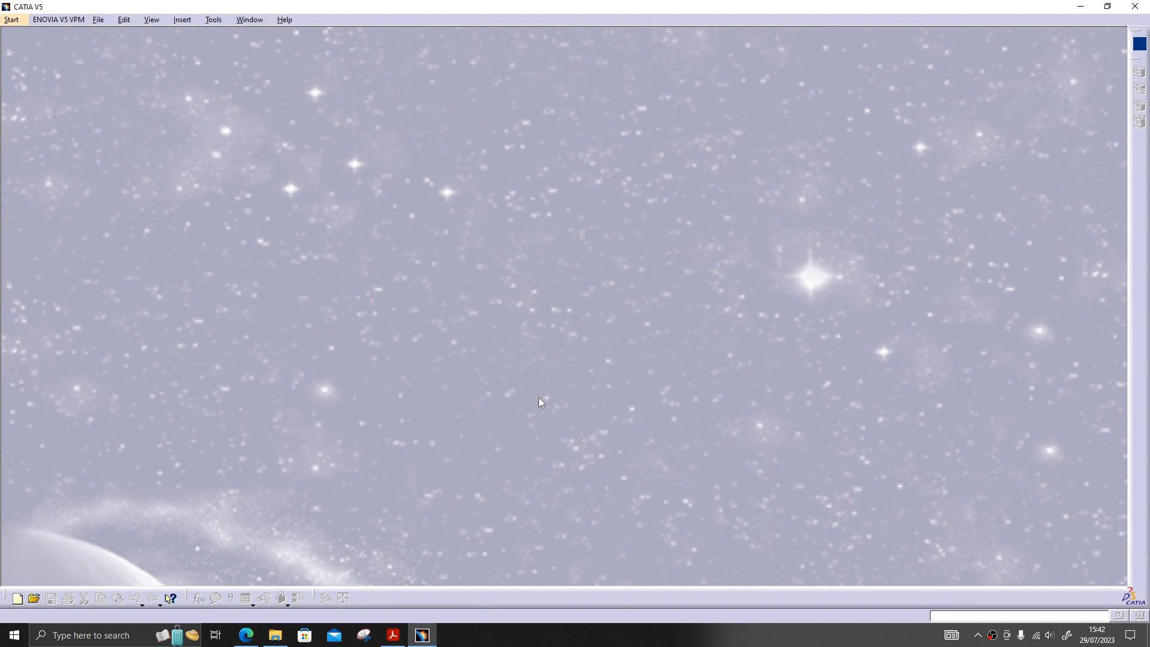
left_click(99, 21)
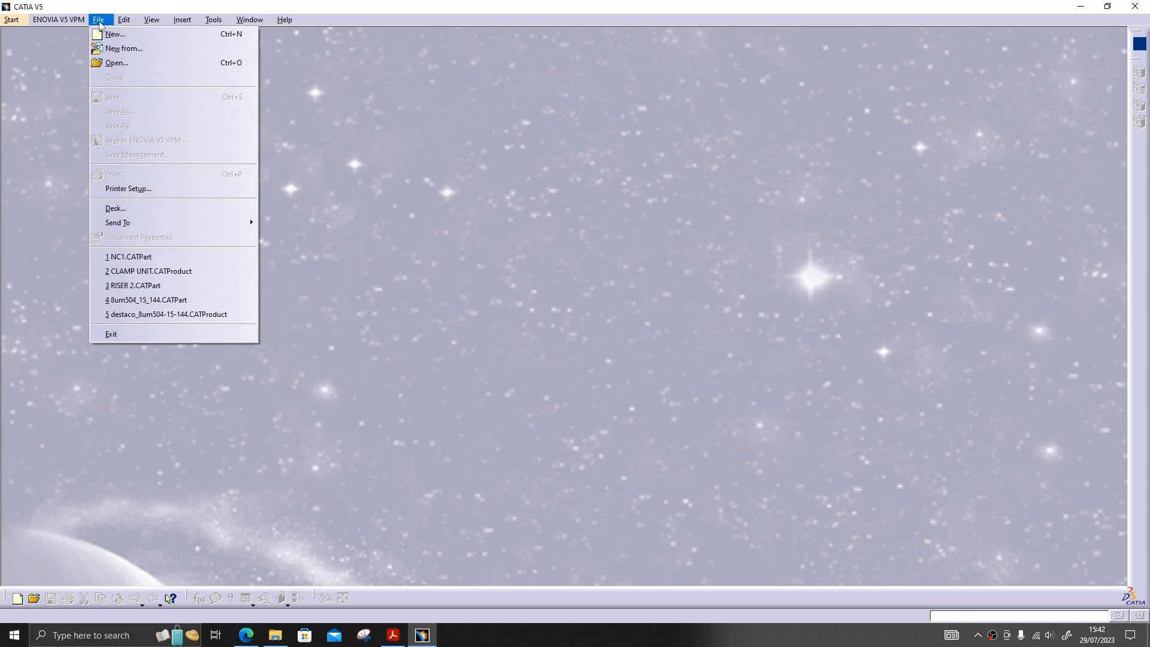
left_click(114, 36)
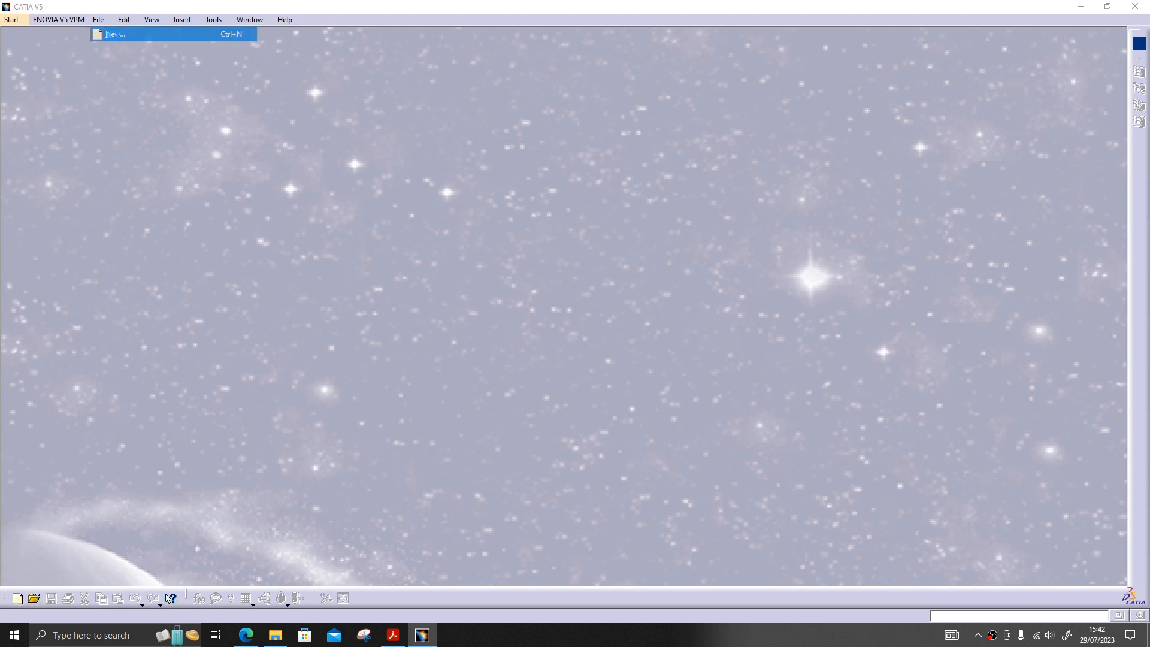
left_click(1110, 531)
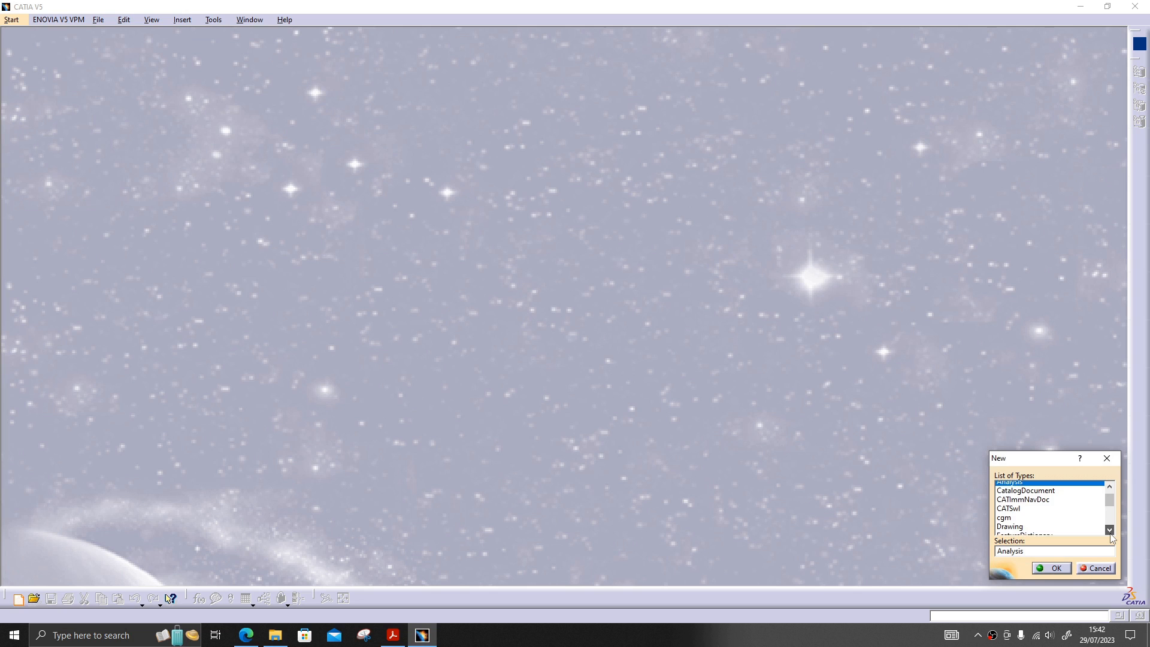
left_click(1110, 531)
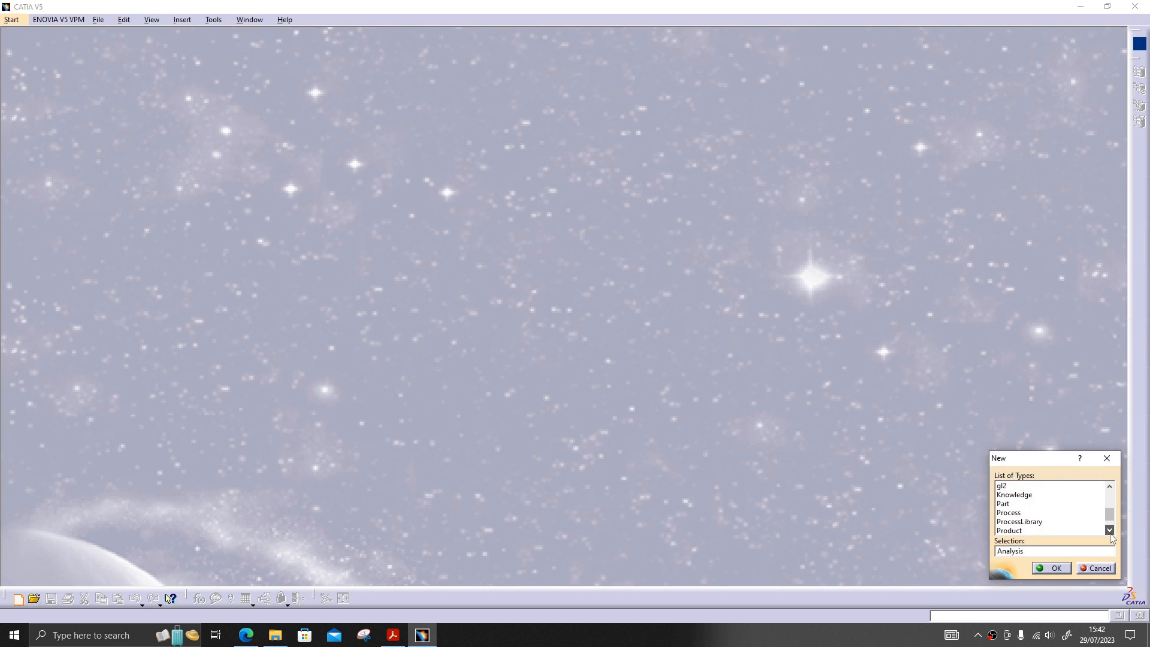
double_click(1020, 532)
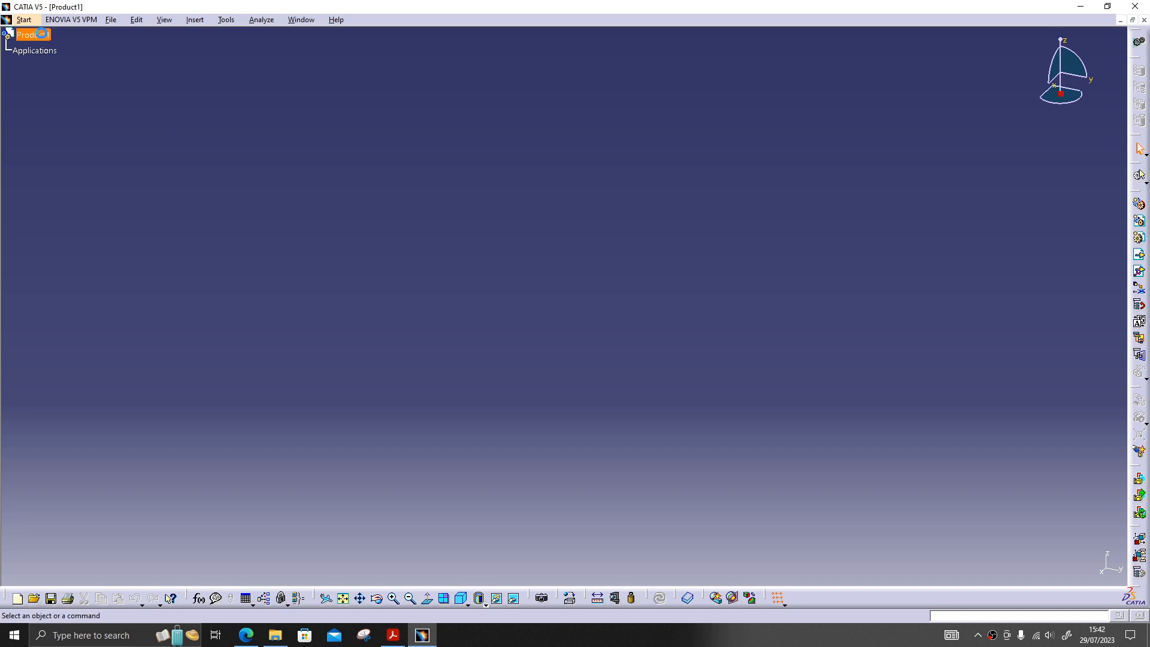
Step: Set the part number of the root product to CLAMP UNIT in its properties
right_click(42, 34)
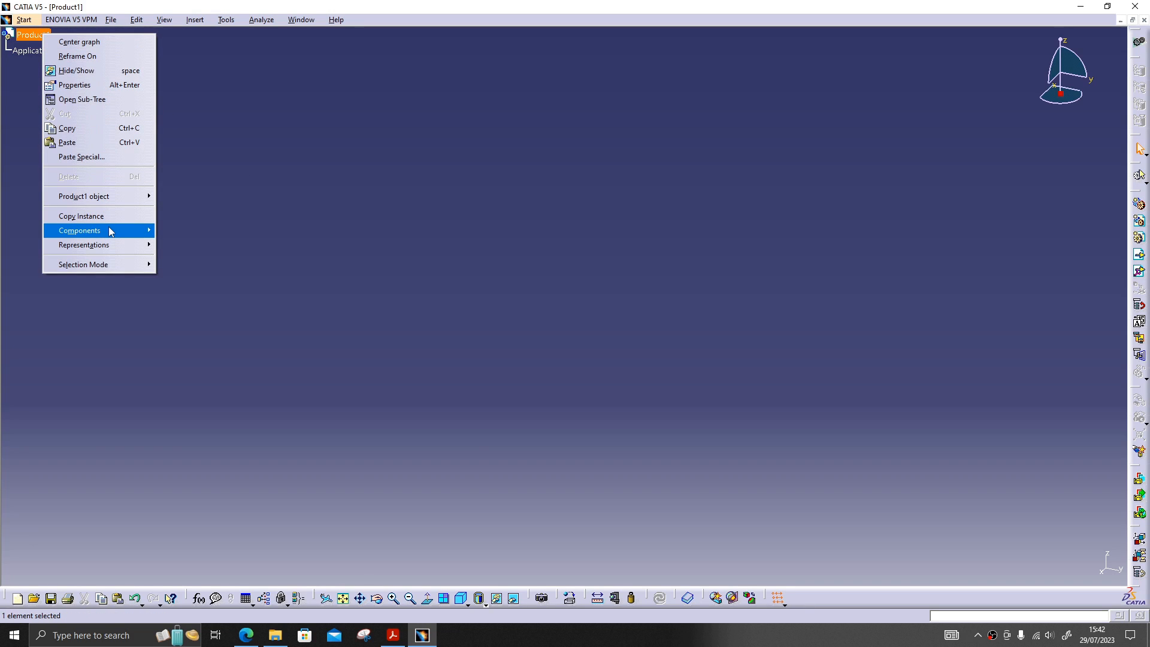
mouse_move(109, 230)
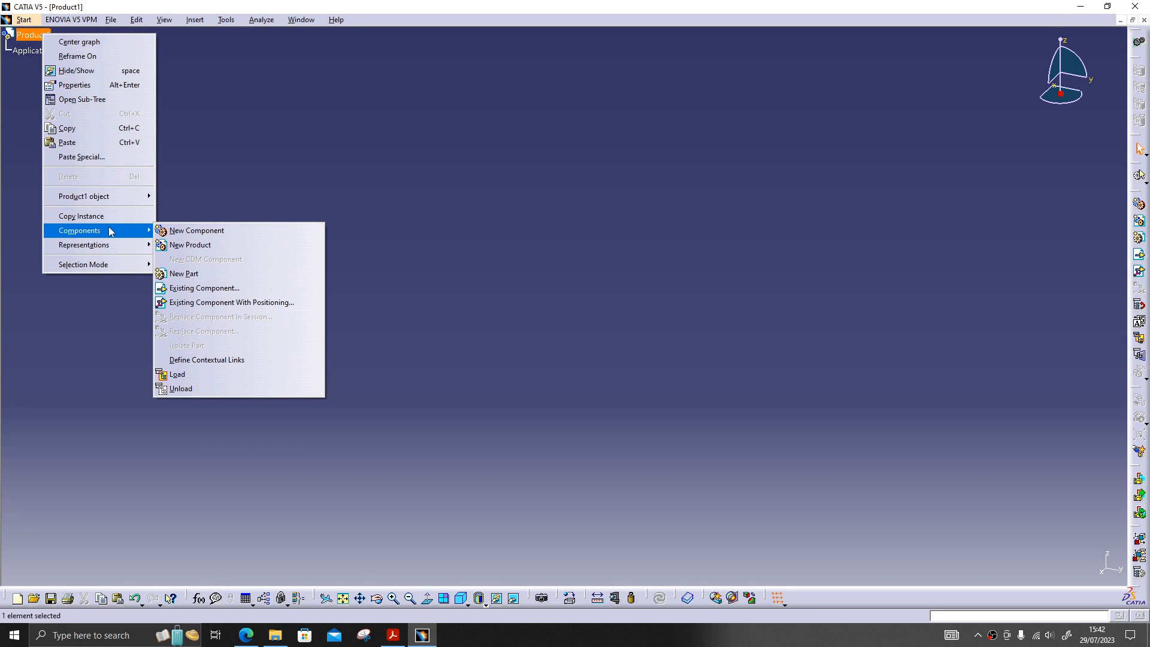
left_click(106, 84)
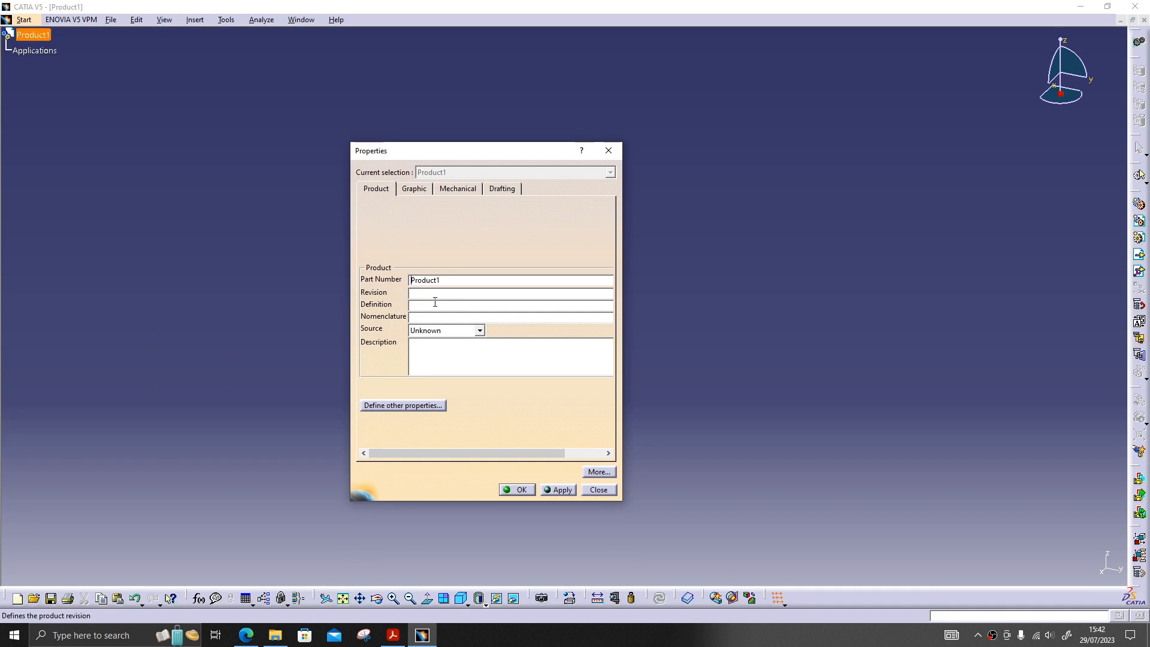
double_click(456, 282)
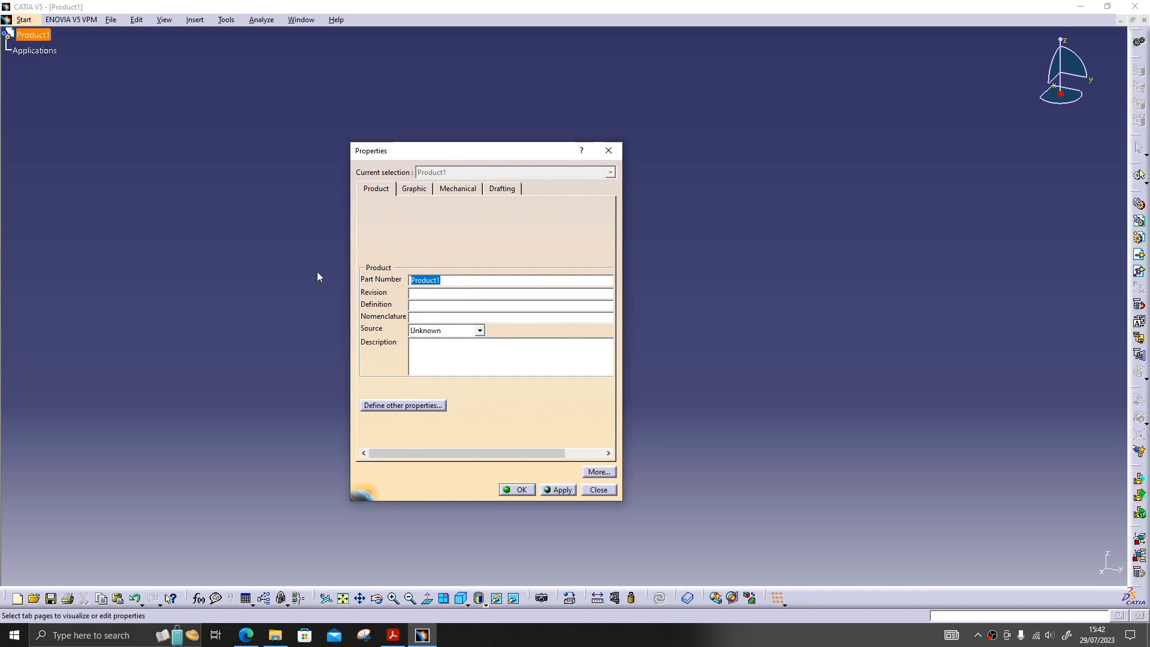
type("CLA")
key("ctrl+shift+Left")
key("ctrl+shift+Left")
left_click(519, 490)
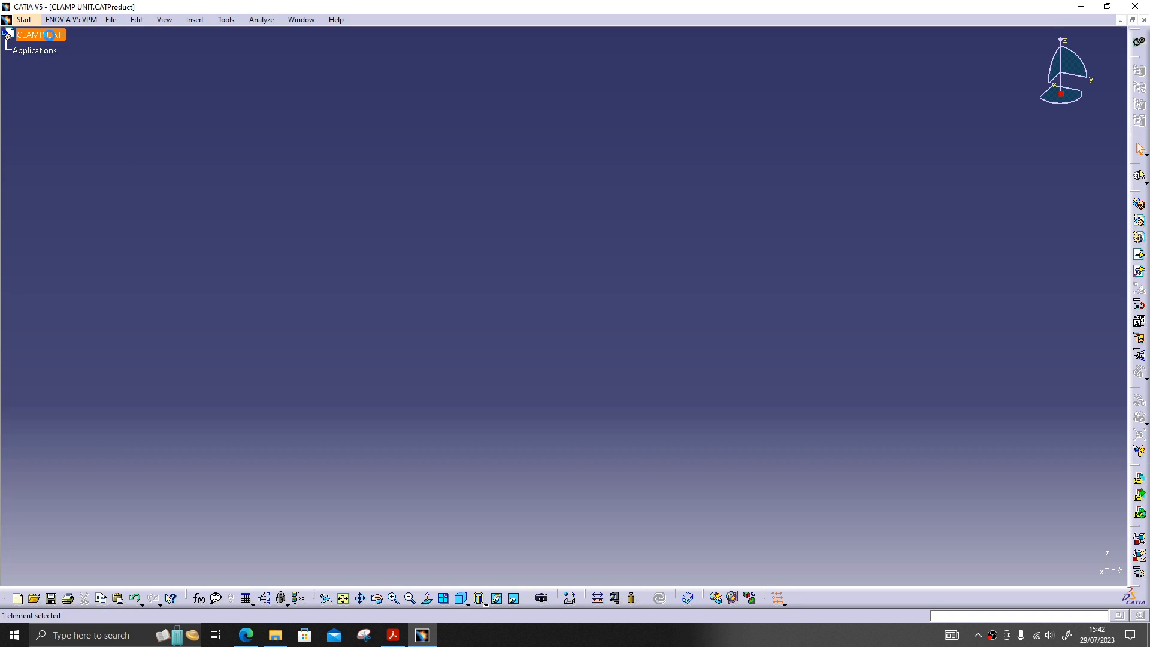
Step: Save the product as CLAMP UNIT of type CATProduct in the MAKE PARTS folder, overwriting the existing file
left_click(111, 20)
left_click(146, 114)
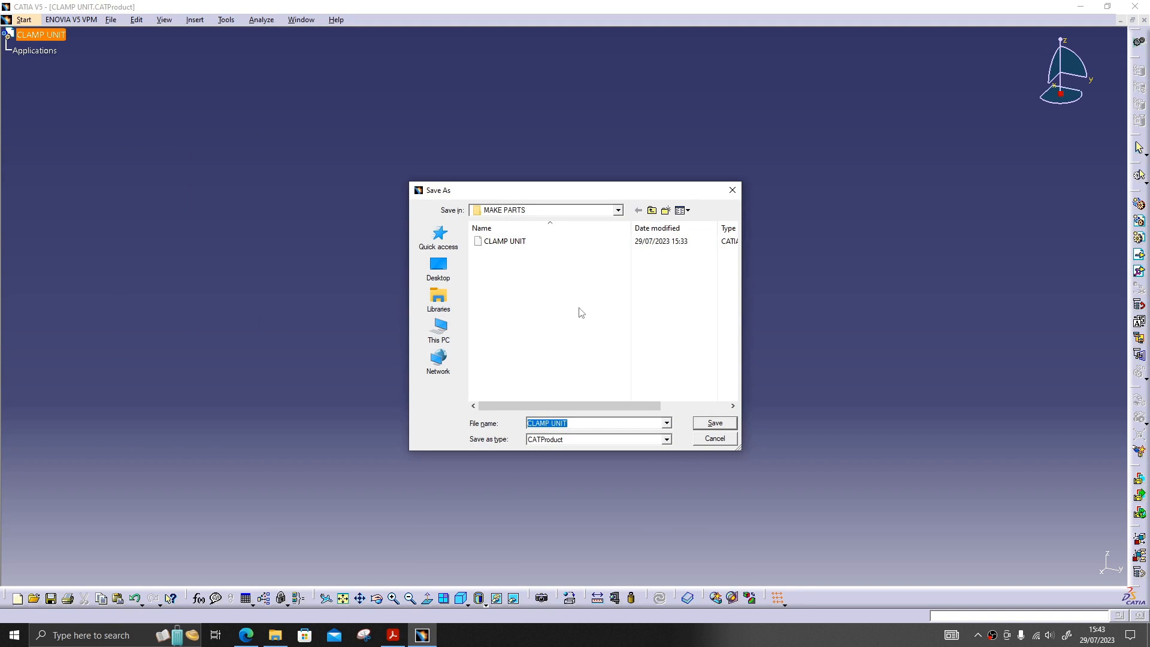
key("Return")
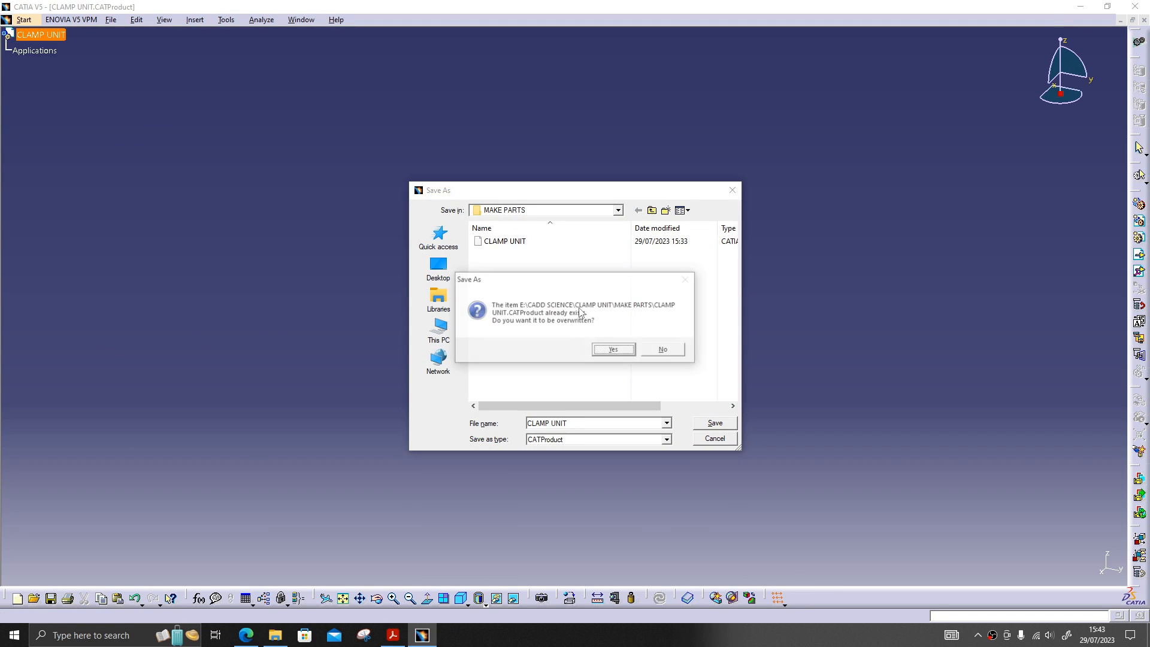
key("Return")
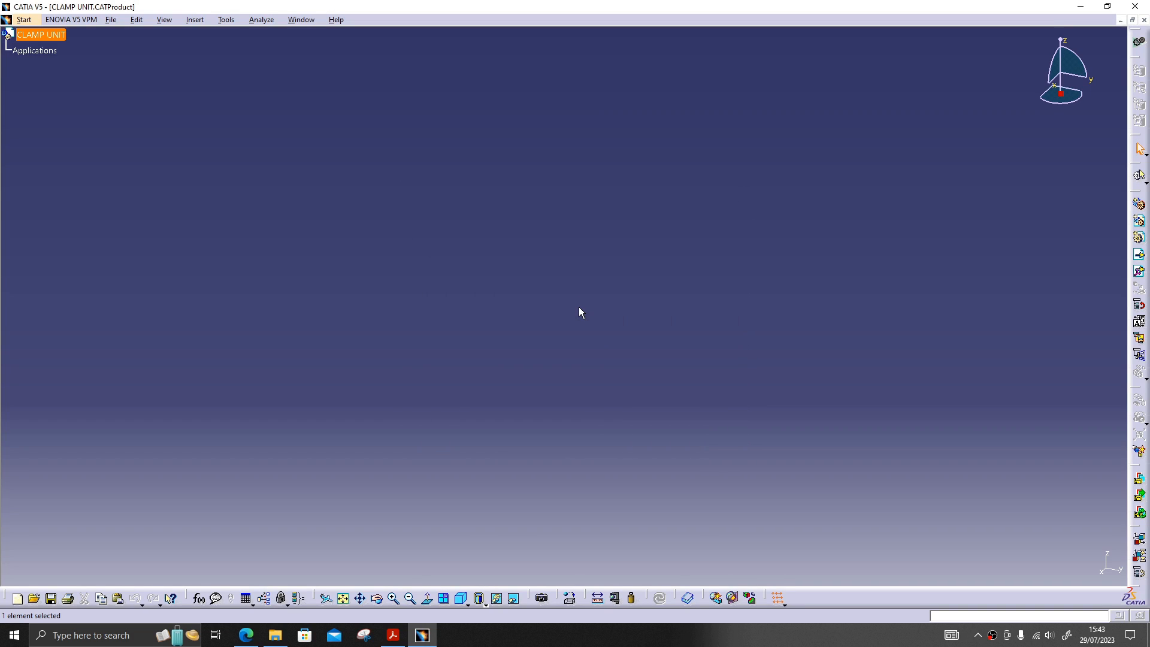
Step: Insert the existing component file "a pillar panel" from the PANEL folder into CLAMP UNIT
right_click(54, 38)
mouse_move(100, 240)
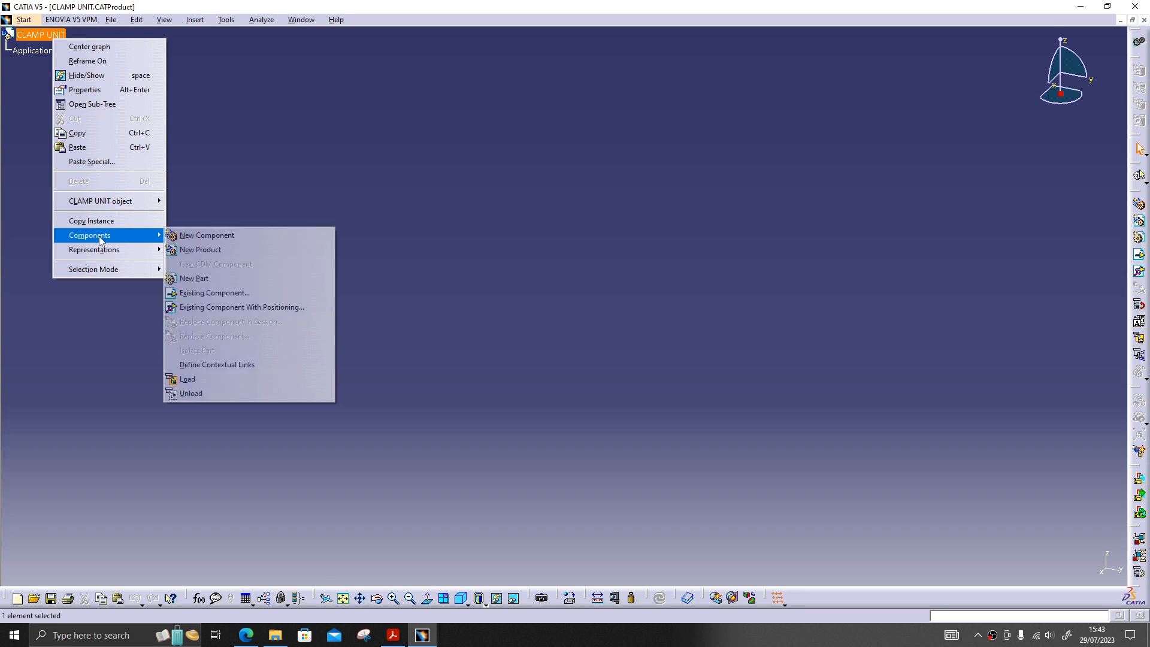
left_click(232, 295)
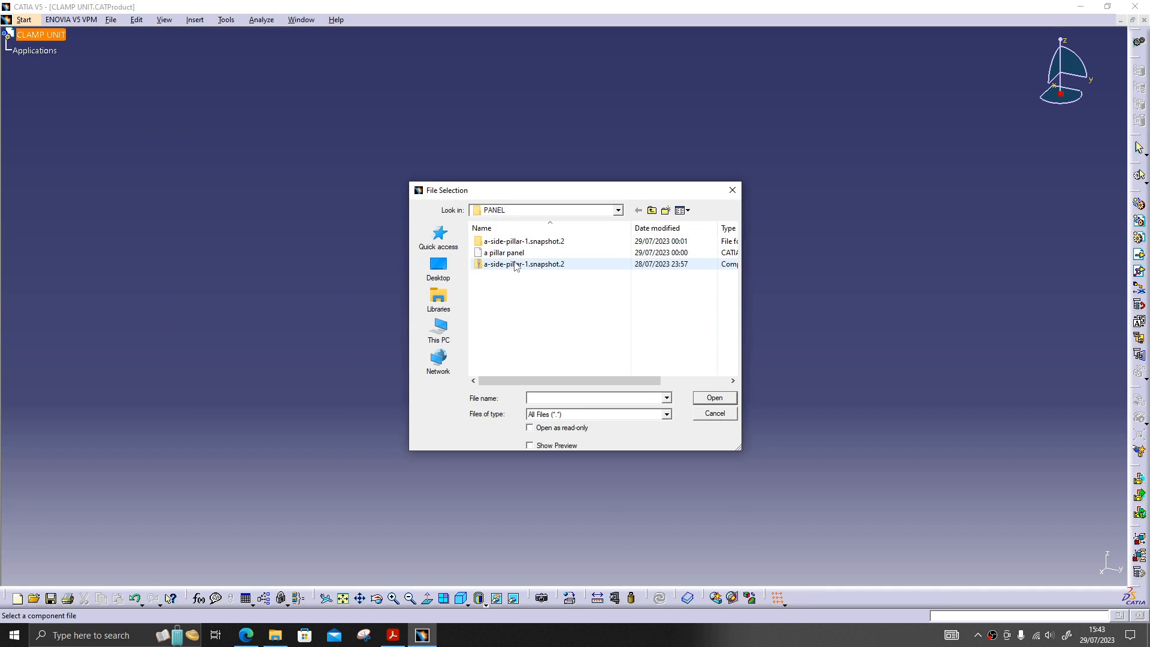
left_click(522, 254)
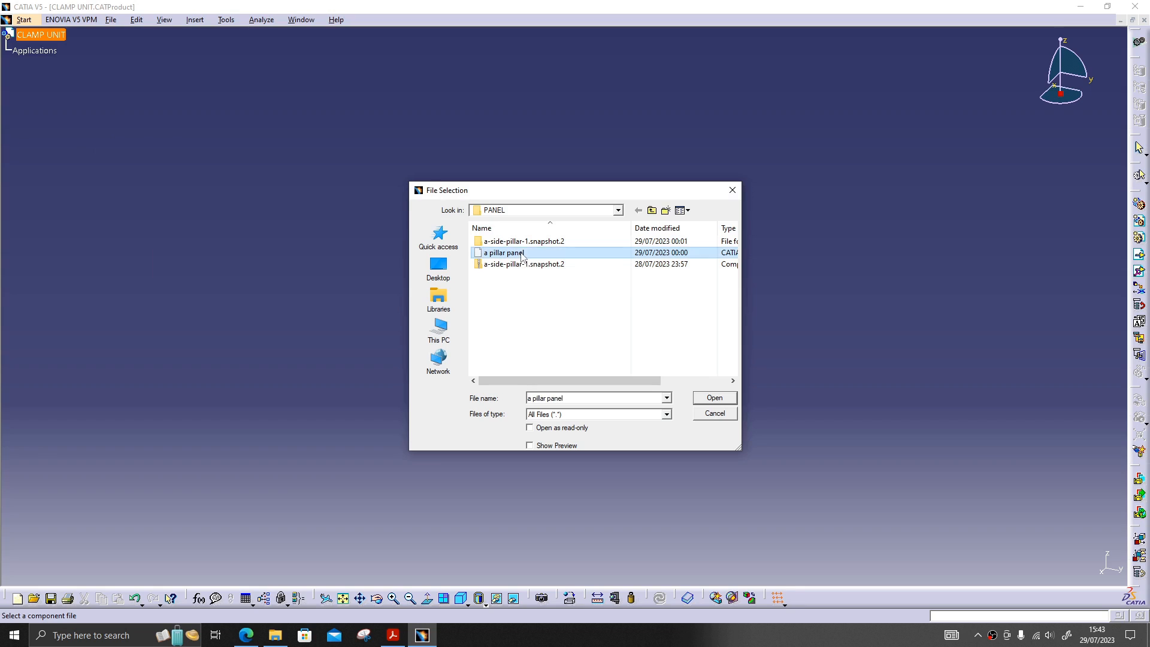
left_click(710, 398)
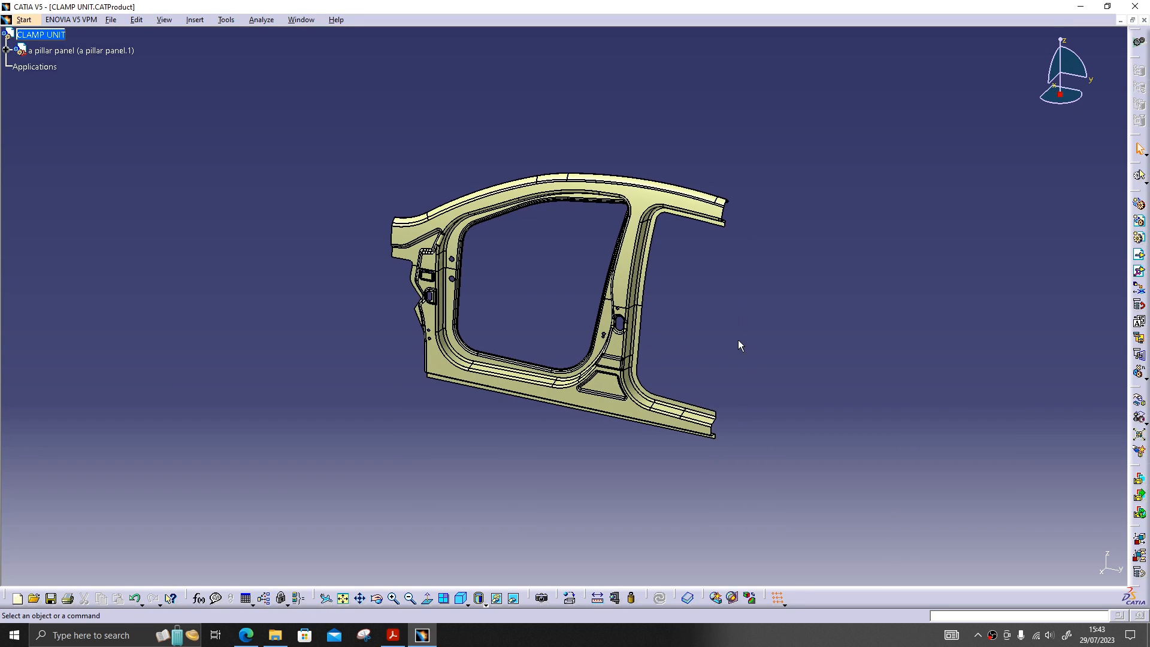
middle_click_drag(573, 508, 600, 230)
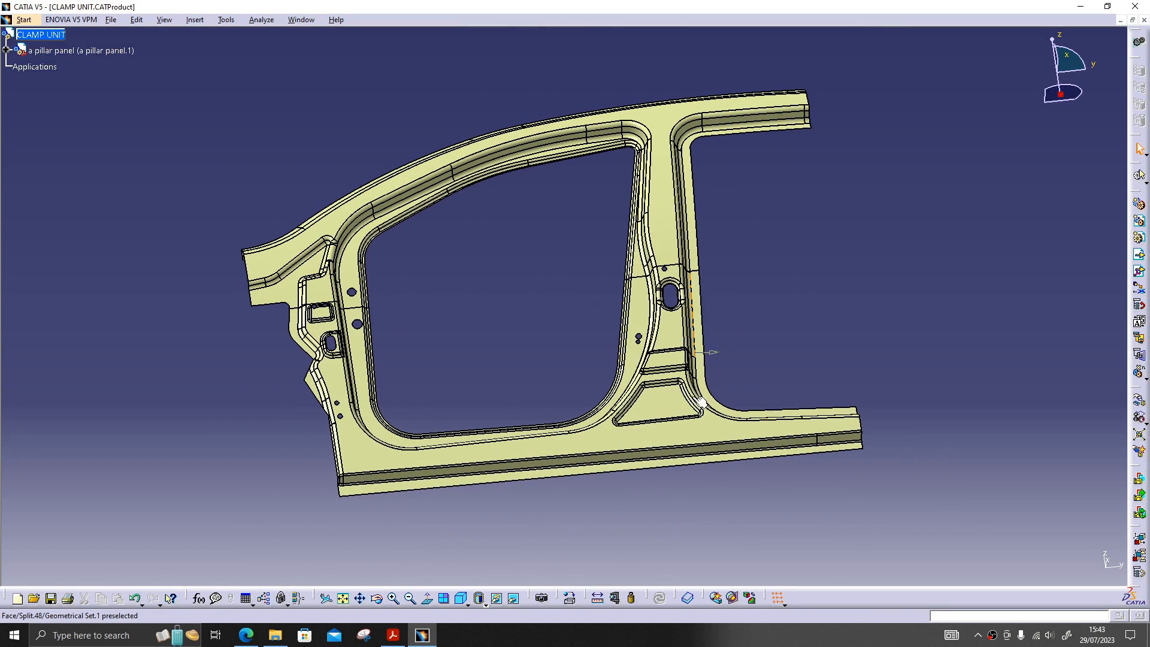
middle_click_drag(696, 469, 521, 312)
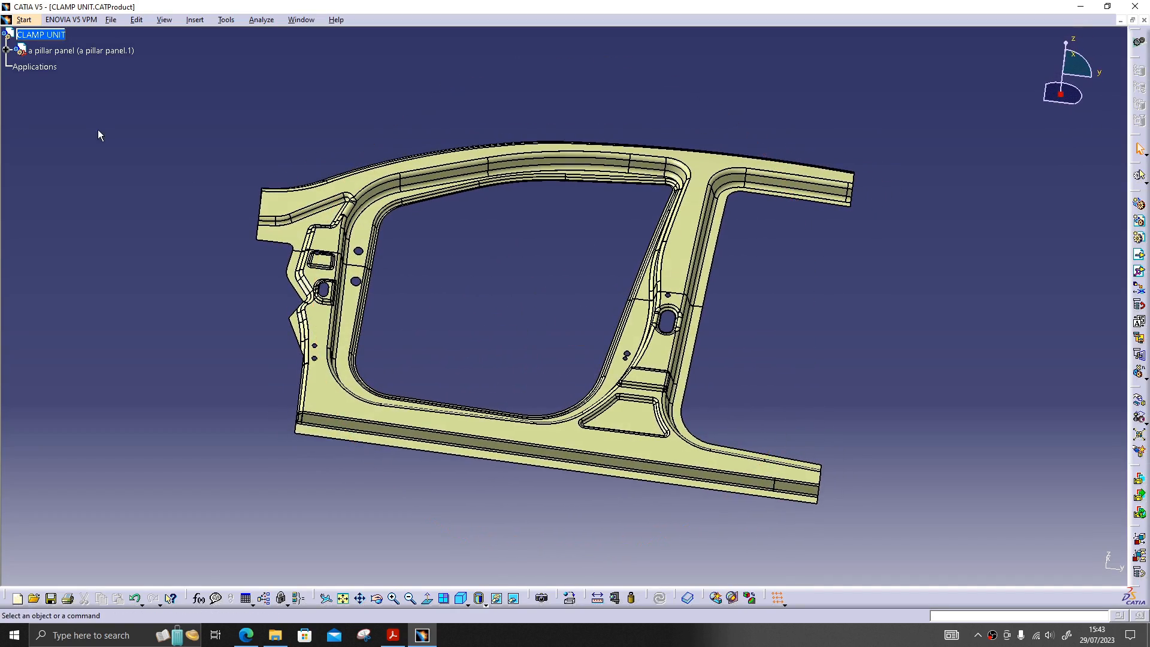
Step: Add a new component under CLAMP UNIT and set its part number and instance name to PANEL
right_click(51, 35)
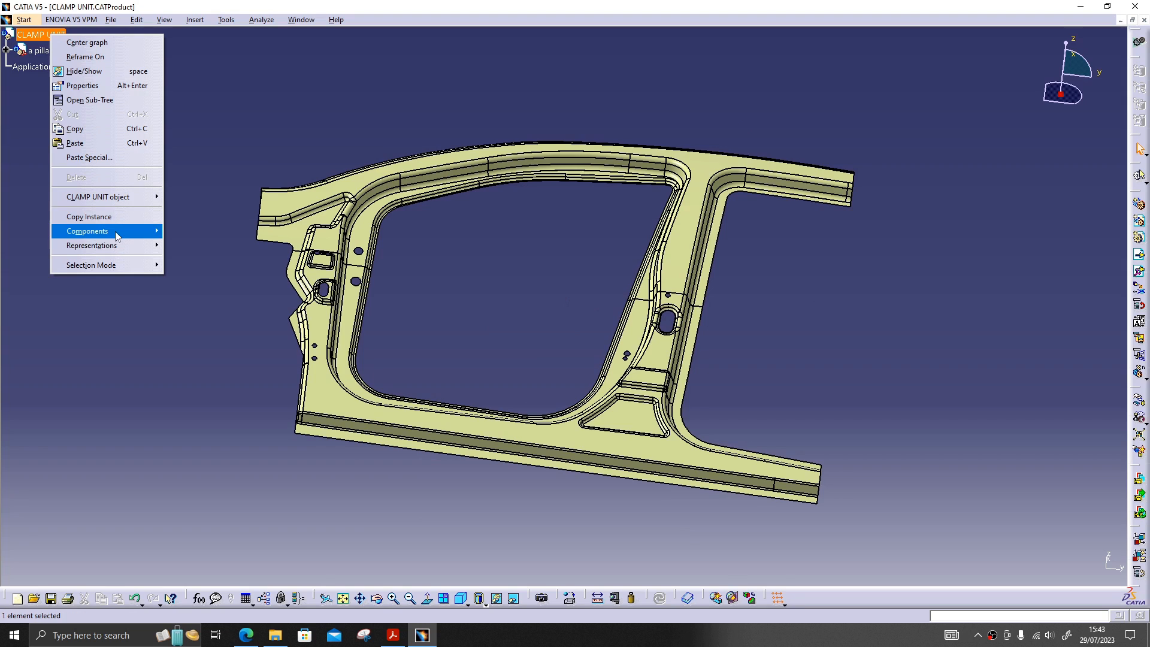
mouse_move(117, 233)
left_click(190, 233)
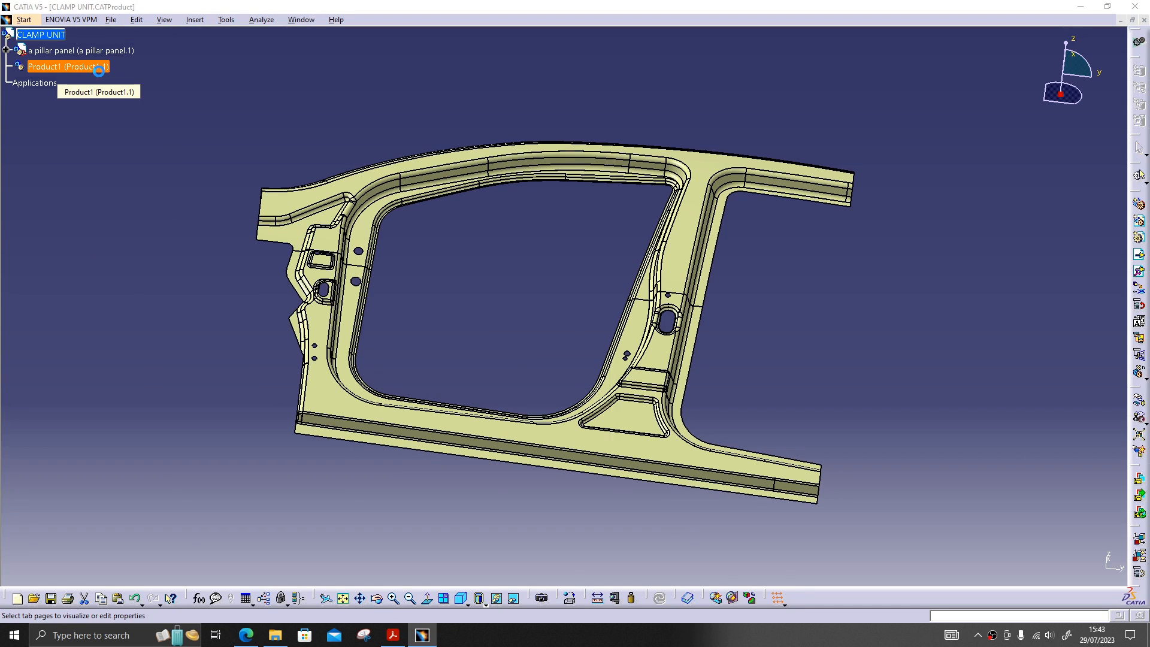
key("alt+Return")
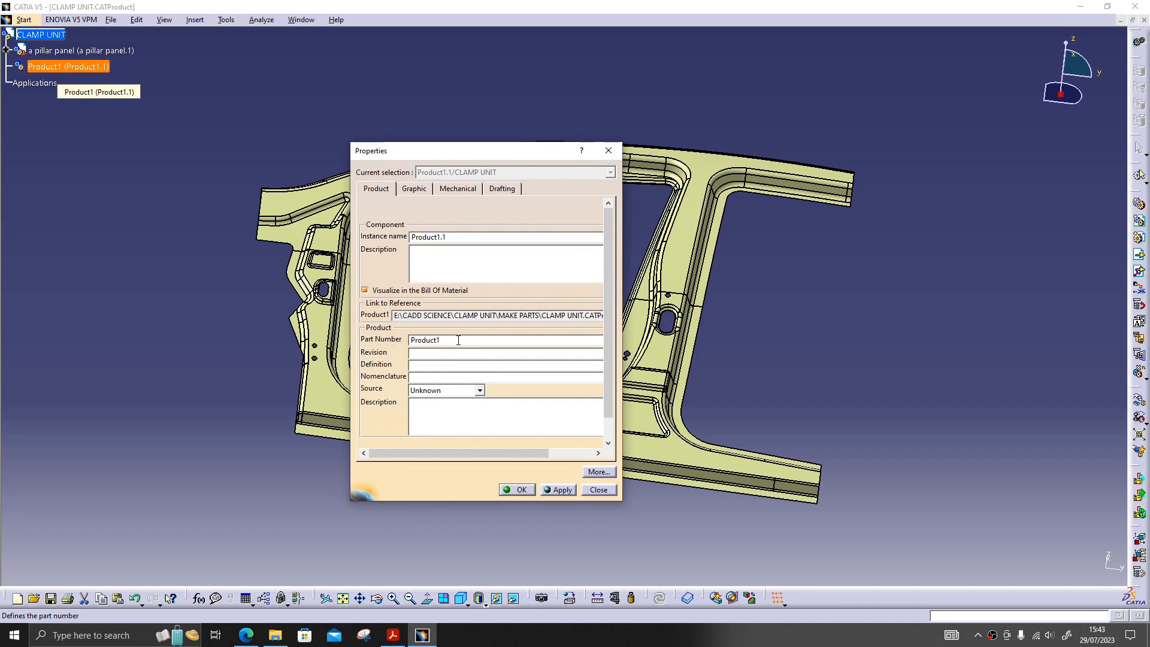
left_click_drag(458, 341, 390, 342)
left_click_drag(449, 341, 358, 344)
left_click_drag(456, 237, 351, 237)
key("ctrl+v")
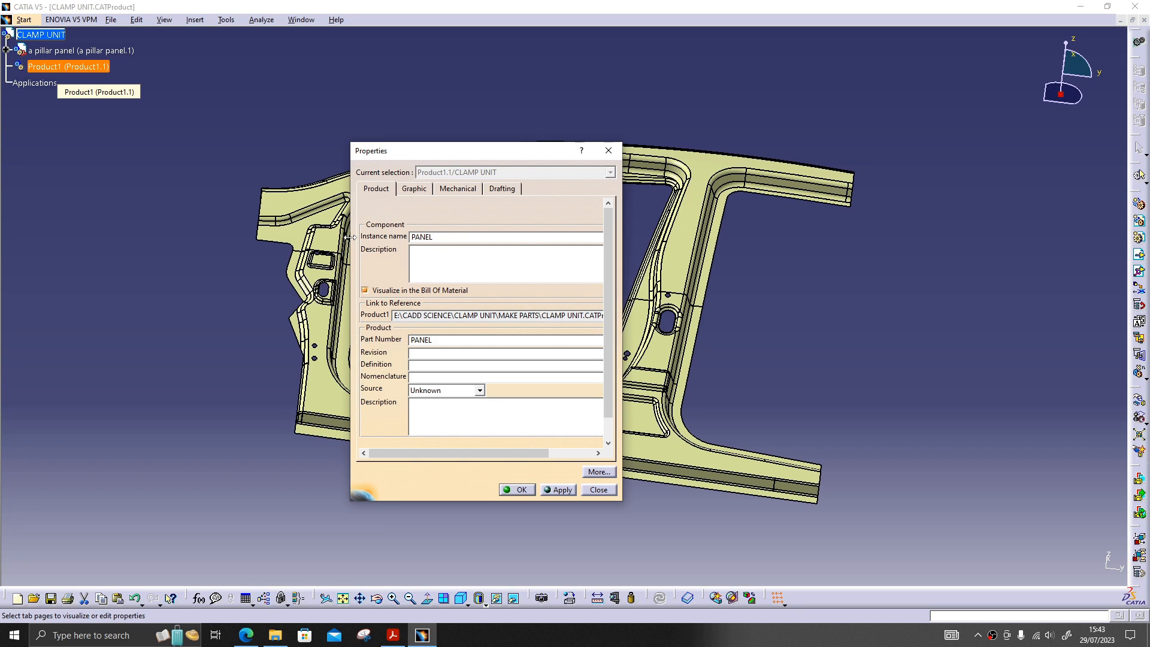
key("Return")
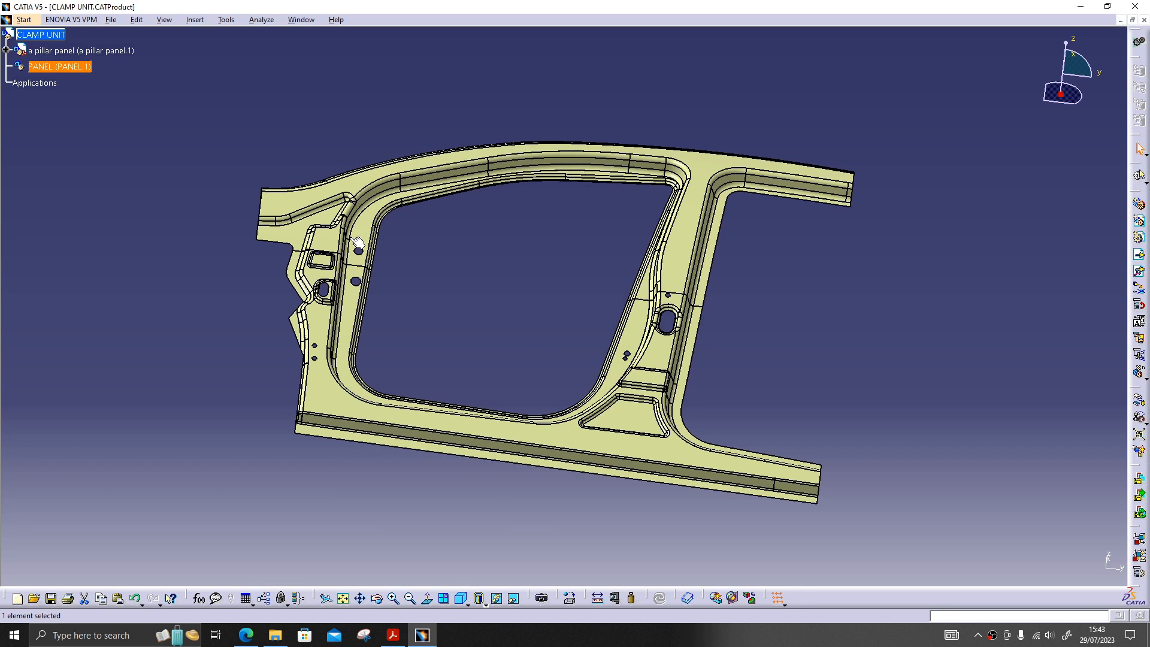
Step: Move the a pillar panel from the CLAMP UNIT root into the PANEL component by cutting and pasting it
left_click(42, 35)
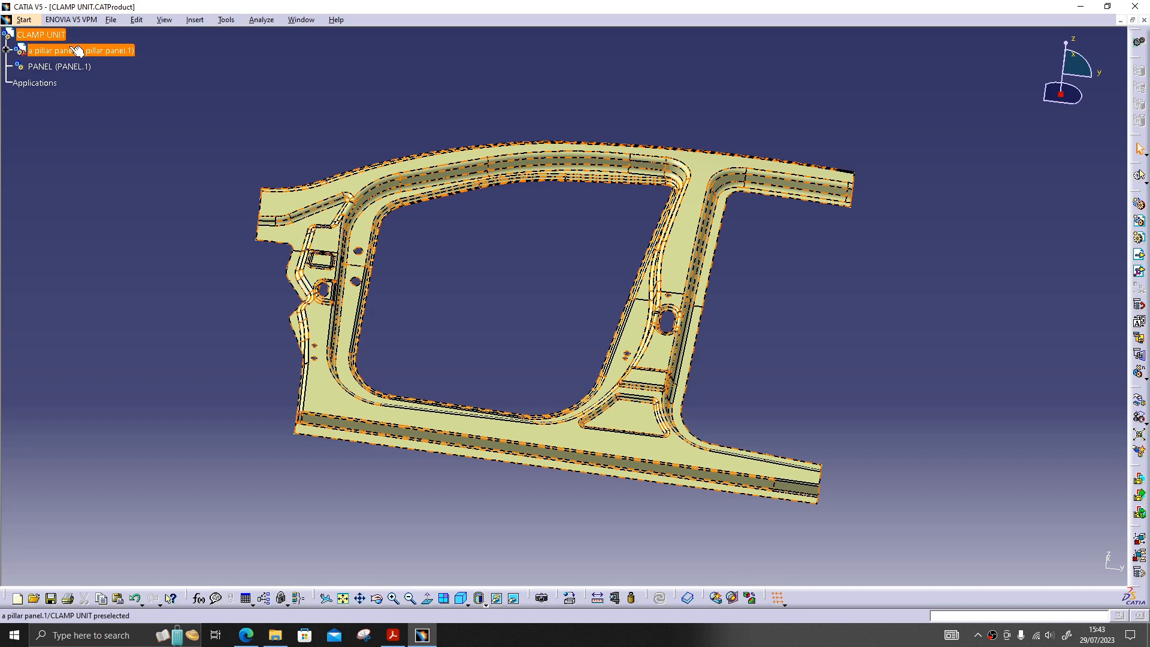
left_click(78, 52)
key("Delete")
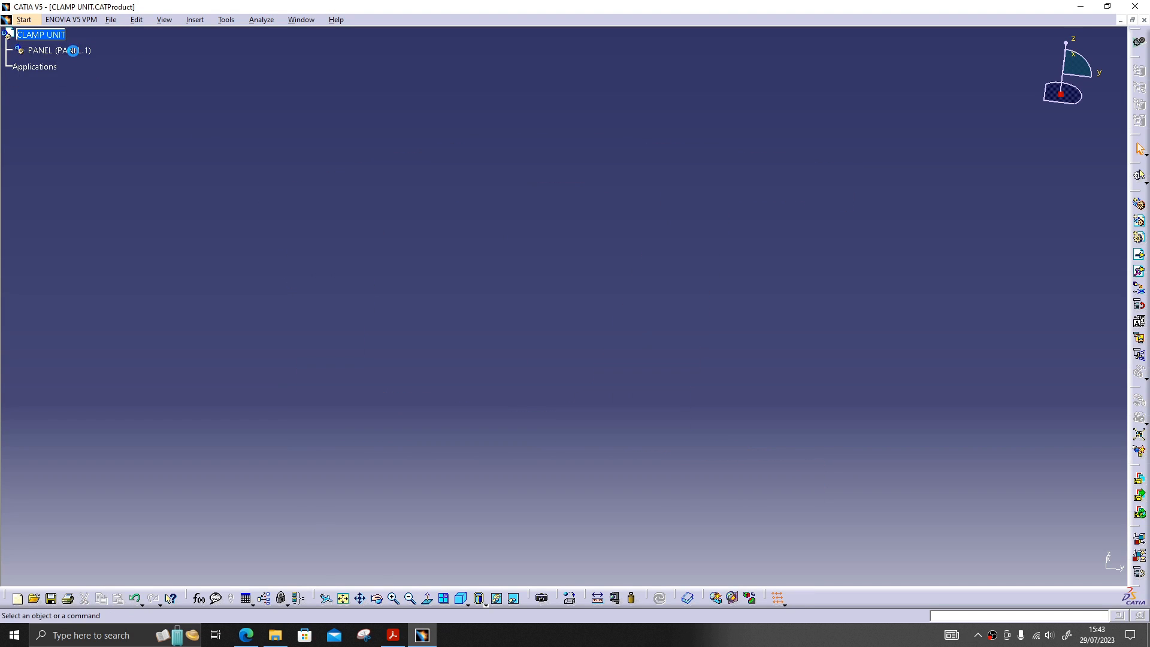
left_click(66, 50)
key("ctrl+z")
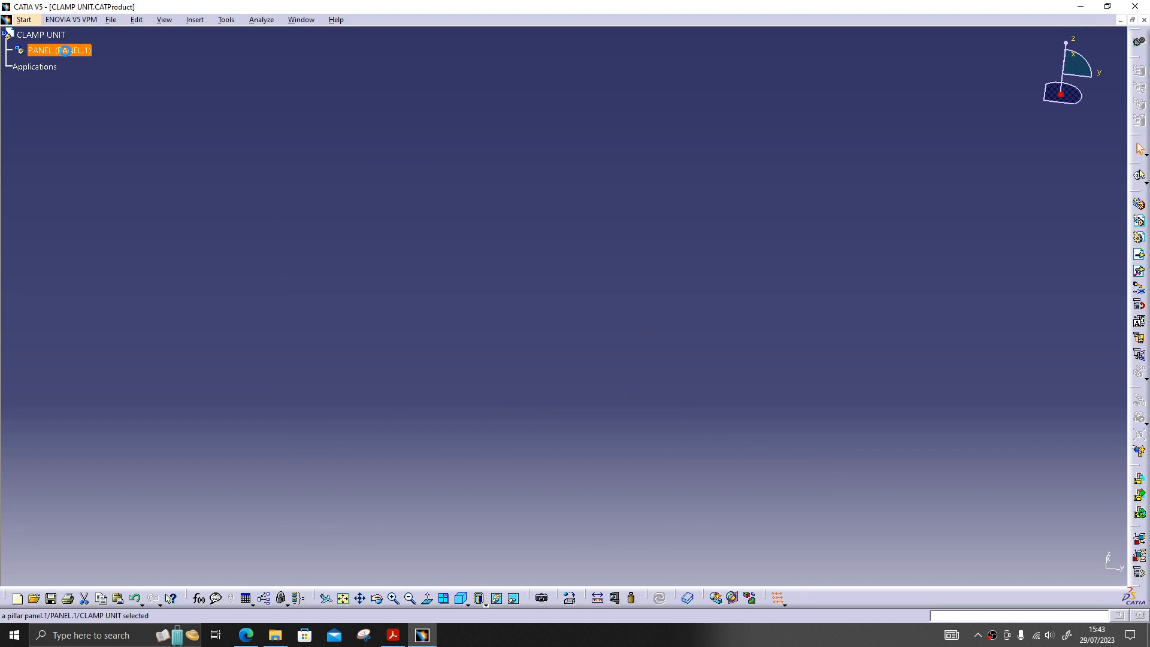
left_click(469, 305)
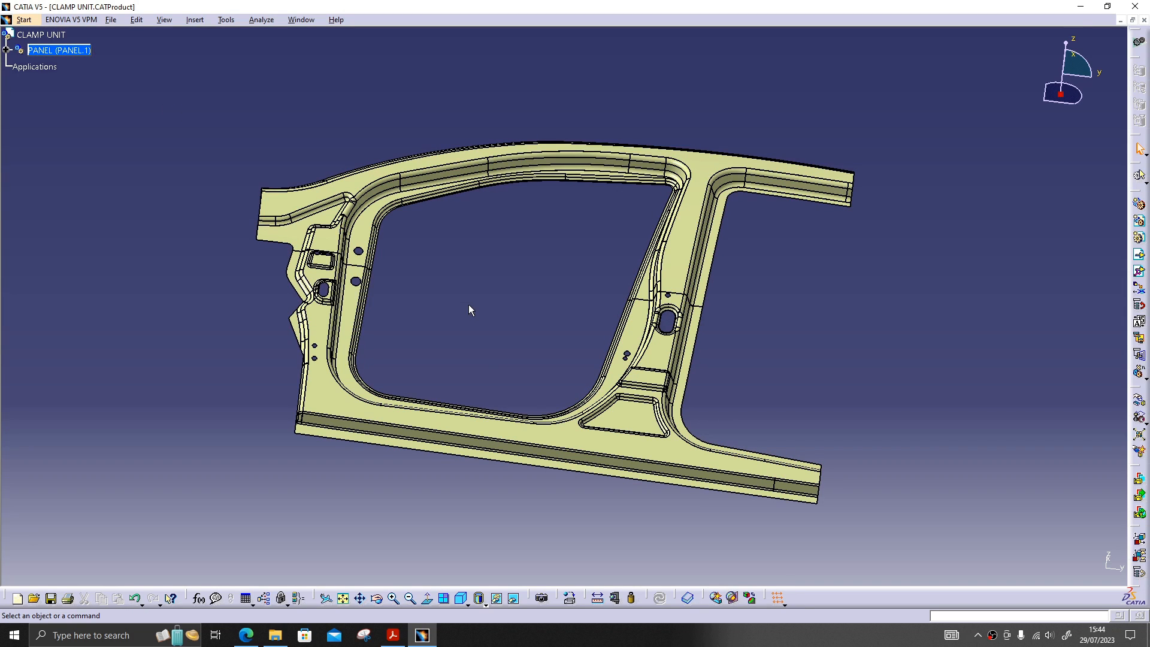
Step: Save the CLAMP UNIT assembly with its root product selected
middle_click_drag(482, 364, 548, 316)
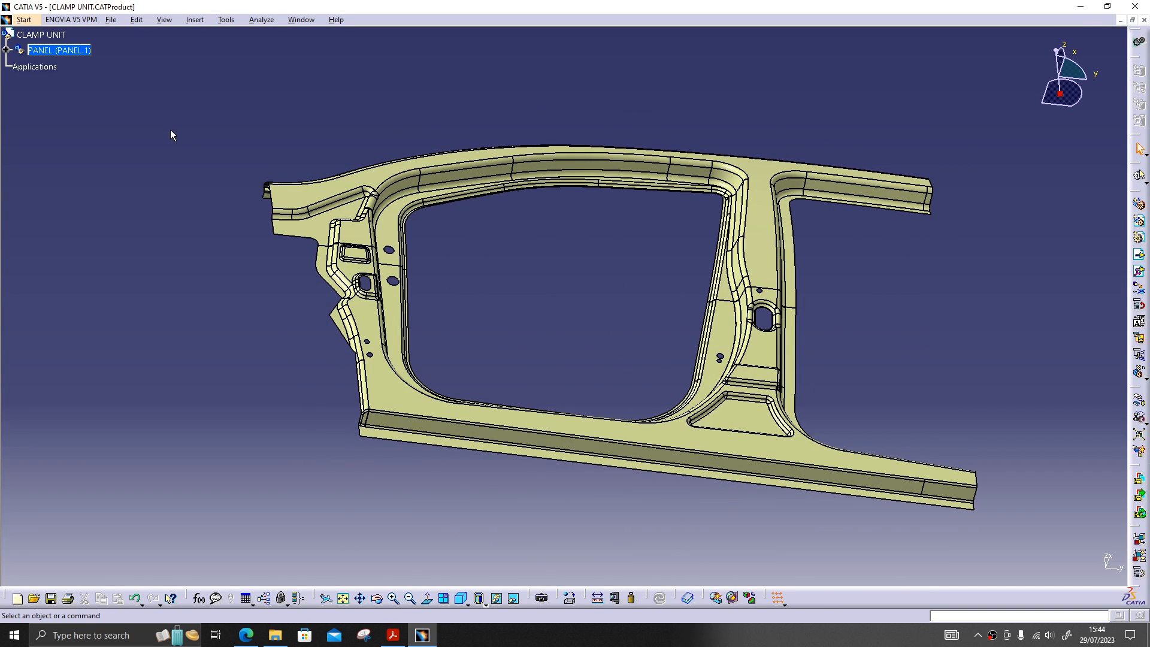
left_click(62, 36)
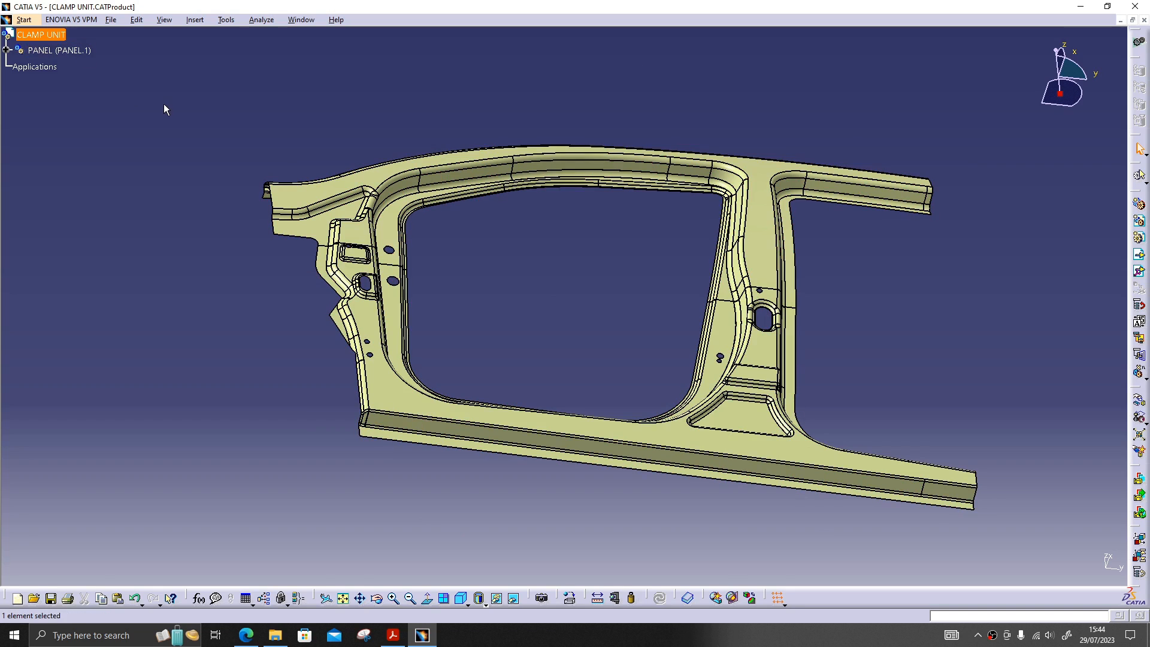
key("ctrl+s")
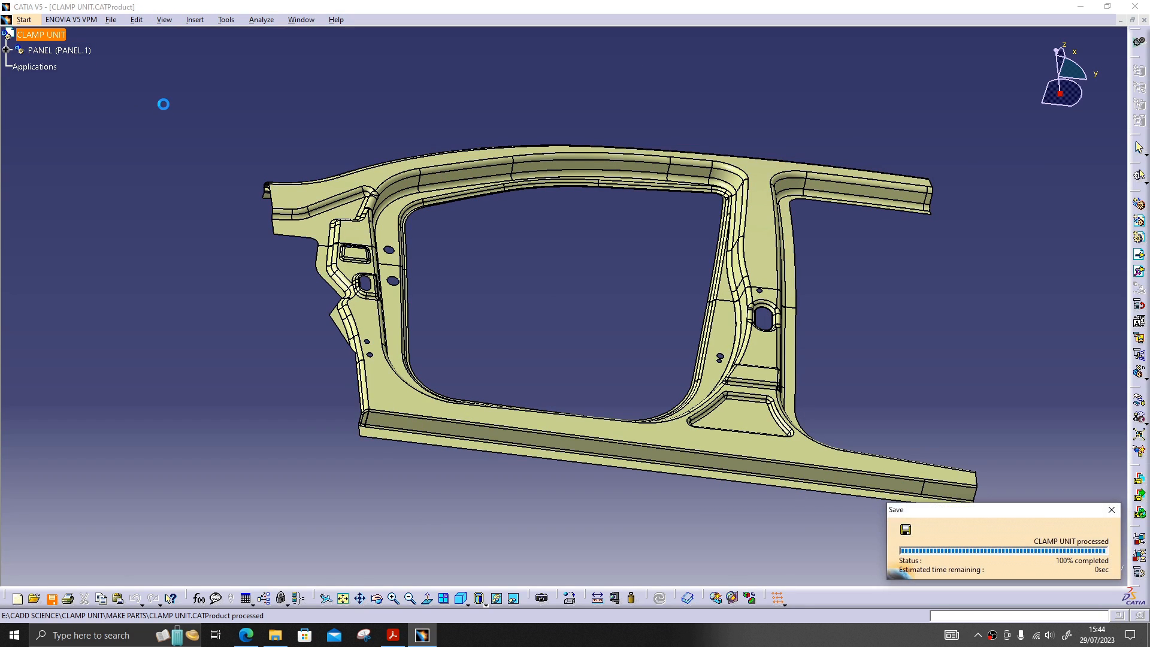
left_click(60, 36)
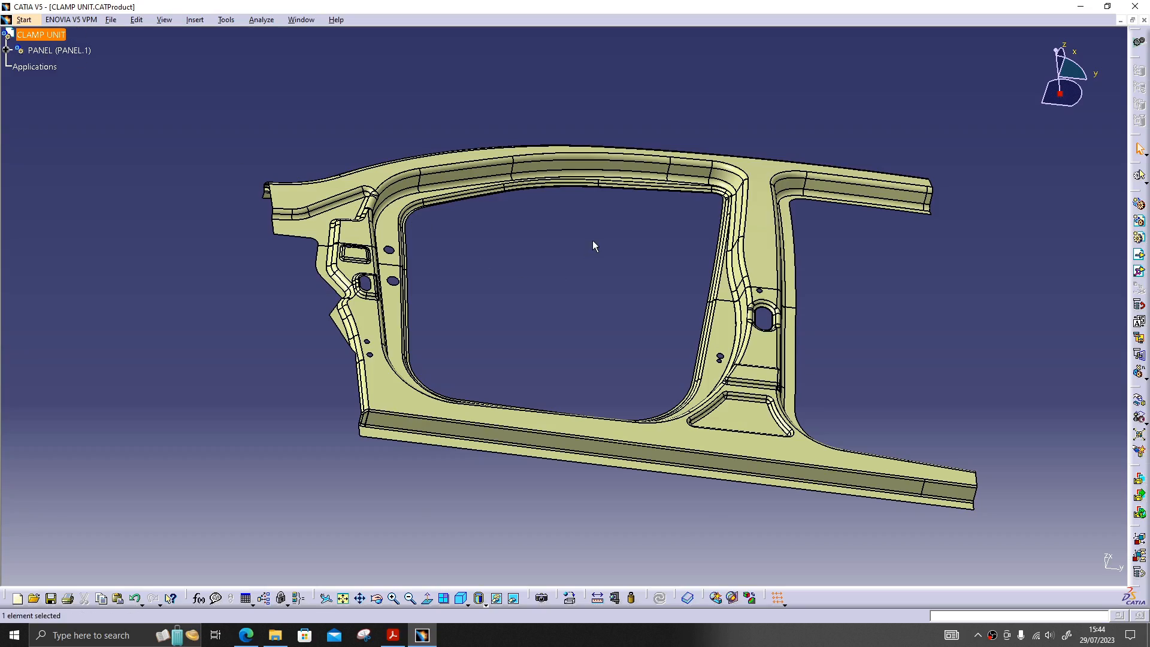
middle_click_drag(594, 246, 608, 415)
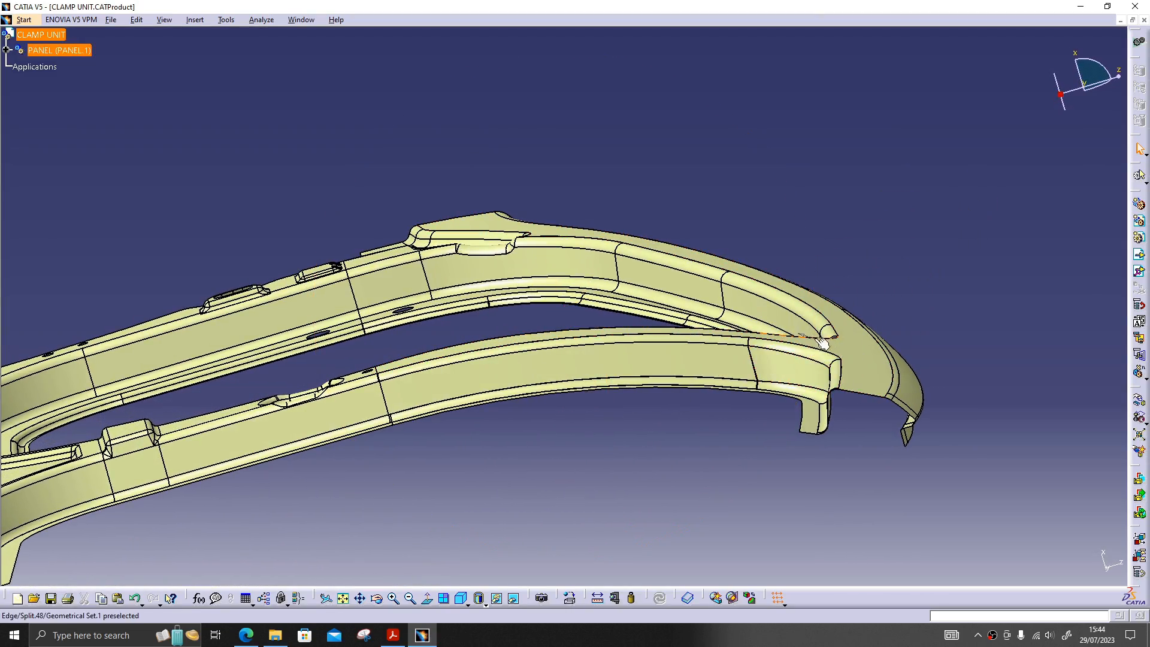
middle_click_drag(823, 343, 620, 372)
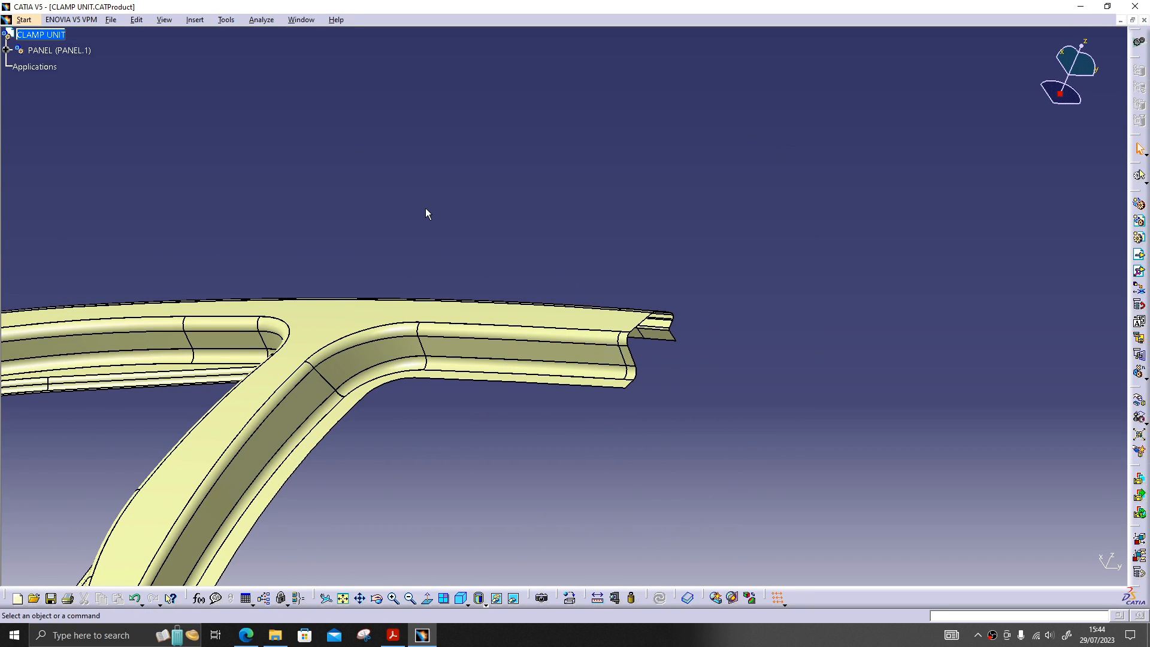
Step: Insert a new part under CLAMP UNIT, using the assembly's origin point as the part origin
right_click(52, 35)
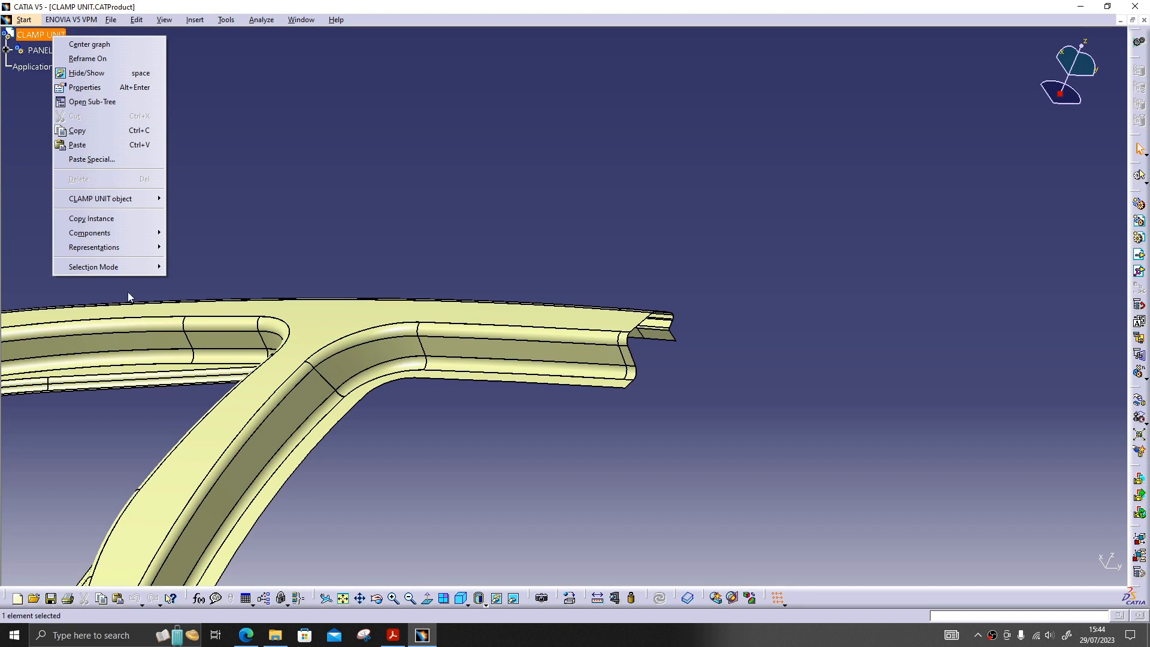
mouse_move(127, 233)
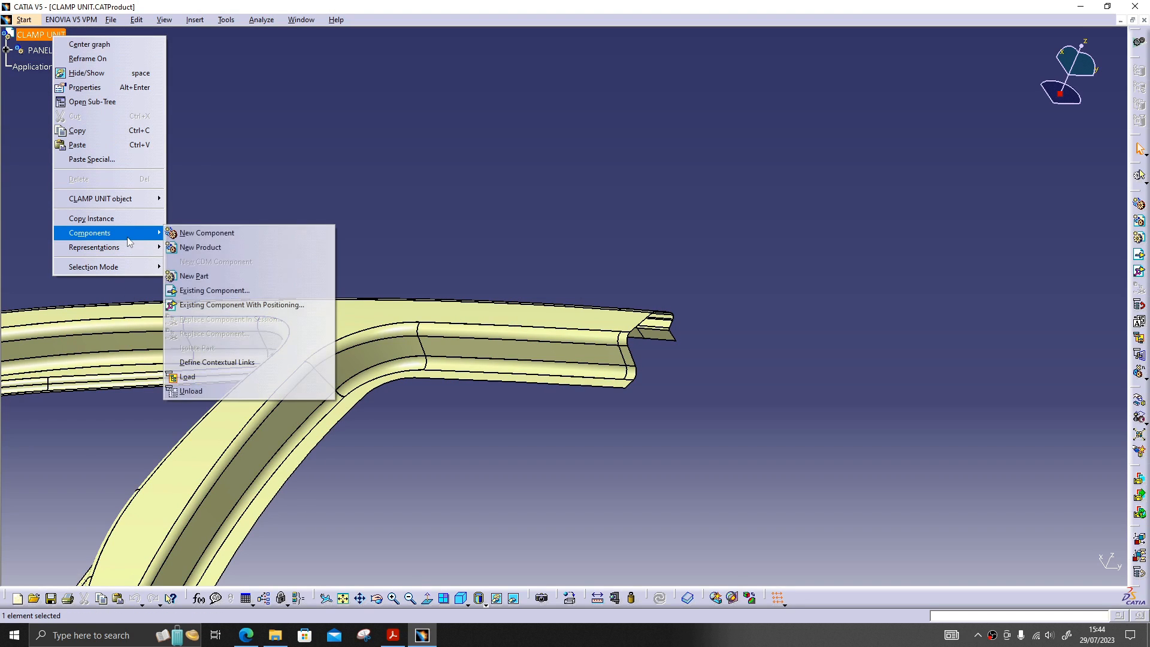
left_click(211, 279)
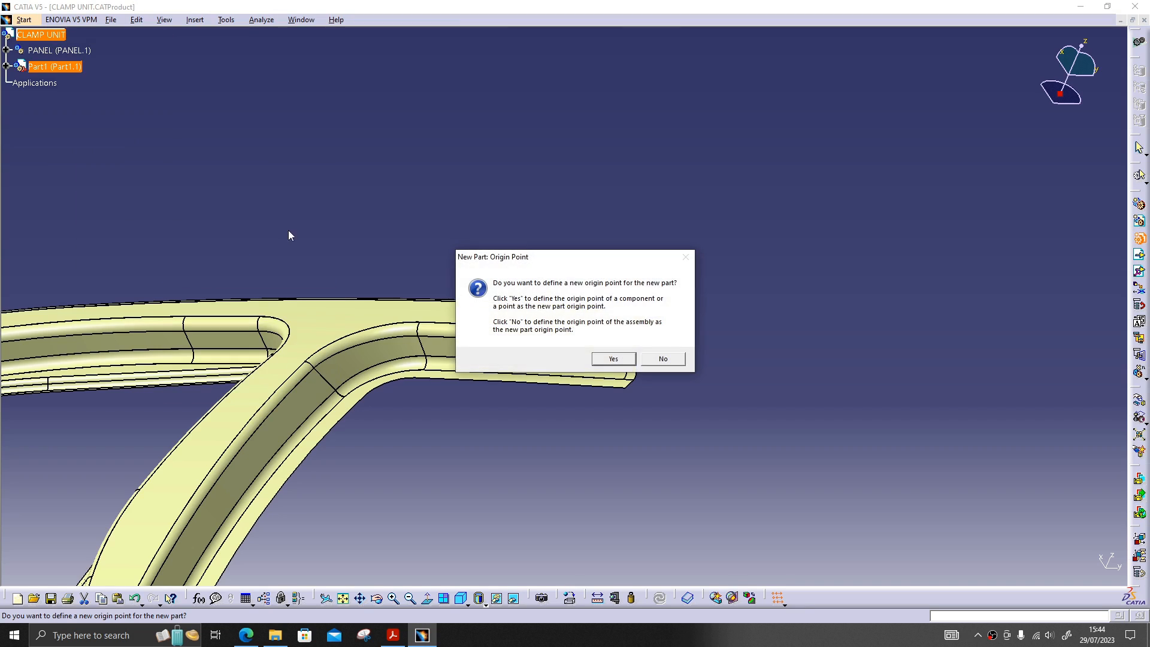
left_click(649, 356)
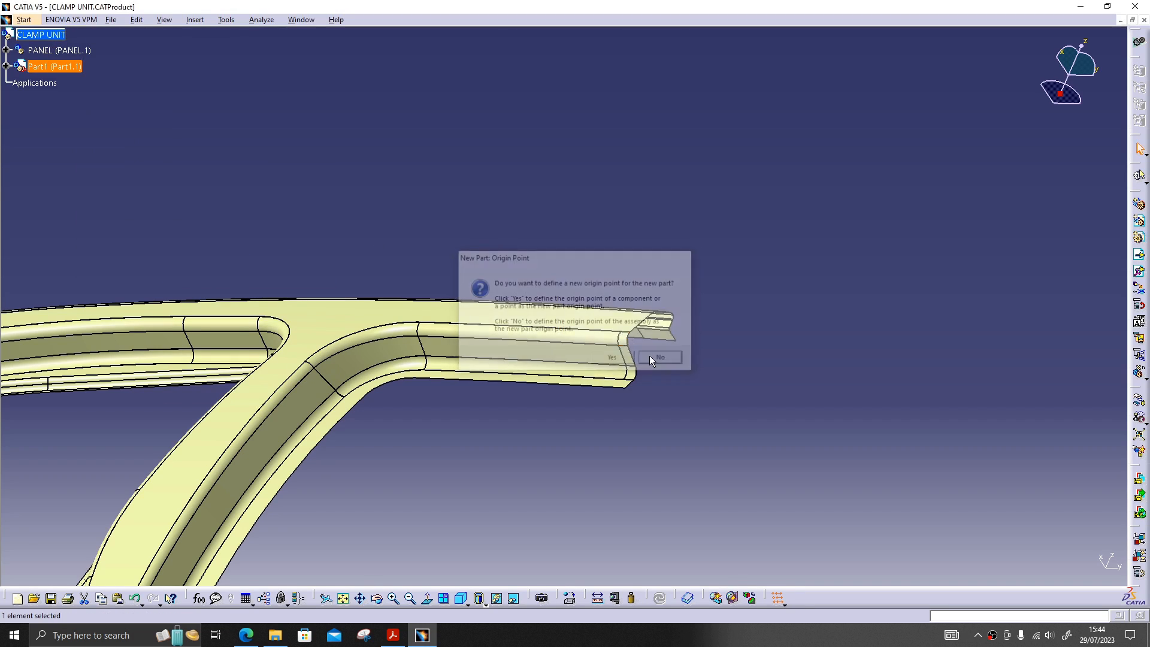
Step: Set the new part's part number to NC1 and its instance name to NC1.1
right_click(66, 73)
left_click(90, 119)
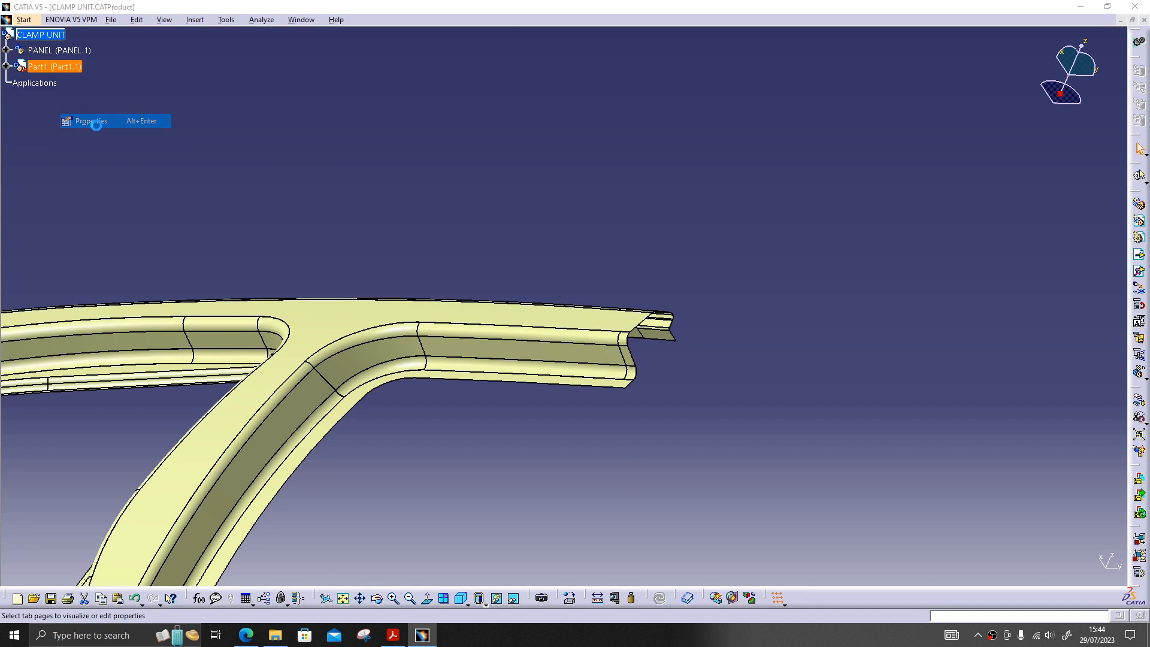
double_click(431, 341)
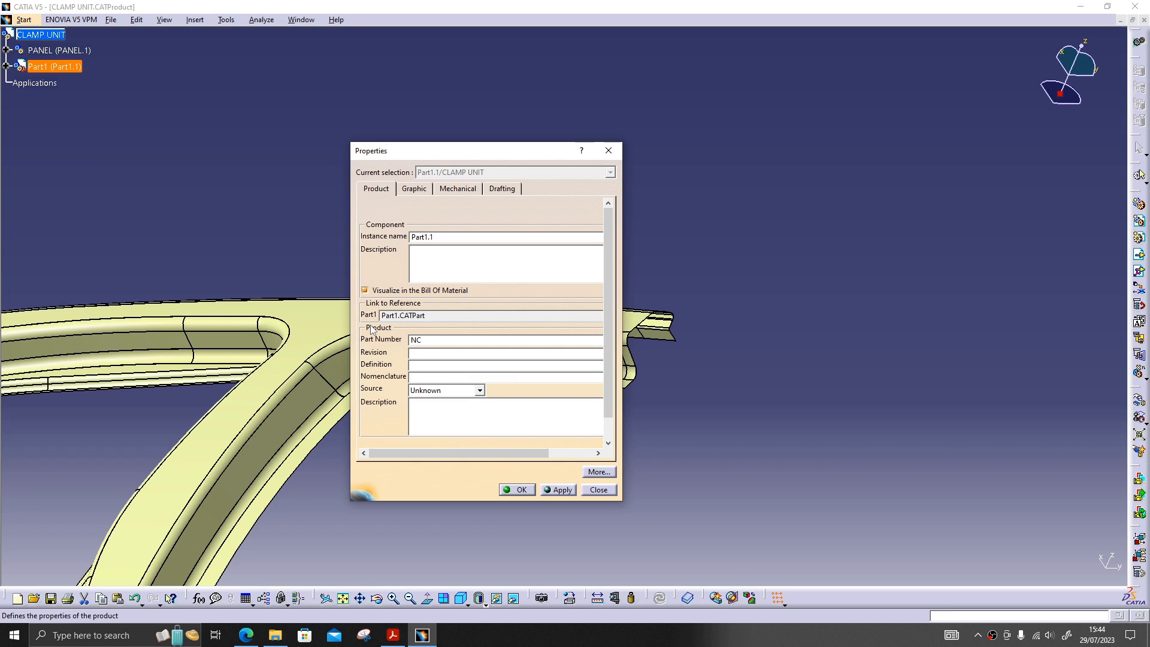
double_click(429, 339)
double_click(427, 237)
key("Return")
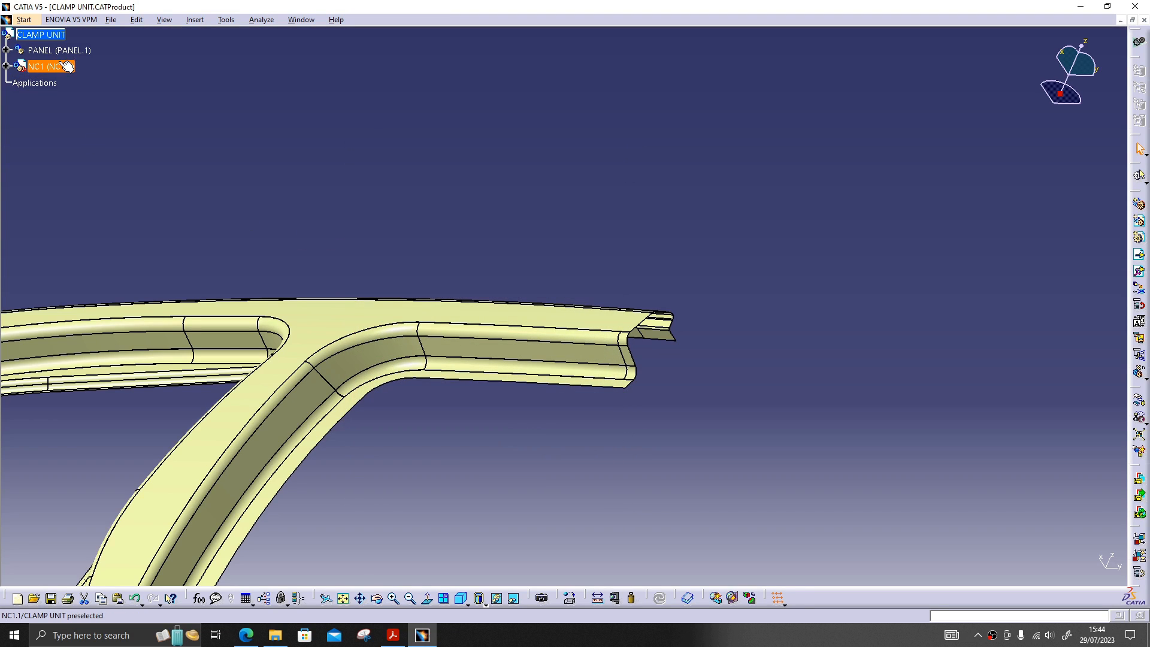
Step: Save the NC1 part as a CATPart named NC1 in the MAKE PARTS folder, overwriting the existing file
left_click(61, 68)
key("alt+f")
key("a")
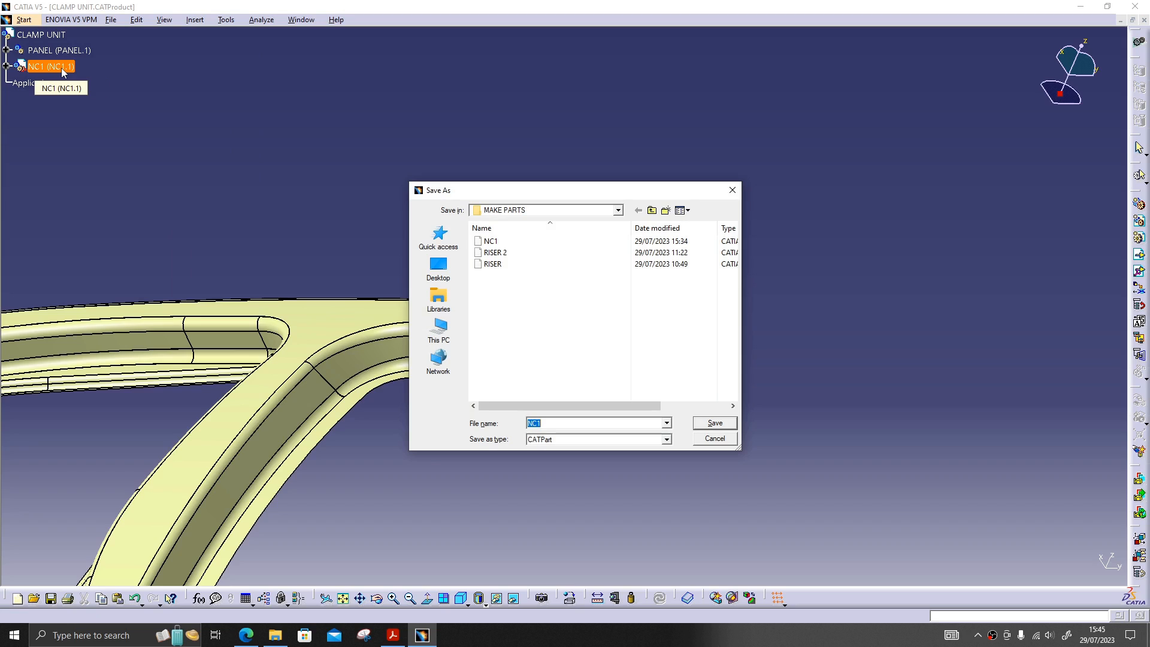
key("Return")
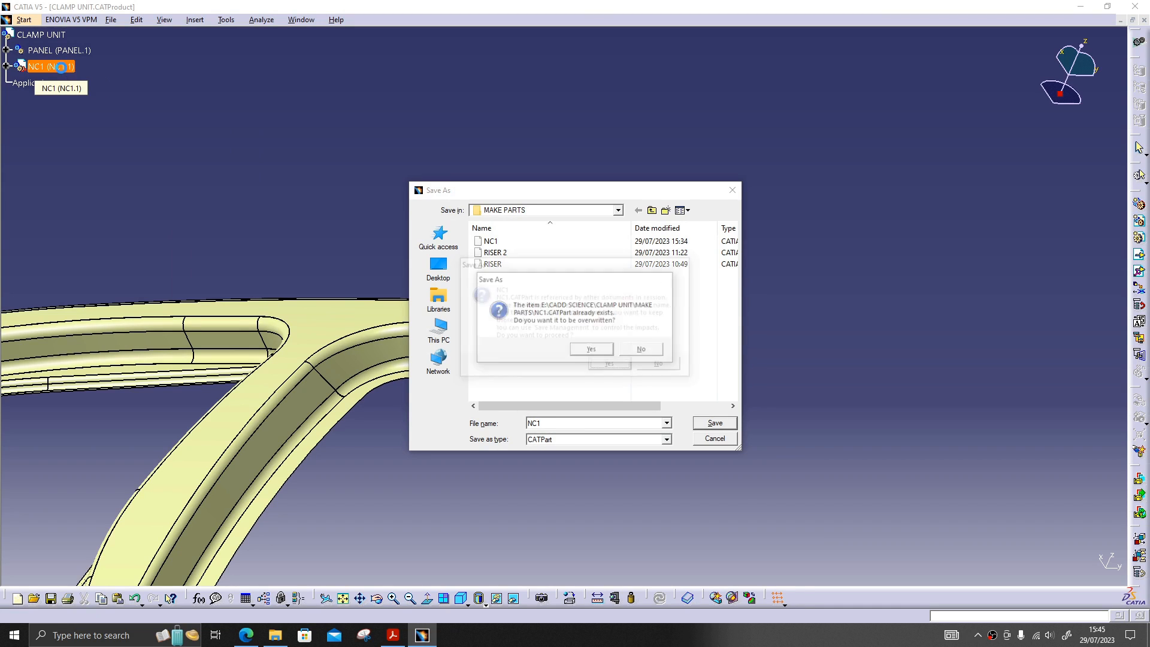
key("Return")
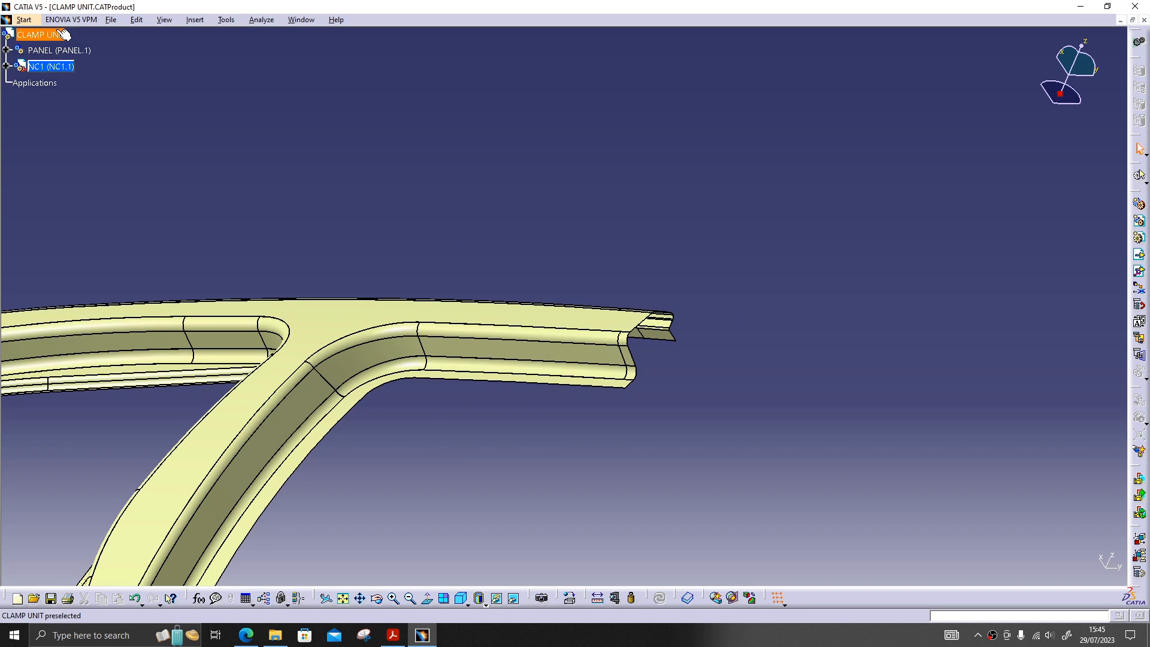
Step: Expand NC1 in the tree and activate its part for in-context editing
left_click(6, 66)
double_click(48, 84)
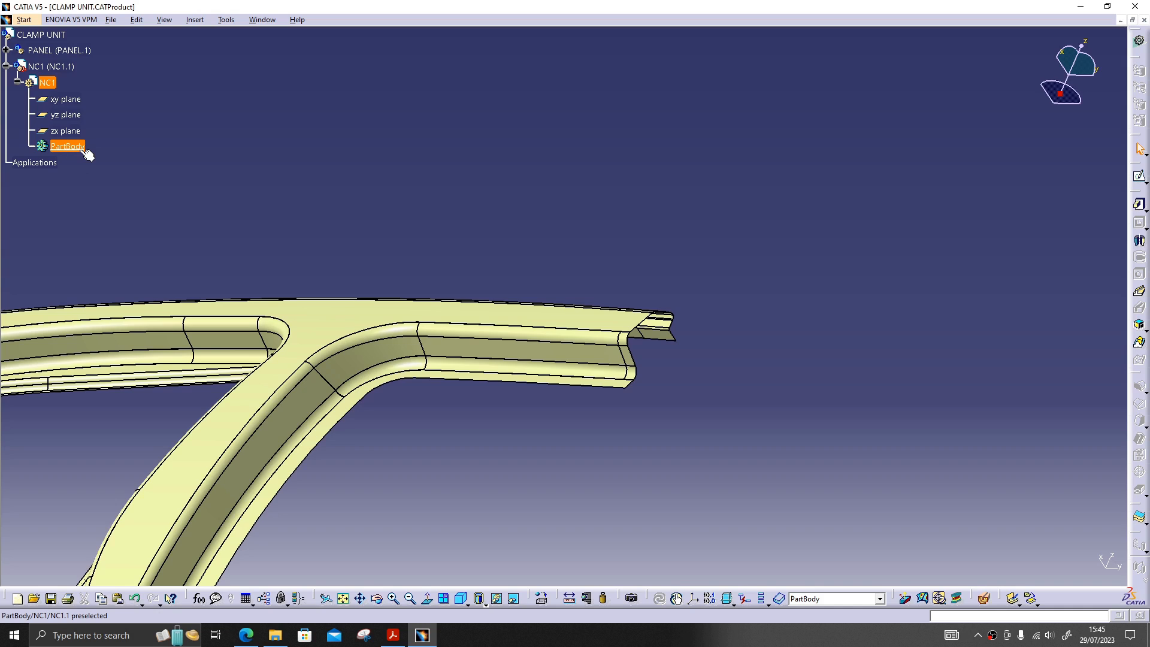
left_click(84, 150)
Step: Measure the coordinates of the edge vertex near the free end of the a pillar panel's upper flange
middle_click_drag(605, 232, 673, 239)
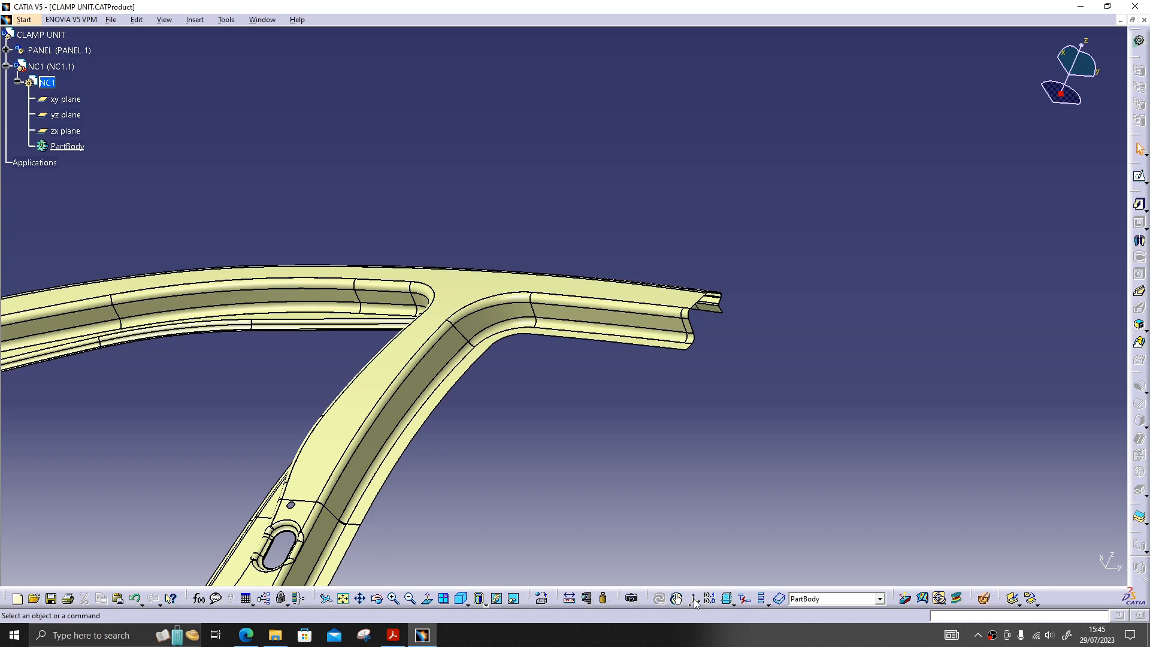
middle_click_drag(710, 546, 584, 310)
left_click(586, 598)
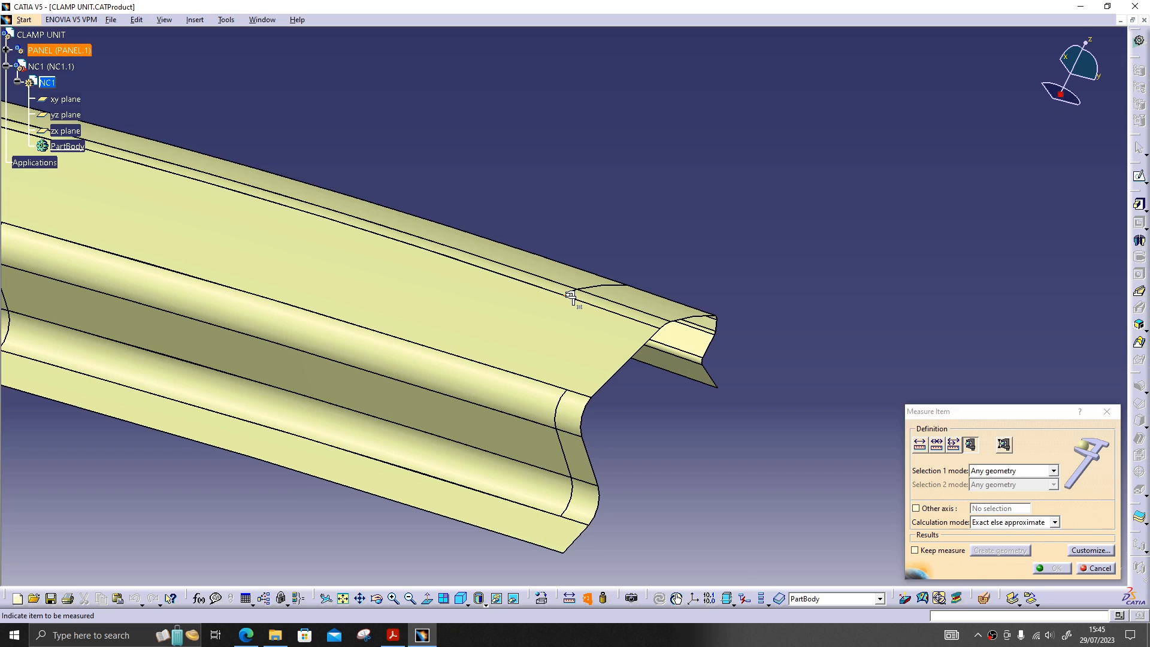
left_click(571, 297)
left_click_drag(603, 311, 630, 223)
Step: Capture the measured point coordinates with the Snipping Tool, then return to CATIA and close the measurement
left_click(363, 635)
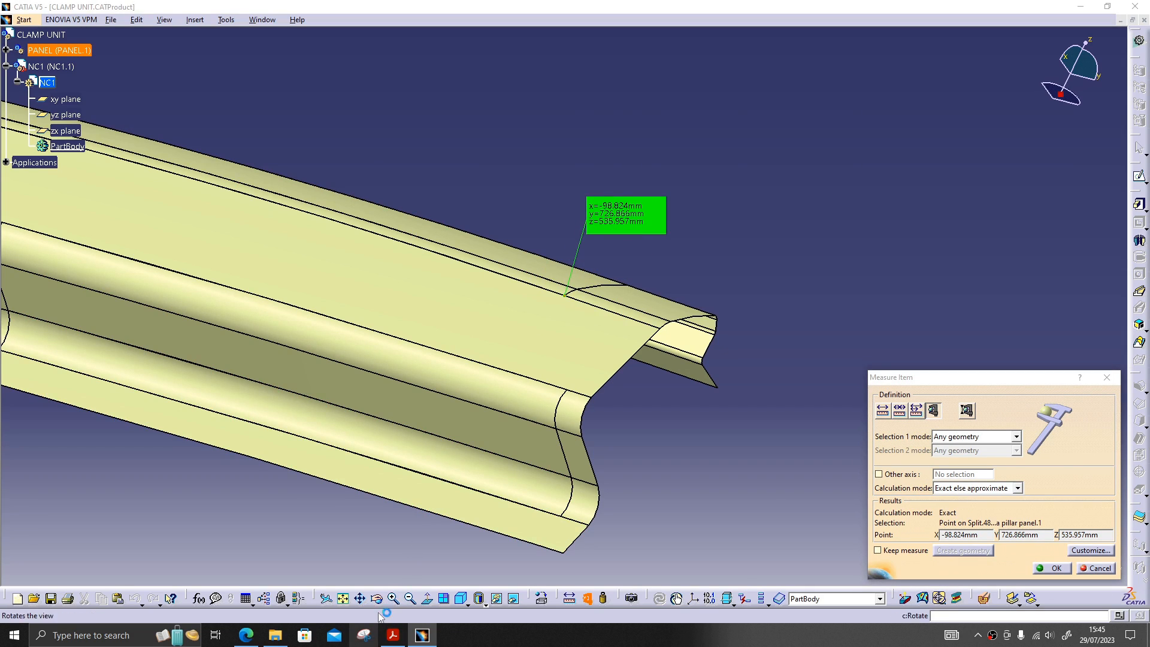
left_click(511, 145)
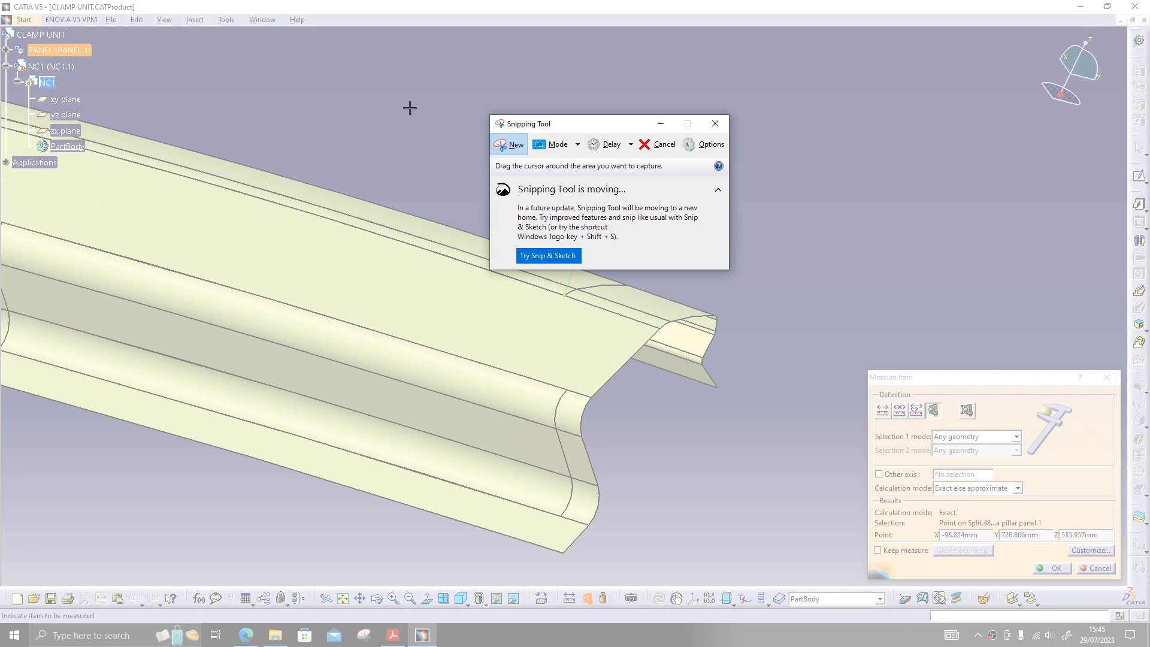
left_click_drag(411, 109, 805, 376)
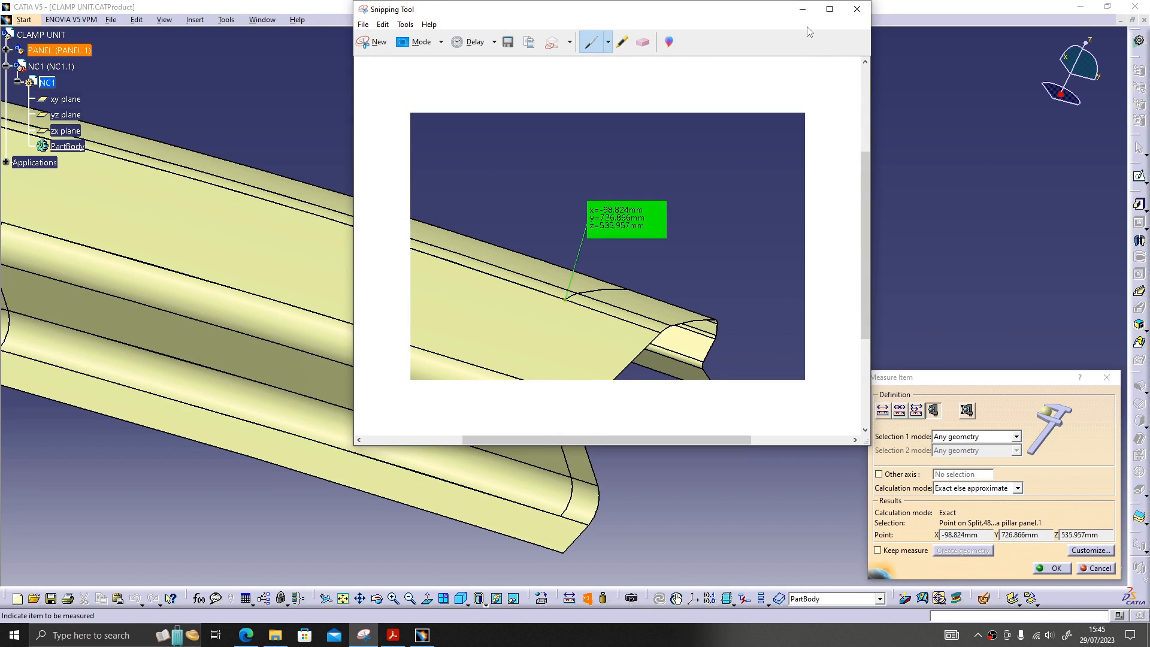
left_click(804, 10)
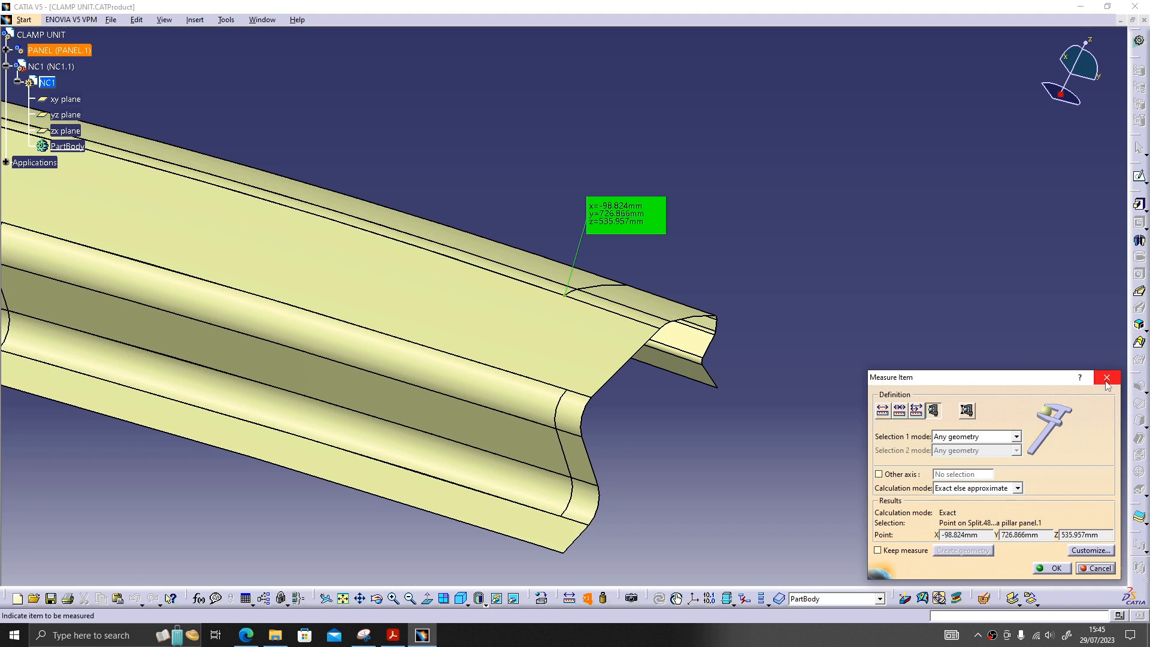
left_click(1106, 380)
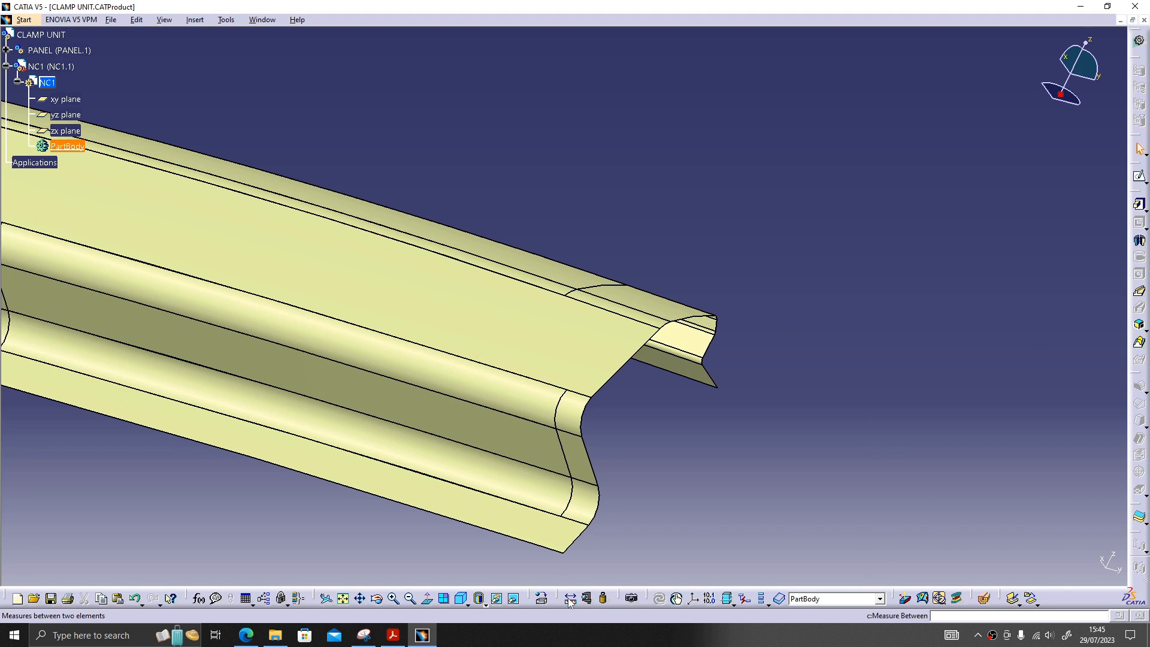
Step: Start a standard axis system in NC1 with its origin defined by coordinates, setting X to -98 mm
left_click(695, 599)
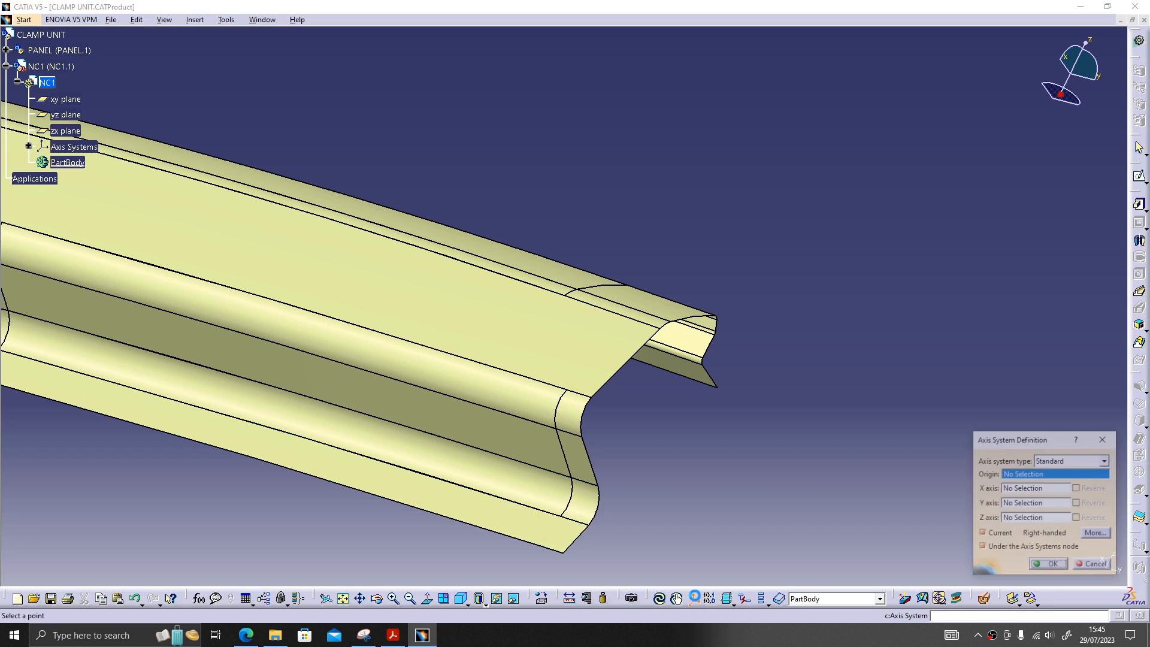
right_click(1027, 476)
left_click(1057, 528)
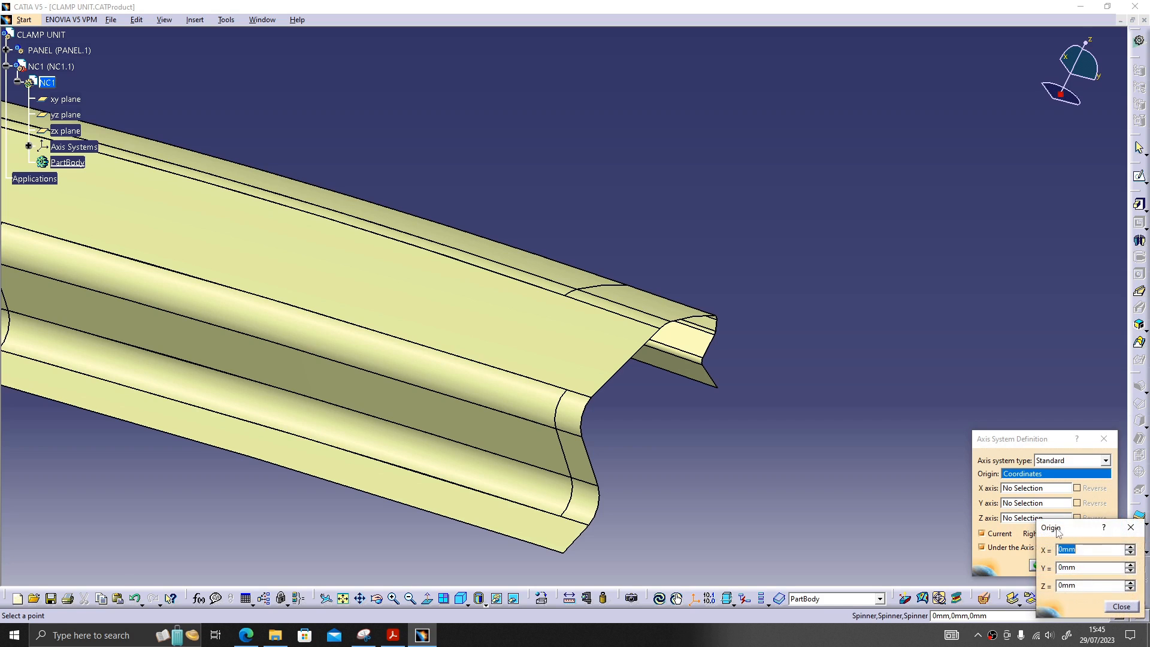
left_click_drag(1082, 528, 764, 281)
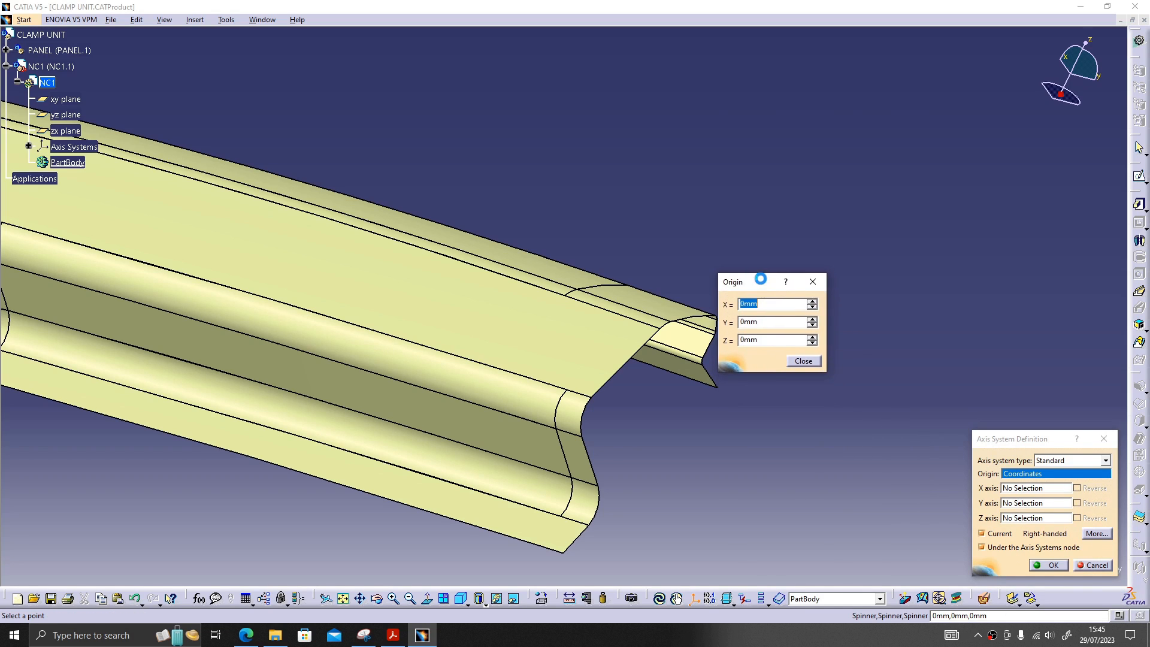
key("alt+Tab")
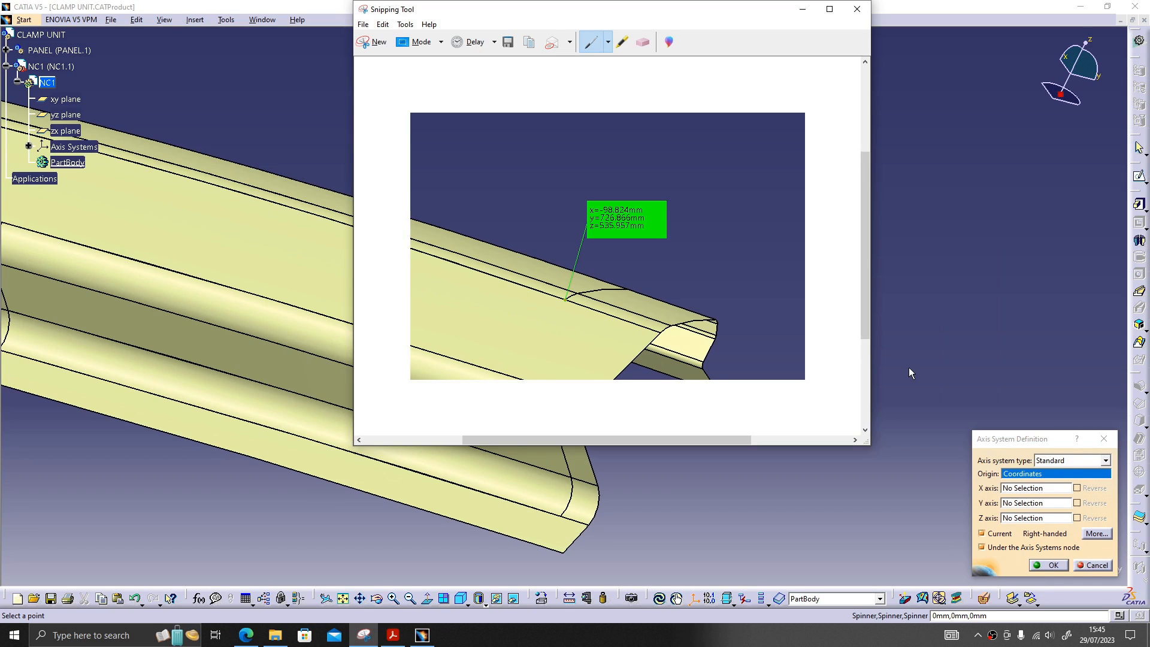
key("alt+Tab")
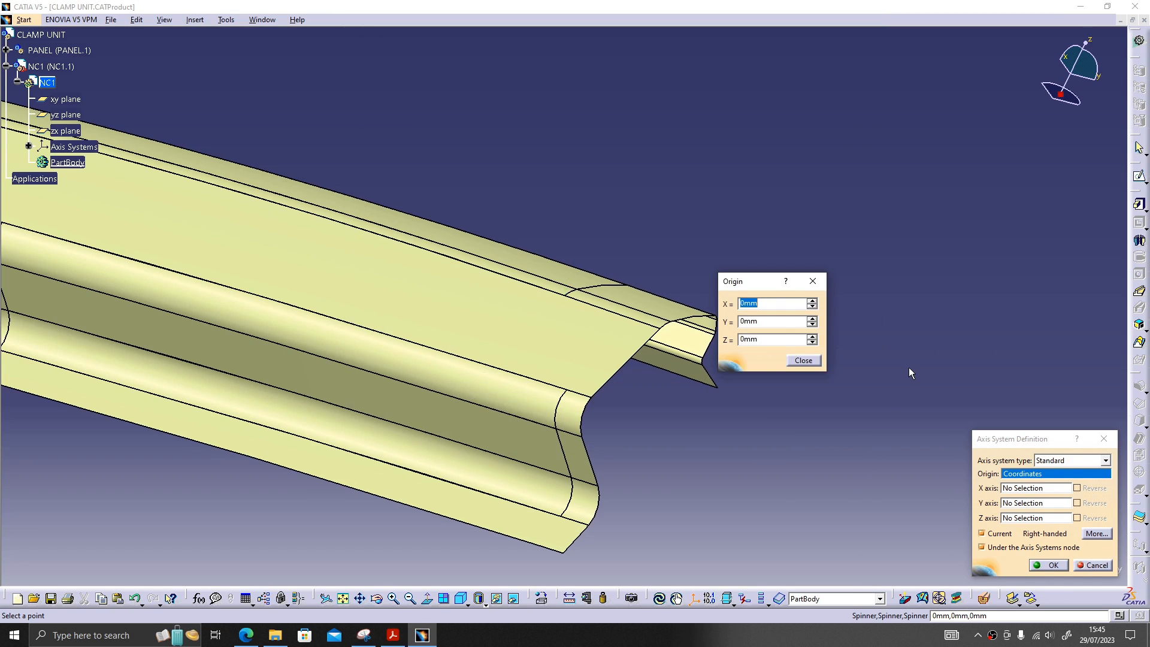
type("-98")
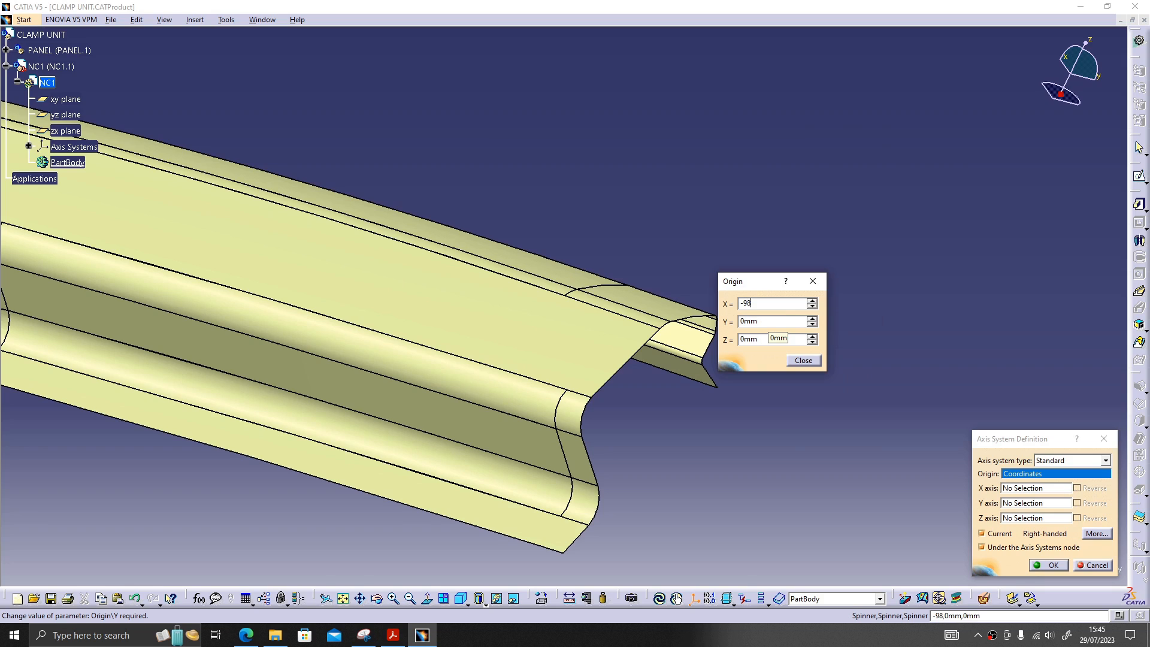
Step: Set the axis system origin's Y coordinate to 726 mm, checking it against the captured measurement
key("alt+Tab")
key("alt+Tab")
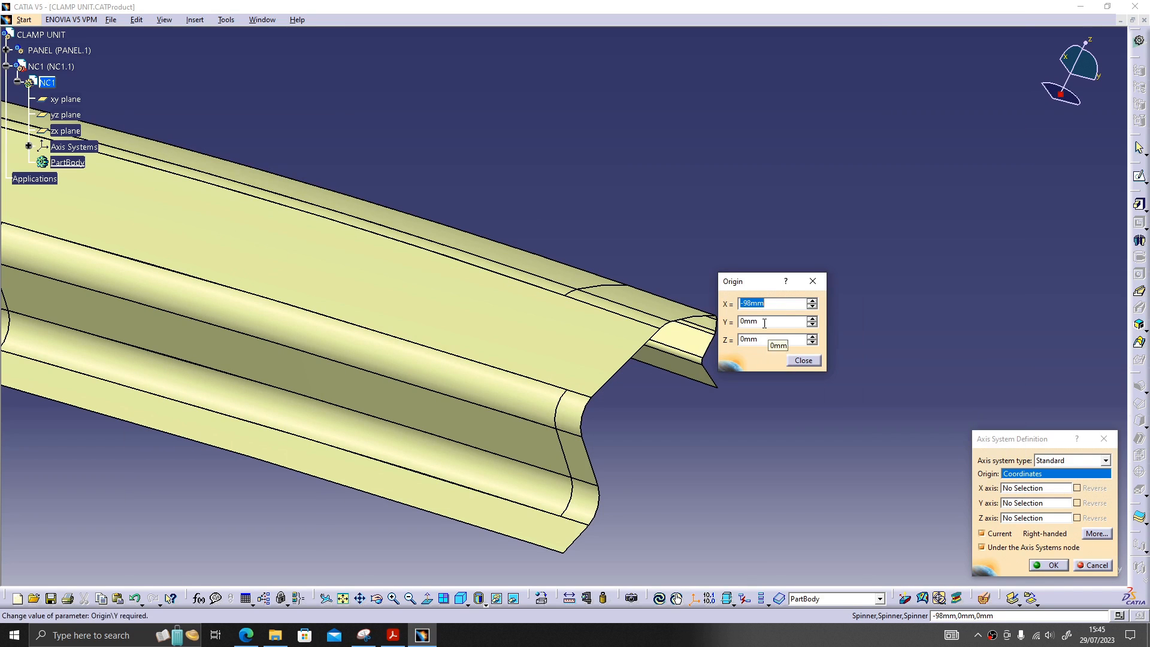
type("726")
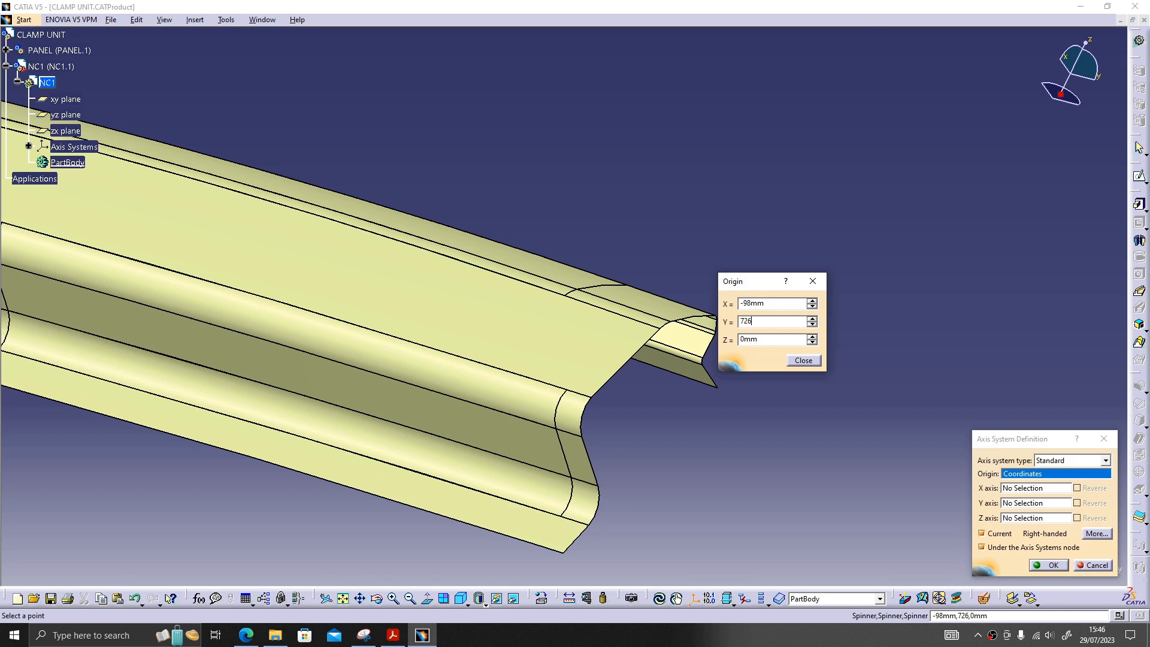
key("alt+Tab")
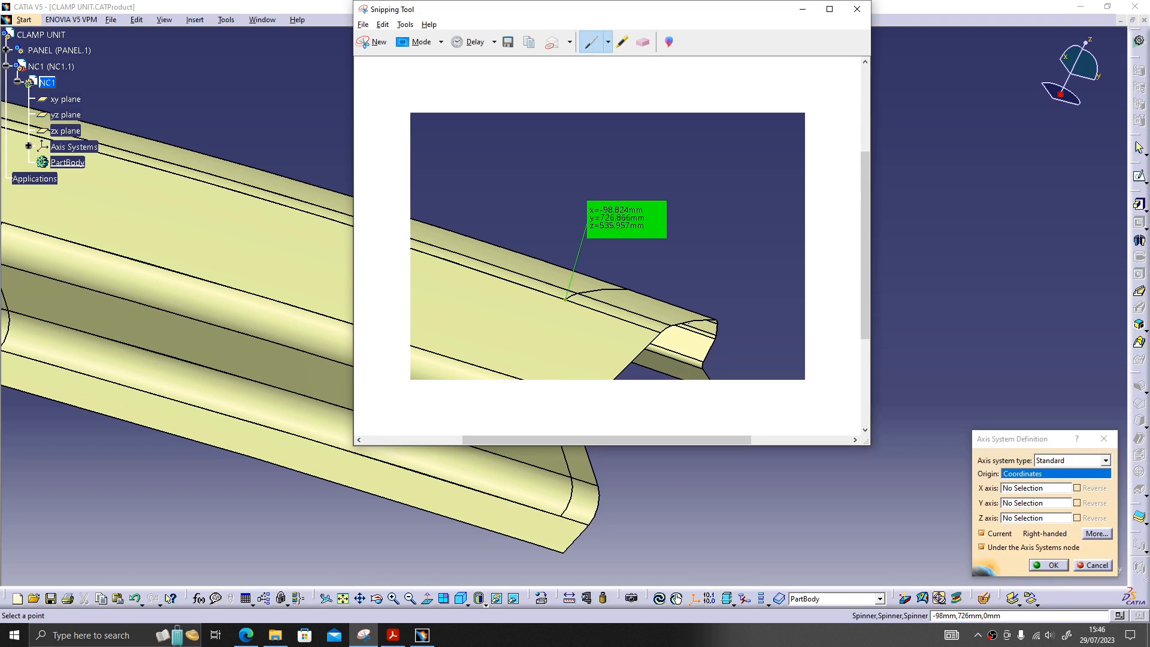
key("alt+Tab")
Step: Set the origin's Z coordinate to 535 mm, check it against the captured measurement, and create the axis system
key("Tab")
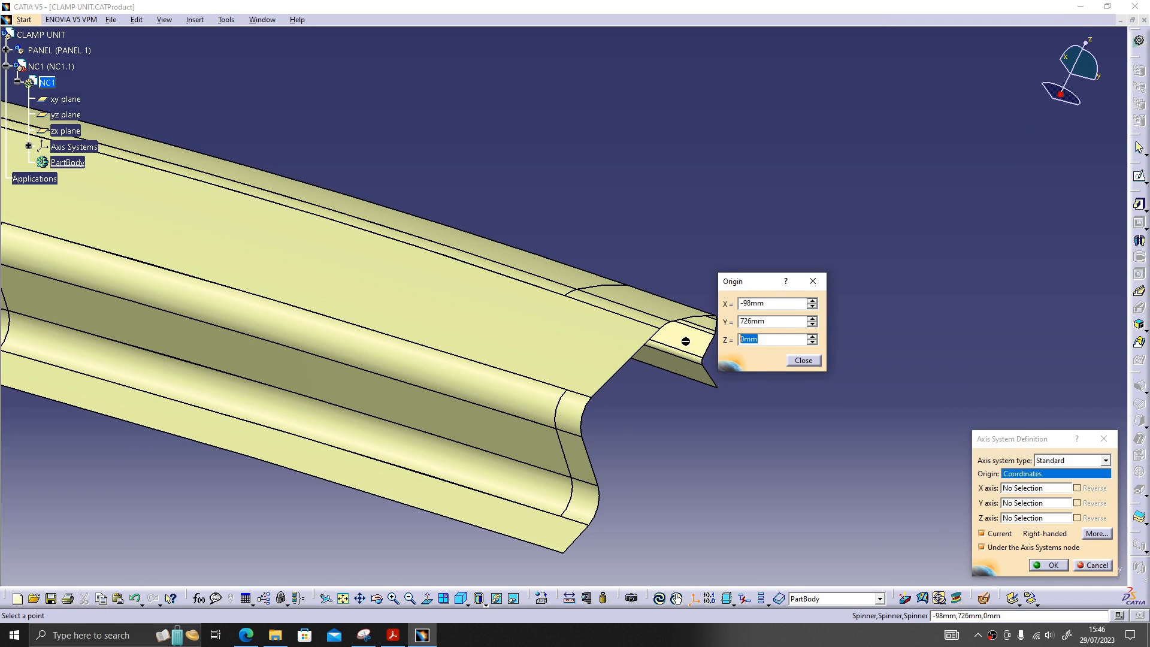
type("535")
key("alt+Tab")
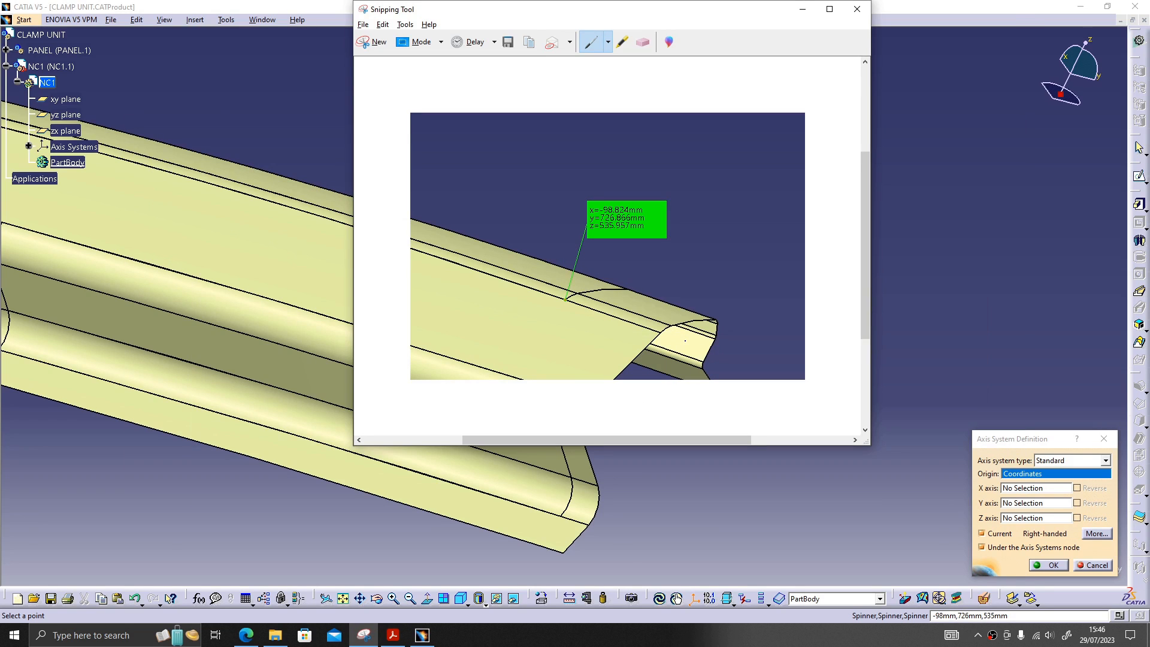
key("alt+Tab")
left_click(766, 340)
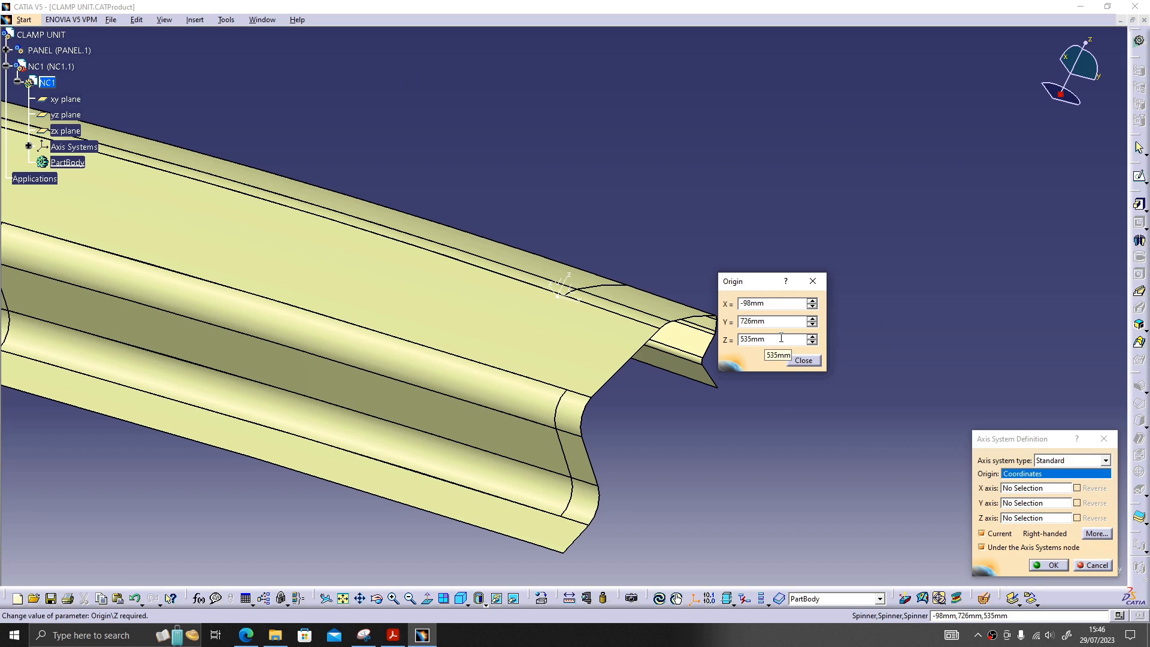
key("alt+Tab")
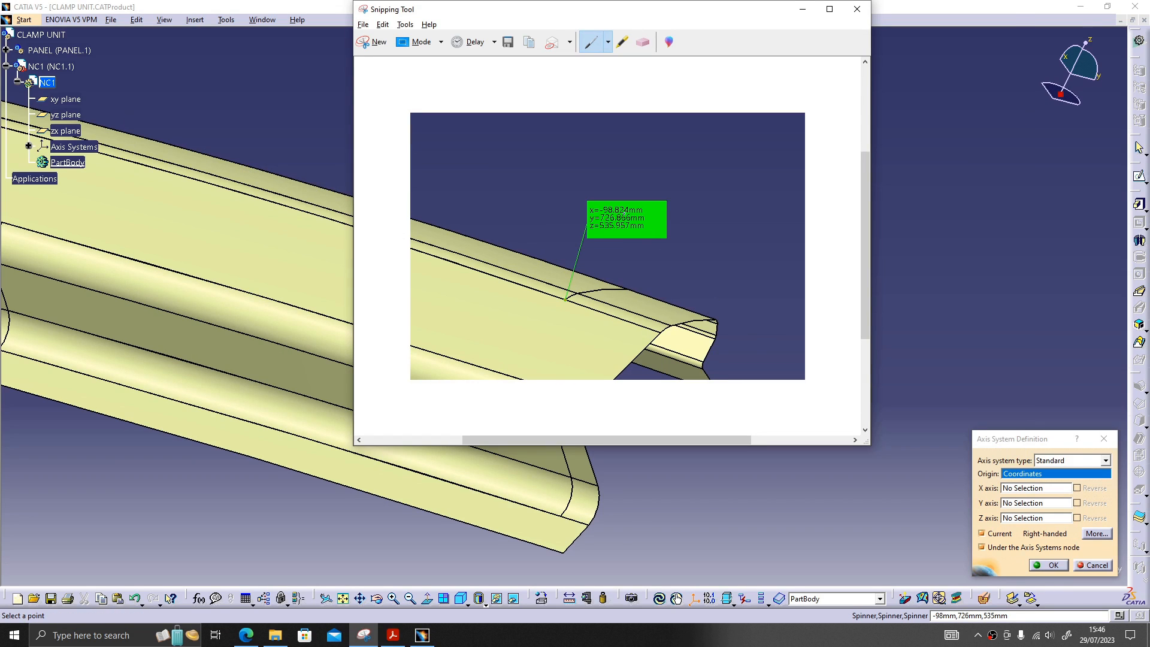
key("alt+Tab")
left_click(804, 361)
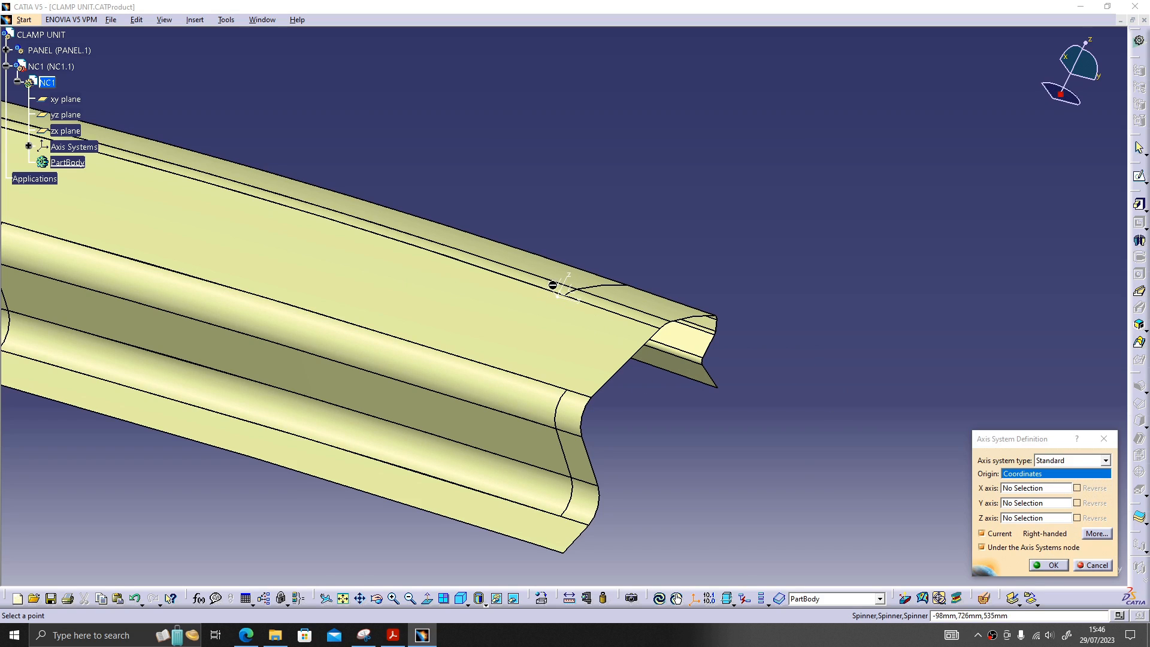
left_click(1050, 566)
Step: Reframe the view on the new axis system to inspect its position on the panel
middle_click_drag(645, 423, 604, 347)
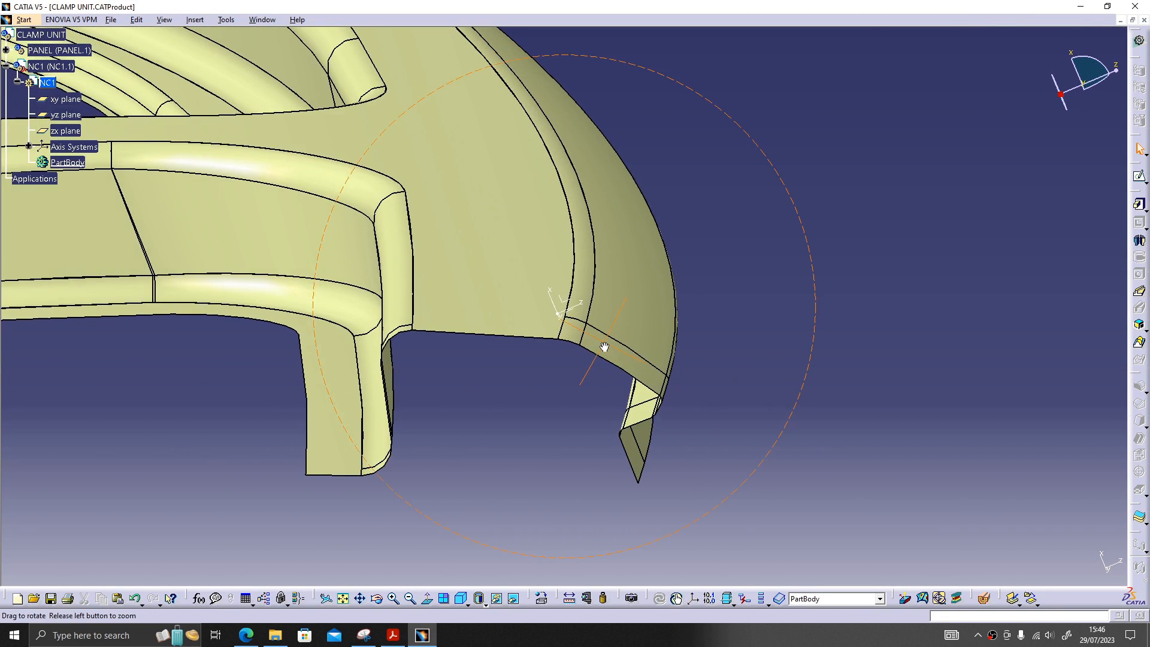
right_click(578, 309)
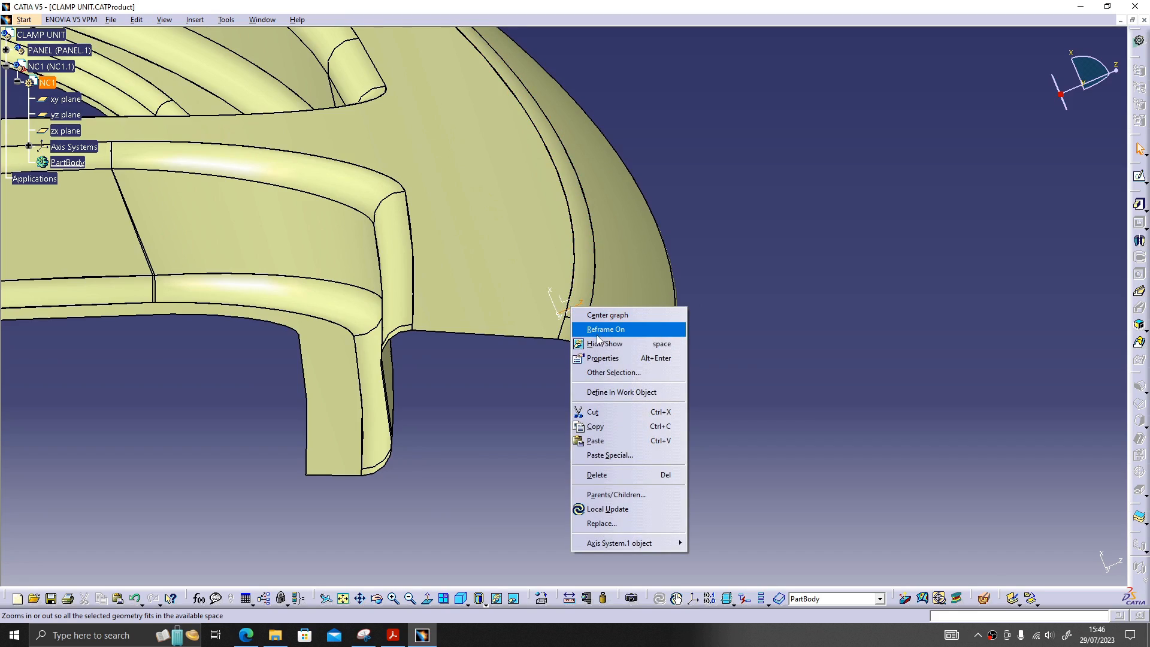
left_click(608, 328)
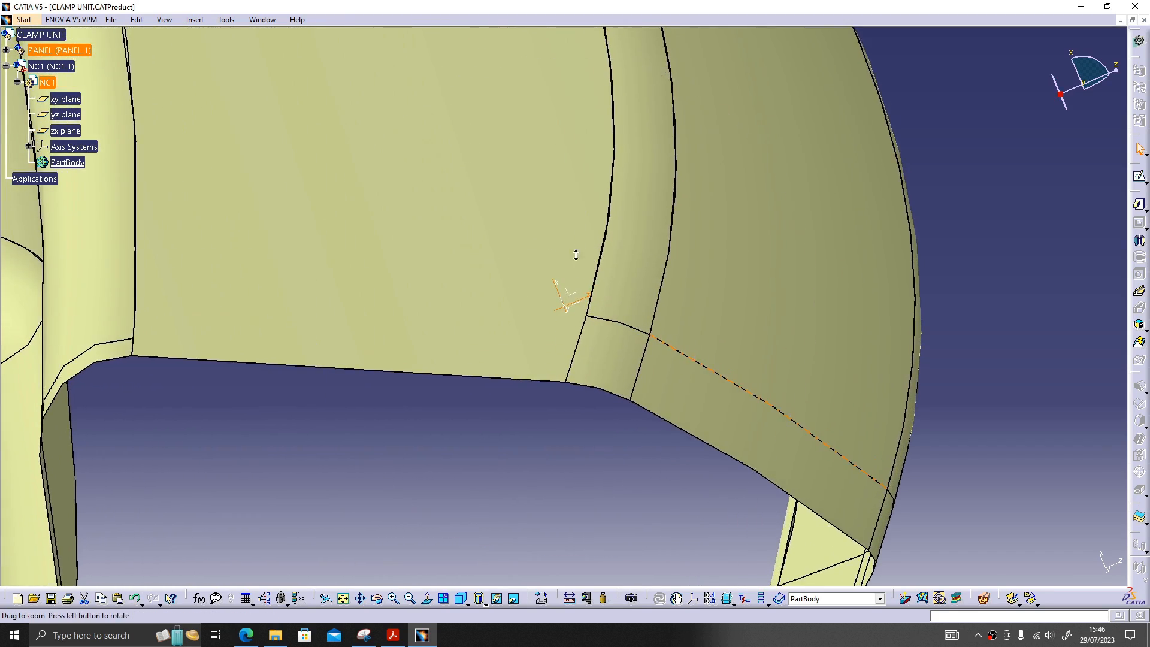
Step: Inspect the axis system's position on the panel and center the specification tree on it to list its parameters
middle_click_drag(575, 250, 651, 332)
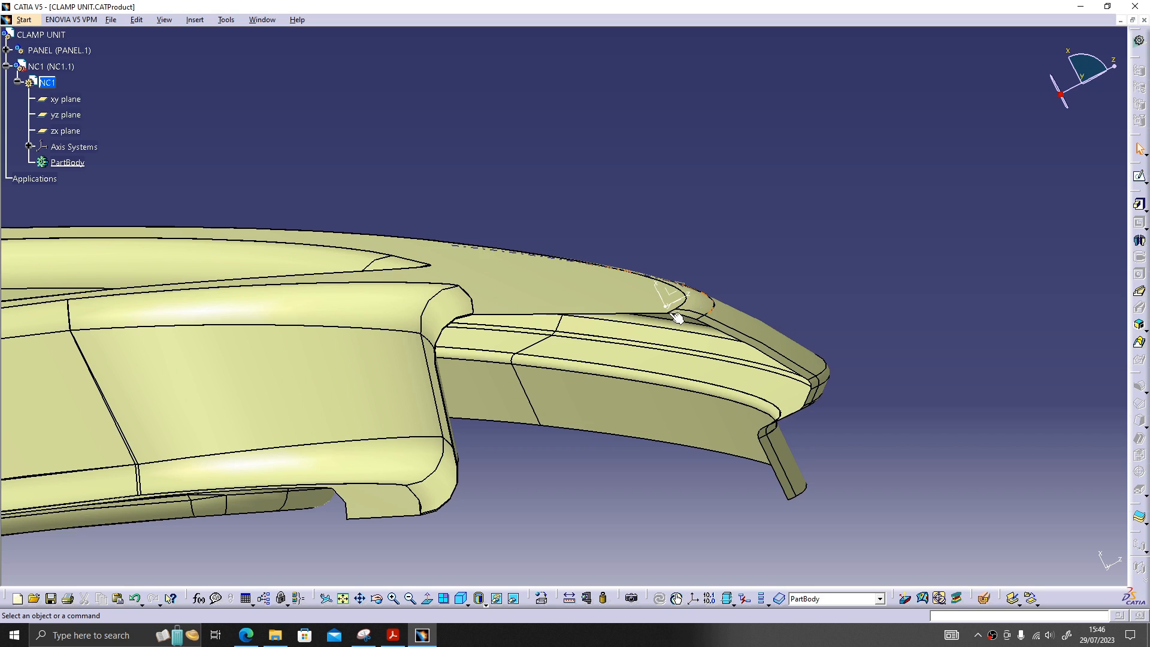
middle_click_drag(677, 318, 688, 304)
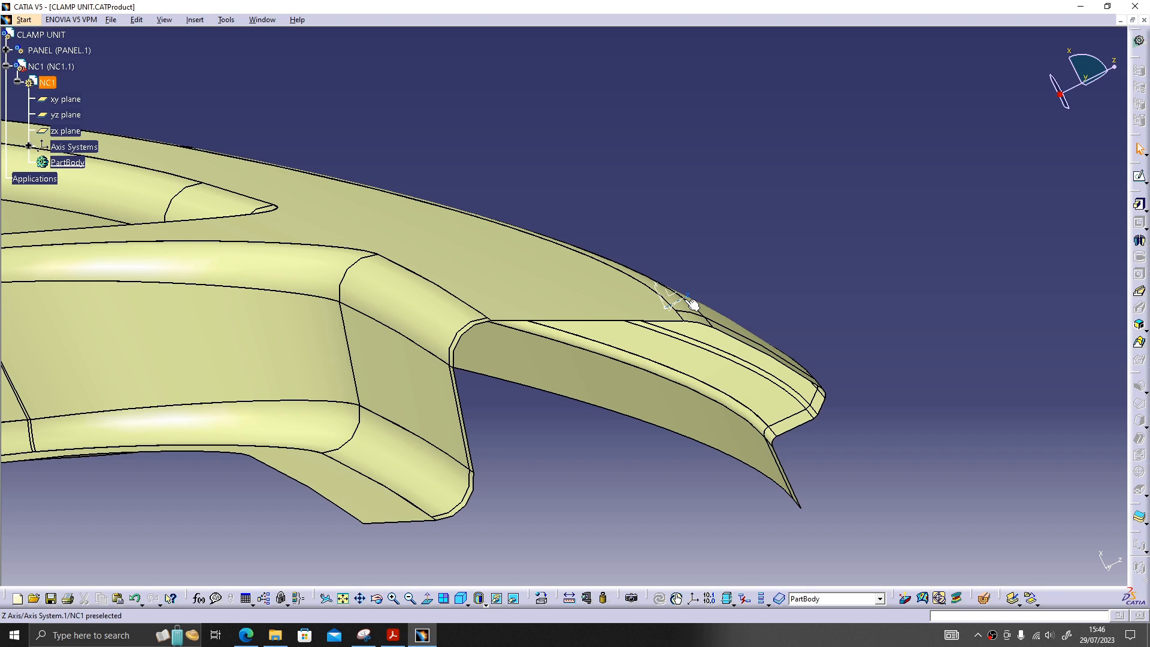
right_click(695, 303)
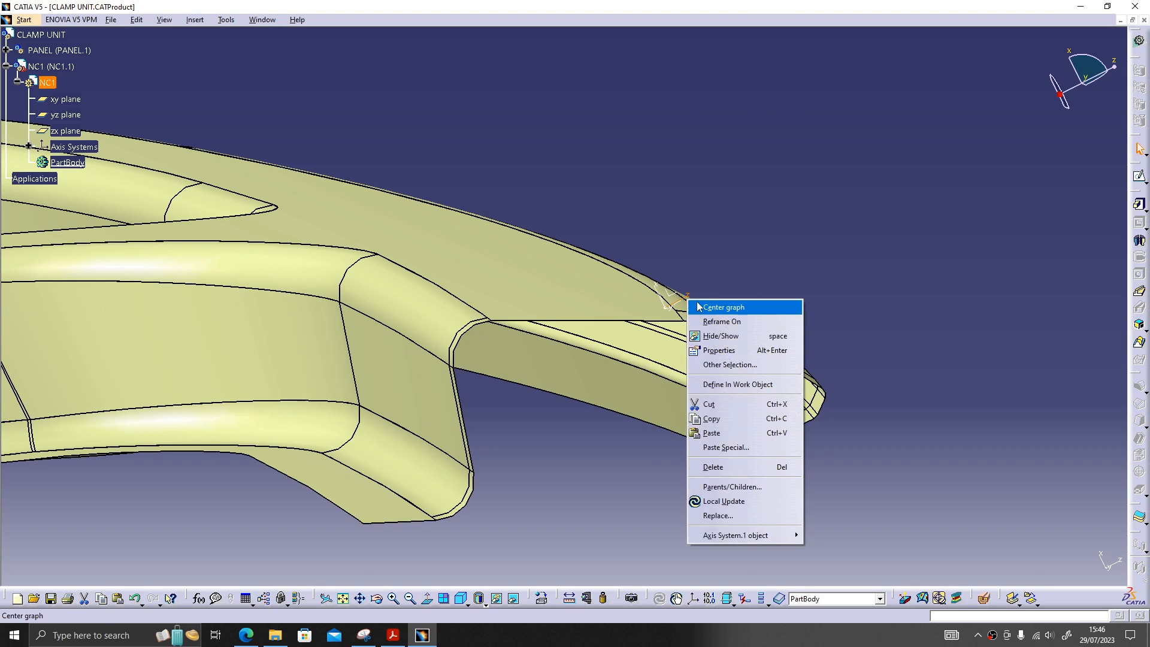
left_click(707, 307)
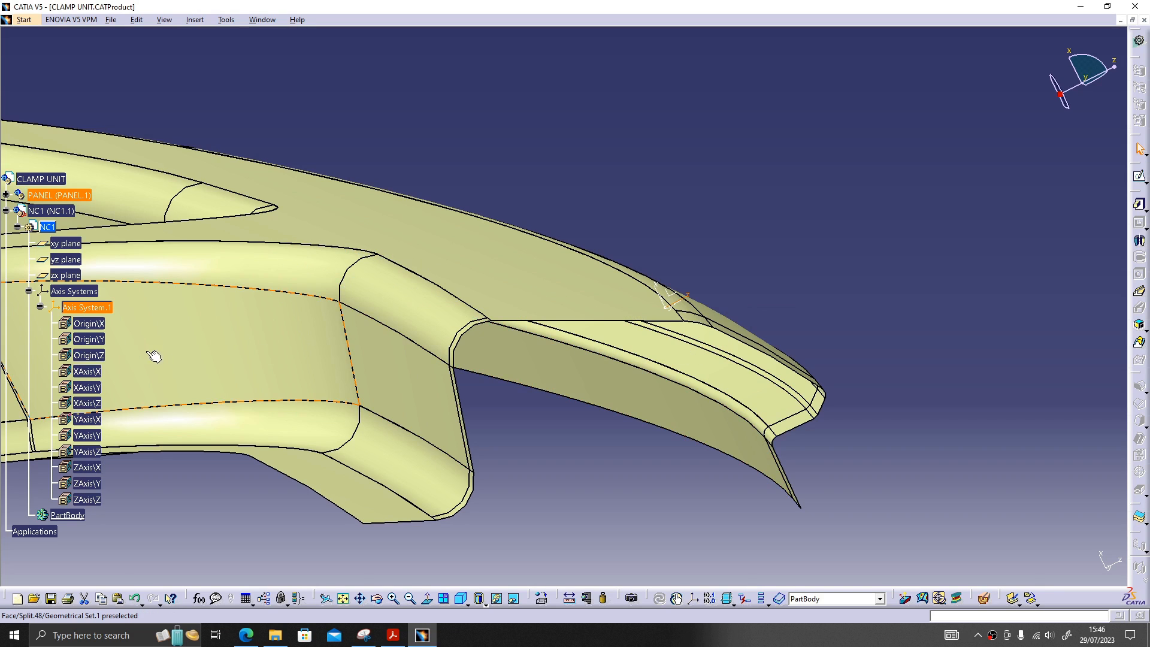
left_click(275, 87)
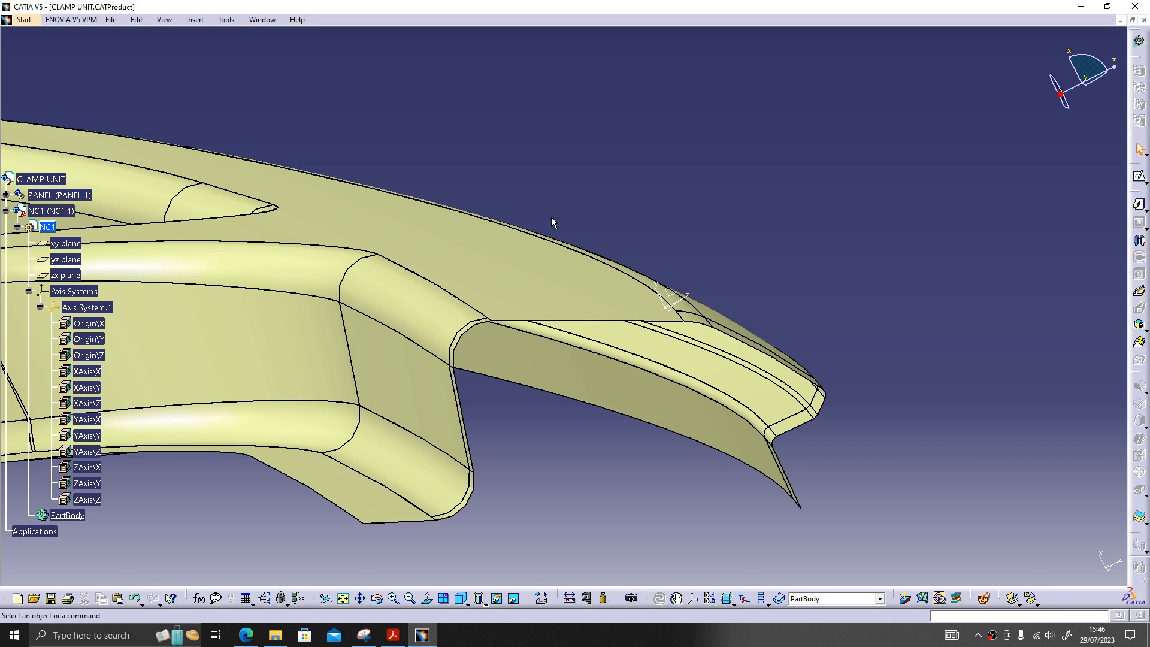
middle_click_drag(535, 196, 543, 225, "ctrl")
Step: Enable showing parameters with value and with formula in the tree through the Parameters and Measure options
left_click(230, 21)
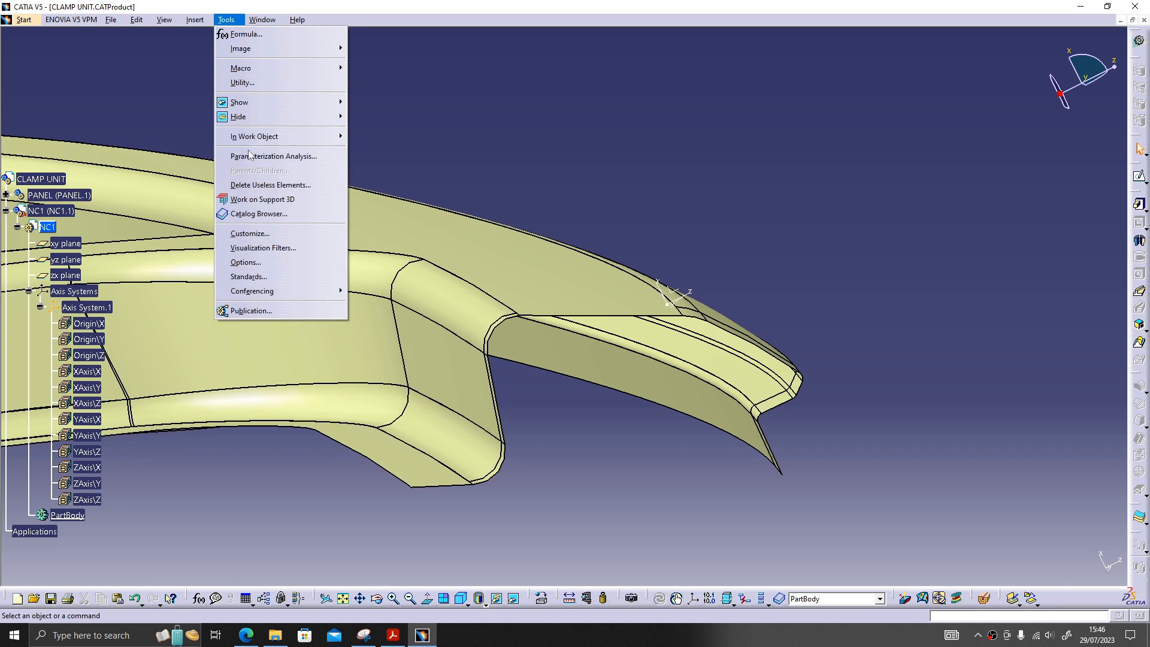
left_click(264, 264)
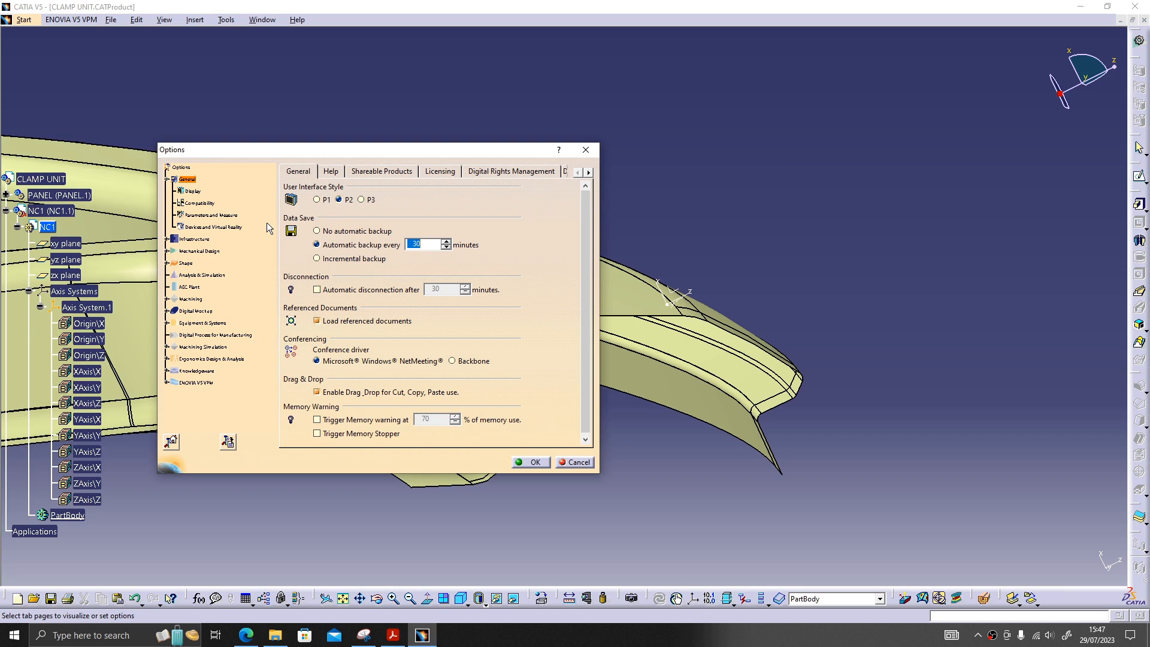
scroll(226, 255, "up", 5, "ctrl")
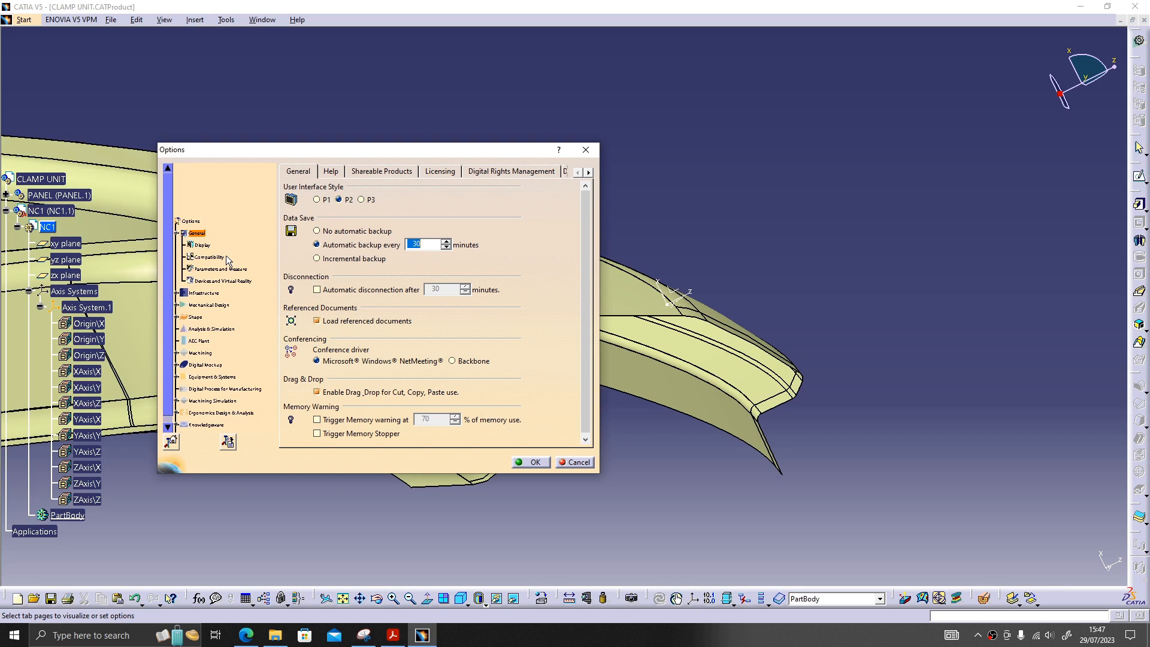
scroll(242, 304, "up", 3, "ctrl")
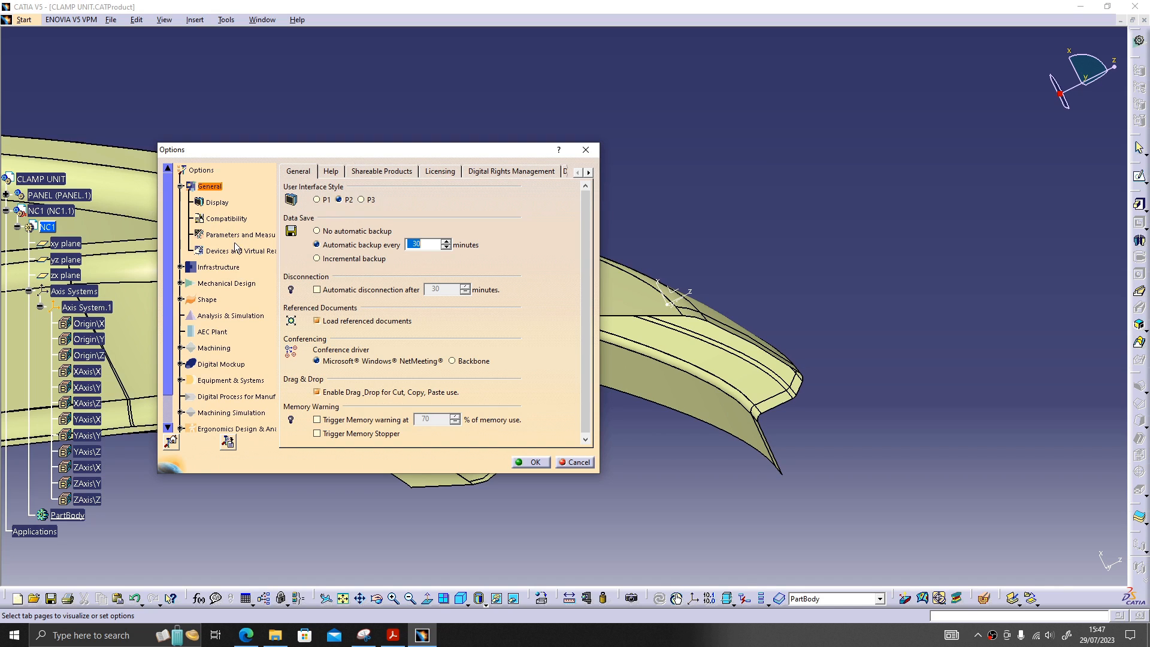
left_click(240, 236)
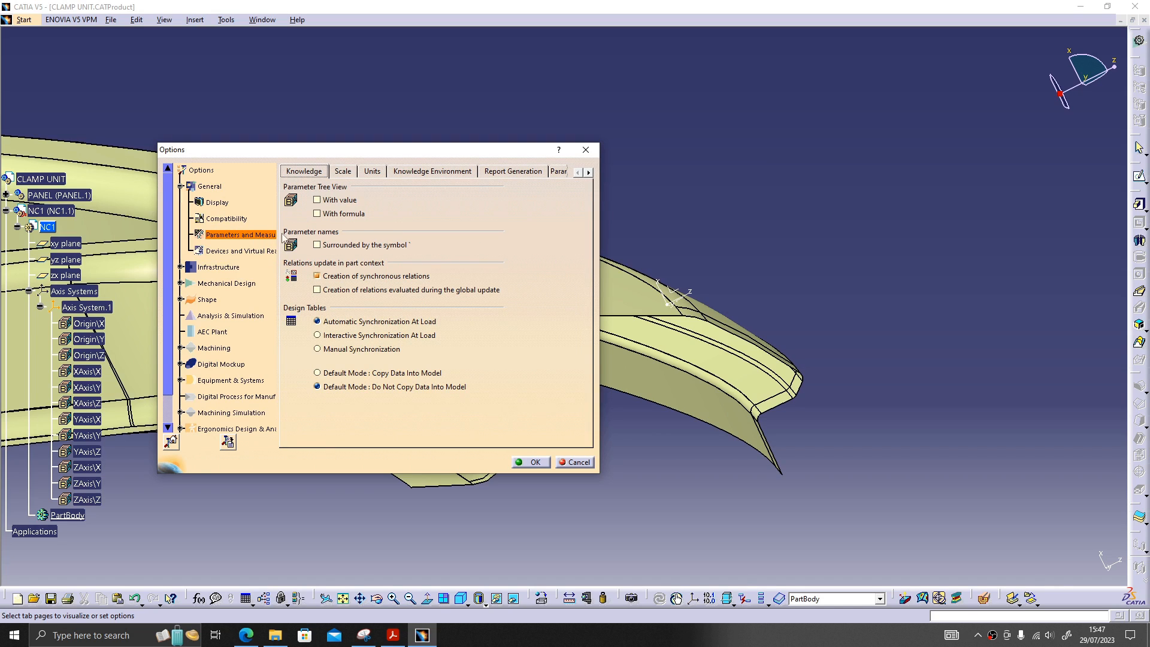
left_click(318, 200)
left_click(317, 214)
left_click(533, 464)
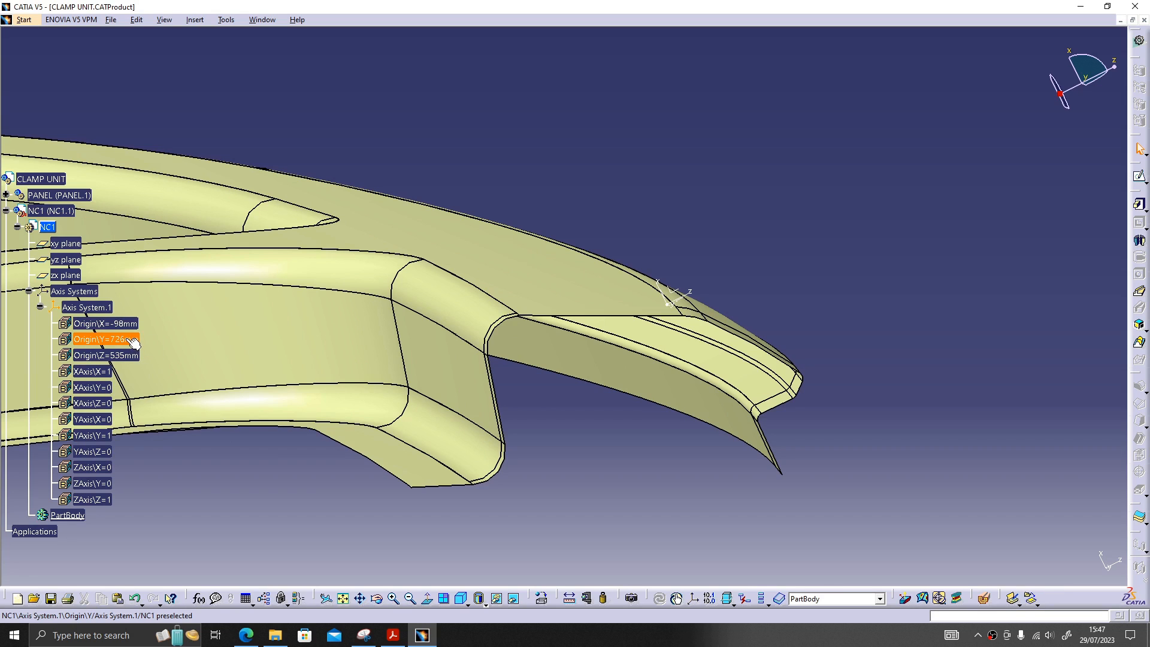
Step: Reduce the axis system origin's Z coordinate by 20 mm to 515 mm
left_click(133, 358)
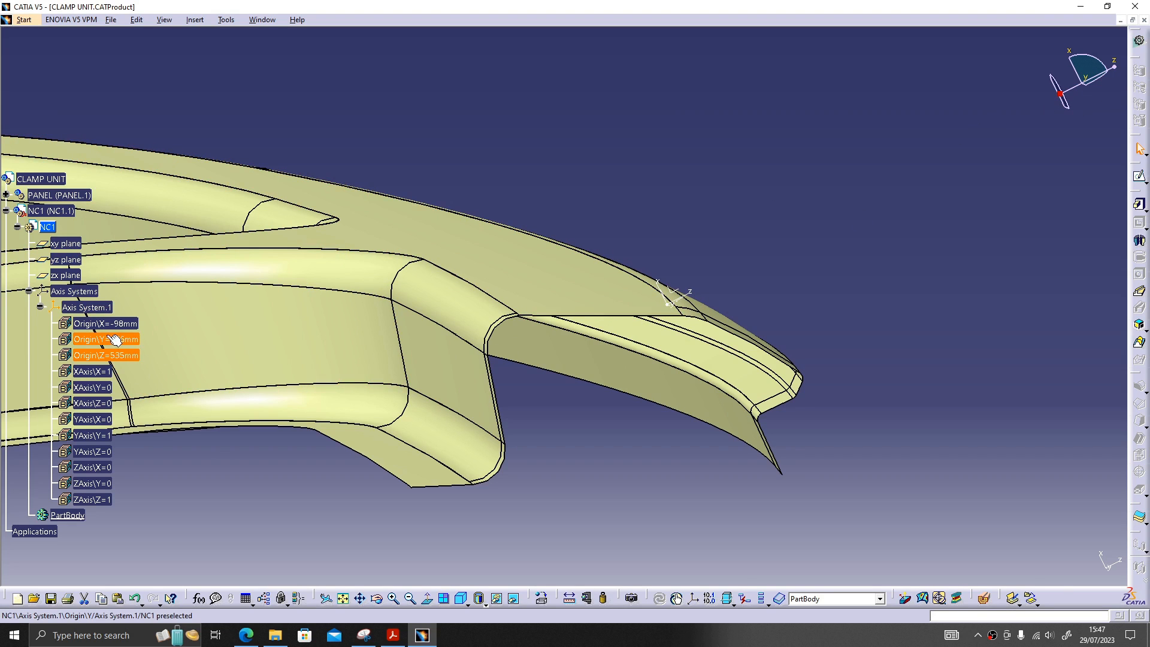
double_click(129, 355)
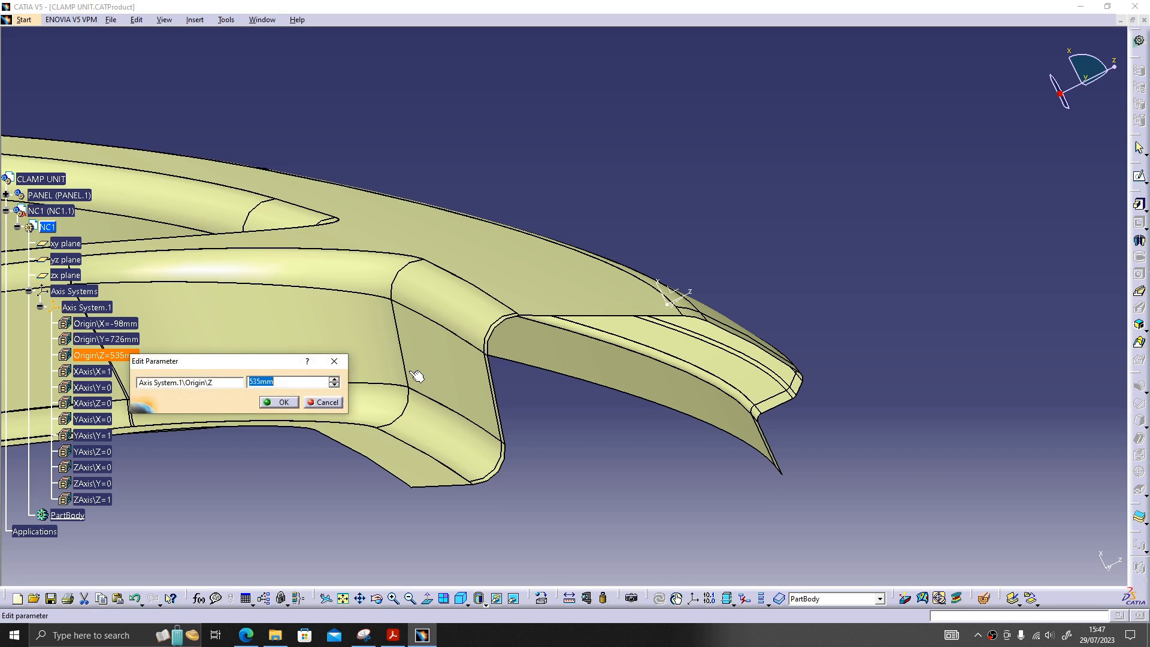
left_click(293, 384)
key("BackSpace")
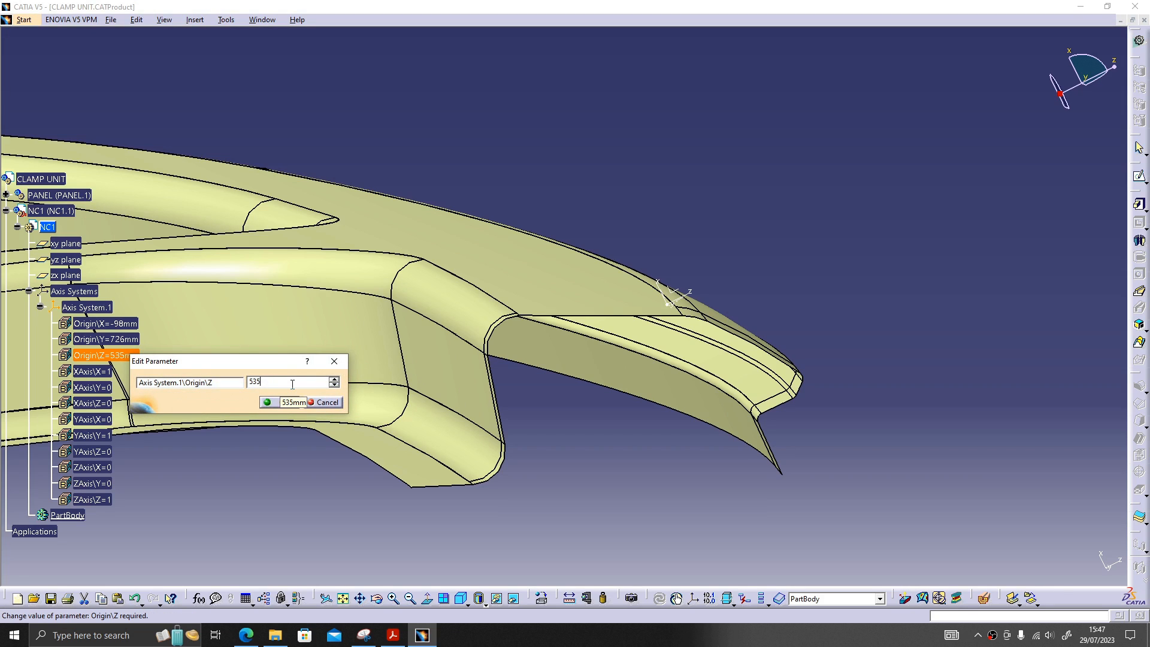
type("-20")
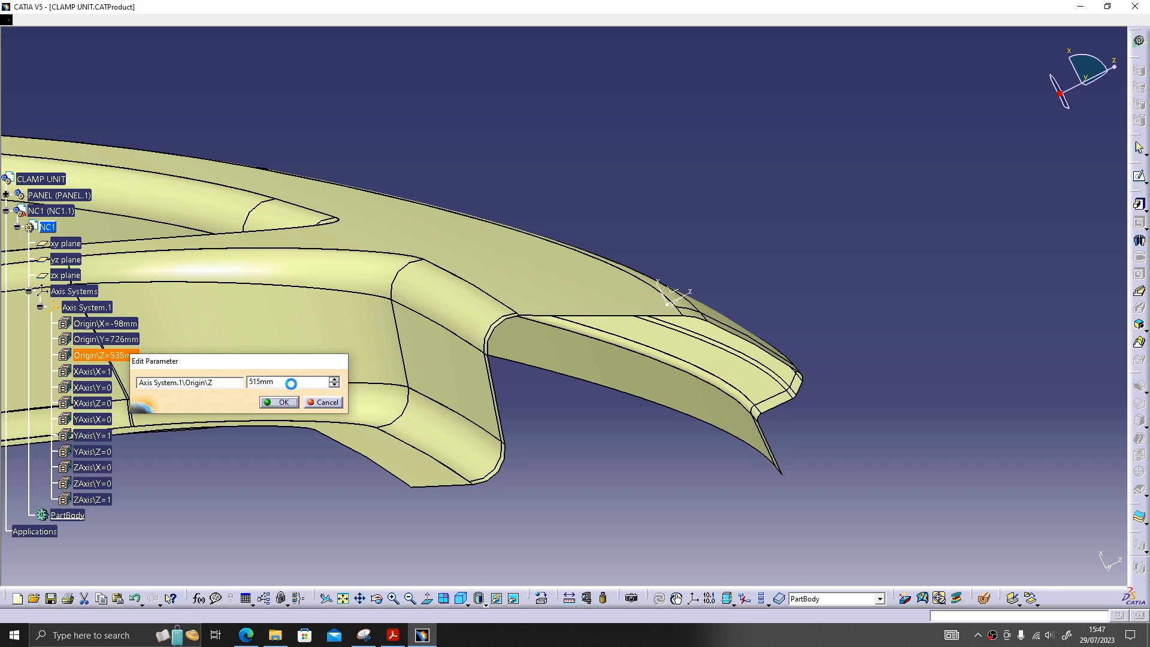
key("Return")
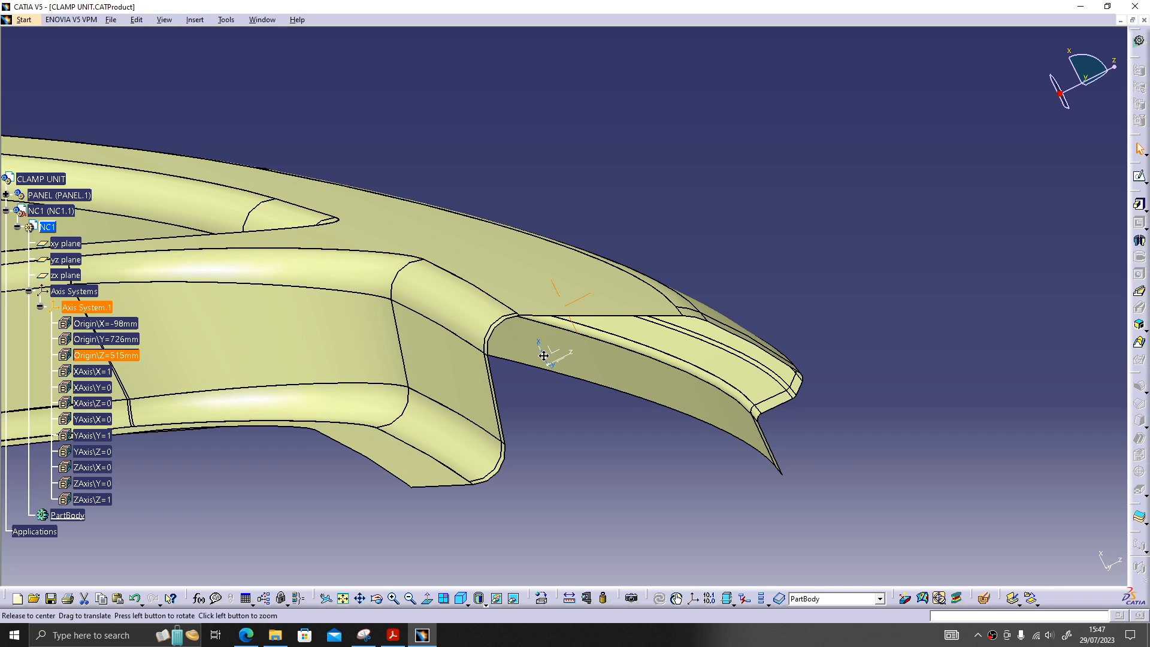
Step: Set the axis system origin's Z coordinate to 520 mm
middle_click_drag(545, 355, 519, 350)
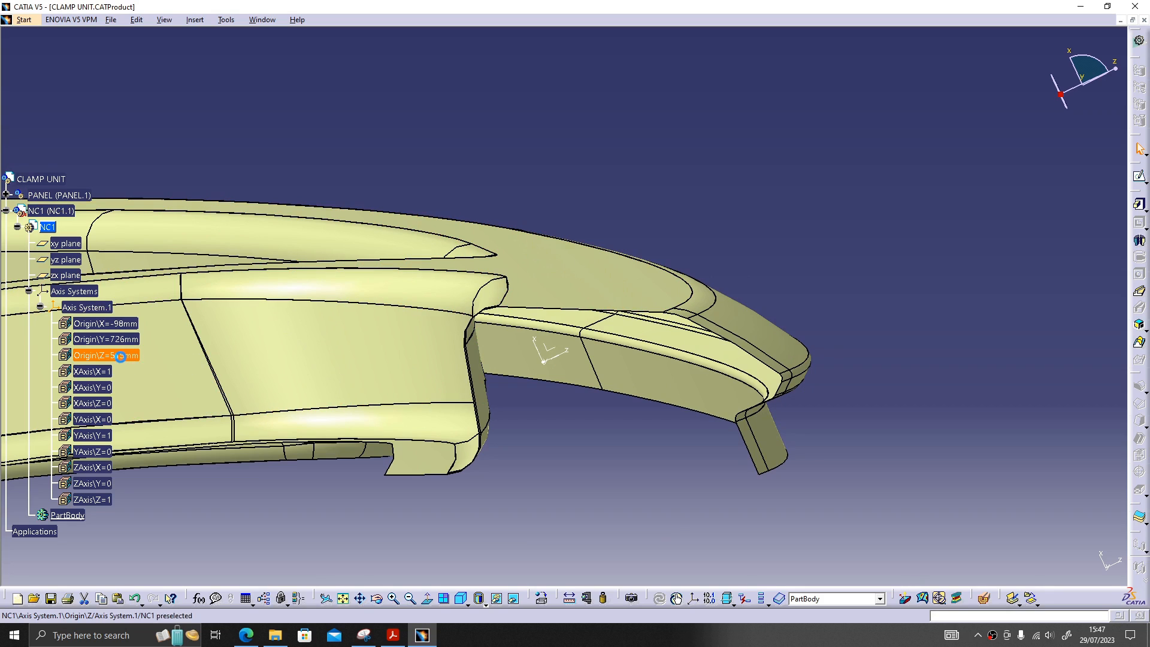
double_click(123, 357)
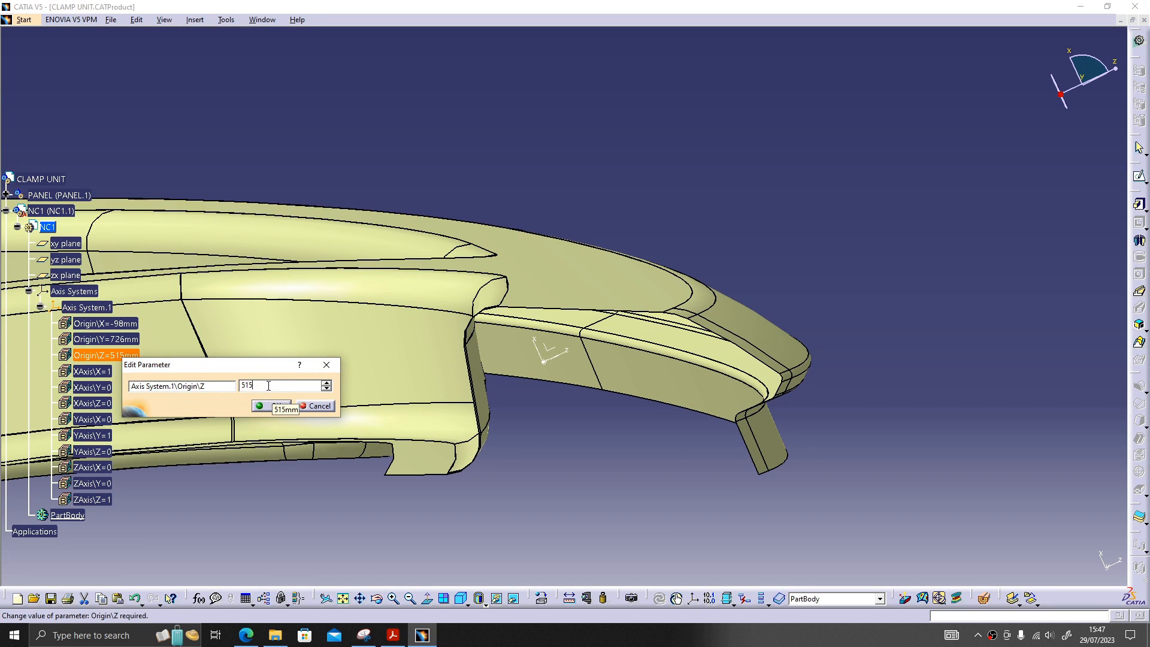
left_click(271, 405)
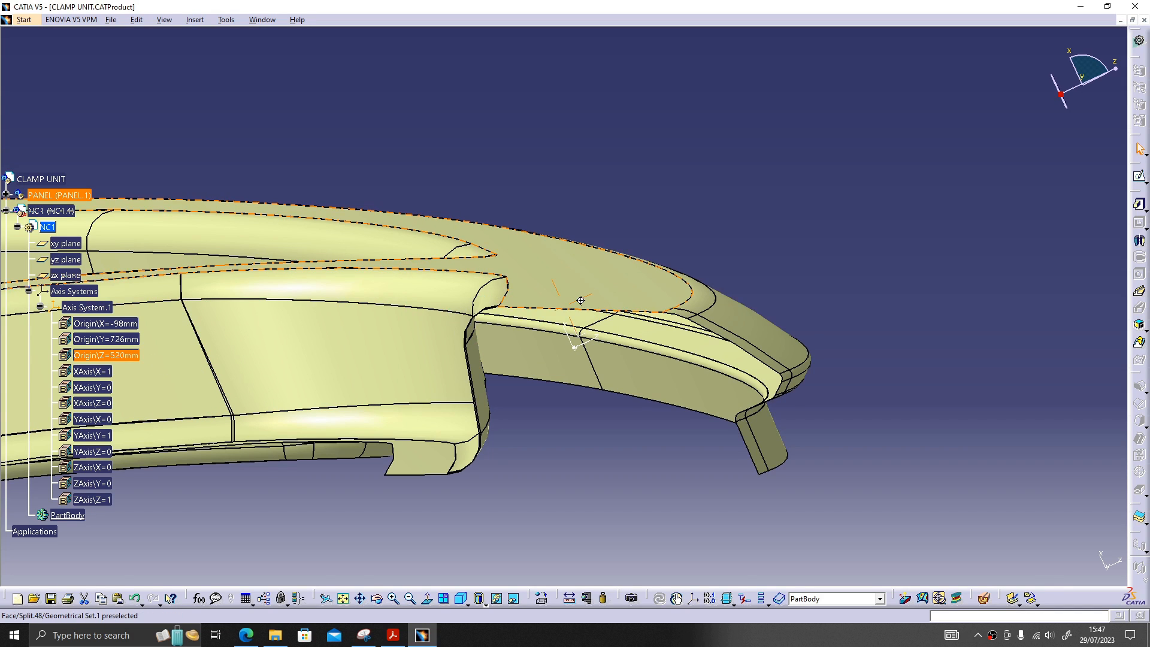
Step: Increase the axis system origin's Z coordinate by 5 mm to 525 mm
middle_click_drag(580, 312, 467, 309)
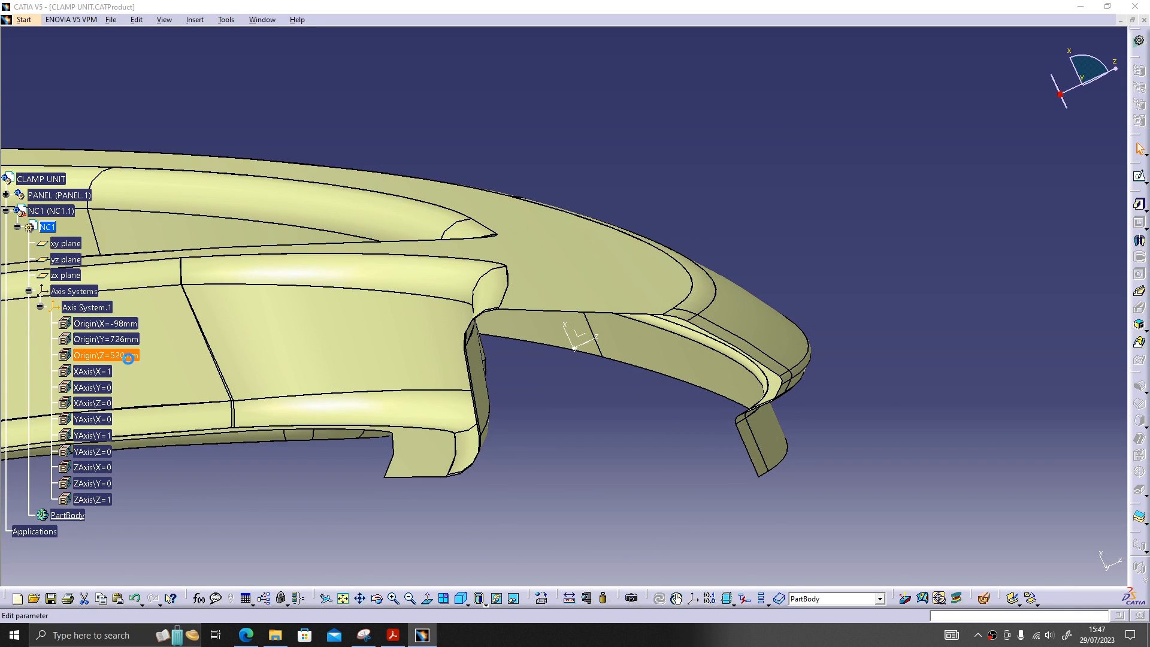
double_click(106, 355)
left_click(296, 388)
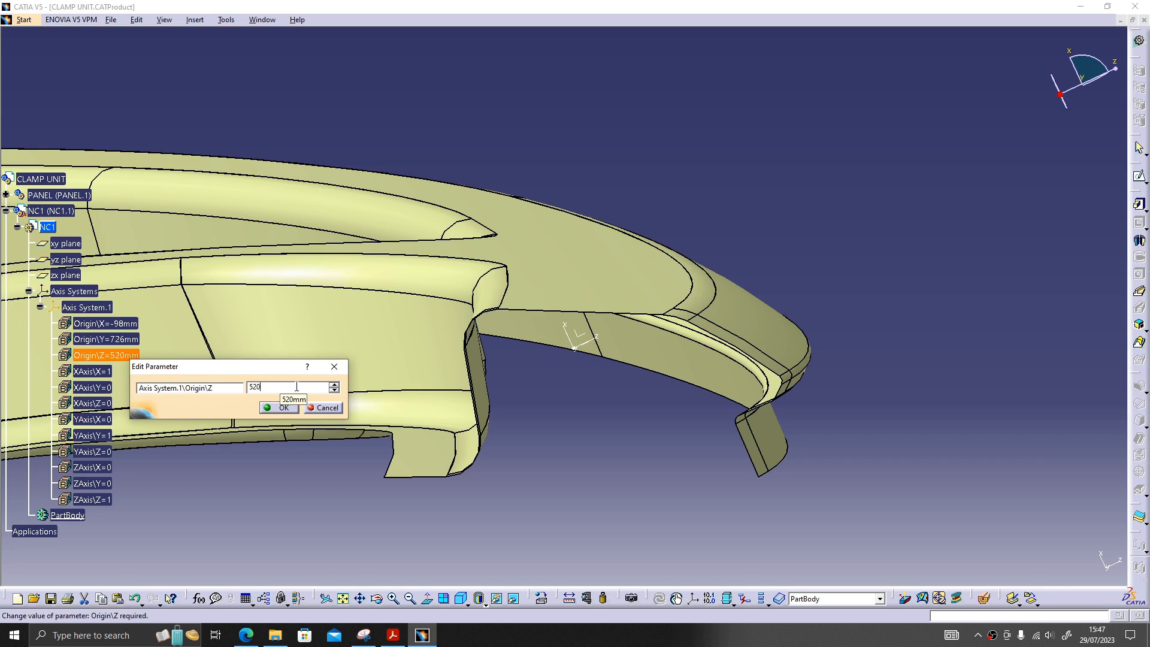
type("+5")
key("Return")
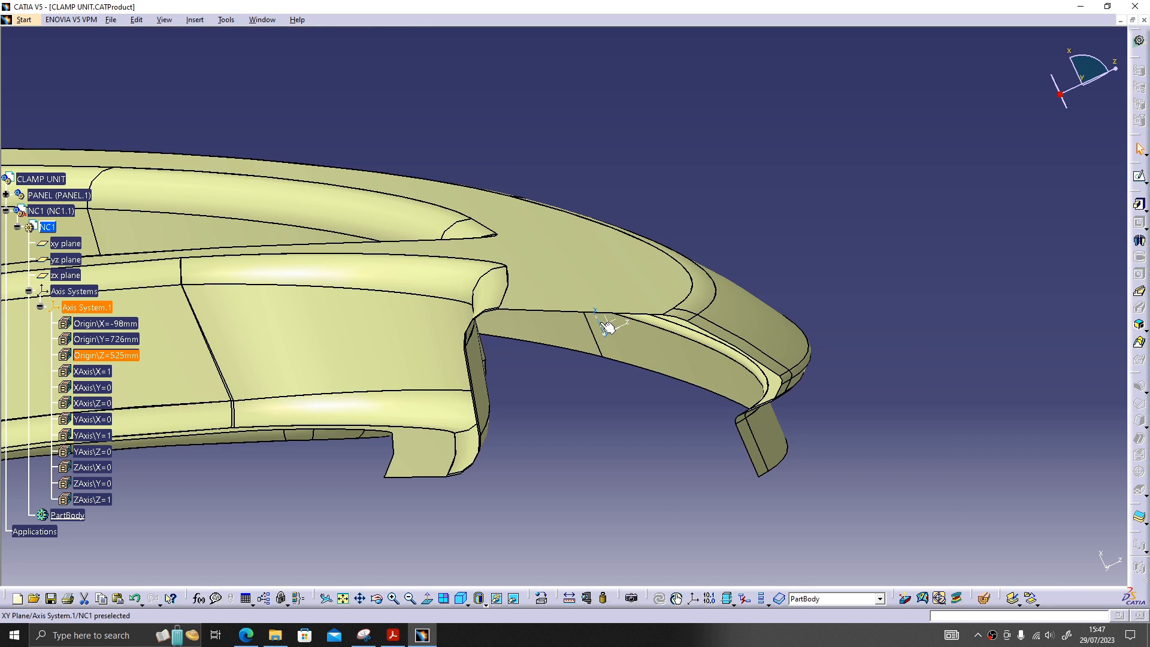
Step: Change the axis system origin's X coordinate by +5 mm to -93 mm and inspect its position on the panel
double_click(120, 324)
left_click(293, 352)
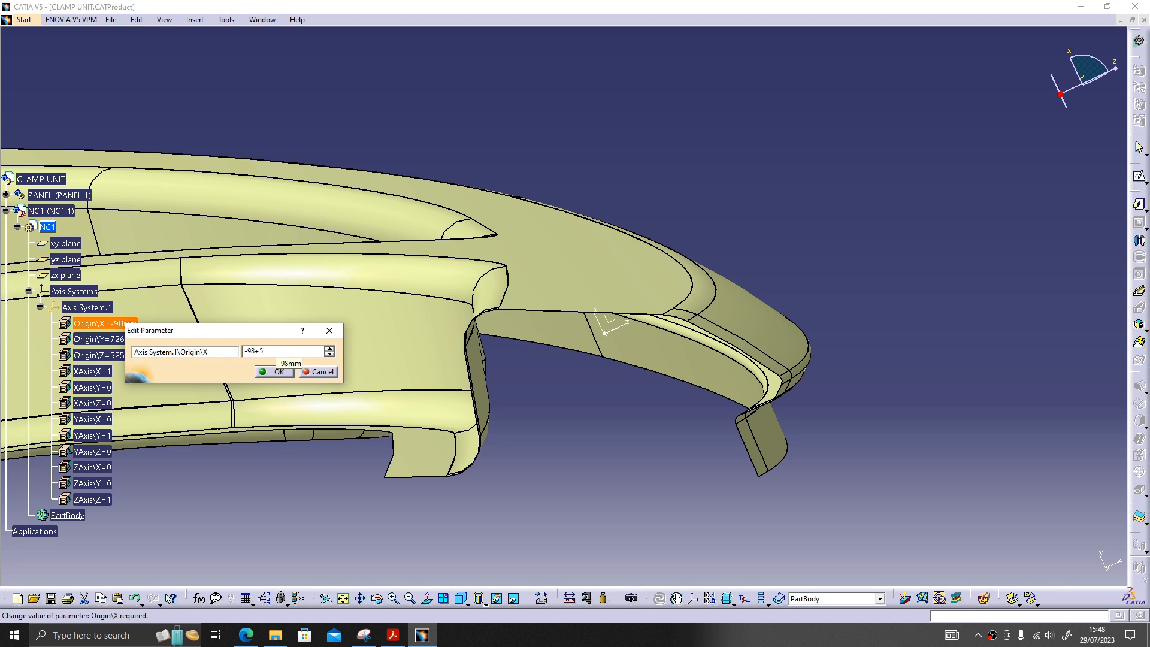
key("Return")
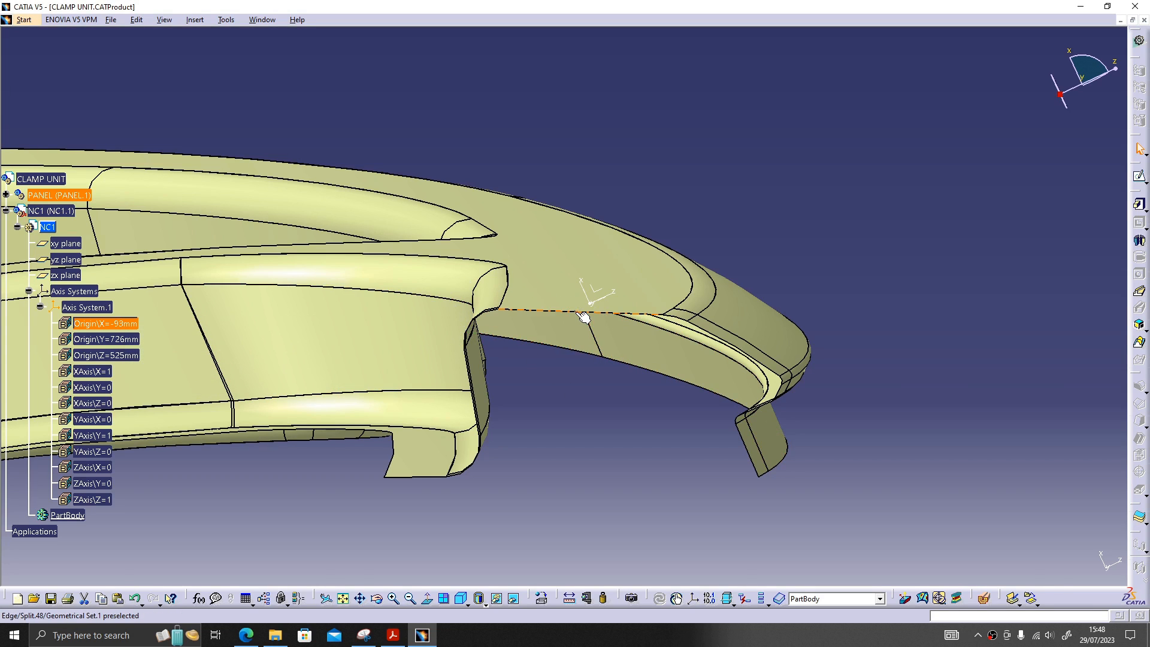
middle_click_drag(586, 307, 563, 288)
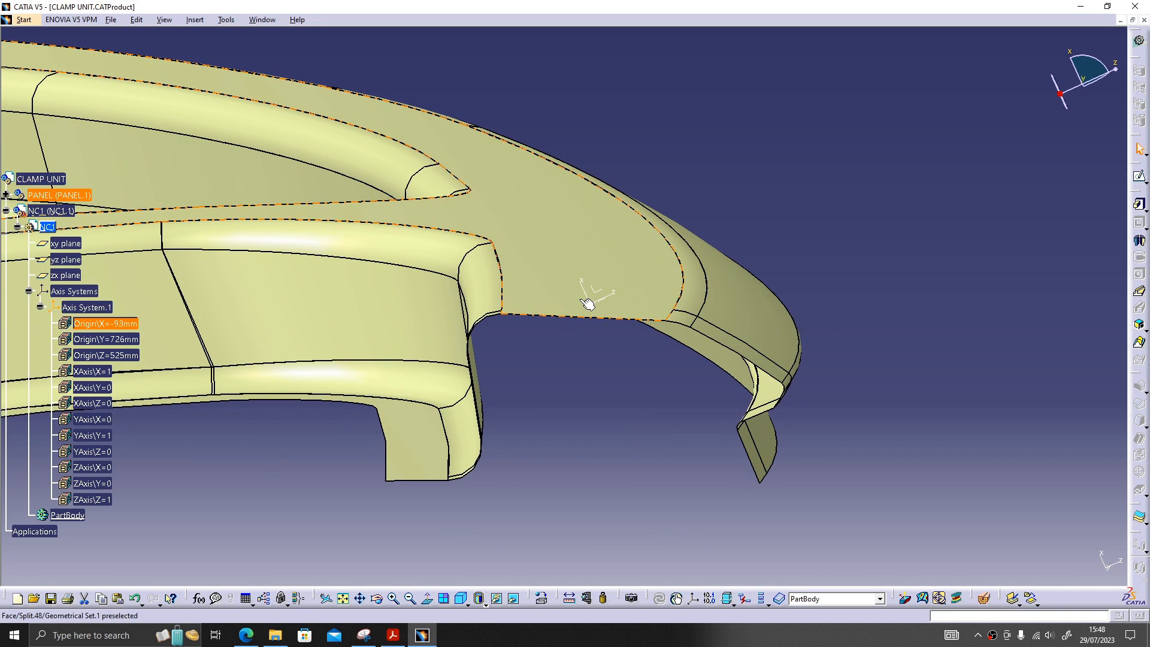
middle_click_drag(617, 323, 594, 270)
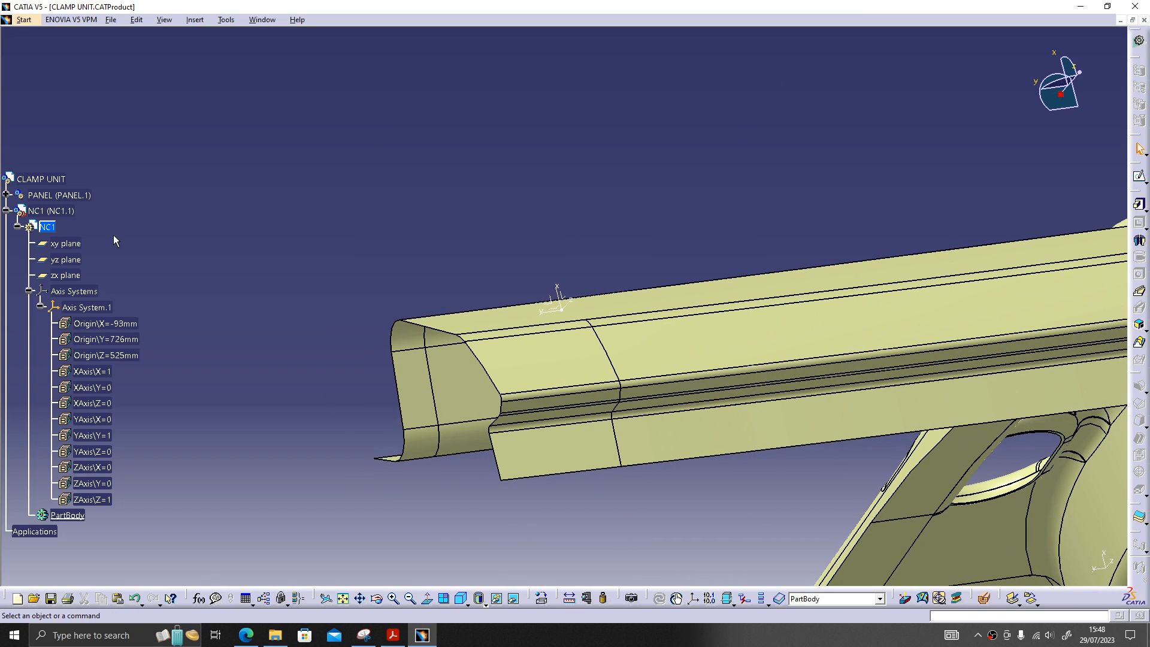
Step: Collapse the axis system's parameters in the tree and start a Pad with a new sketch on the axis system's XY plane
left_click(40, 306)
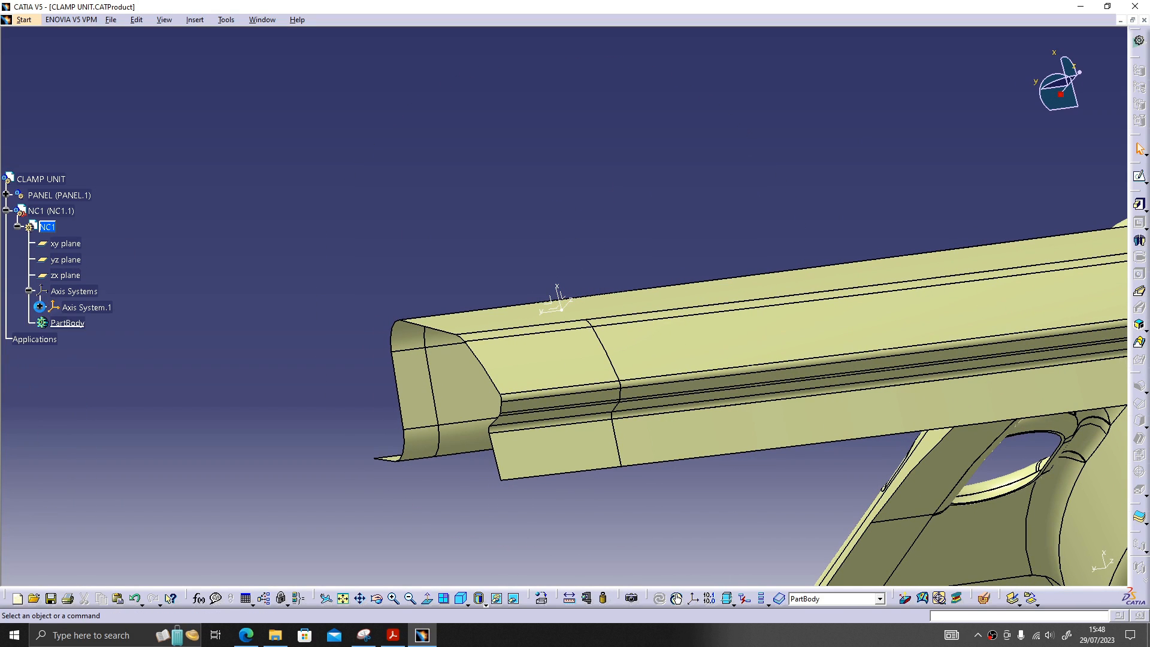
left_click(1139, 205)
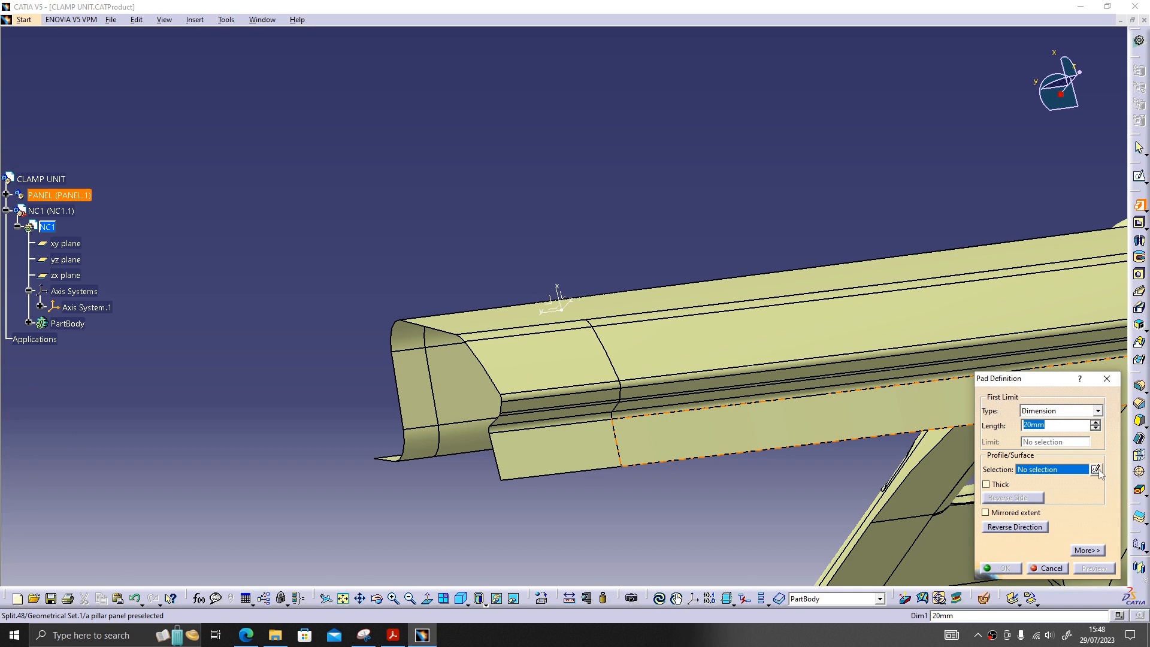
left_click(1096, 470)
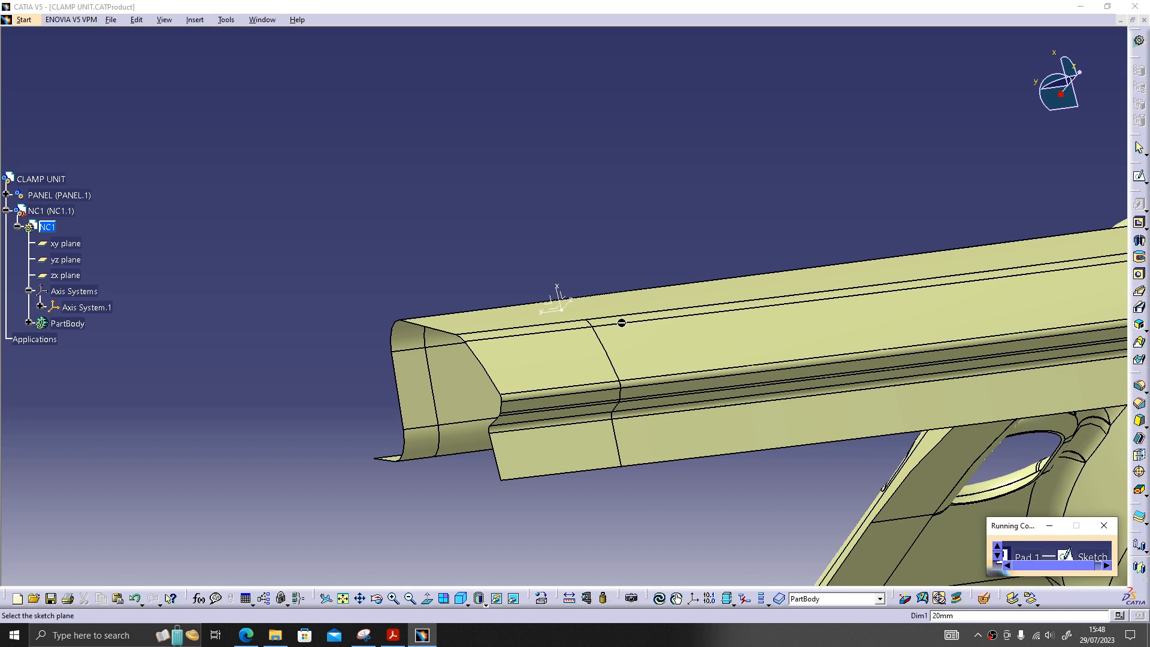
middle_click_drag(622, 323, 547, 314)
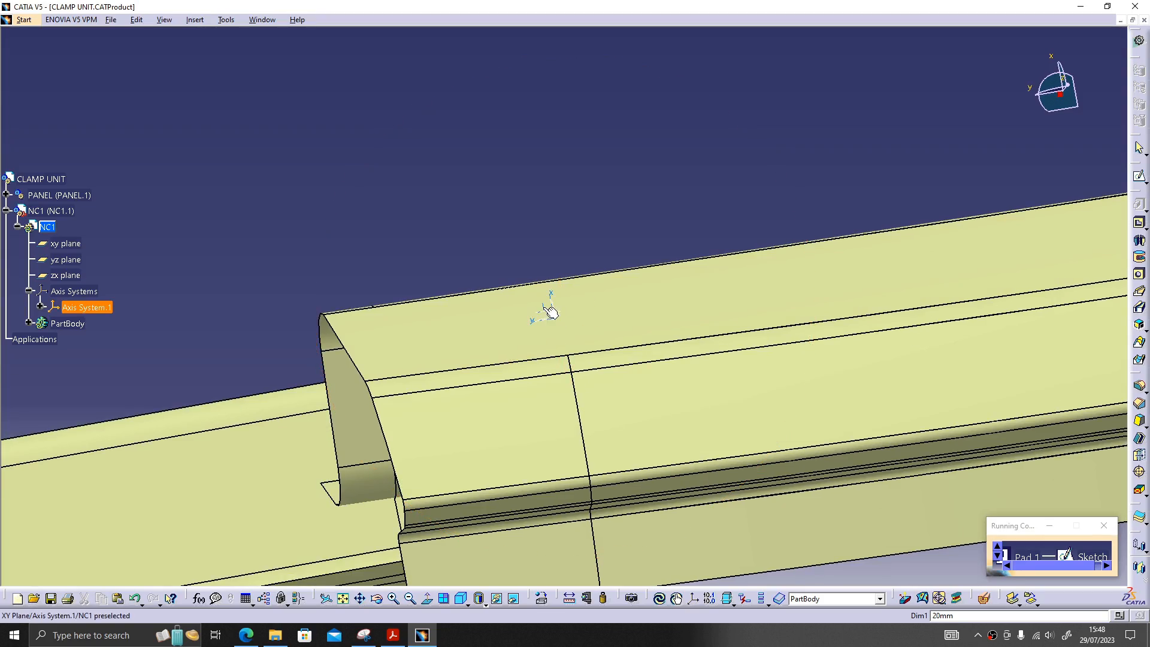
left_click(550, 311)
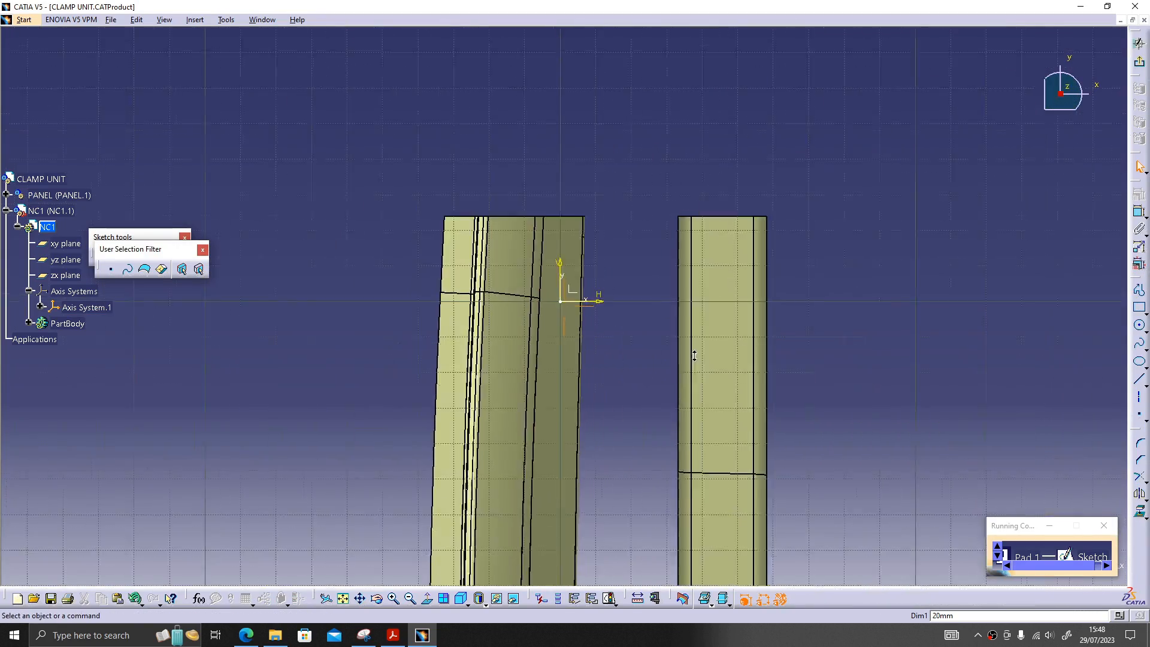
Step: Start a sketch profile at the axis origin with a straight base line running off the panel flange and a perpendicular long line
mouse_move(695, 356)
middle_mouse_down()
mouse_move(408, 257)
mouse_move(722, 359)
mouse_move(496, 289)
mouse_move(555, 236)
mouse_move(749, 371)
middle_mouse_up()
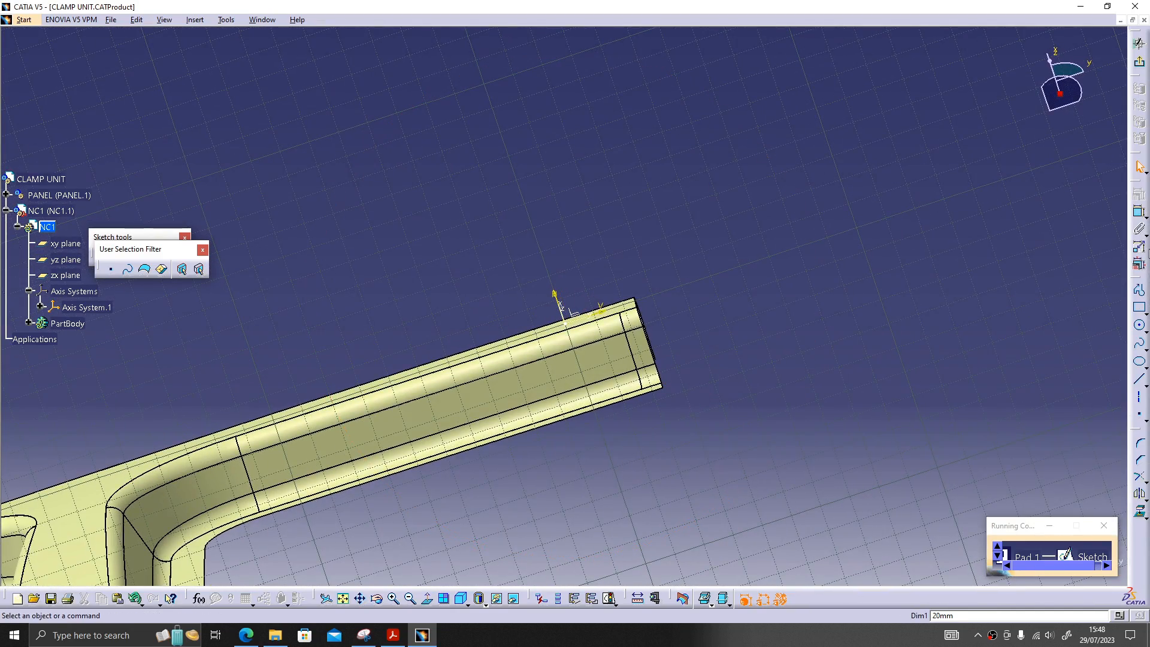
left_click(1140, 290)
mouse_move(518, 438)
middle_mouse_down()
mouse_move(451, 301)
mouse_move(761, 321)
mouse_move(761, 356)
middle_mouse_up()
left_click(531, 377)
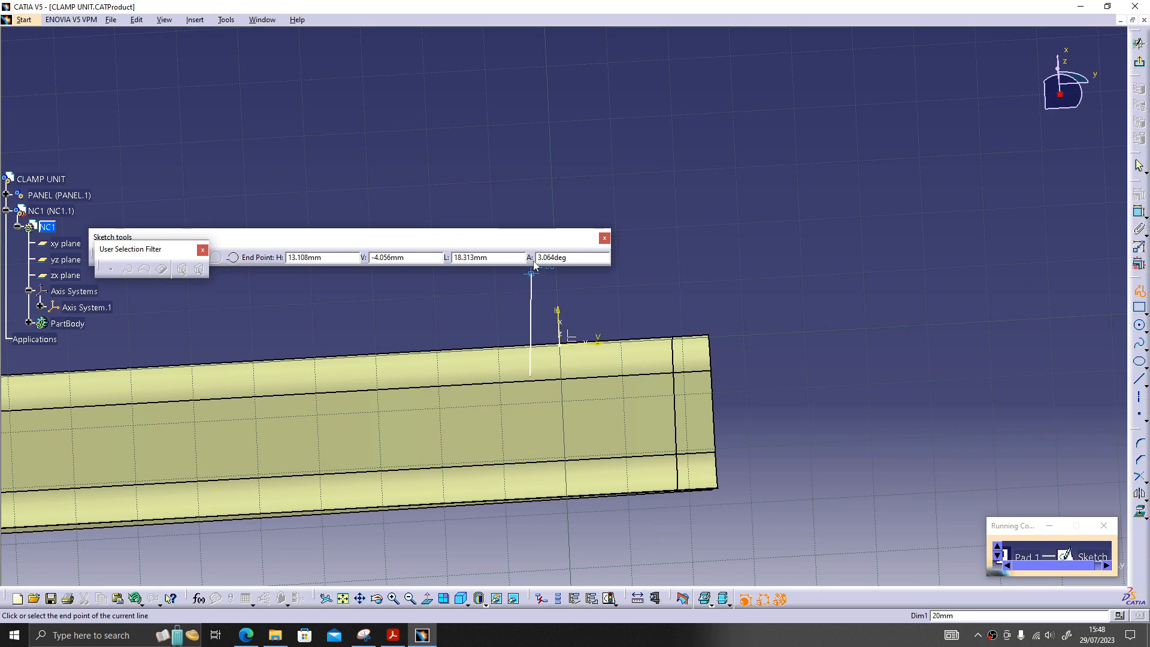
left_click(521, 195)
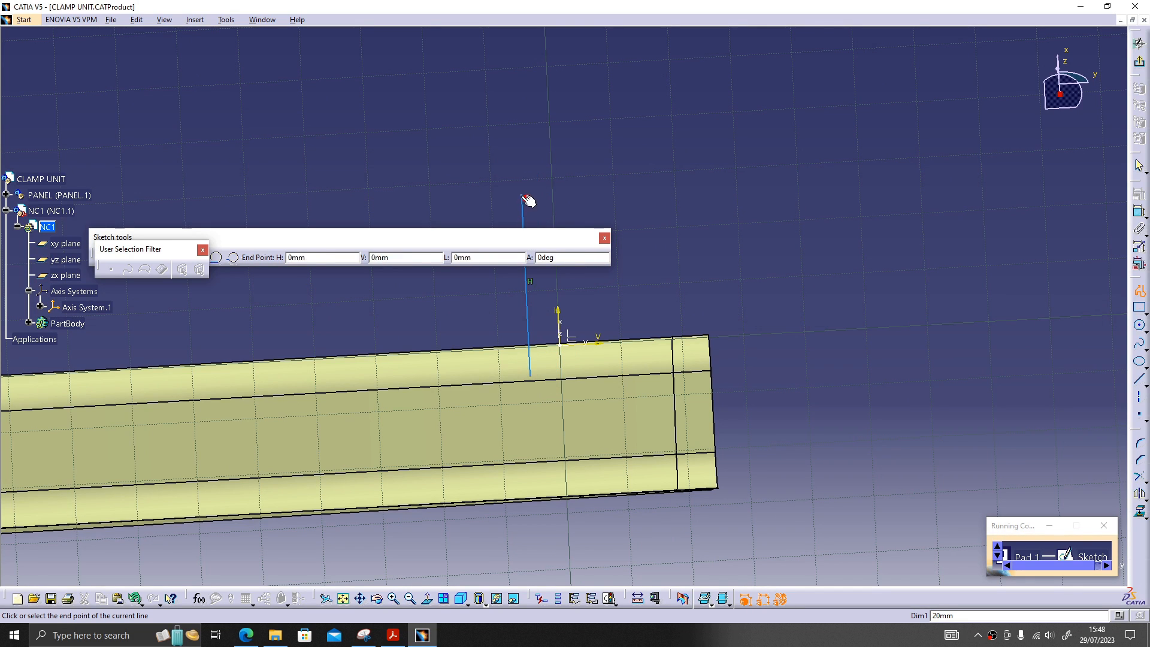
left_click(789, 180)
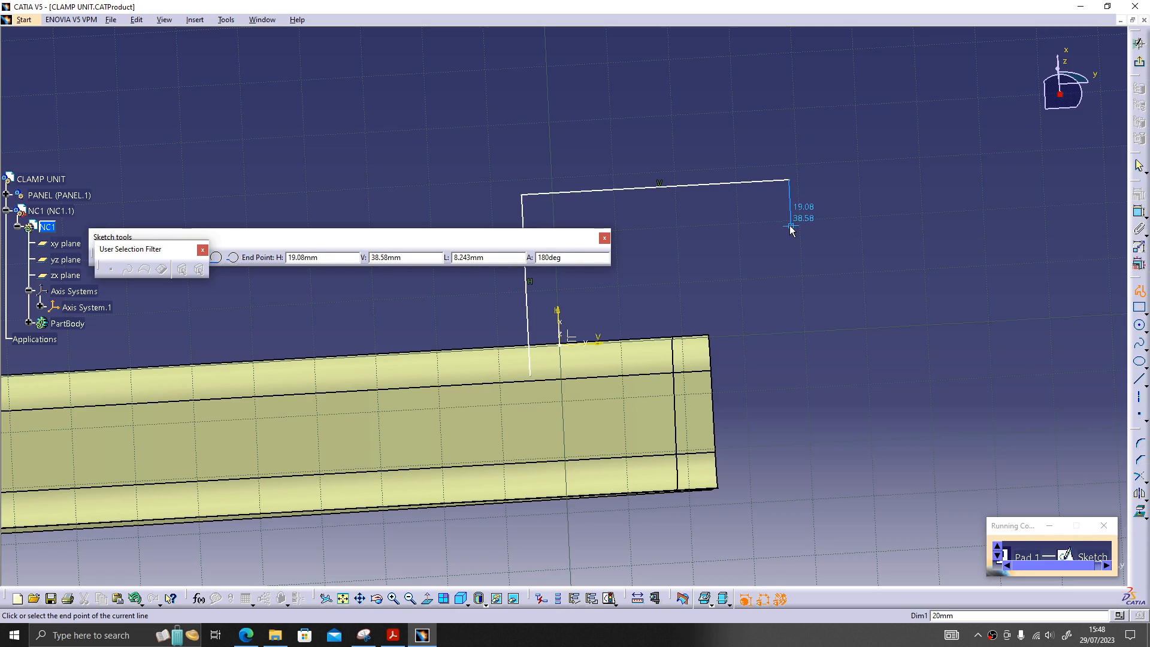
Step: Flip the view normal to the sketch and finish the L-shaped profile with its short top, inner edges and end line crossing the base
middle_click_drag(779, 304, 948, 267)
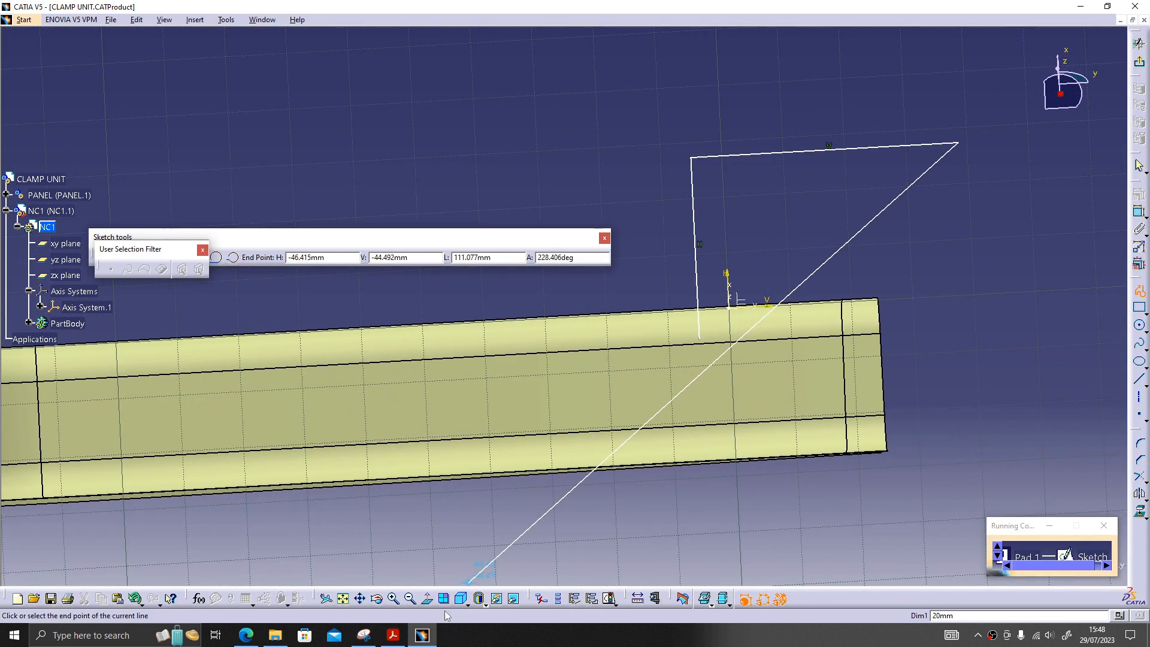
left_click(428, 601)
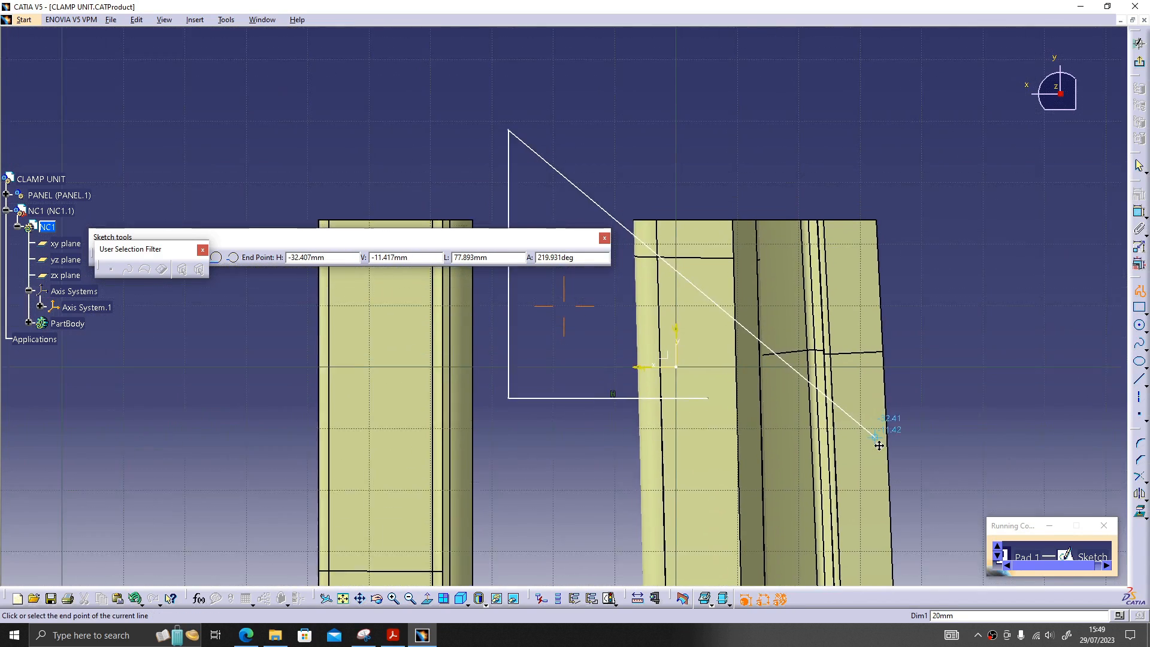
left_click(583, 140)
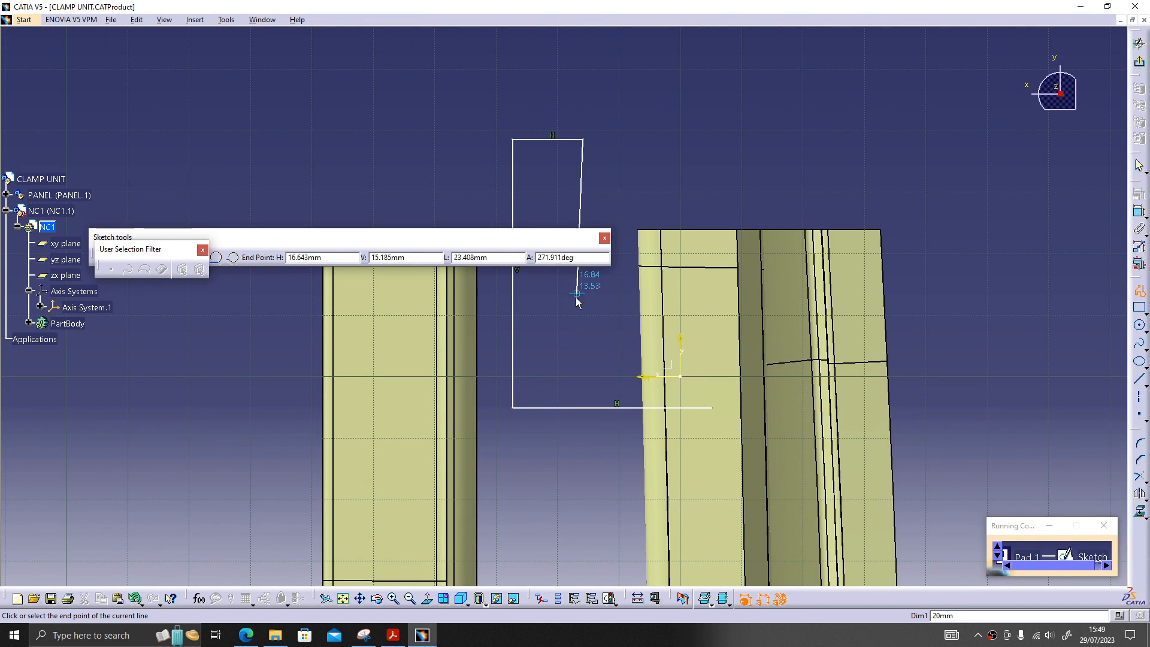
left_click(583, 336)
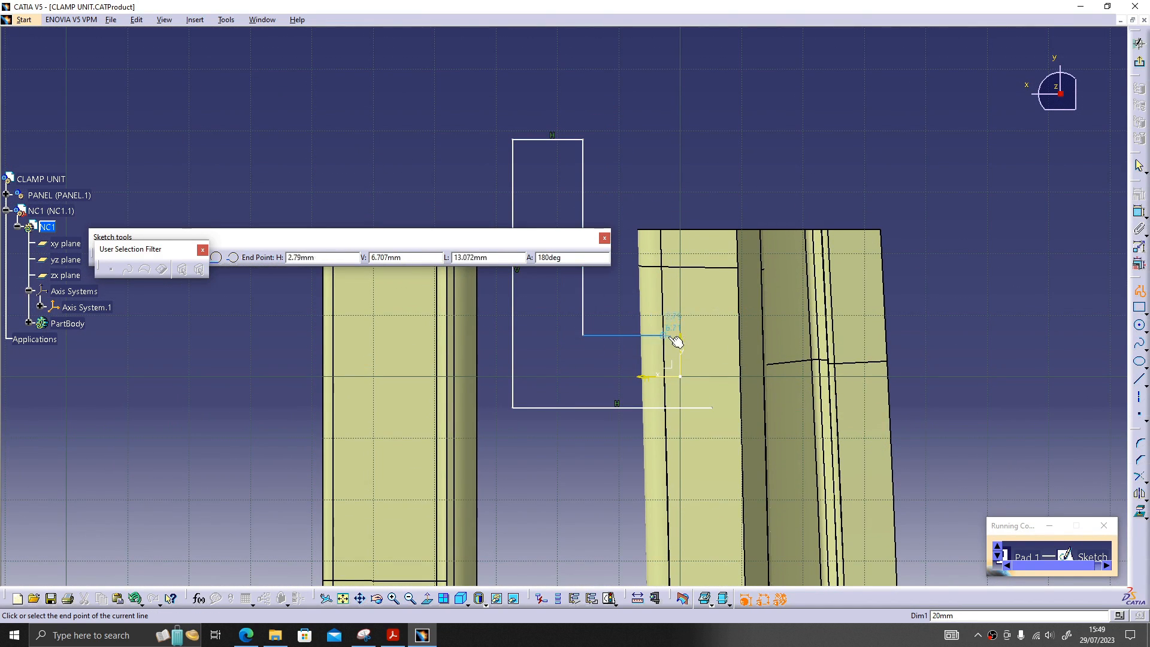
left_click(716, 335)
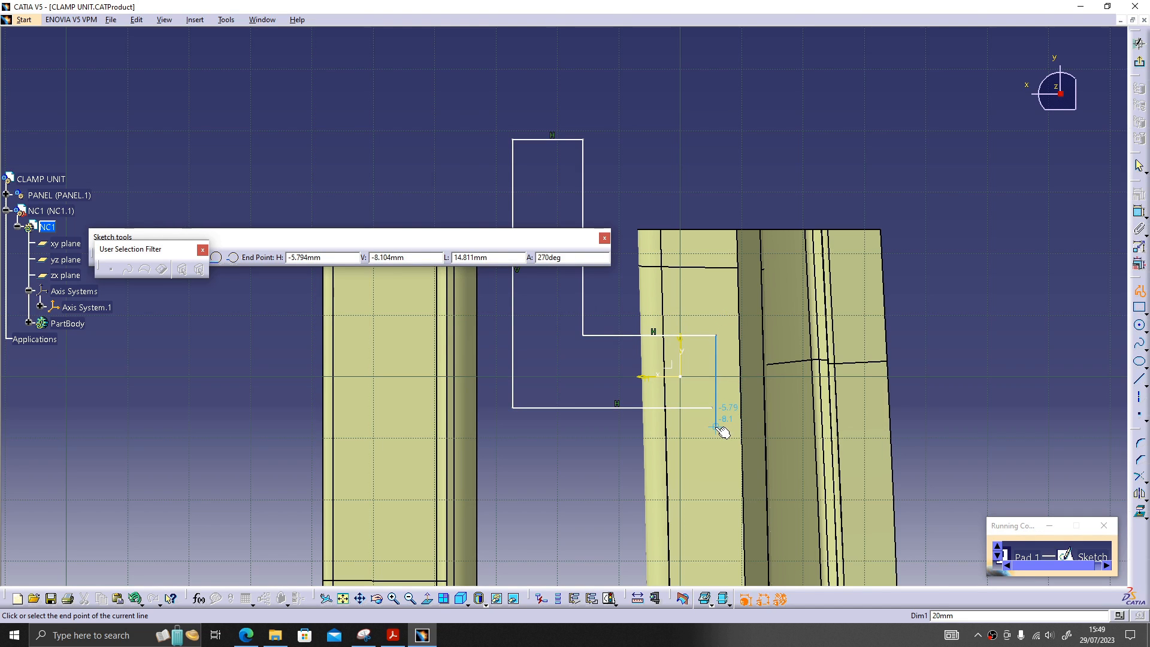
left_click(716, 426)
key("Escape")
Step: Trim the profile's base line and end line to each other to close the corner on the panel flange
left_click(1141, 477)
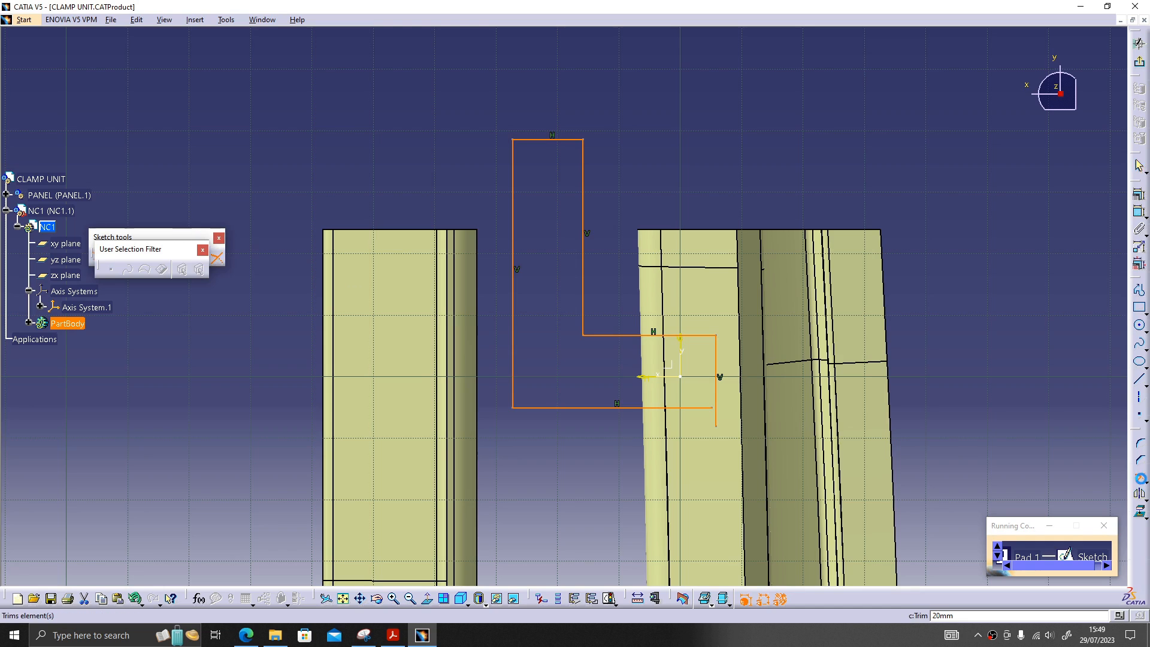
left_click(683, 408)
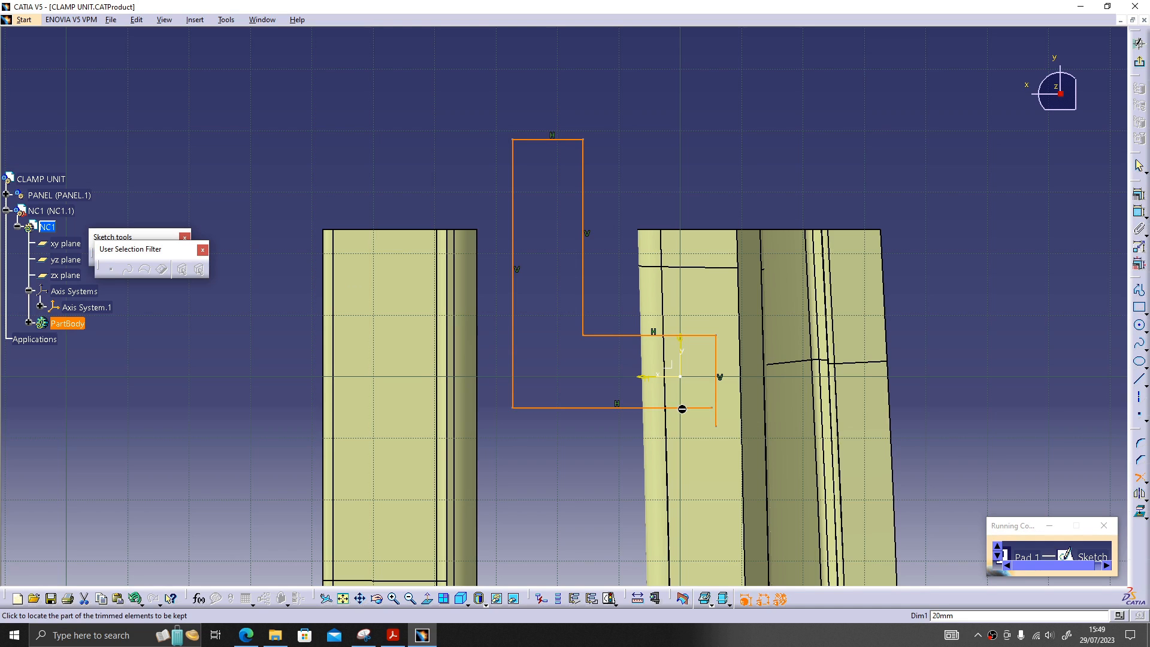
left_click(718, 388)
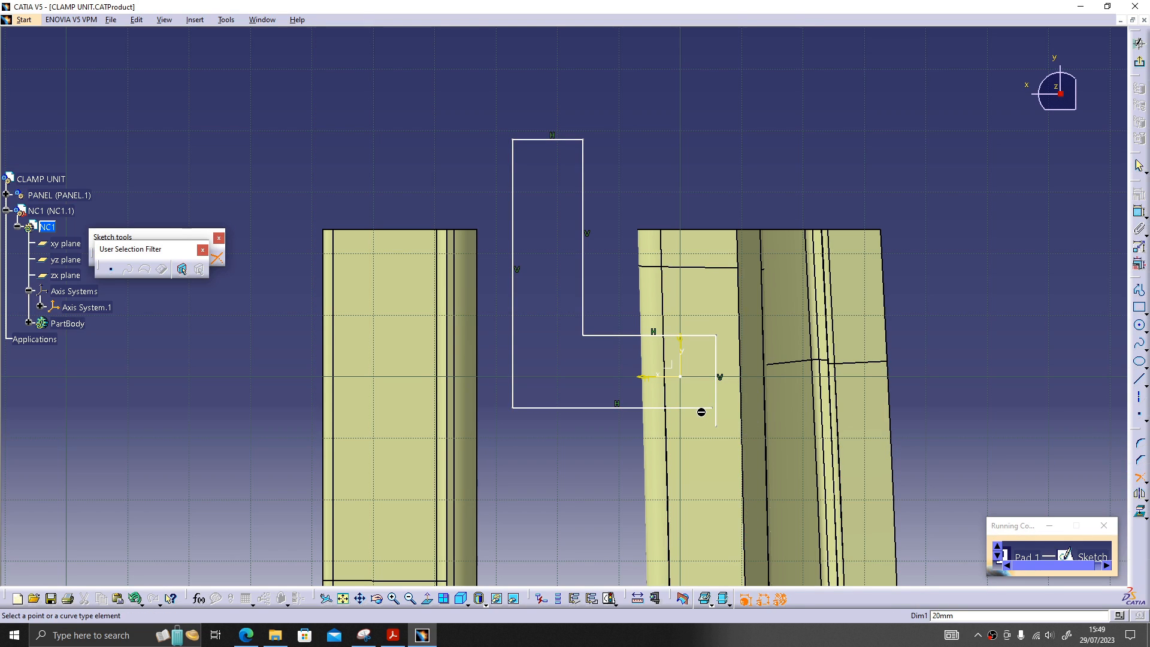
left_click(718, 389)
key("Escape")
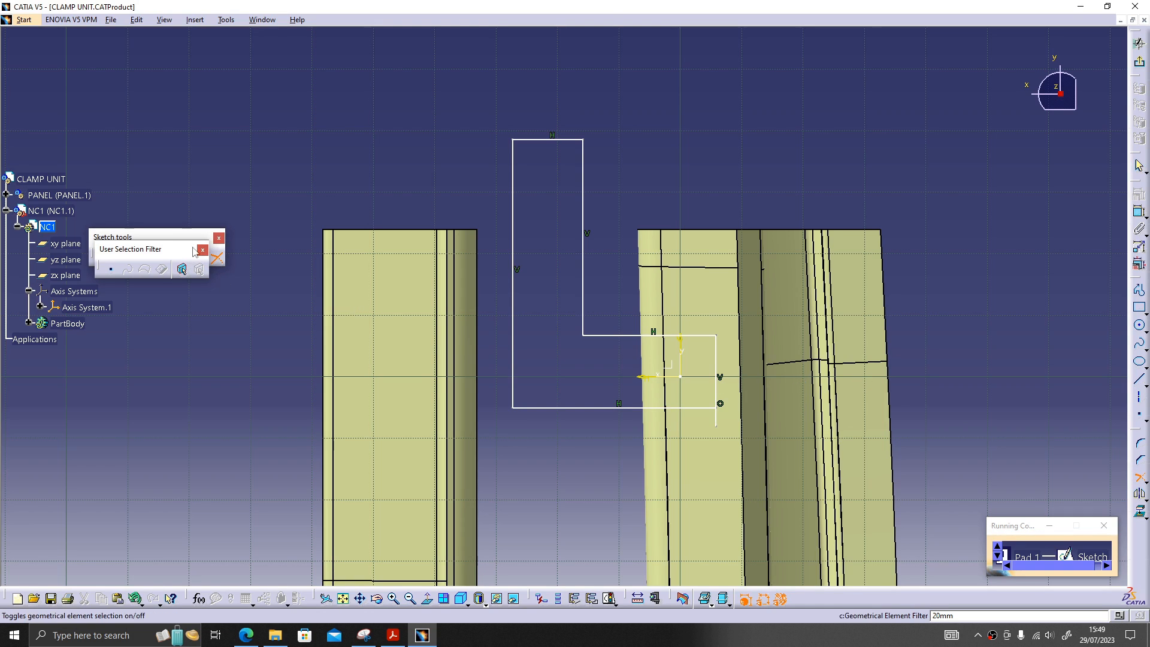
left_click(1140, 478)
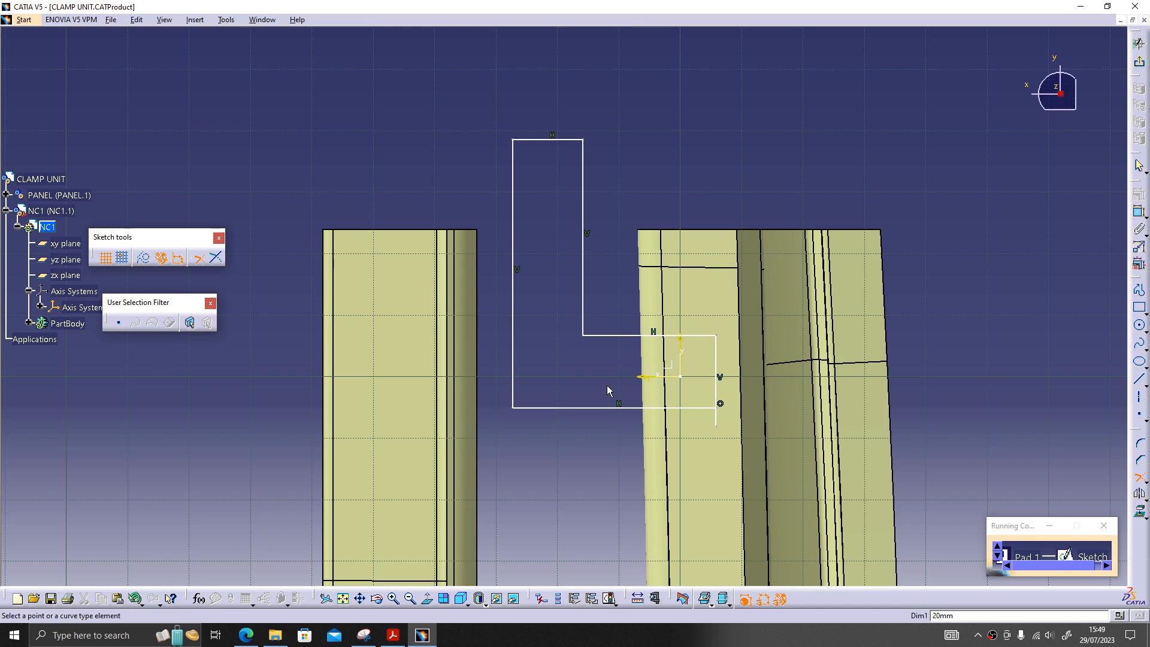
left_click(705, 408)
left_click(717, 386)
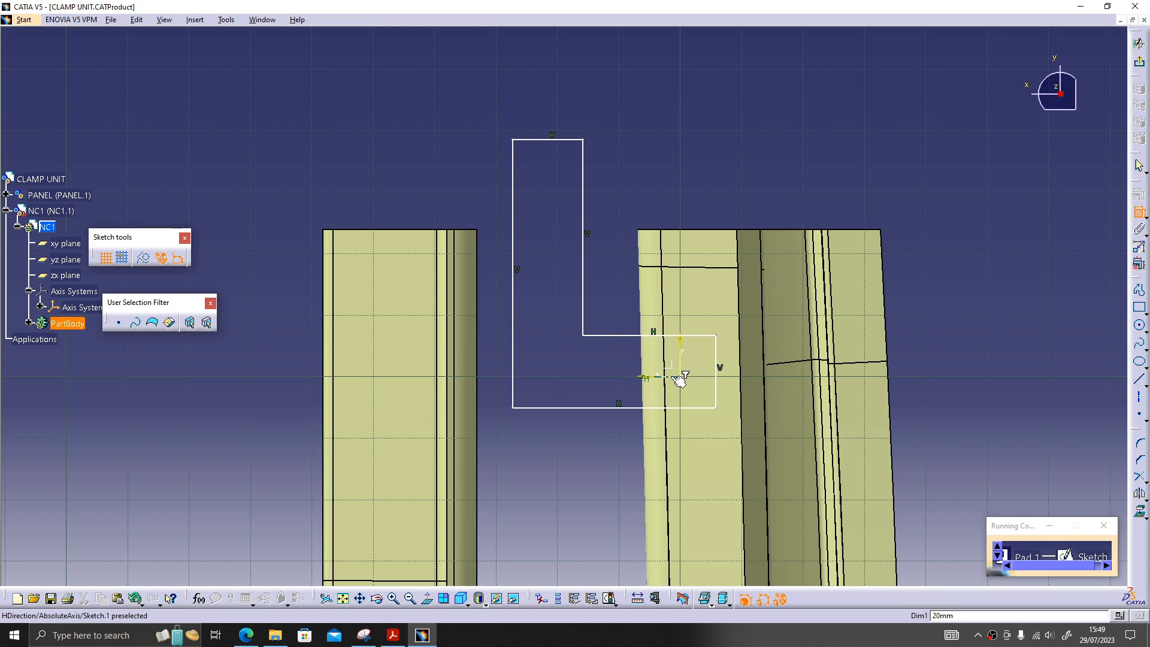
Step: Constrain the profile's base line at 10 mm from the sketch's horizontal axis
left_click(672, 377)
left_click(680, 408)
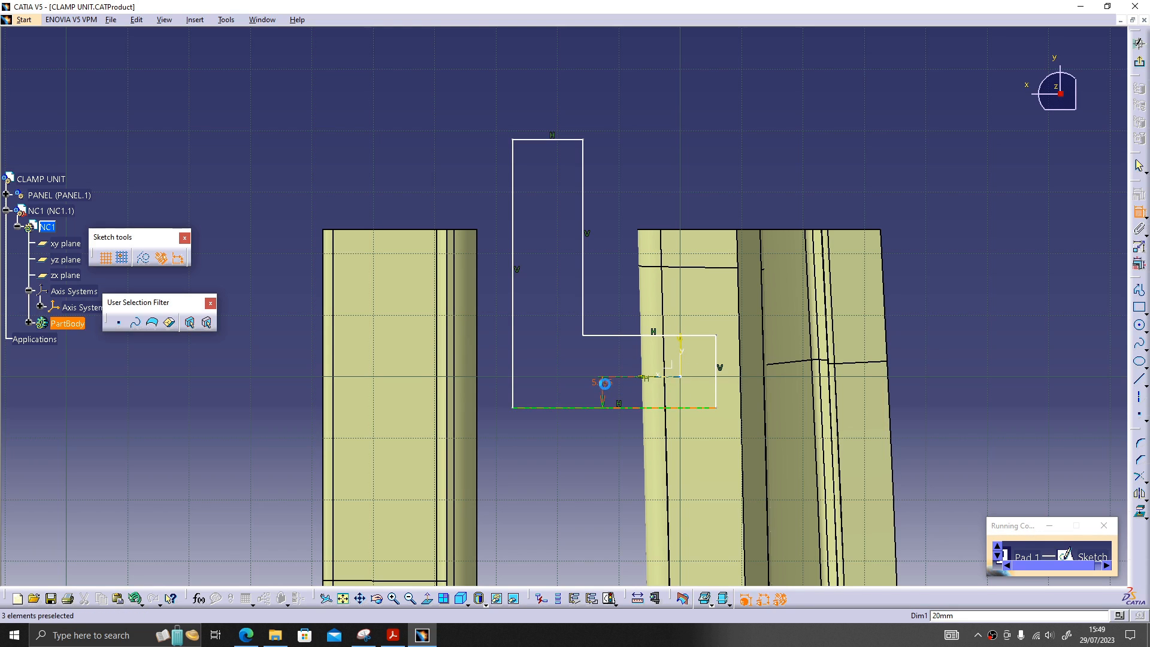
double_click(604, 383)
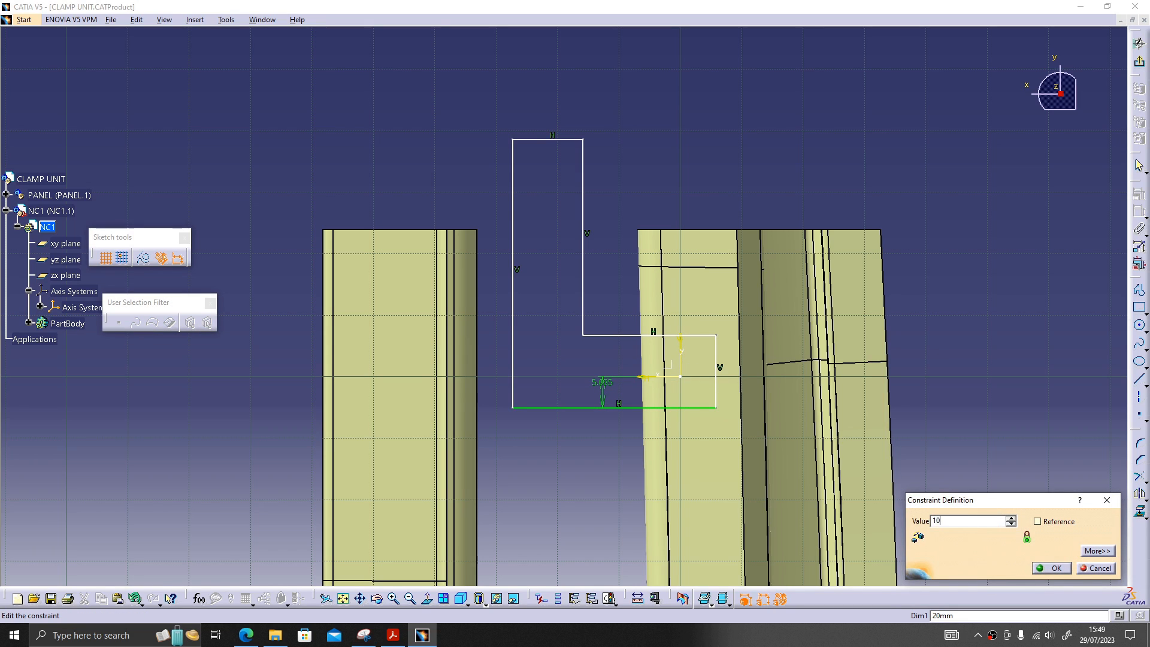
type("10")
key("Return")
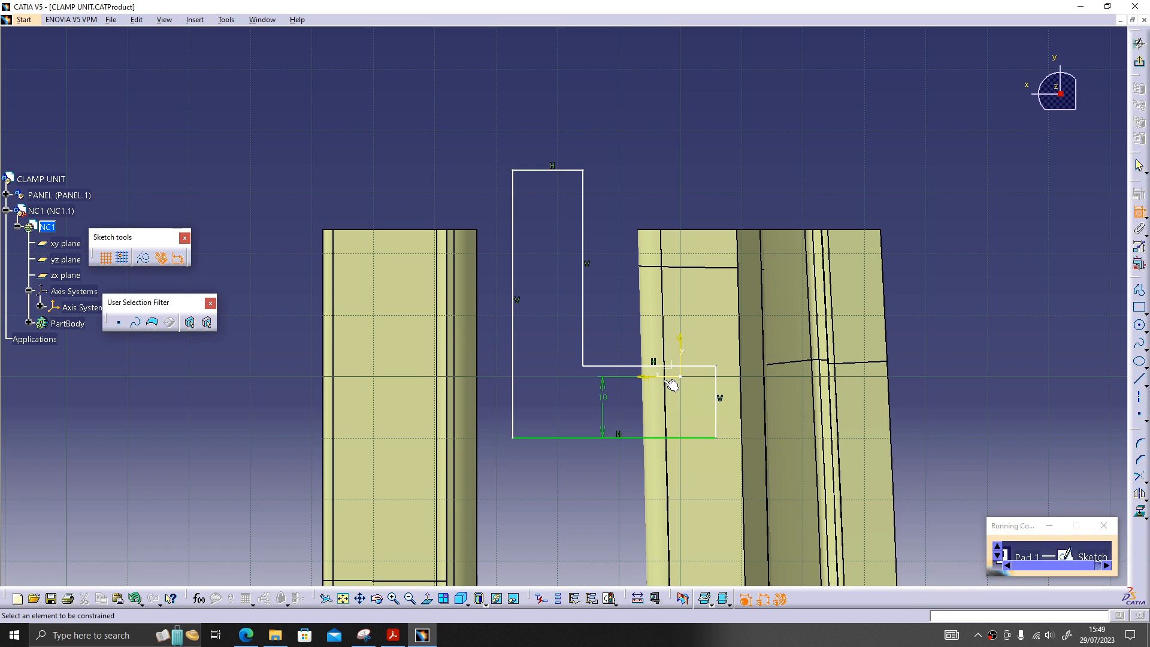
Step: Dimension the height of the profile's horizontal leg at 20 mm
left_click(618, 367)
left_click(627, 437)
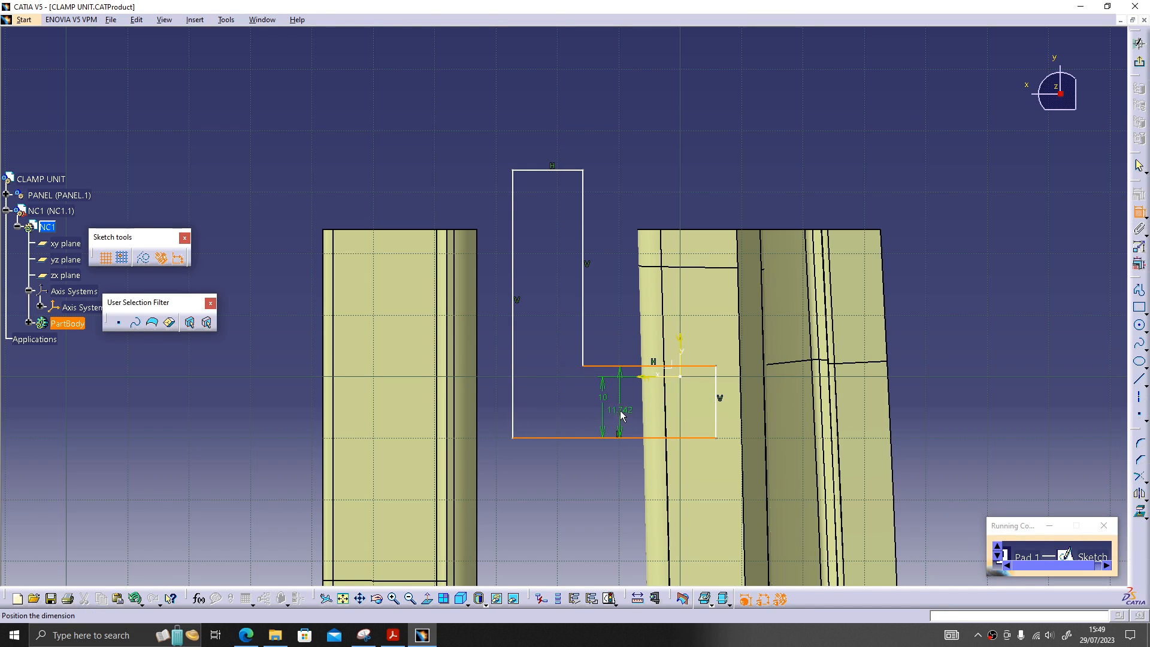
double_click(627, 411)
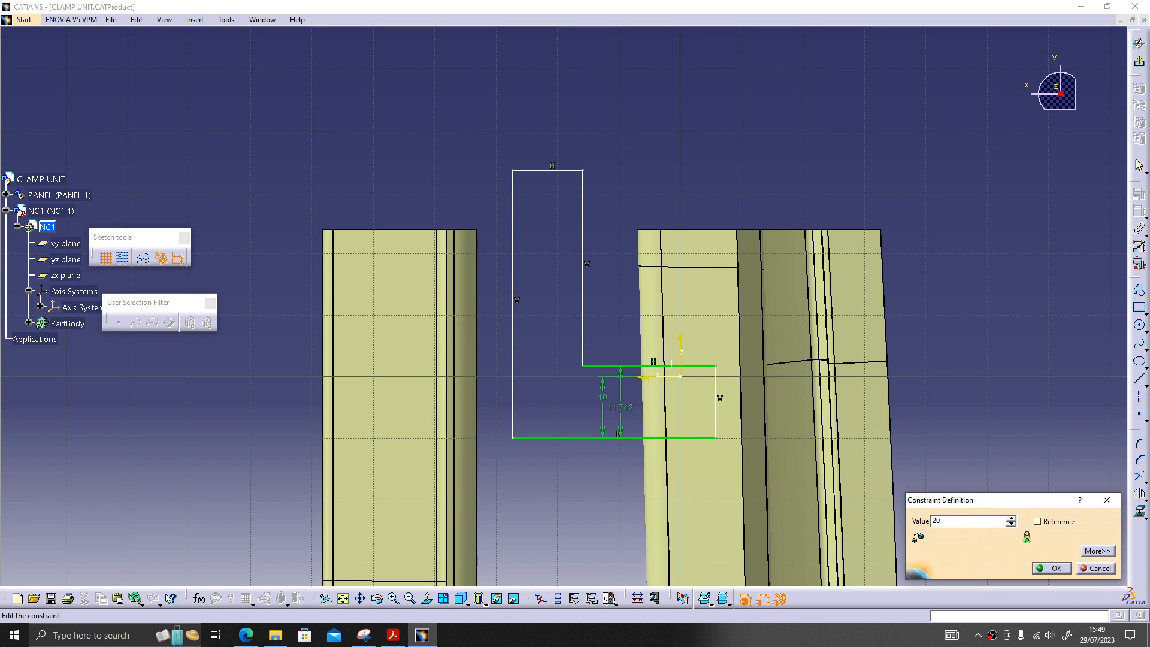
key("Return")
Step: Constrain the end line of the horizontal leg at 10 mm from the sketch's vertical axis
left_click(687, 370)
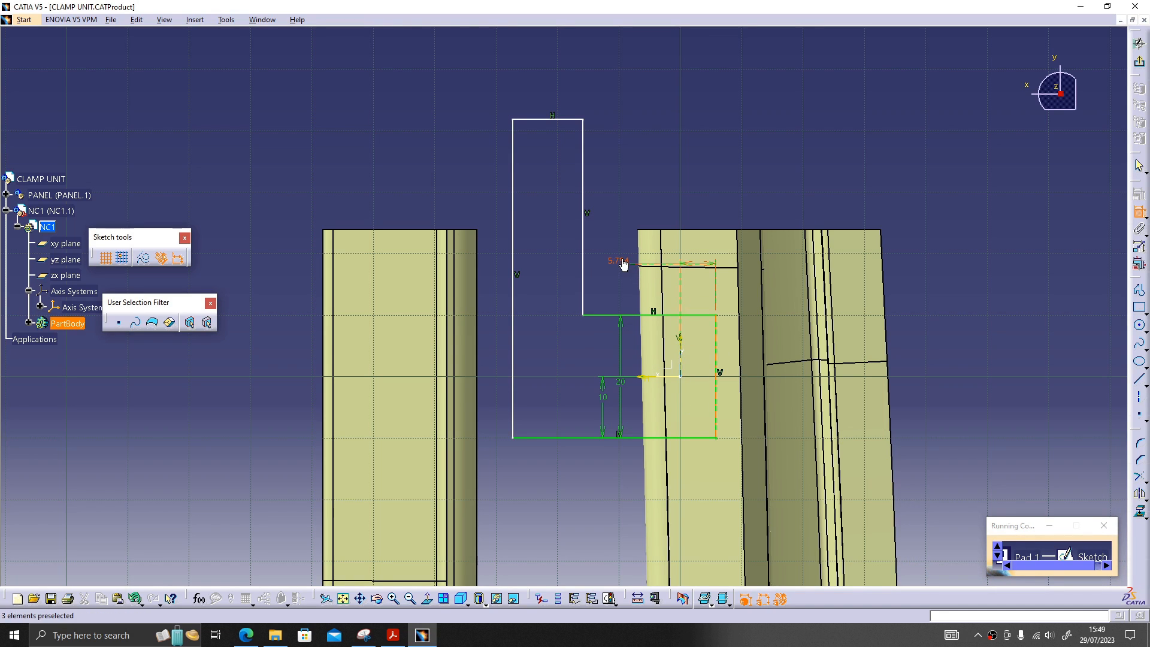
left_click(623, 264)
double_click(719, 263)
type("10")
key("Return")
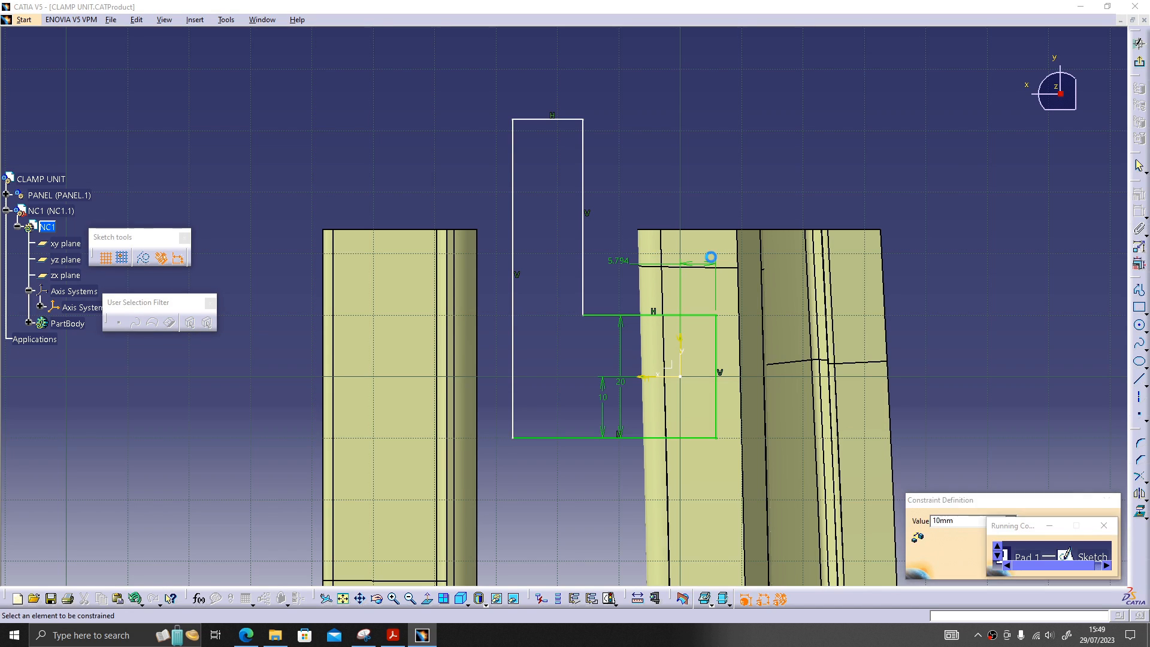
Step: Dimension the width of the profile's vertical leg at 20 mm
left_click(582, 259)
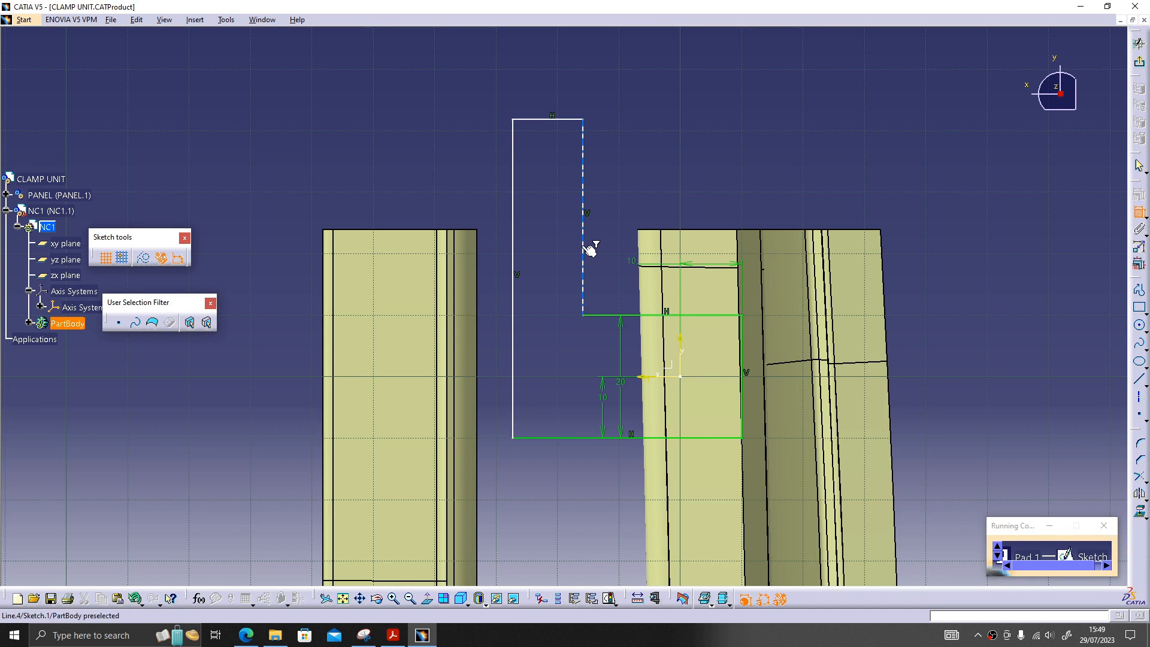
left_click(516, 247)
left_click(544, 224)
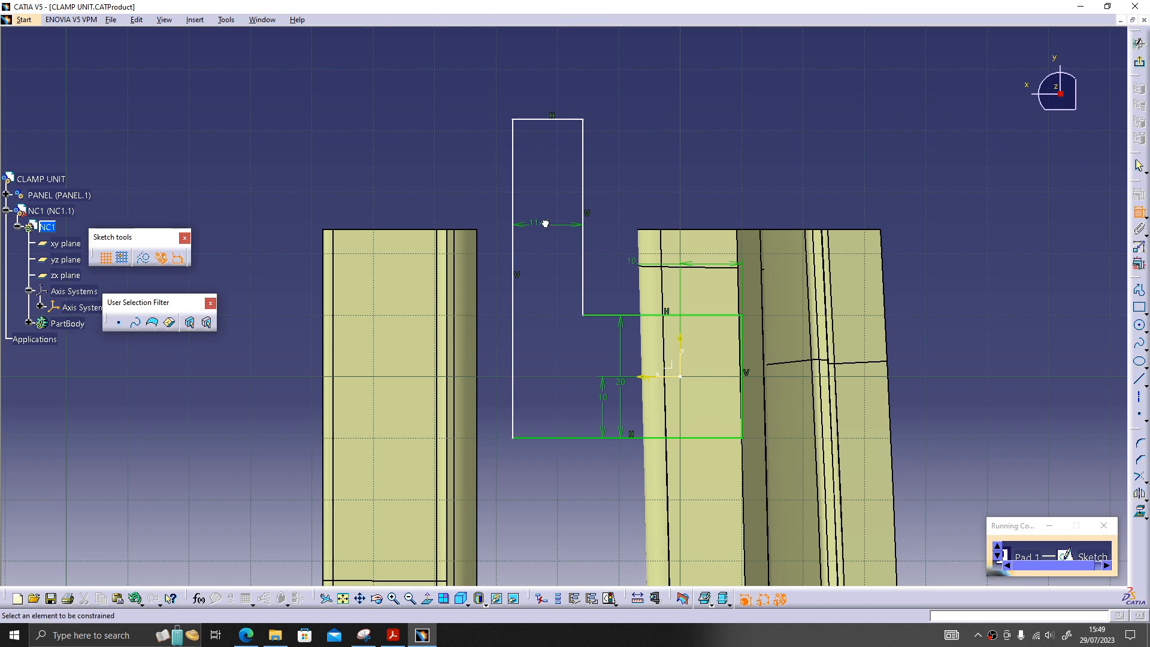
double_click(543, 222)
key("Return")
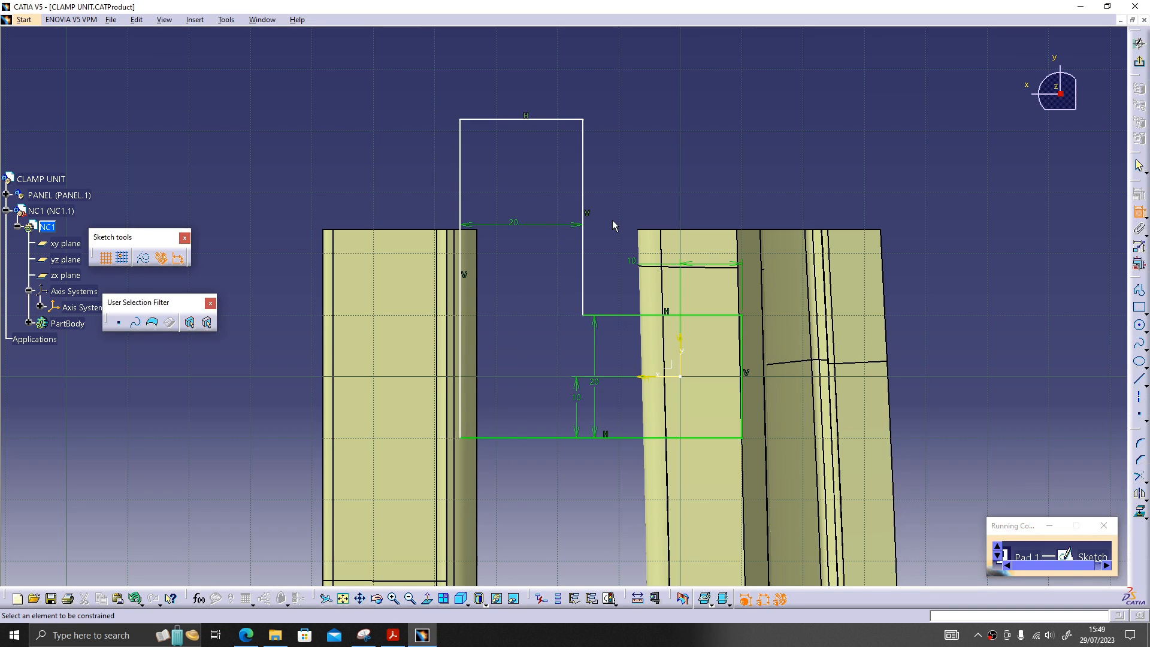
left_click(530, 438)
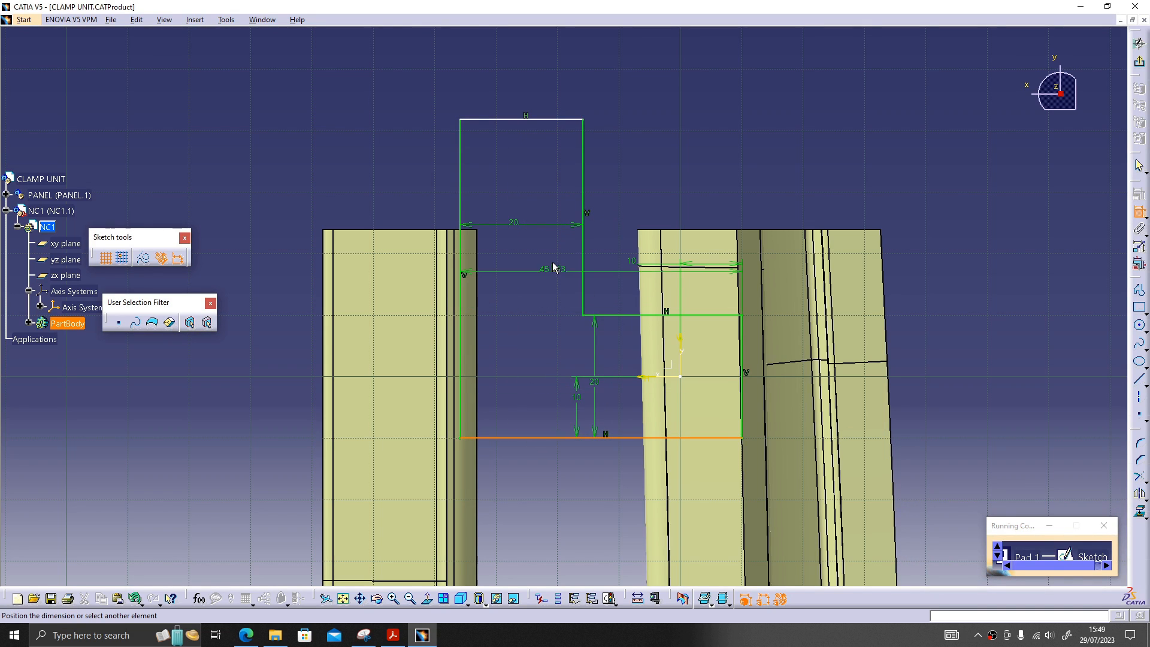
left_click(560, 118)
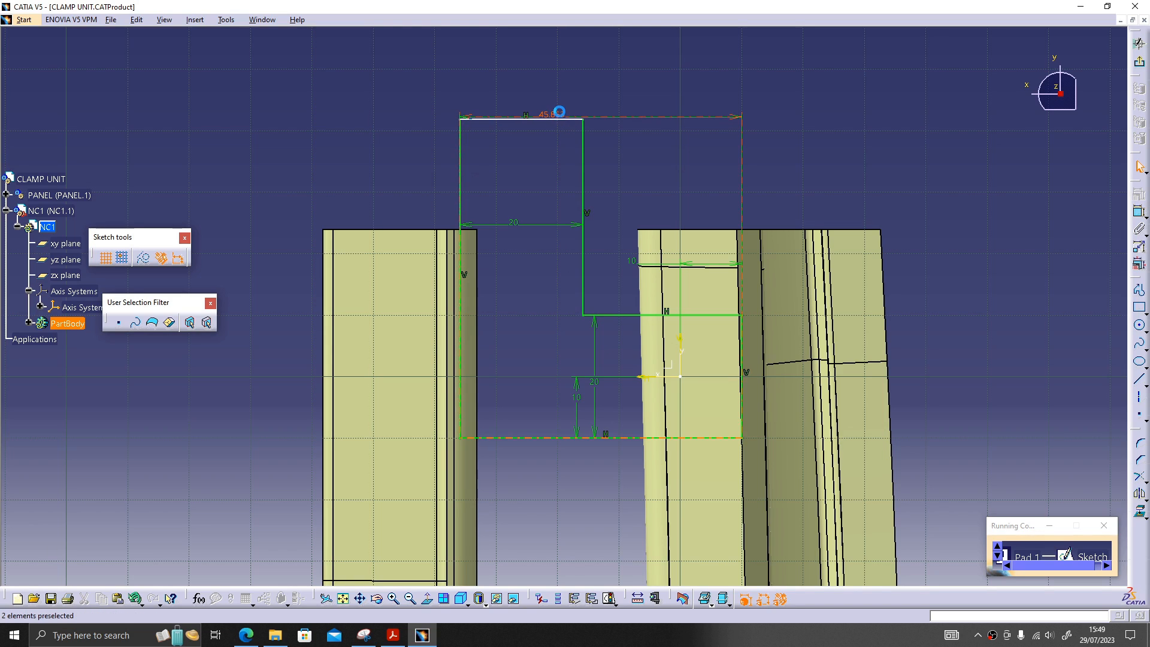
key("Delete")
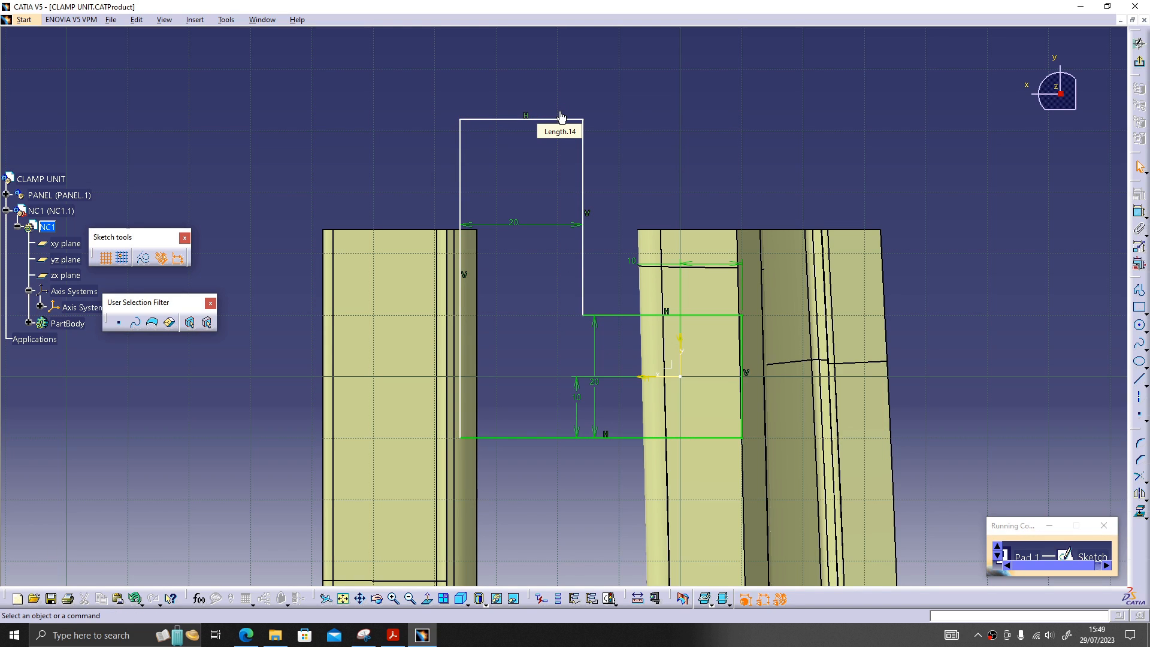
Step: Dimension the overall height of the L-profile, from base line to top line, at 80 mm
left_click(1140, 212)
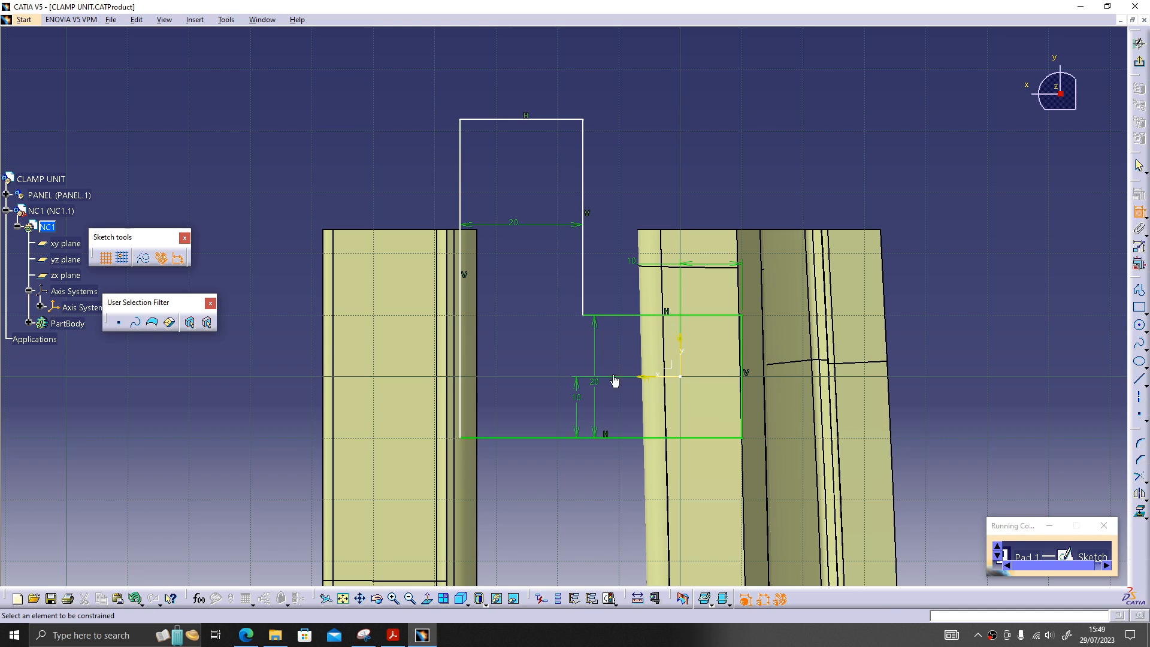
left_click(551, 438)
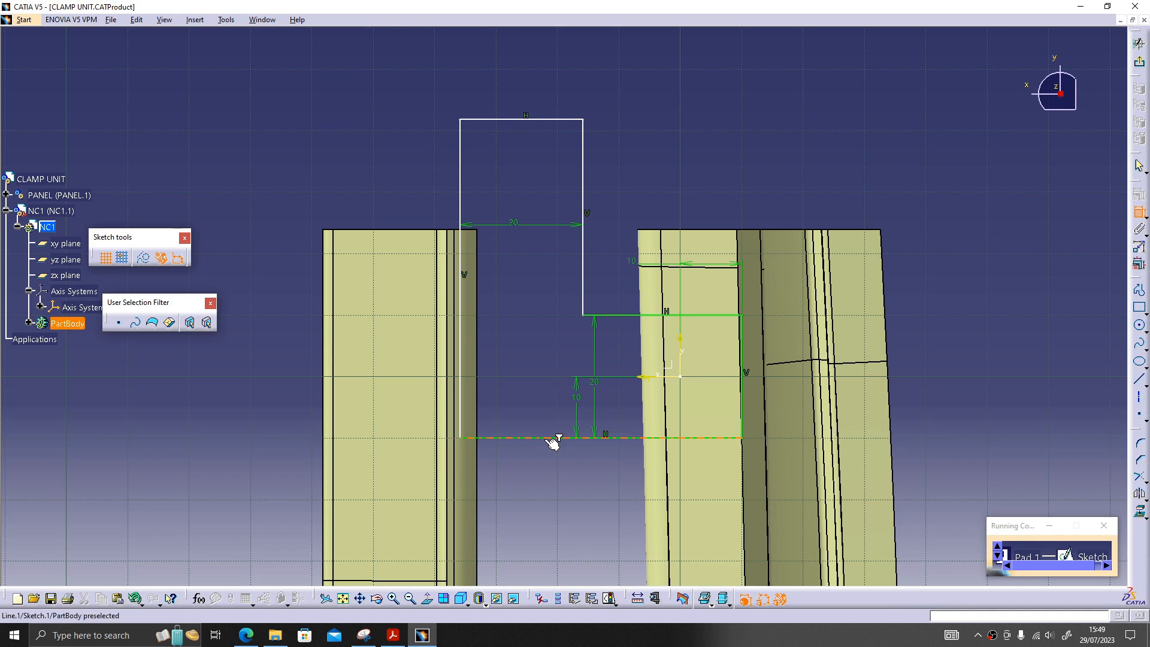
left_click(570, 119)
left_click(429, 183)
double_click(428, 181)
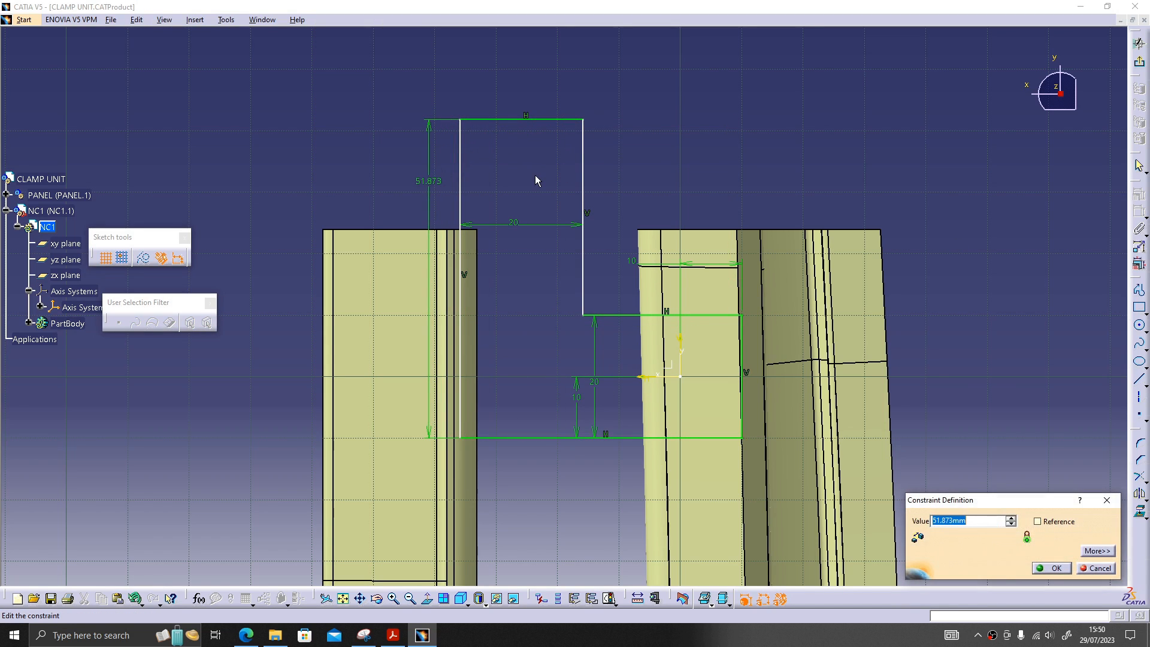
type("80")
key("Return")
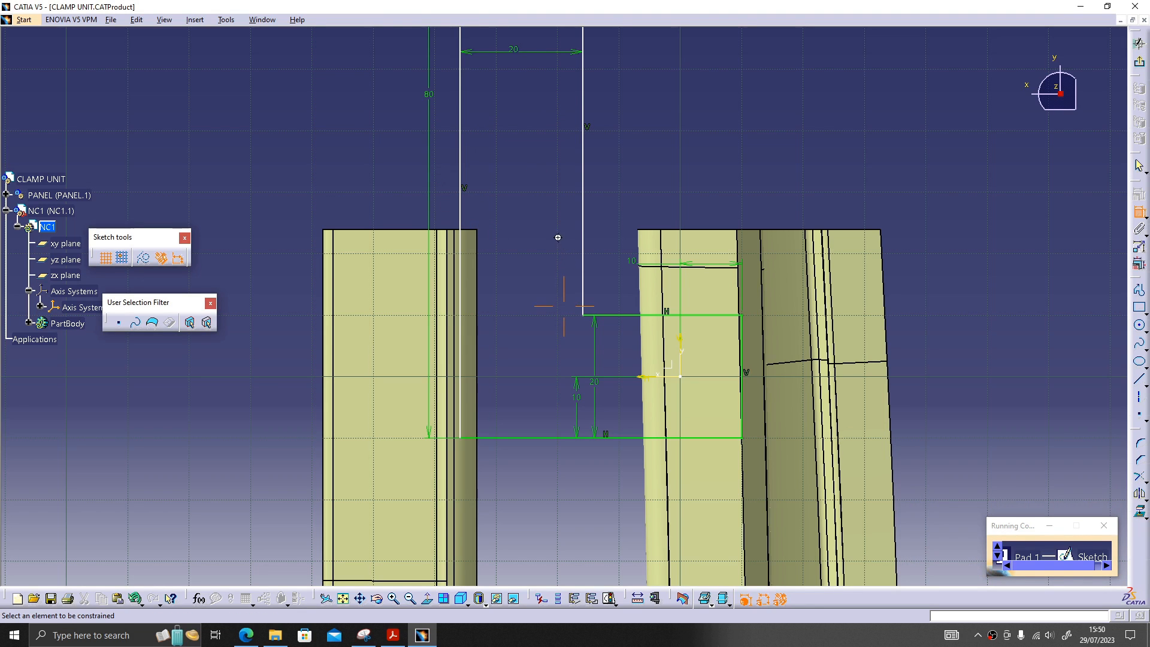
Step: Dimension the overall width of the L-profile, from its outer vertical line to the horizontal leg's end line, at 50 mm
middle_click_drag(558, 237, 555, 279, "ctrl")
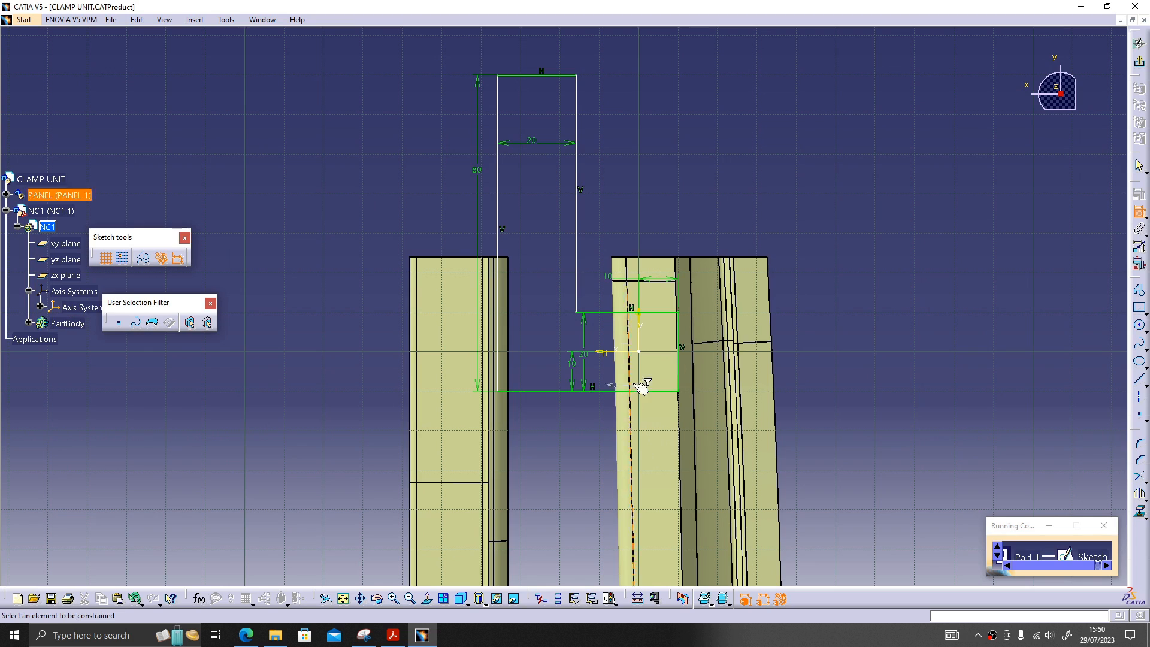
left_click(685, 349)
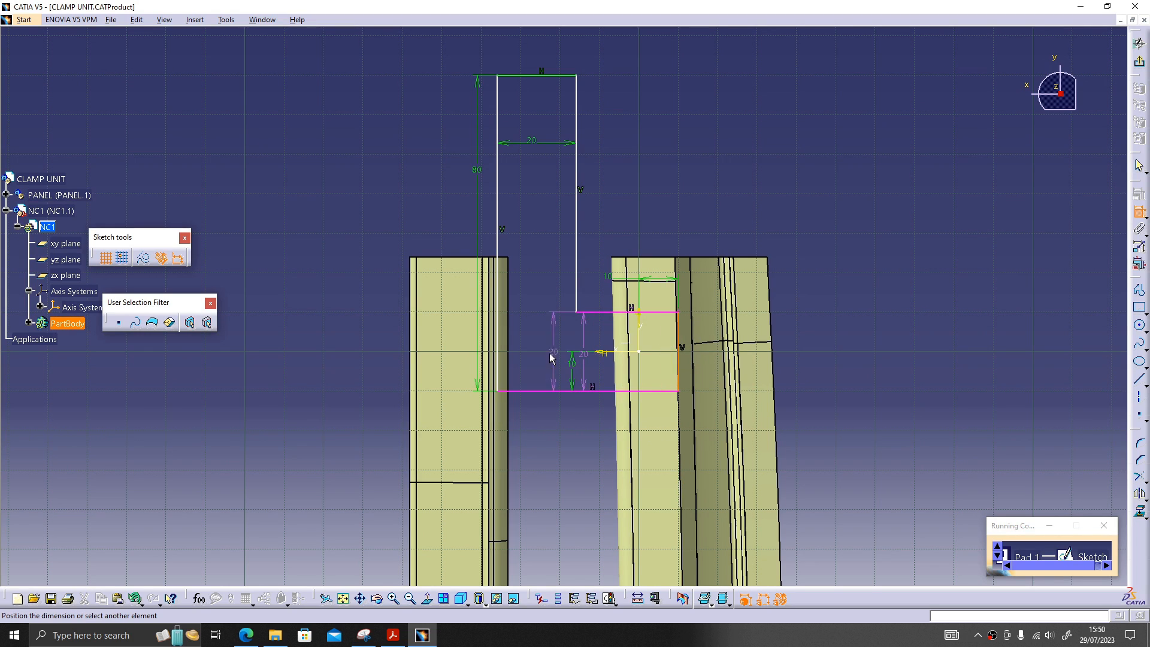
left_click(502, 327)
left_click(572, 424)
double_click(616, 427)
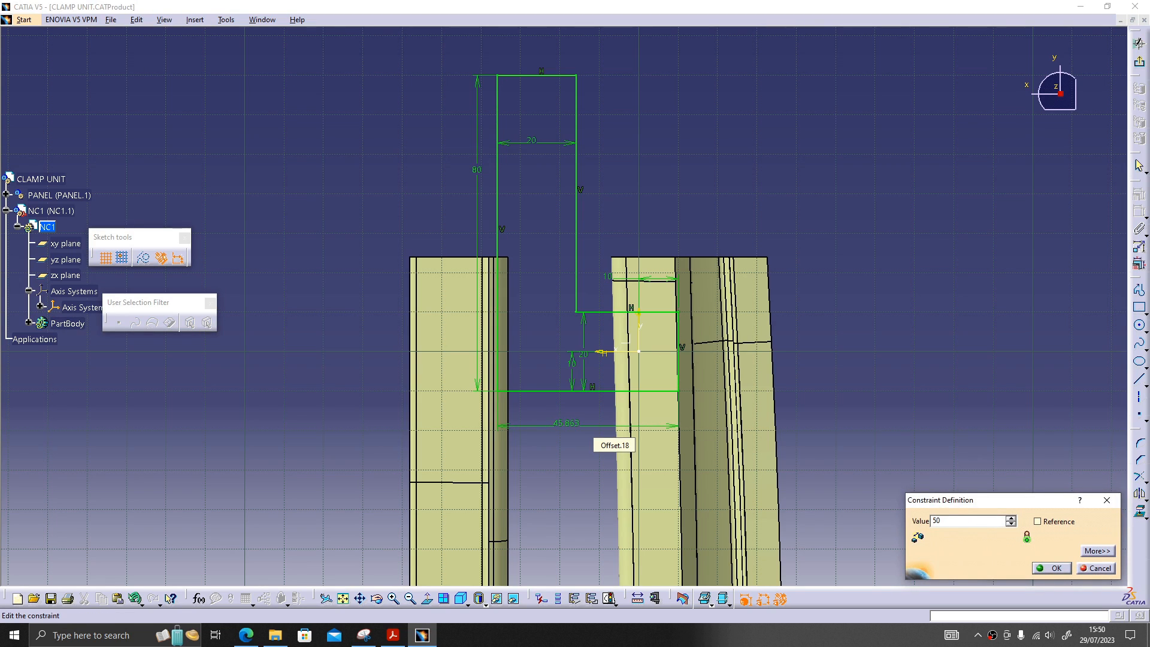
key("Return")
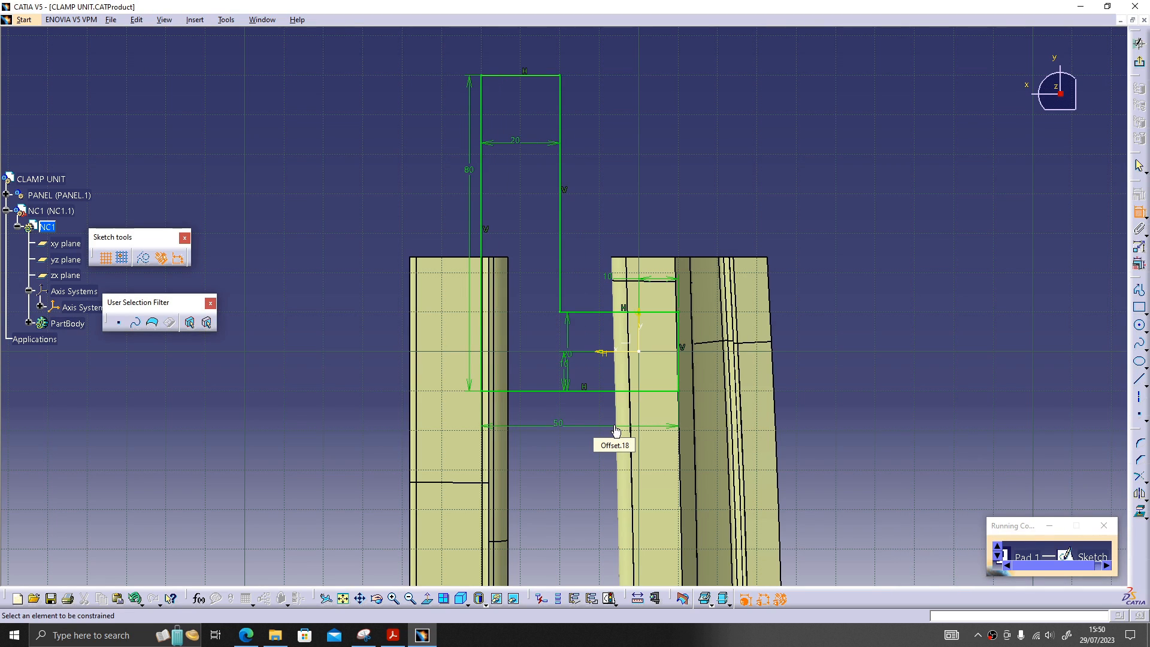
Step: Set the L-profile's overall width to 60 mm and exit the sketch
double_click(563, 427)
type("60")
key("Return")
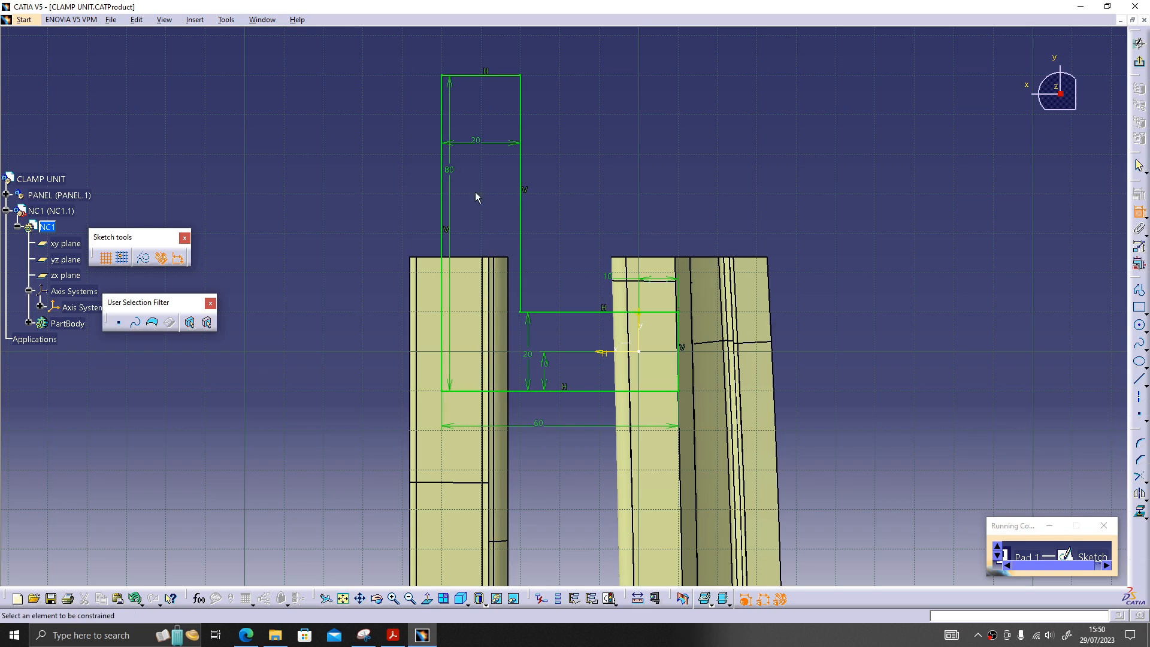
left_click(639, 262)
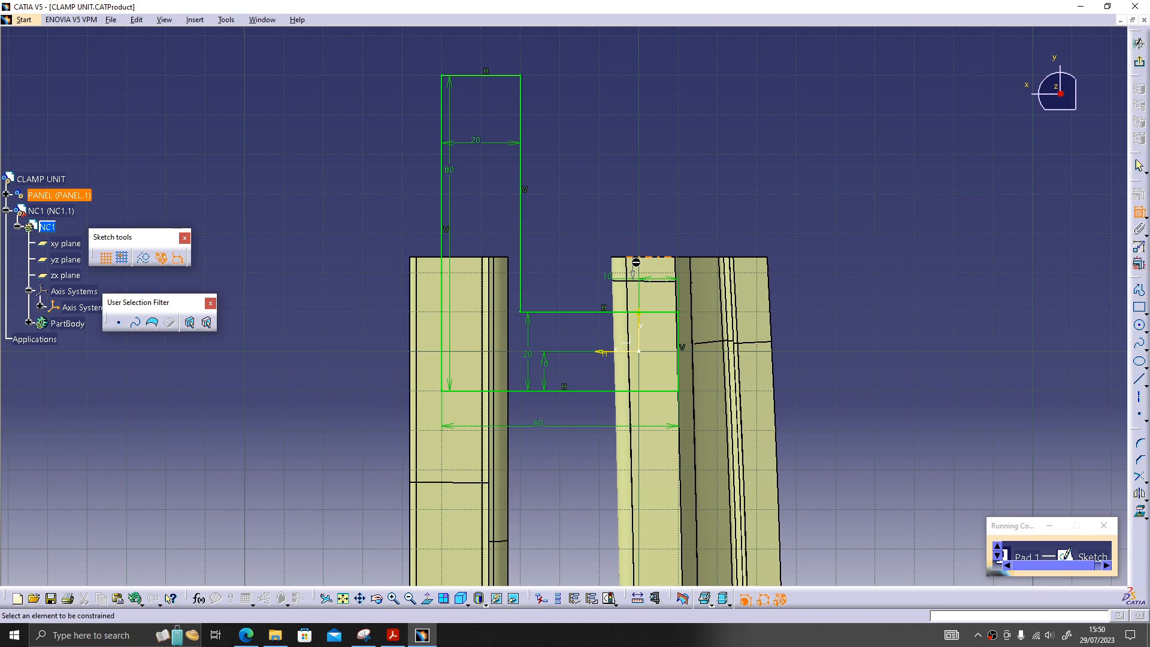
left_click(1139, 61)
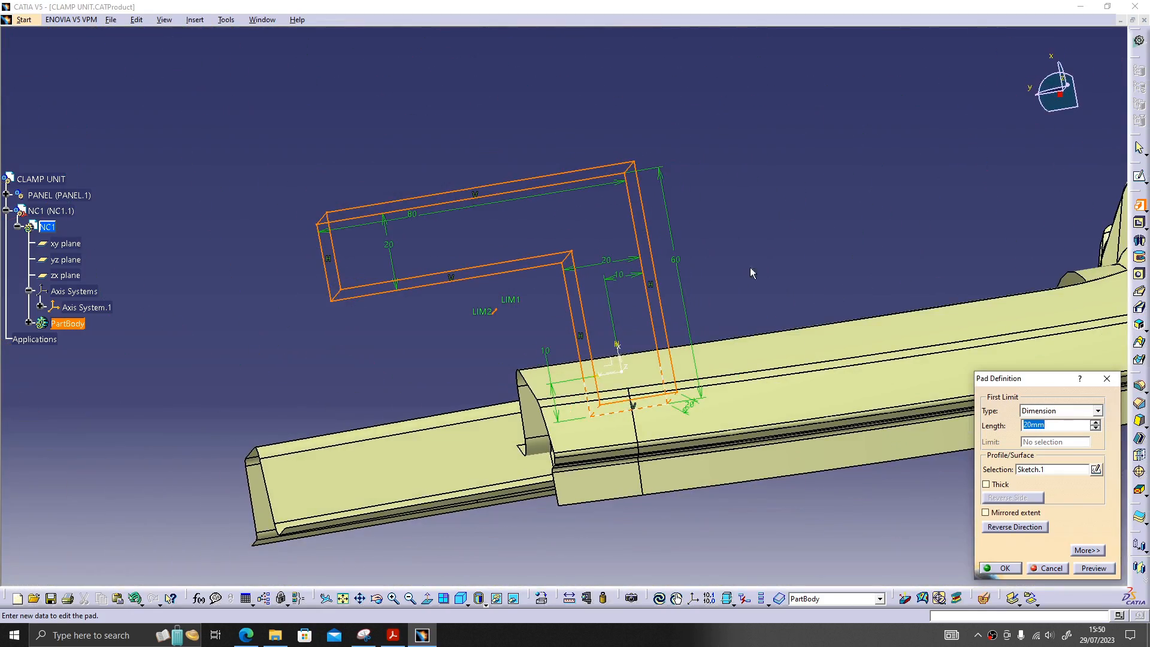
Step: Extrude the L-profile as a pad with mirrored extent and a length of 10 mm
mouse_move(750, 267)
middle_mouse_down()
mouse_move(796, 319)
mouse_move(534, 373)
mouse_move(677, 287)
mouse_move(628, 328)
mouse_move(589, 424)
middle_mouse_up()
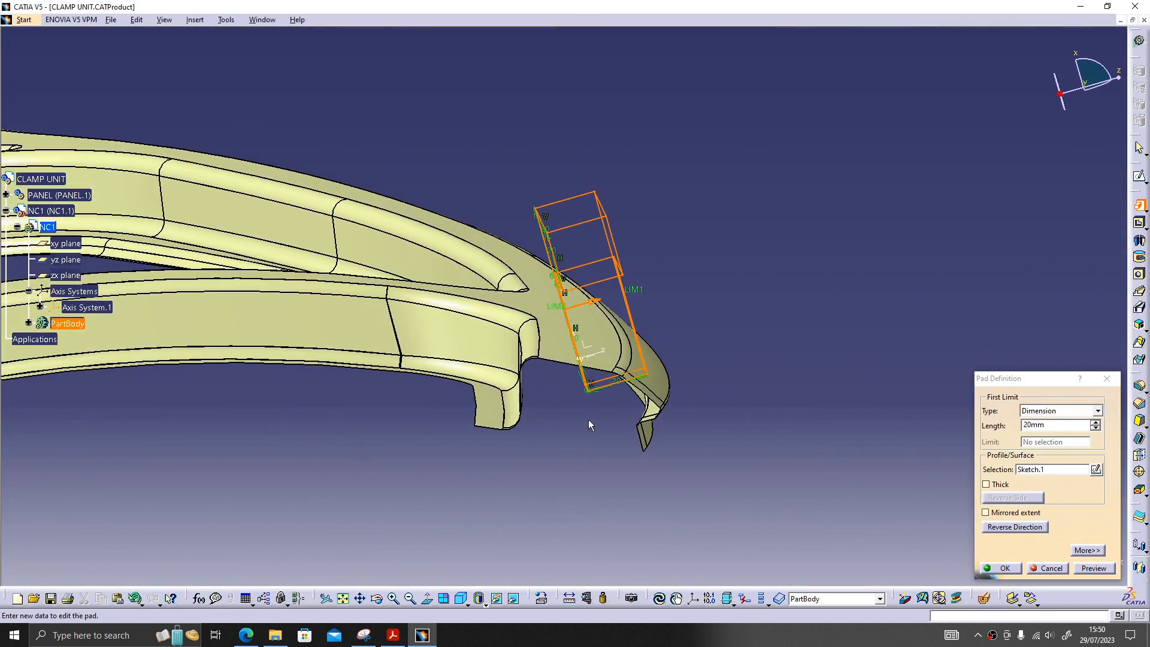
left_click(1014, 513)
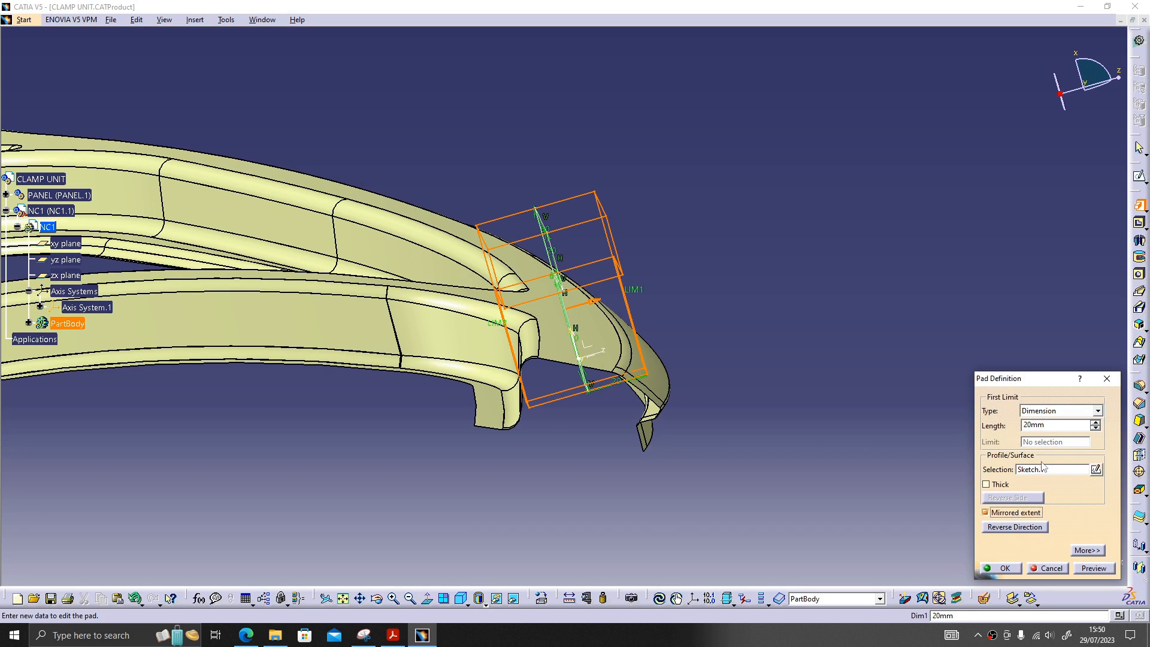
double_click(1056, 424)
type("10")
left_click(1002, 568)
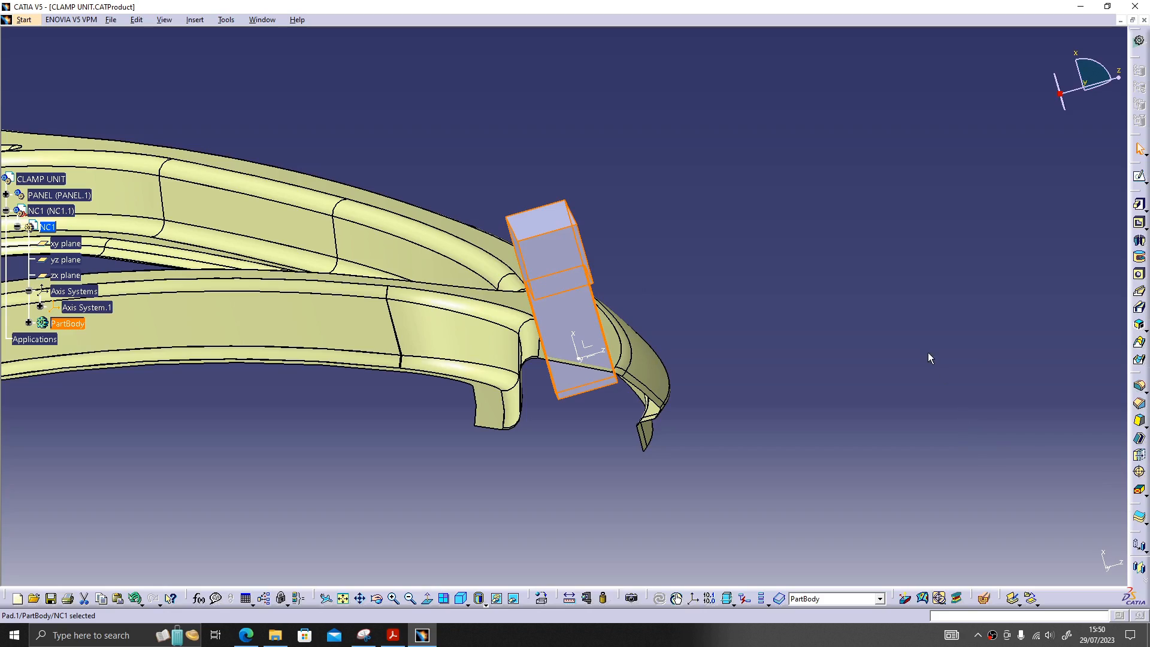
Step: Collapse the NC1 branch in the tree and activate the top-level CLAMP UNIT product
middle_click_drag(575, 360, 659, 358)
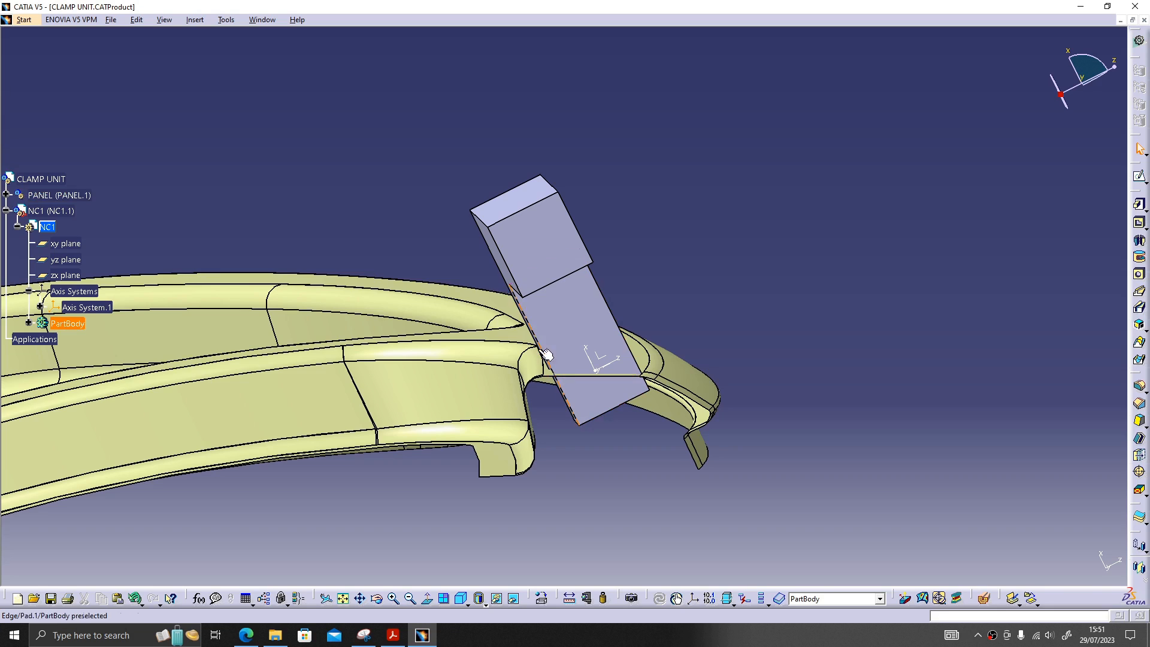
middle_click_drag(487, 309, 18, 222)
left_click(7, 211)
double_click(41, 178)
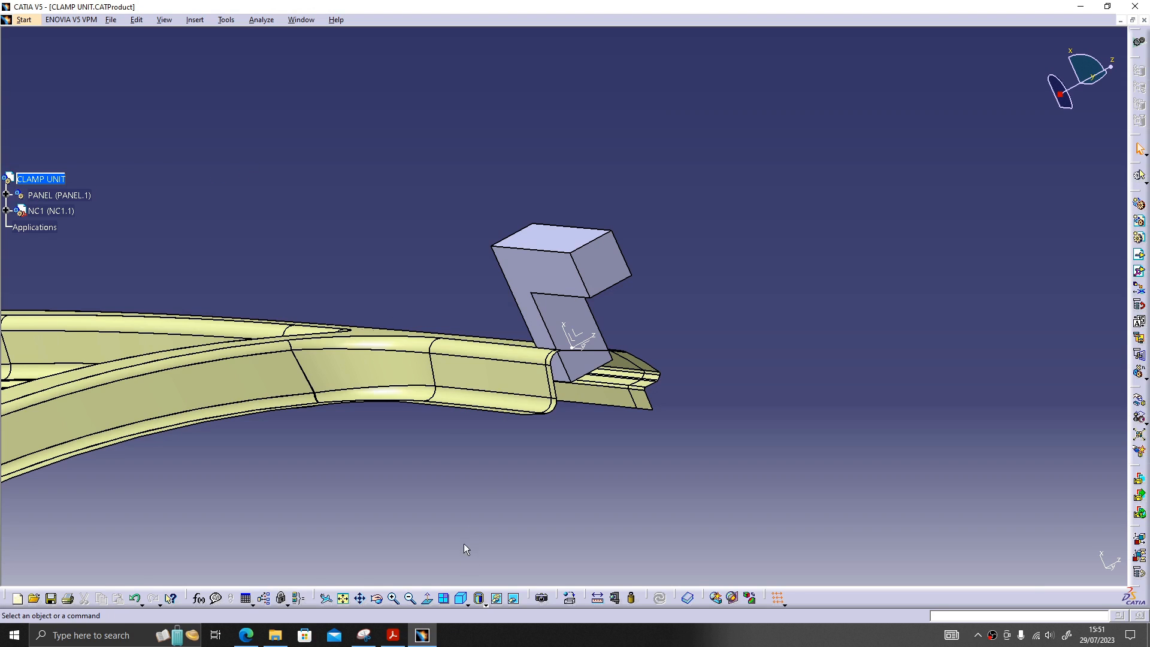
Step: Dock the standard view commands above the model area and check the L-block on the panel in back, right, left and top views
left_click(468, 604)
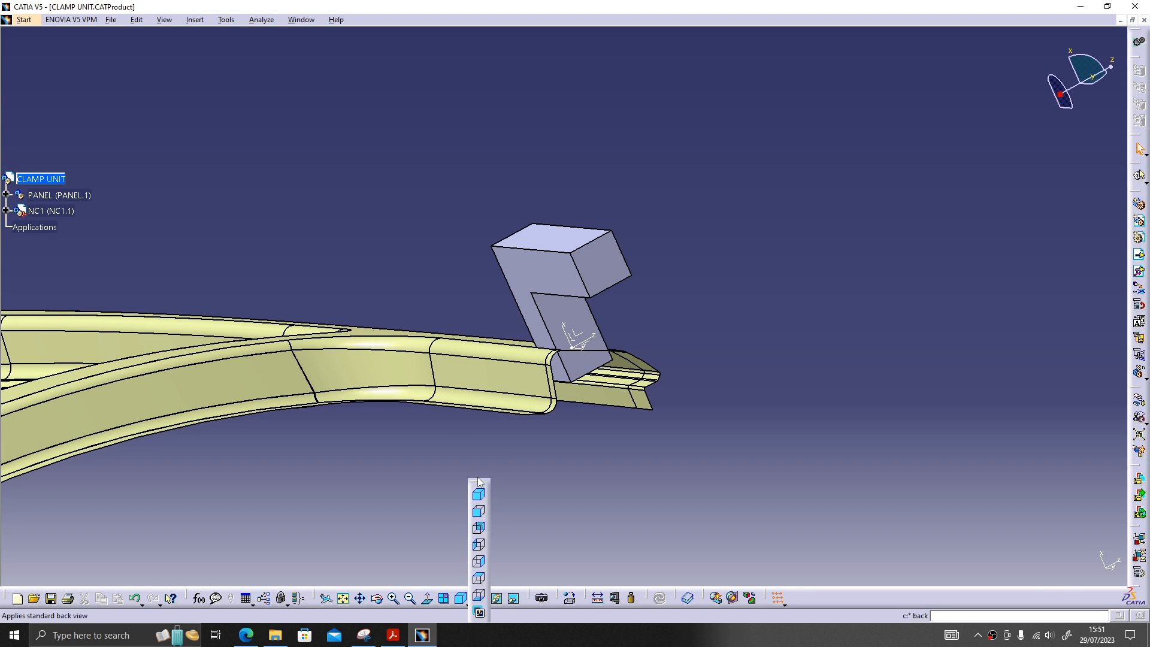
left_click_drag(479, 481, 410, 24)
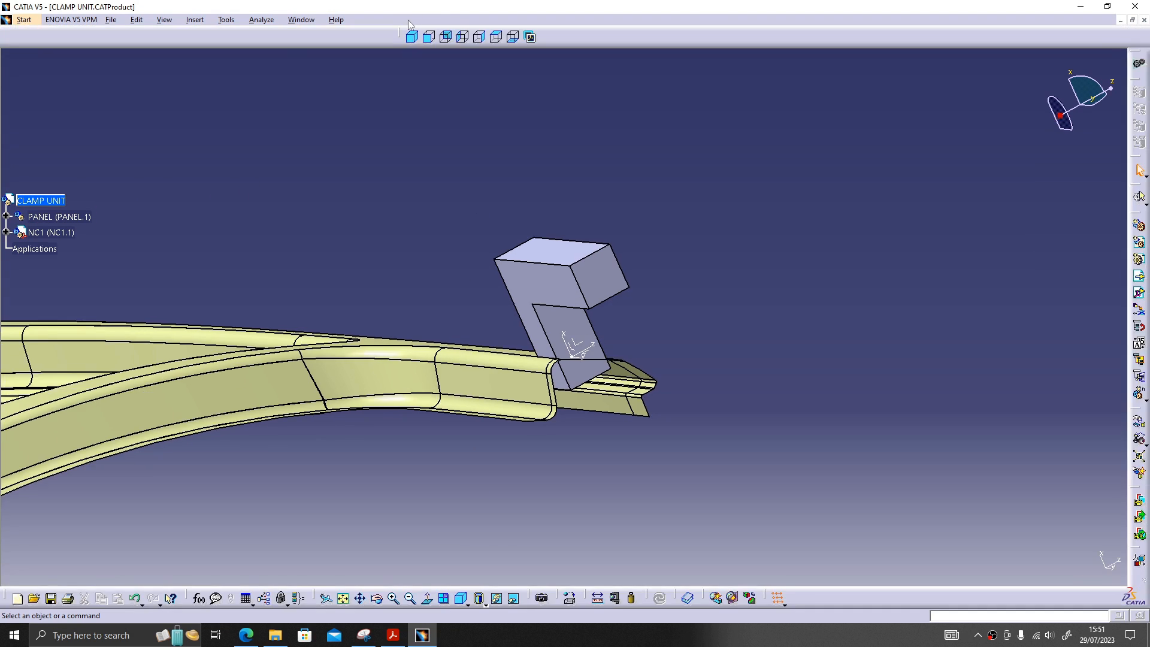
left_click(441, 41)
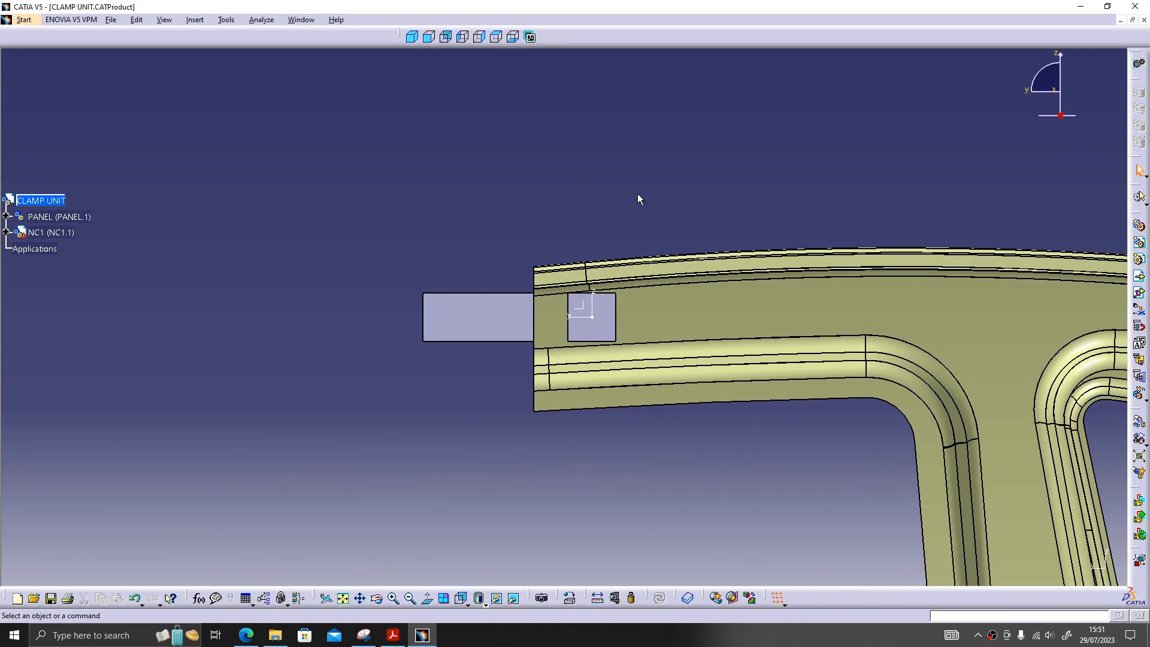
left_click(480, 37)
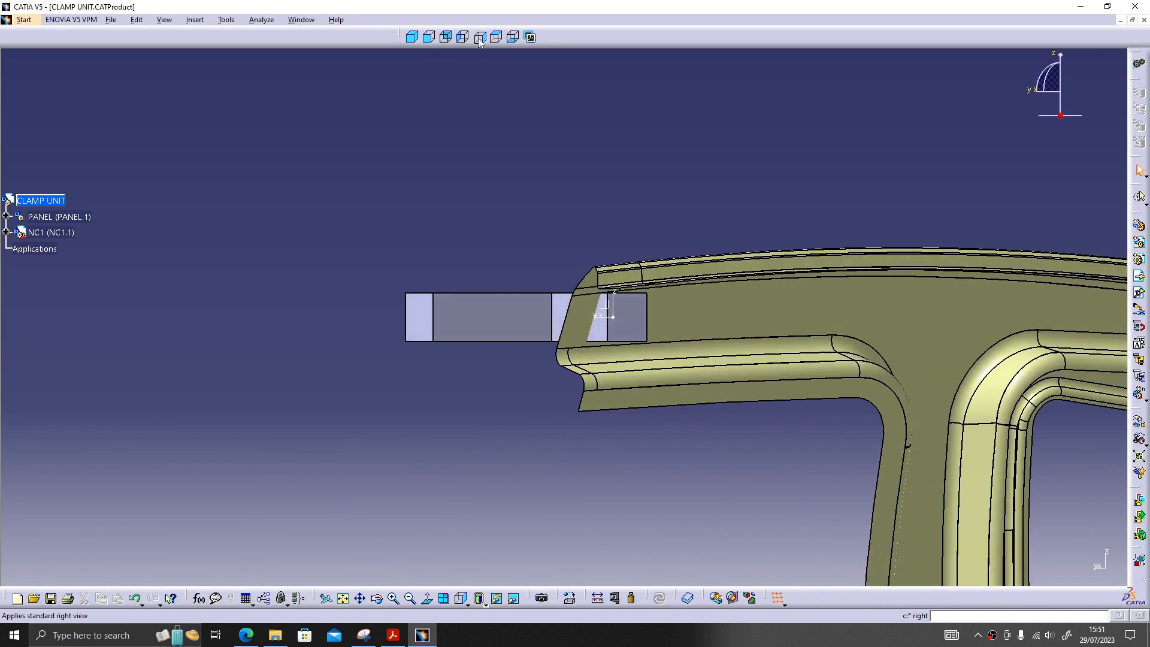
left_click(463, 38)
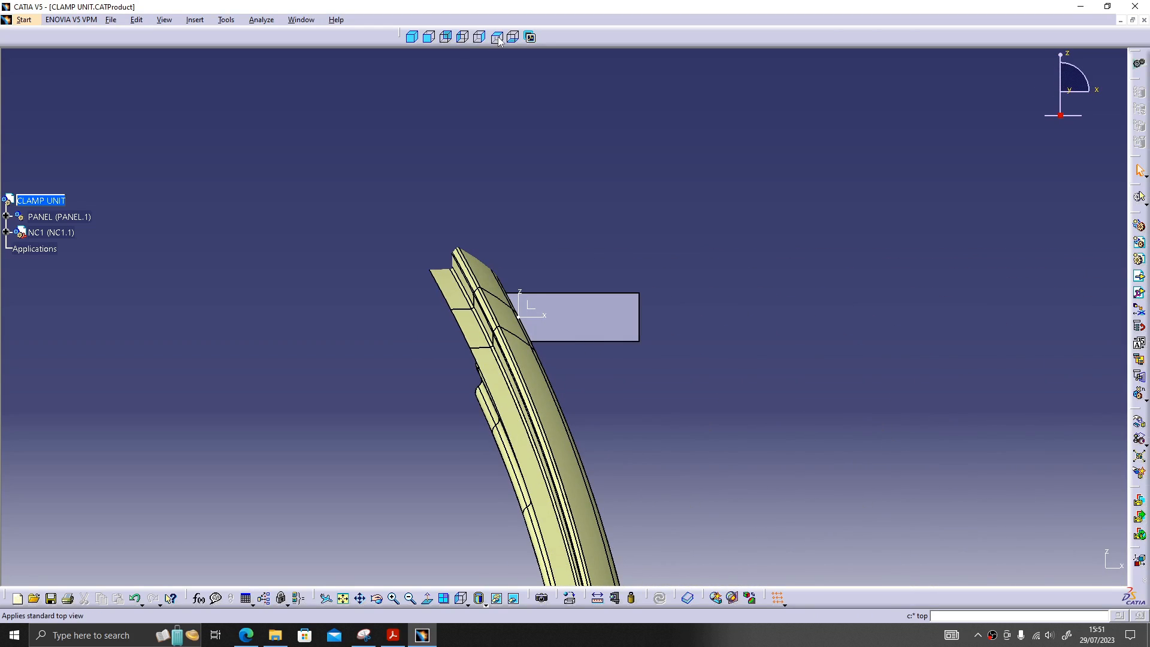
left_click(496, 38)
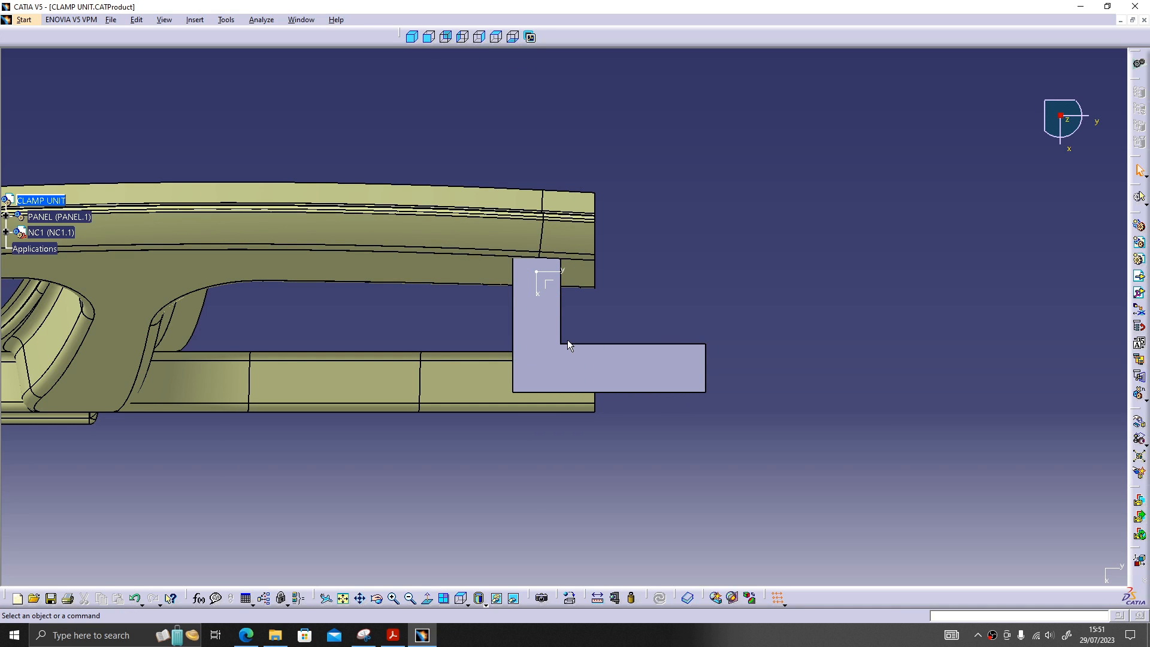
middle_click_drag(654, 478, 556, 384)
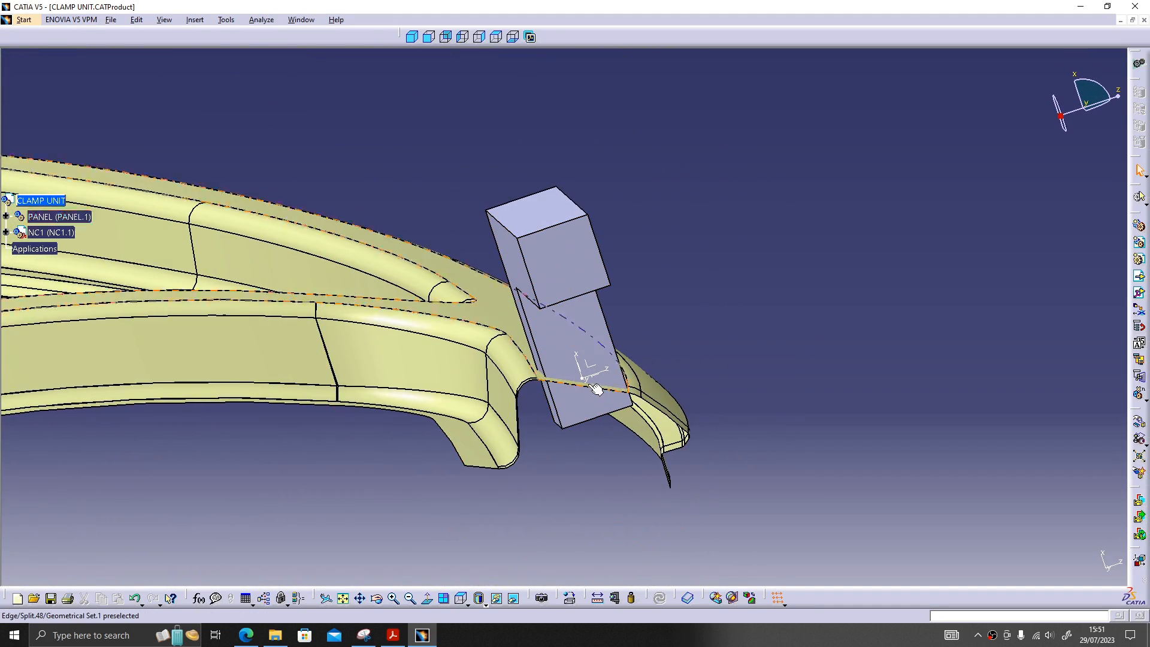
middle_click_drag(690, 382, 631, 409)
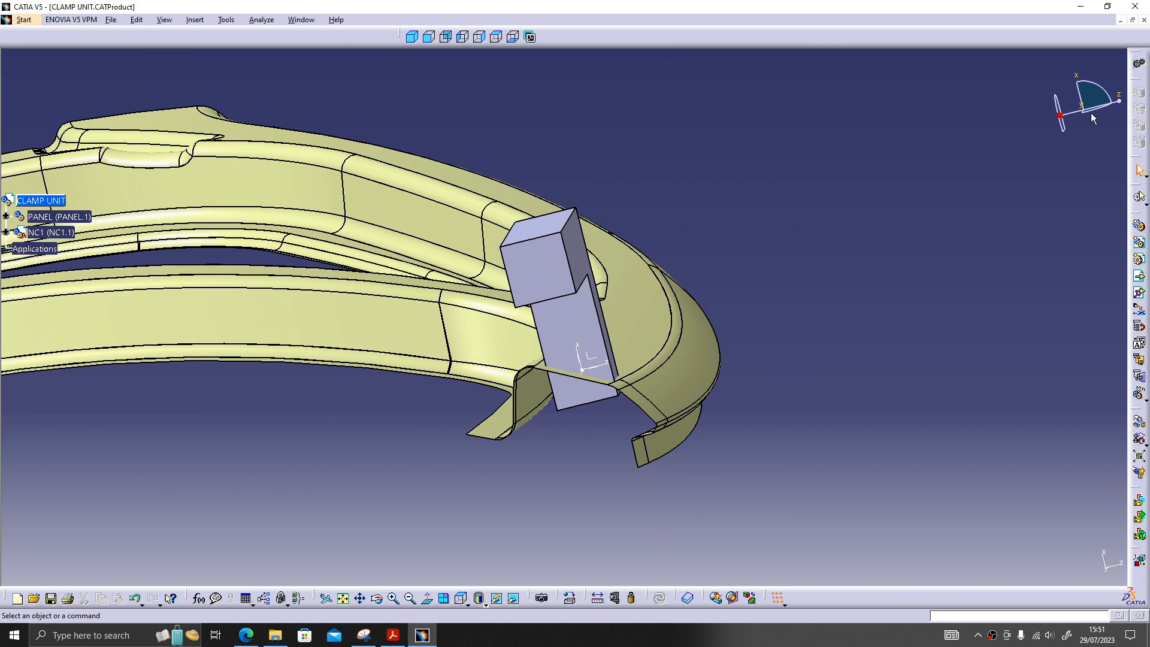
Step: Move the compass into free model space and reset it to its default position
left_click_drag(1061, 115, 1019, 103)
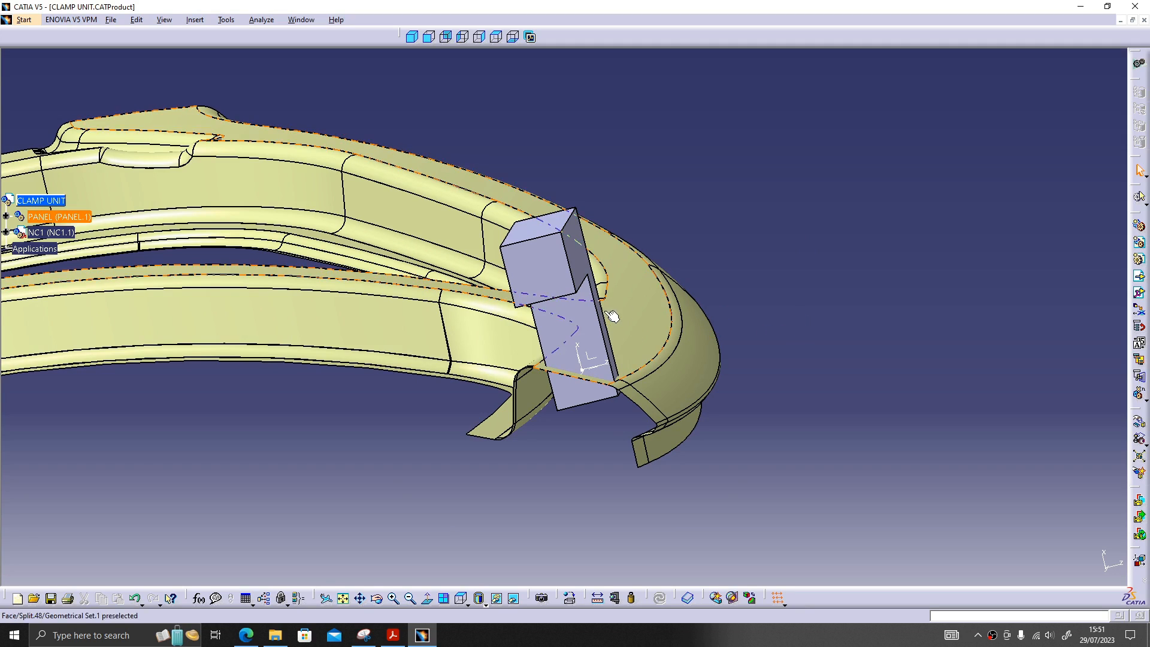
middle_click_drag(608, 316, 641, 346)
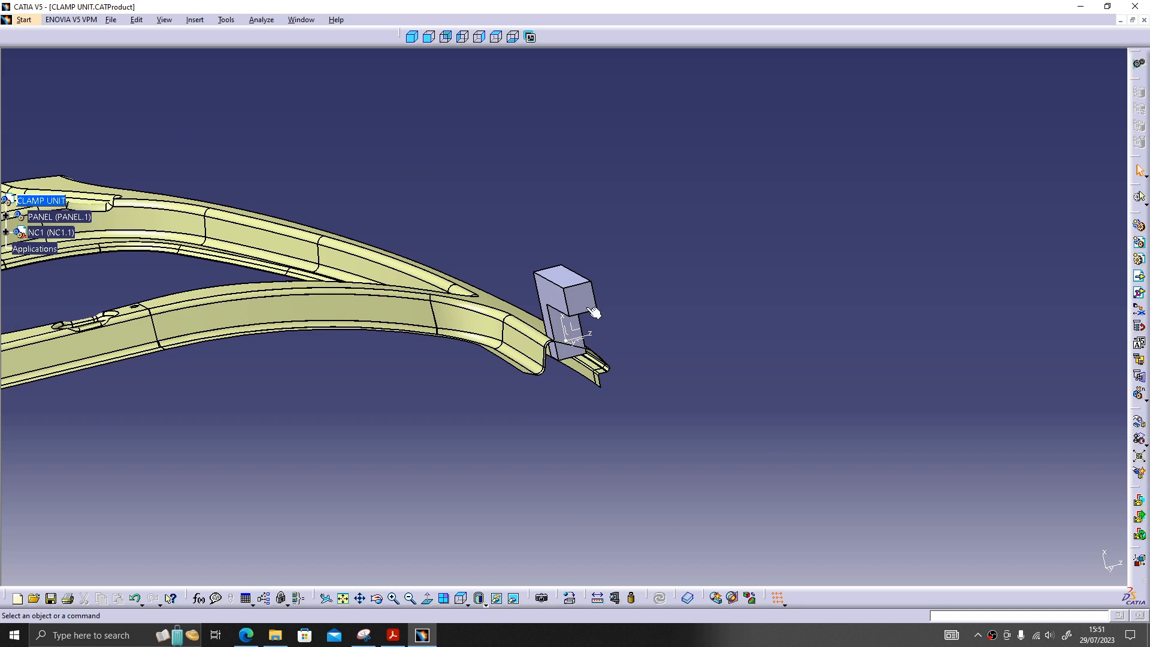
middle_click_drag(594, 313, 600, 369)
middle_click_drag(594, 361, 627, 336)
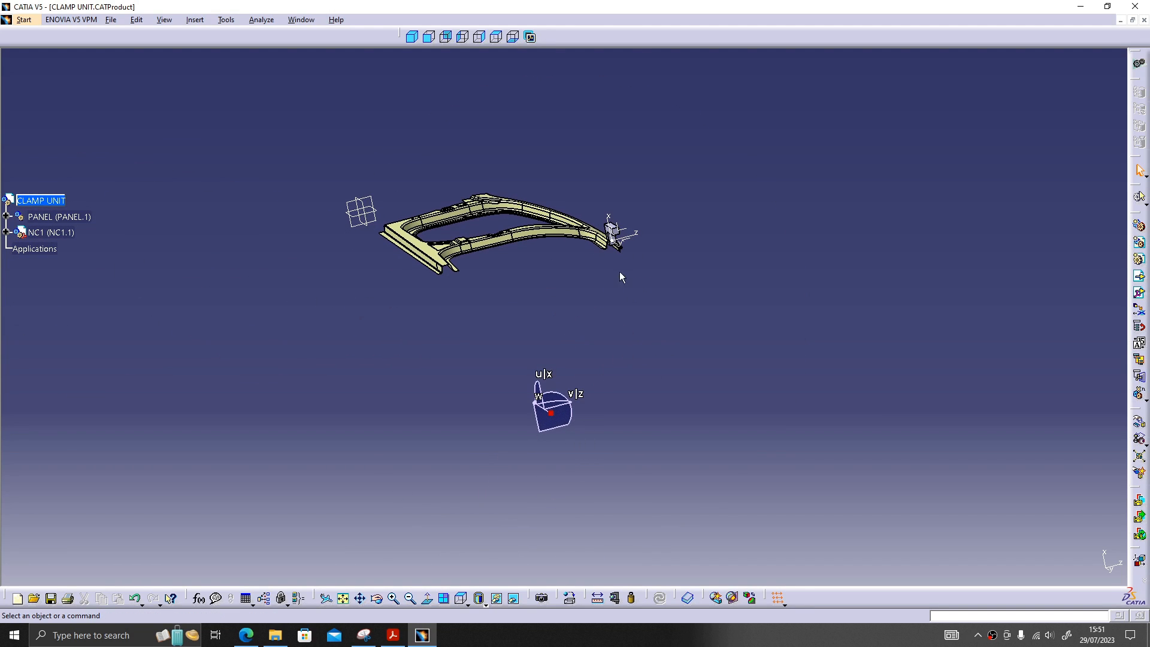
middle_click_drag(619, 271, 632, 242)
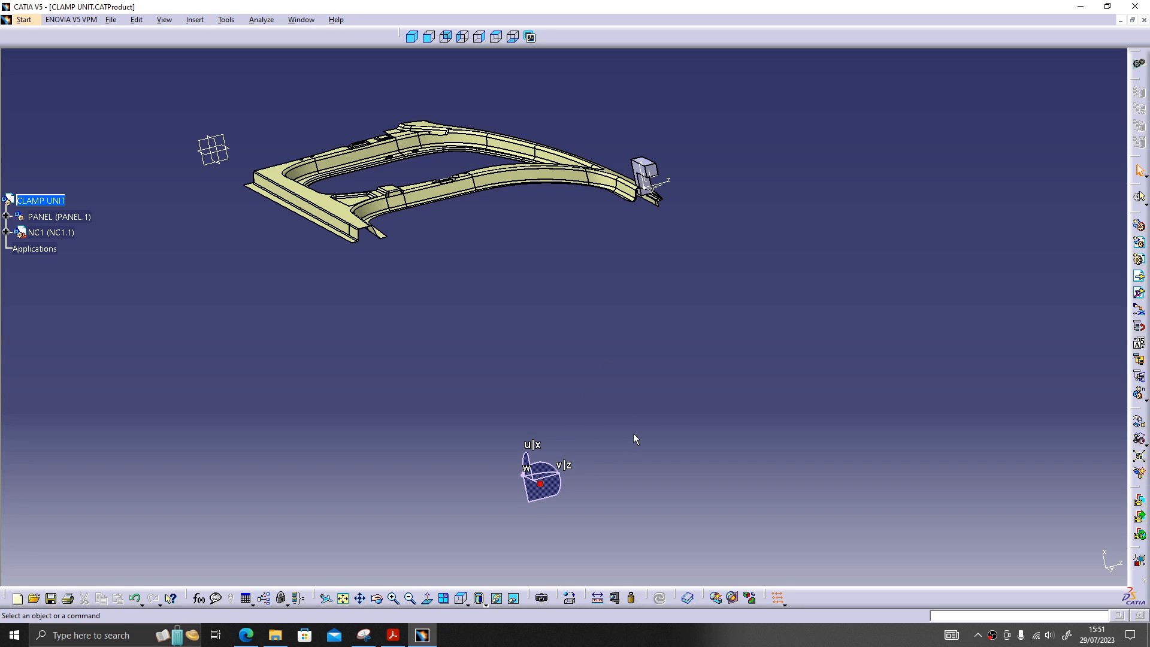
key("alt+v")
key("e")
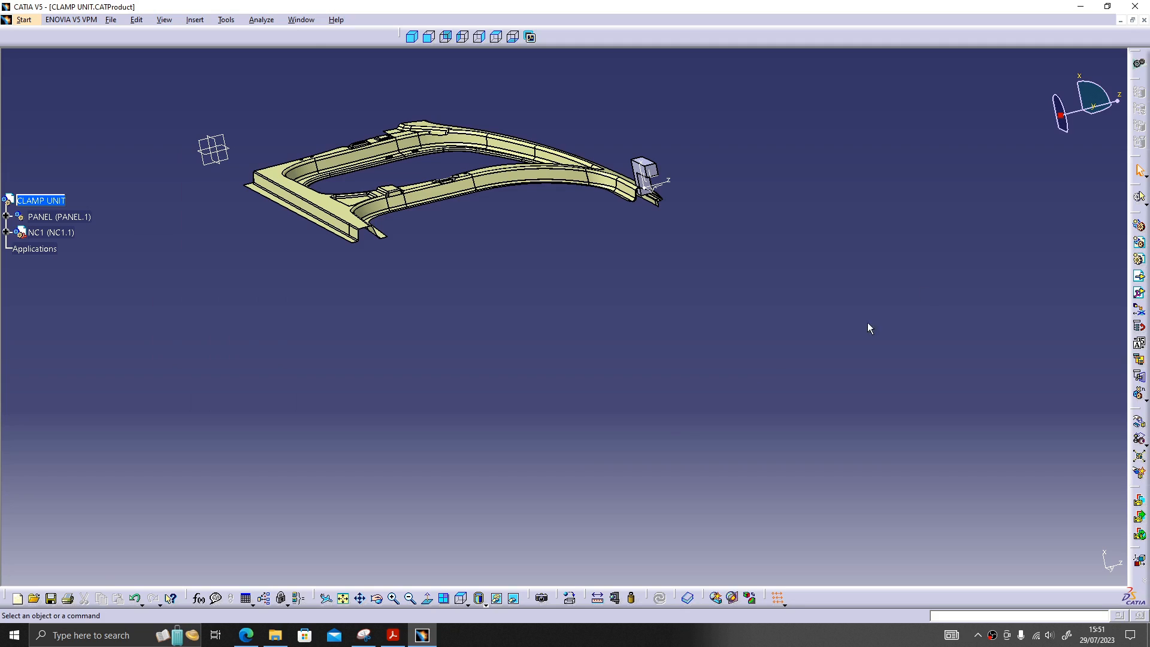
Step: Copy the NC1 component and paste it into CLAMP UNIT as an independent part with the Break Link option
middle_click_drag(644, 219, 735, 280)
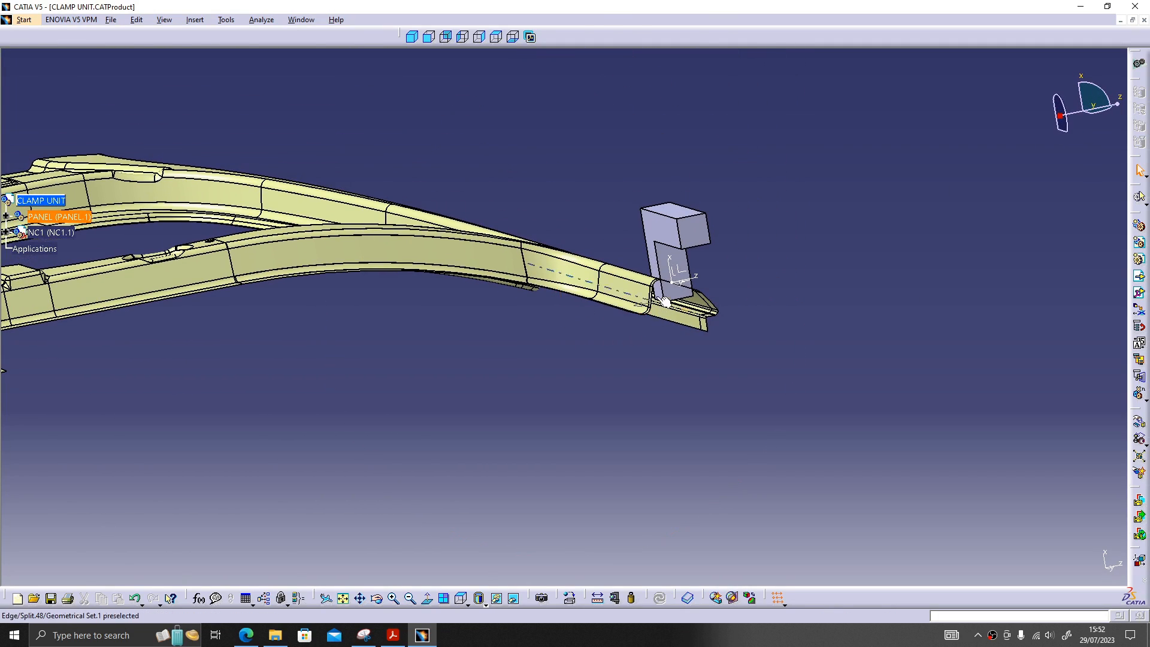
middle_click_drag(668, 352, 605, 318)
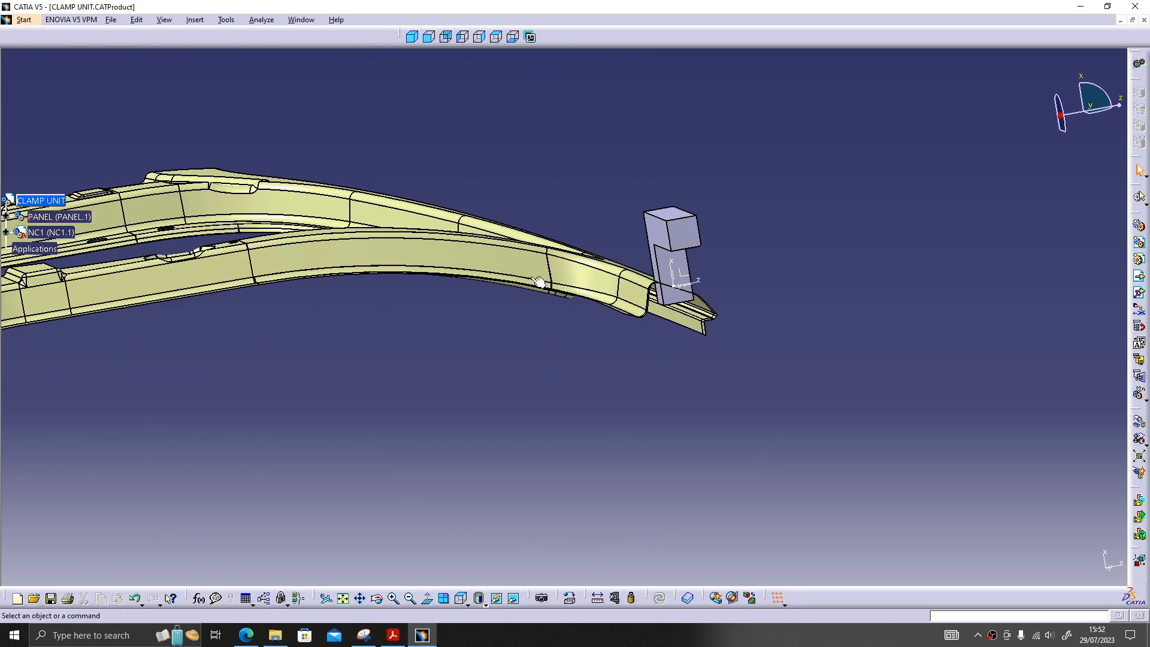
middle_click_drag(590, 331, 708, 309)
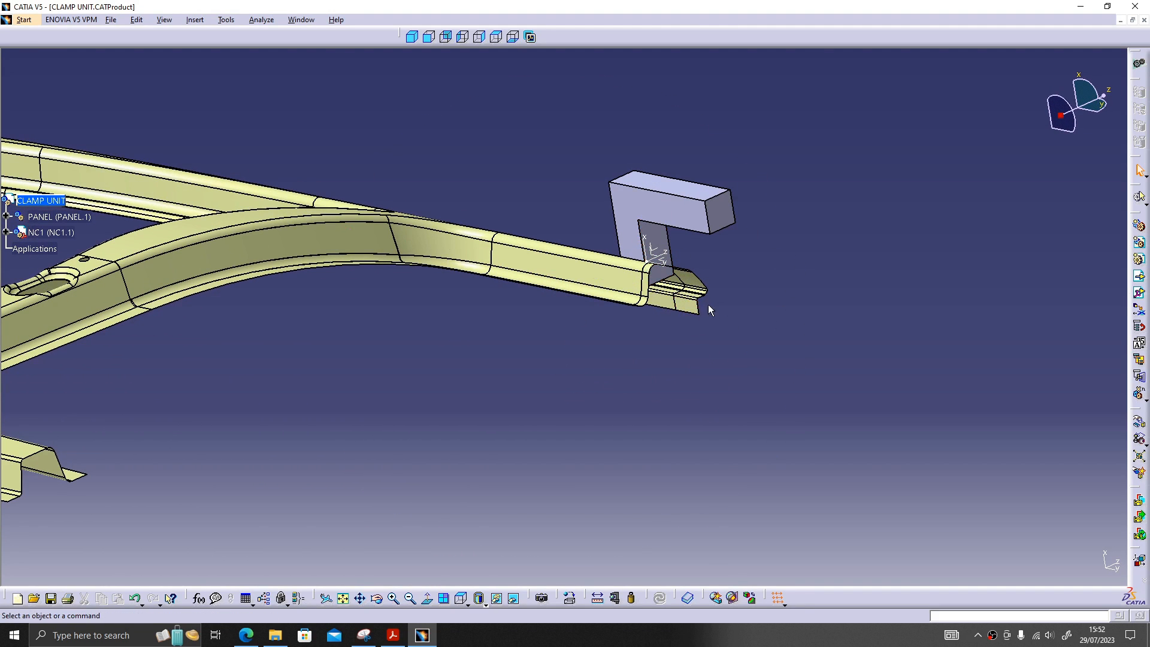
middle_click_drag(620, 335, 663, 346)
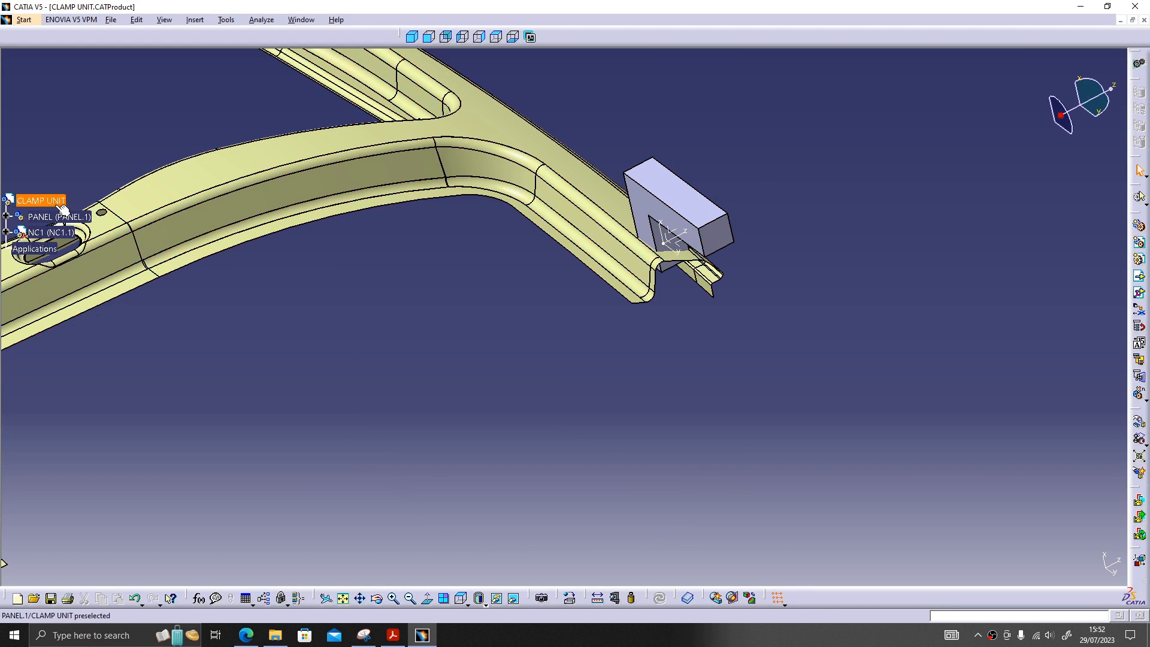
left_click(51, 233)
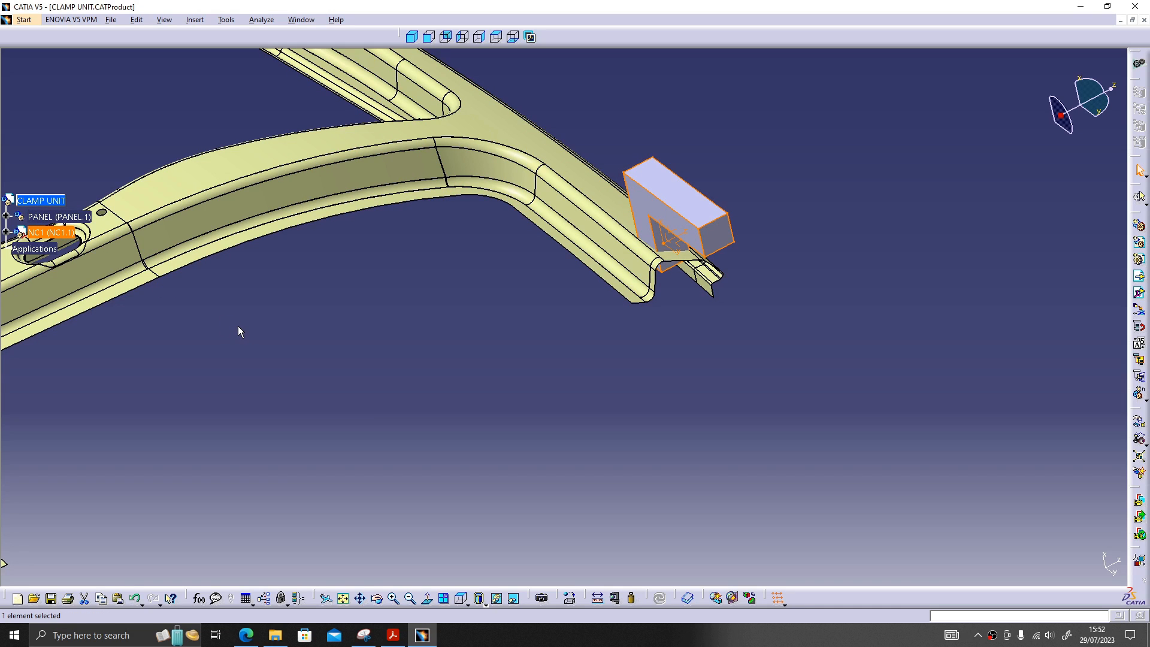
right_click(52, 202)
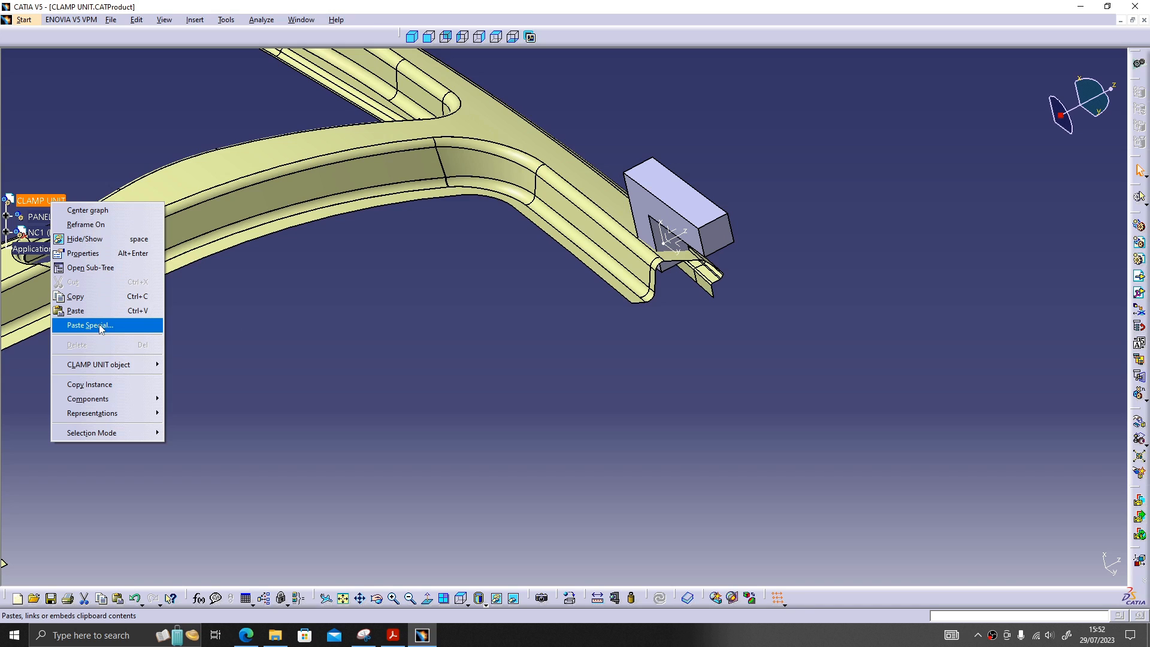
left_click(89, 325)
left_click(1042, 498)
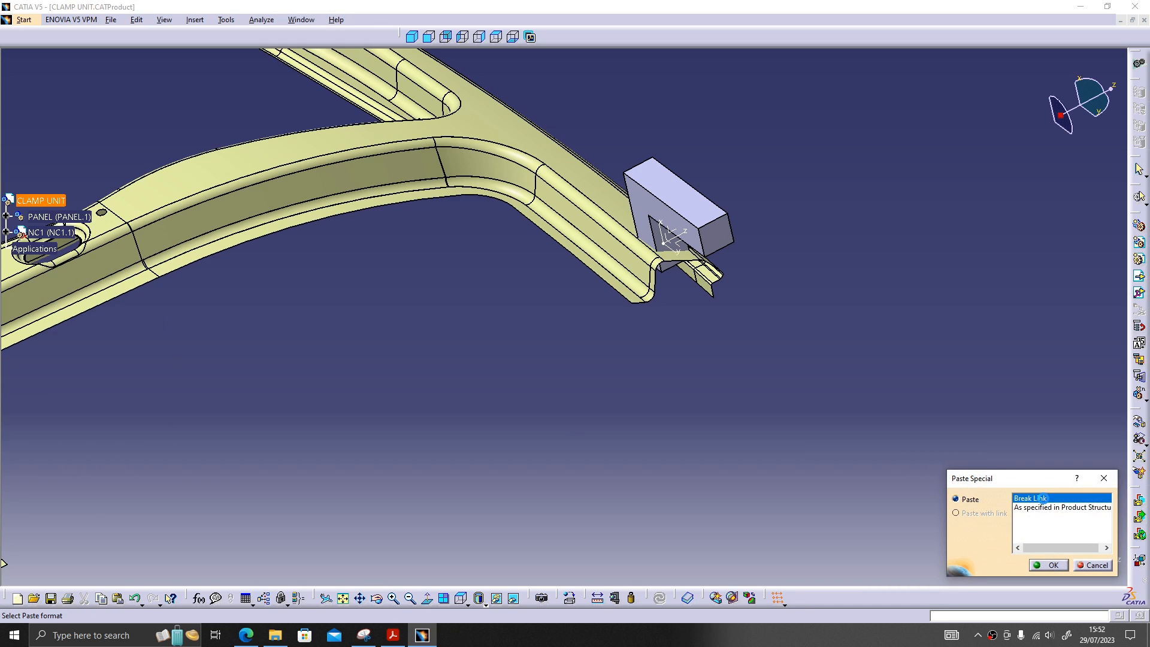
left_click(1055, 565)
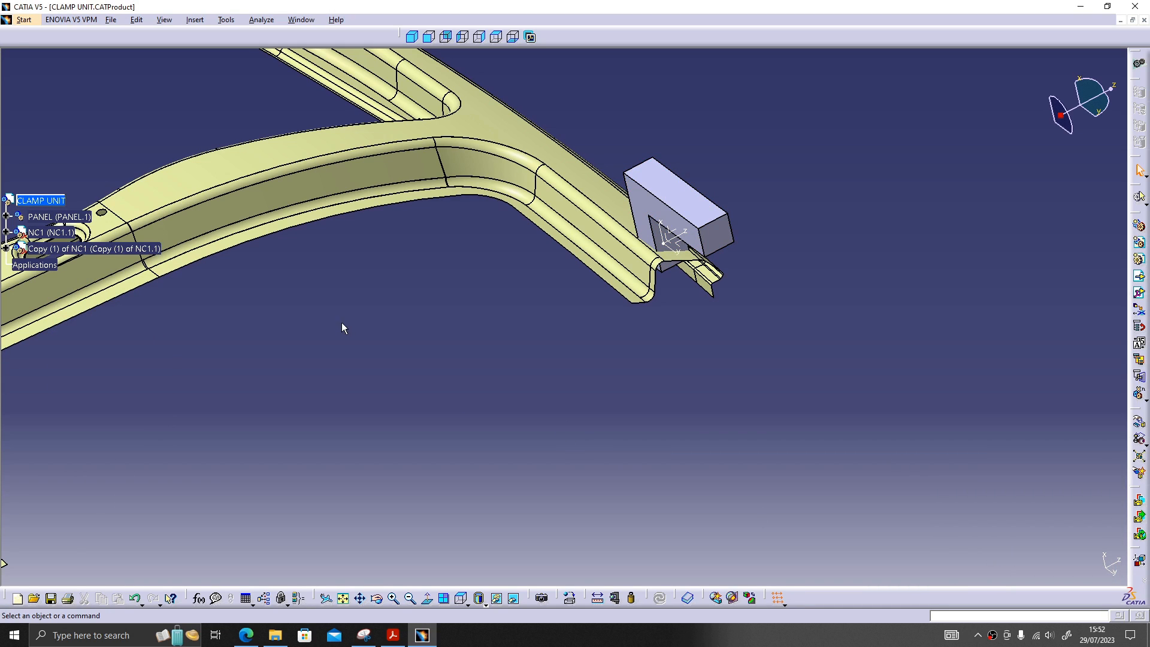
Step: Change the part number of the copied NC1 component to NC2 in its properties
right_click(118, 249)
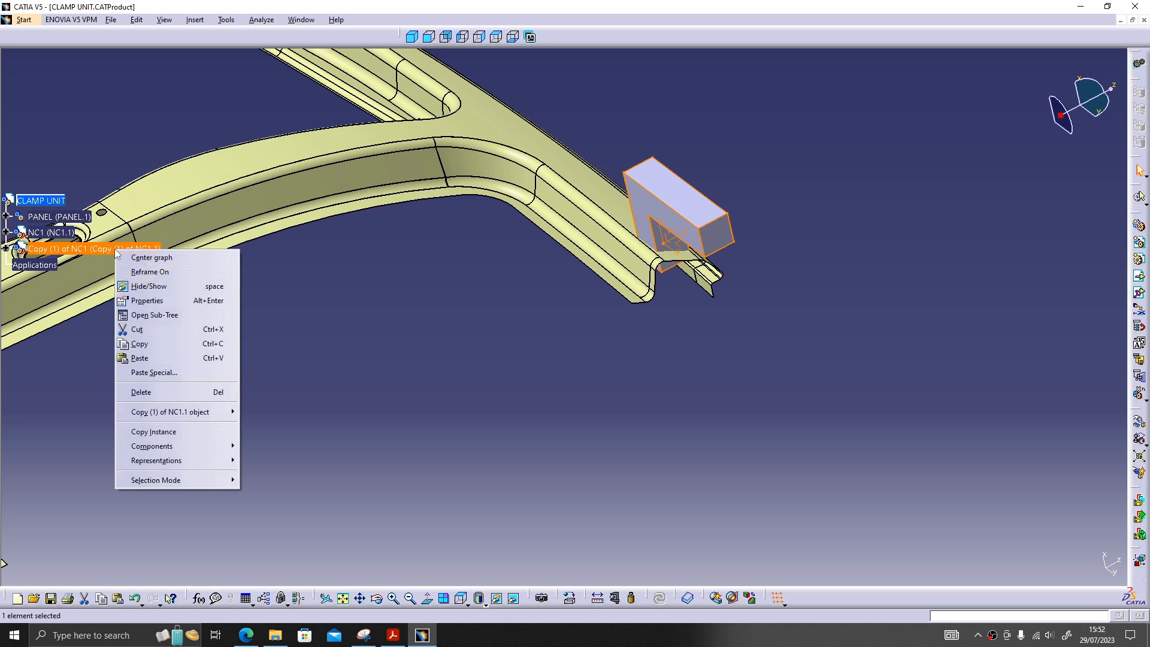
left_click(147, 301)
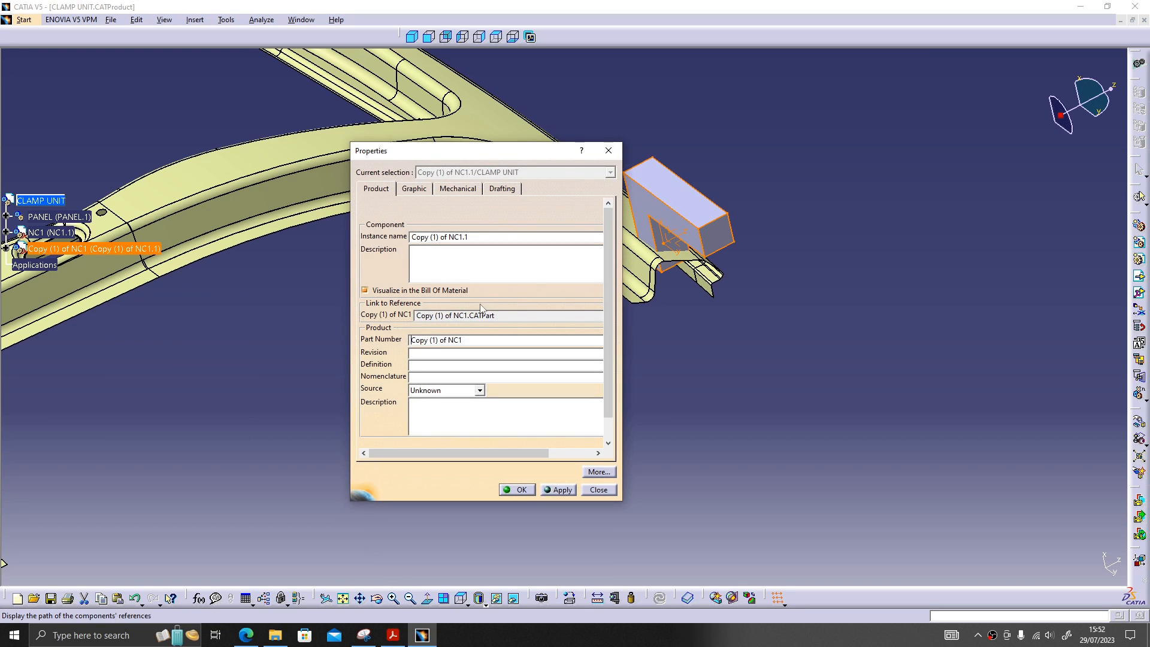
left_click(450, 341)
key("BackSpace")
key("BackSpace")
key("BackSpace")
key("BackSpace")
key("BackSpace")
key("BackSpace")
key("BackSpace")
key("BackSpace")
key("BackSpace")
key("BackSpace")
key("BackSpace")
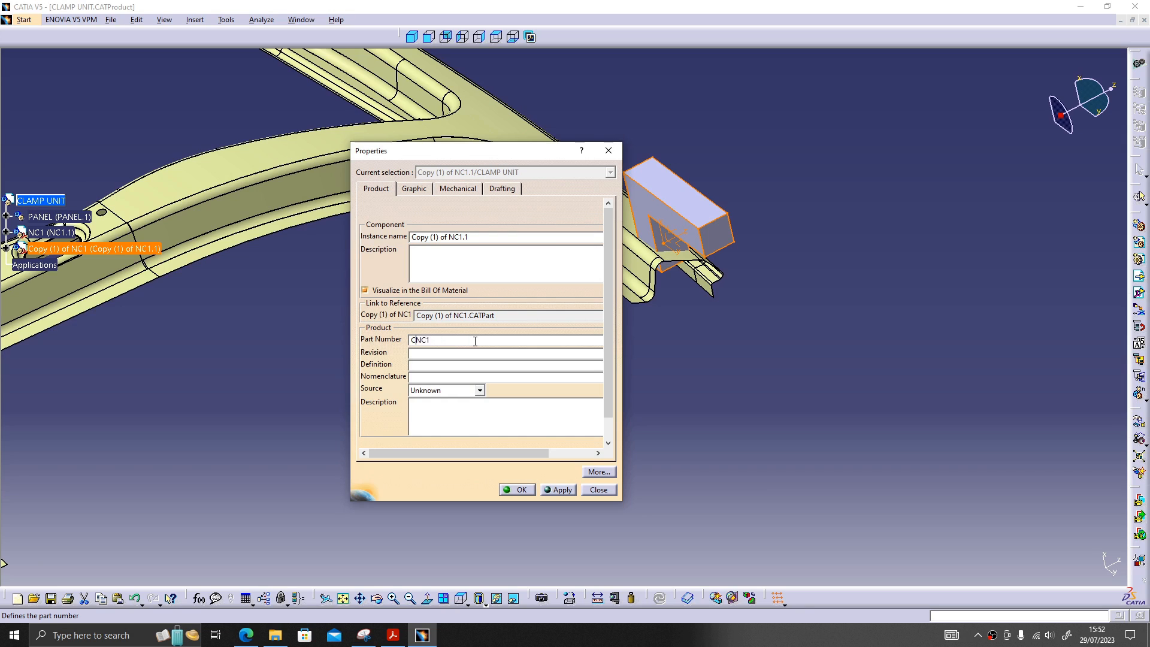
key("BackSpace")
key("End")
key("BackSpace")
type("2")
Step: Reuse the new part number in the copied component's instance name, setting it to NC2.1, and apply the properties
left_click_drag(447, 341, 379, 345)
key("ctrl+c")
left_click_drag(470, 237, 369, 240)
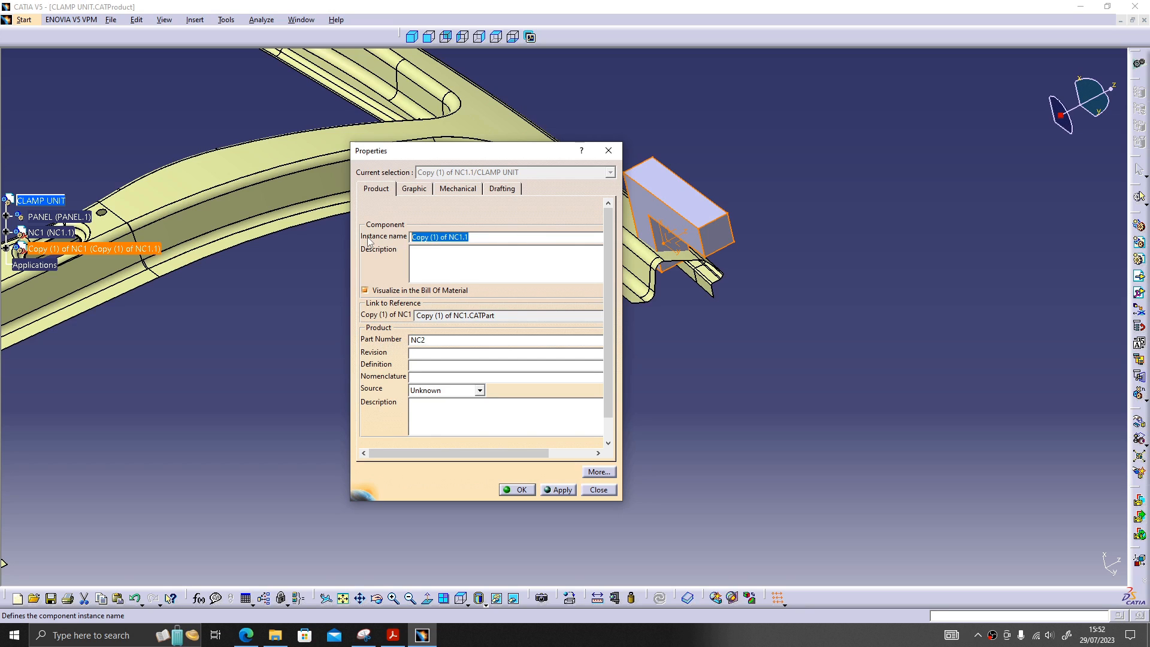
key("ctrl+v")
type(".1")
key("Return")
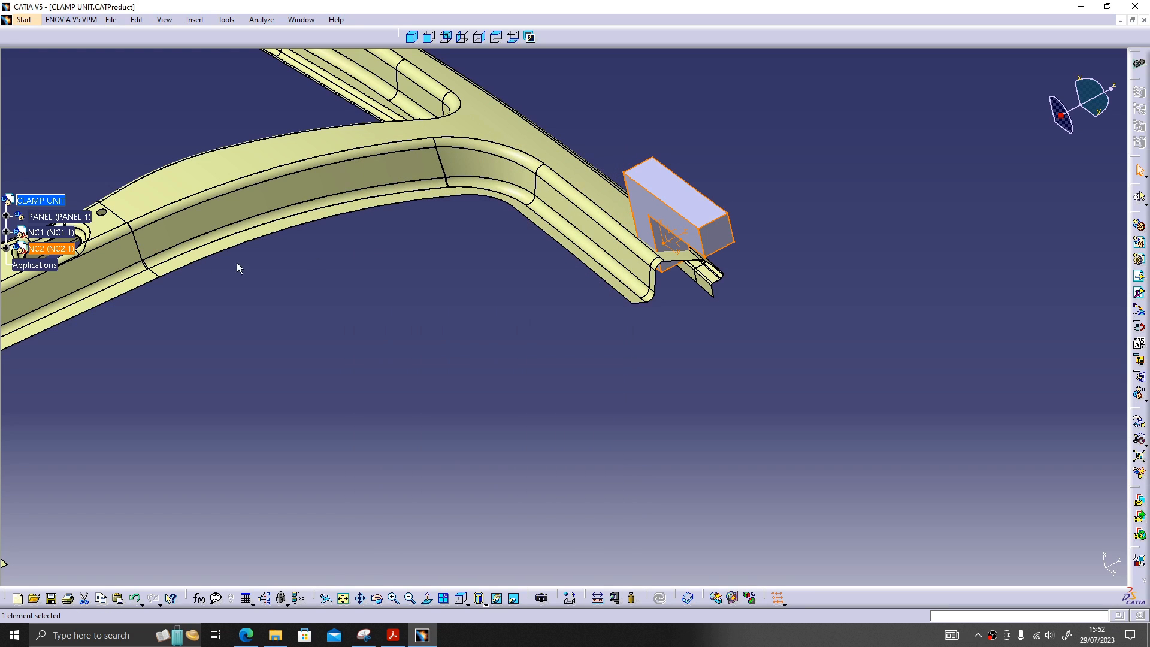
Step: Save the NC2 component as a new CATPart named NC2 in the MAKE PARTS folder, accepting the link update
key("alt+f")
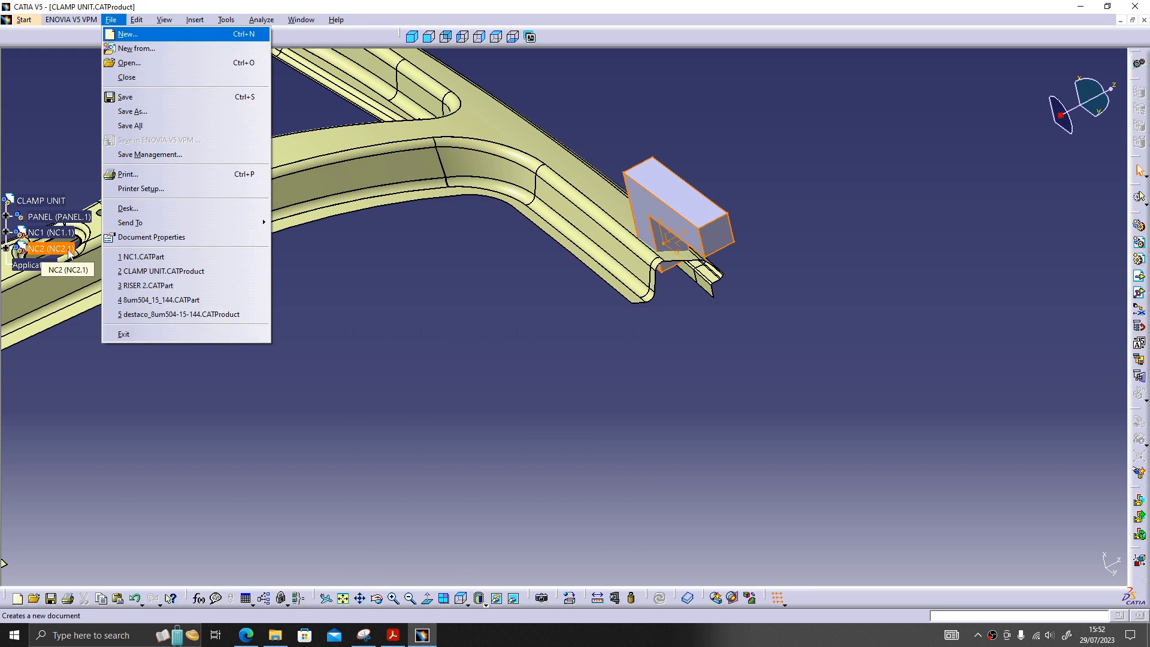
key("a")
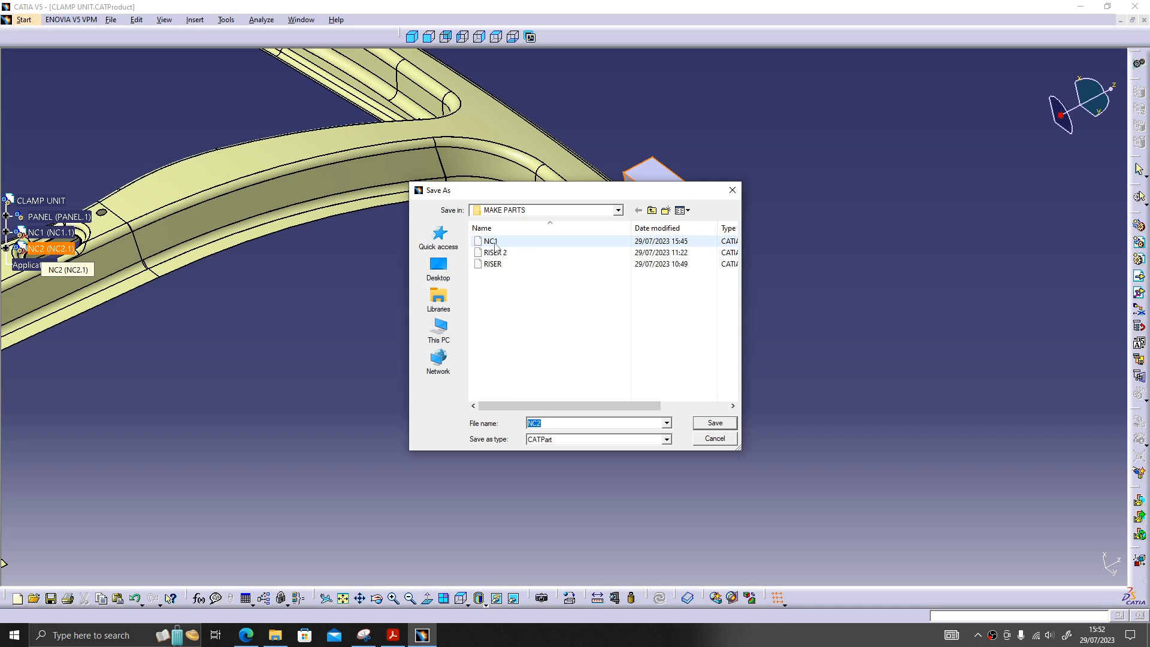
key("Return")
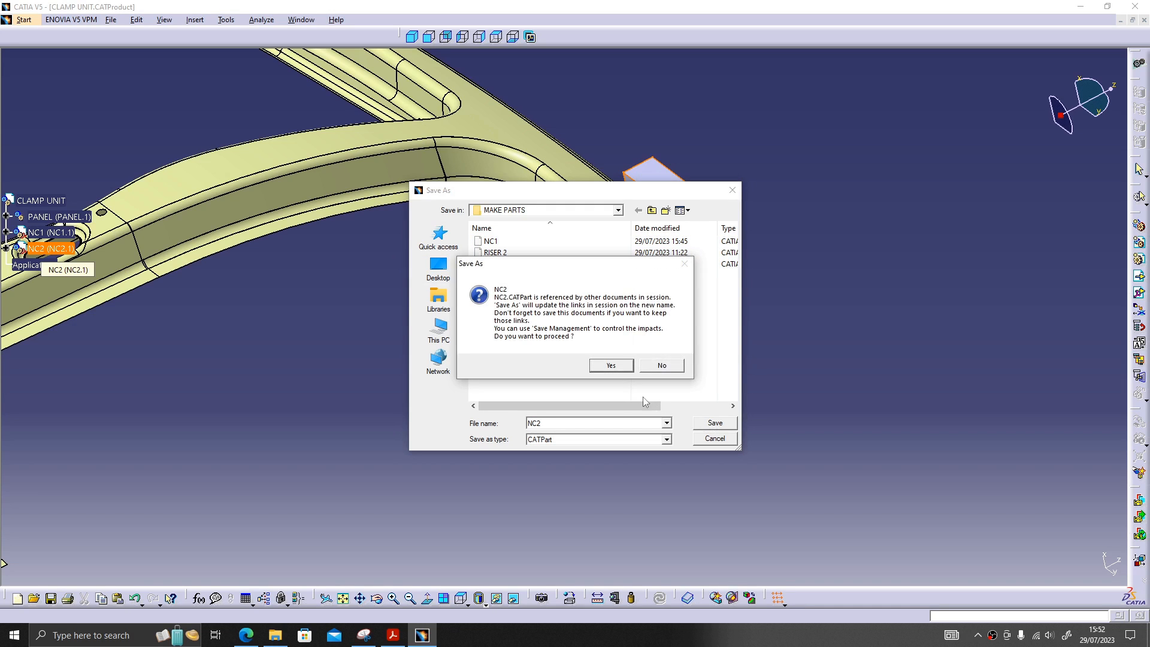
left_click(611, 366)
Step: Hide the NC1 component so that only the coincident NC2 block is displayed on the panel
middle_click_drag(690, 361, 535, 300)
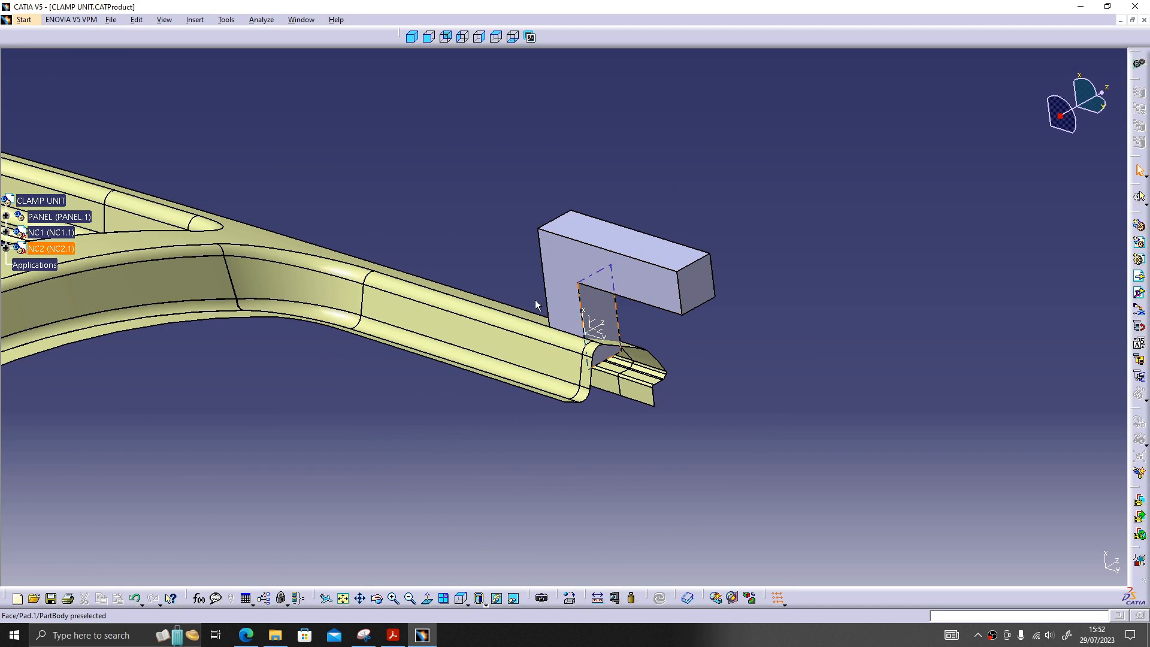
left_click(76, 247)
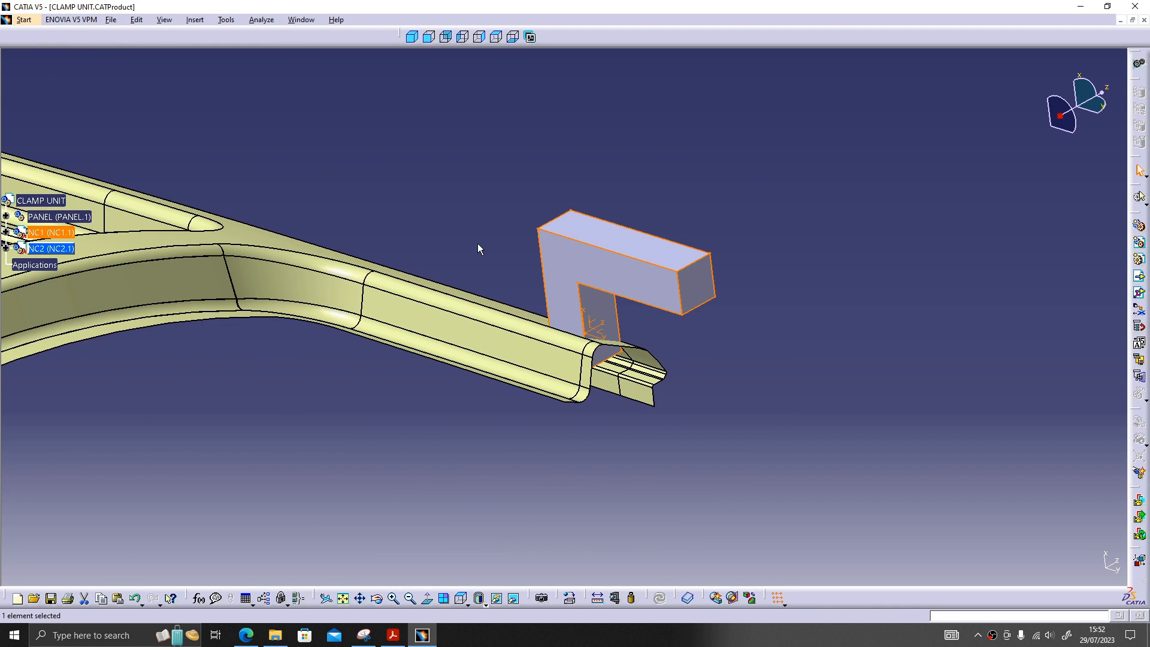
key("Escape")
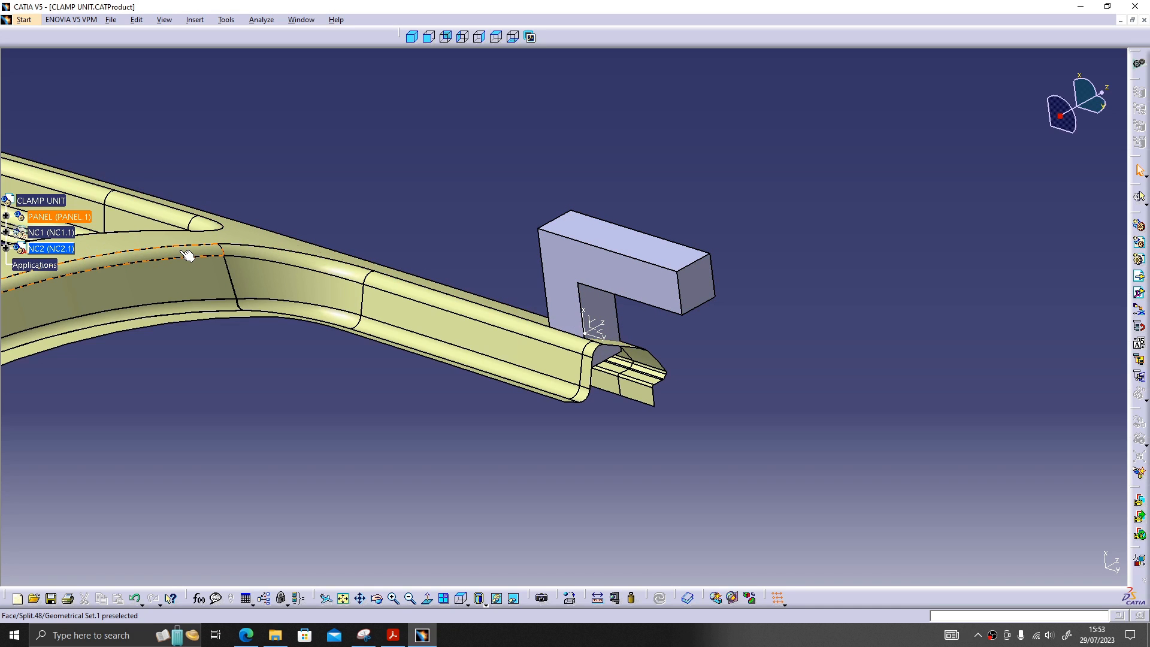
middle_click_drag(206, 271, 623, 347)
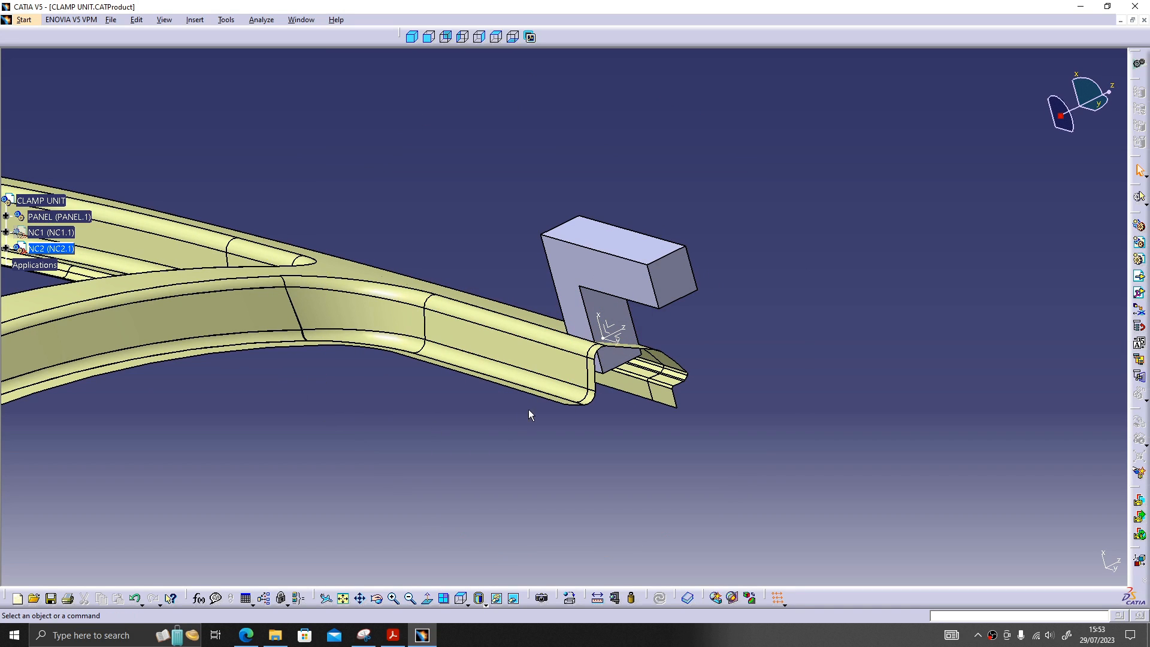
Step: Locate the axis system of the NC2 block in the specification tree with Center Graph
middle_click_drag(529, 414, 642, 397)
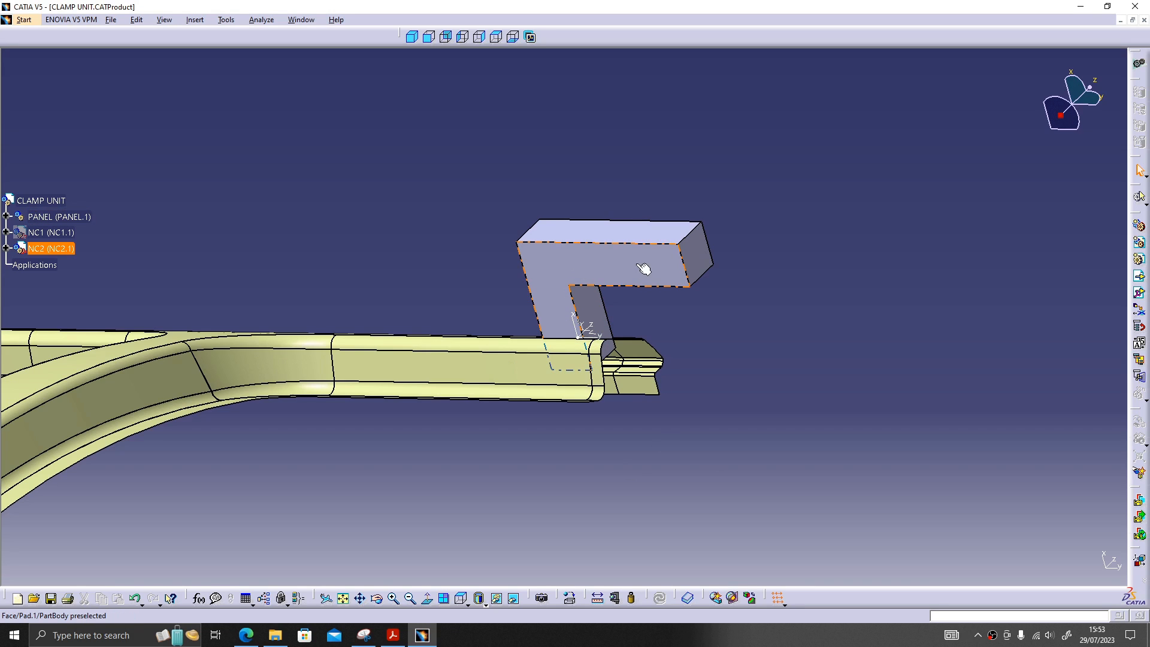
middle_click_drag(614, 338, 593, 327)
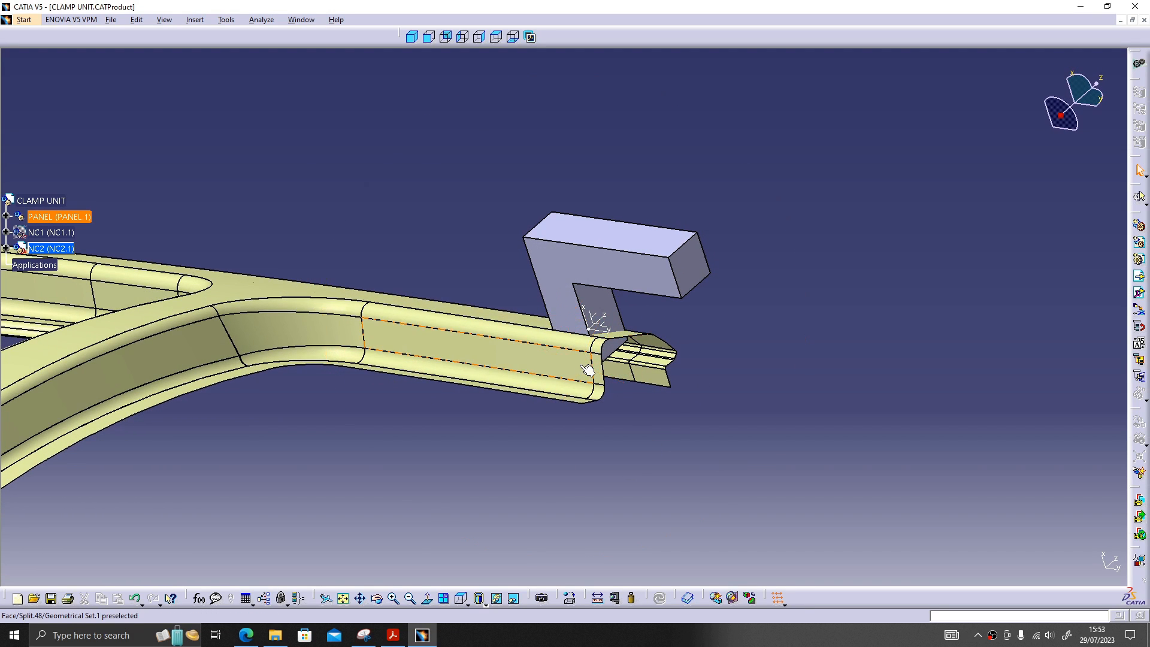
right_click(599, 324)
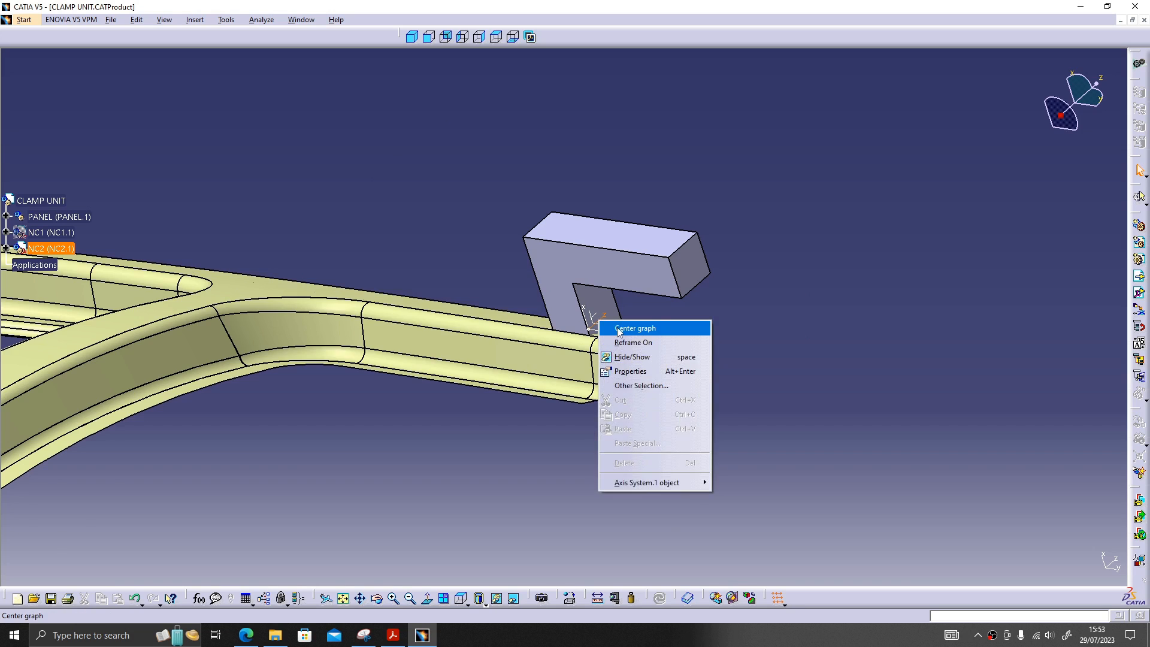
left_click(618, 328)
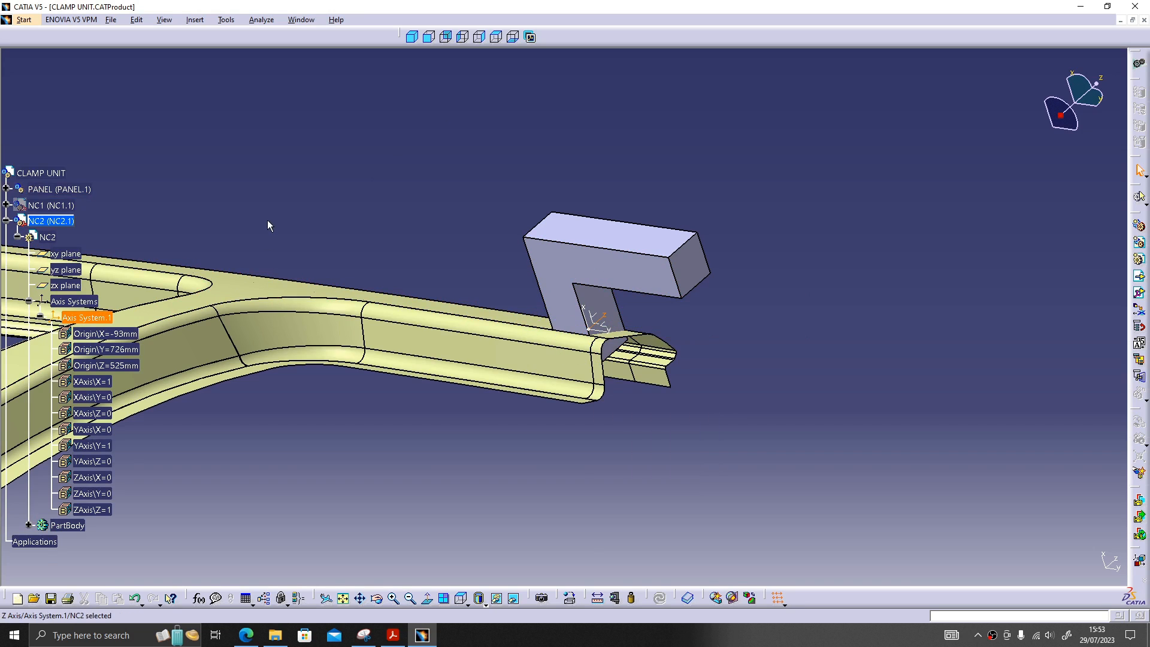
Step: Edit NC2's Axis System.1 and rotate it 180 degrees about its Y axis to flip the block below the panel
double_click(103, 319)
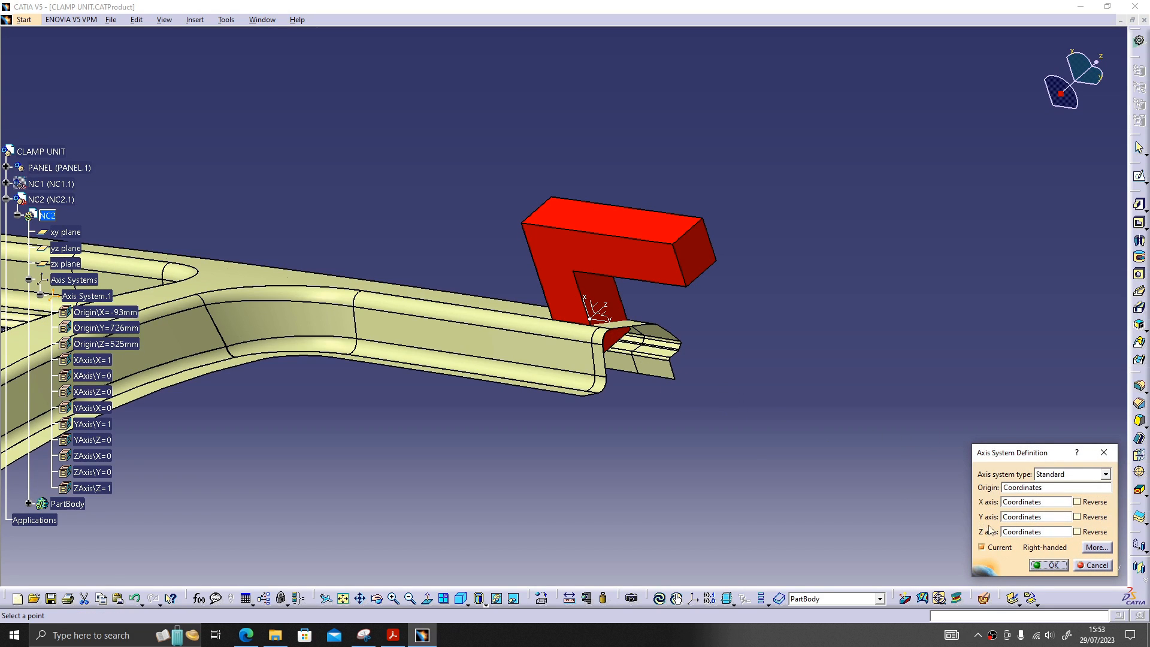
right_click(1024, 517)
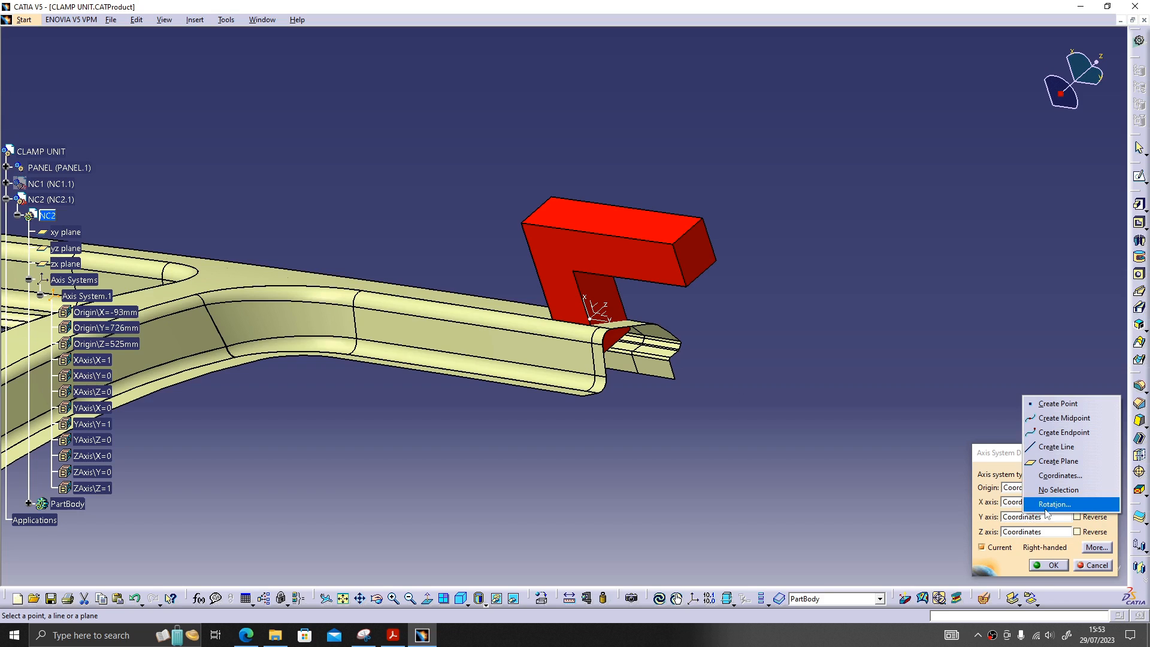
left_click(1053, 505)
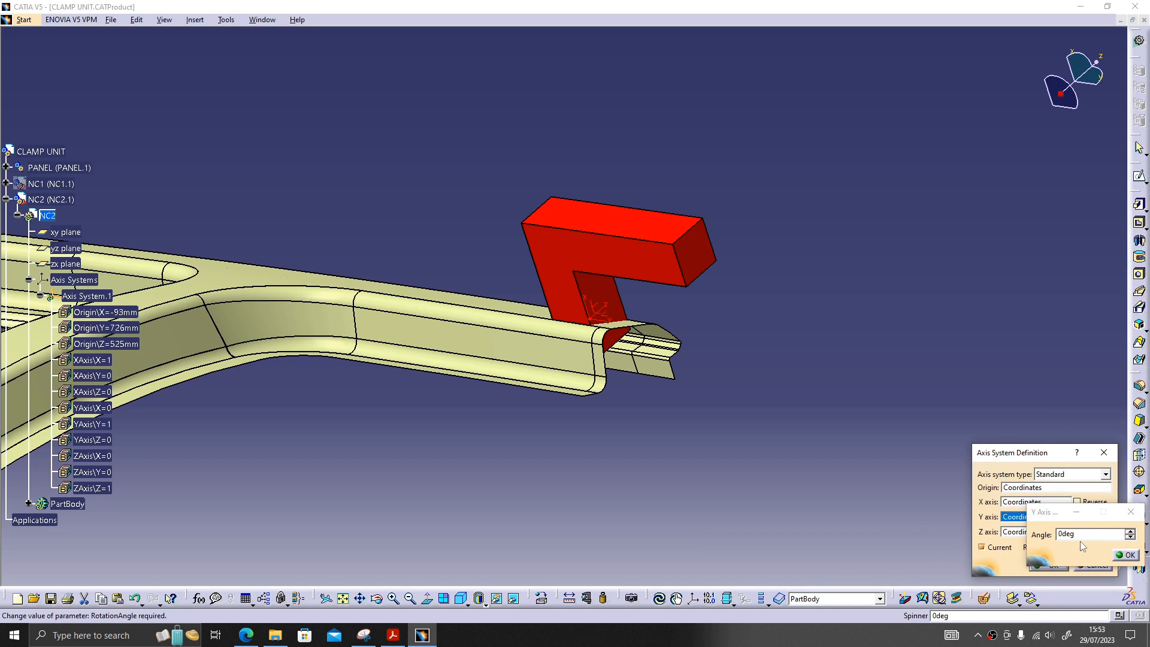
type("18")
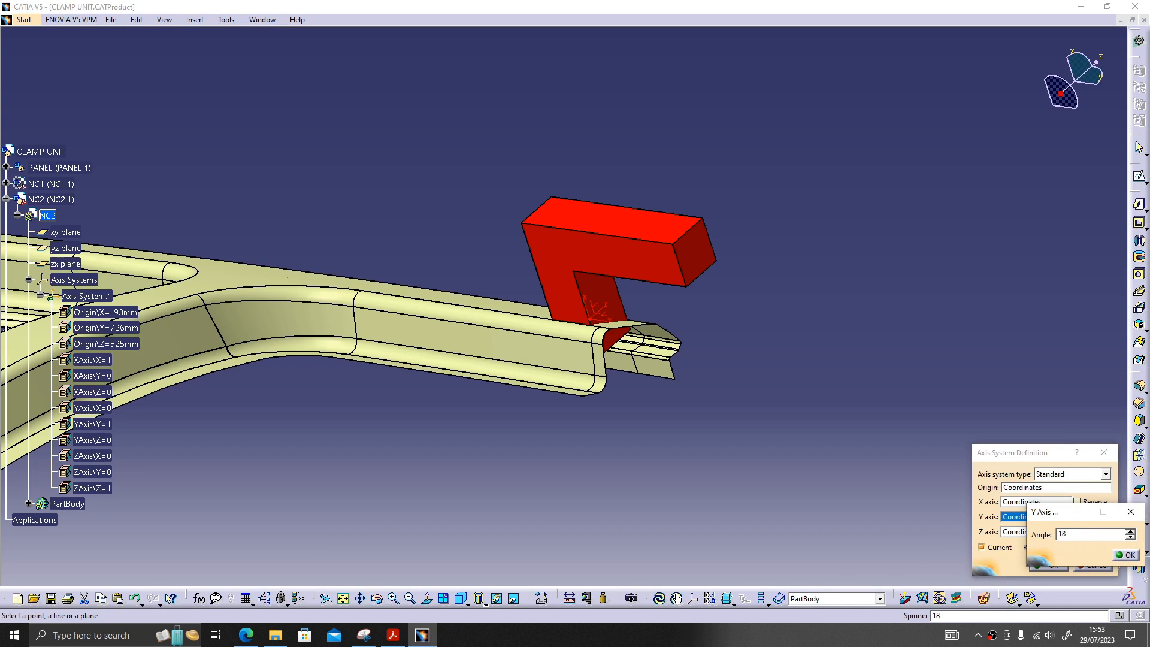
type("0")
key("Return")
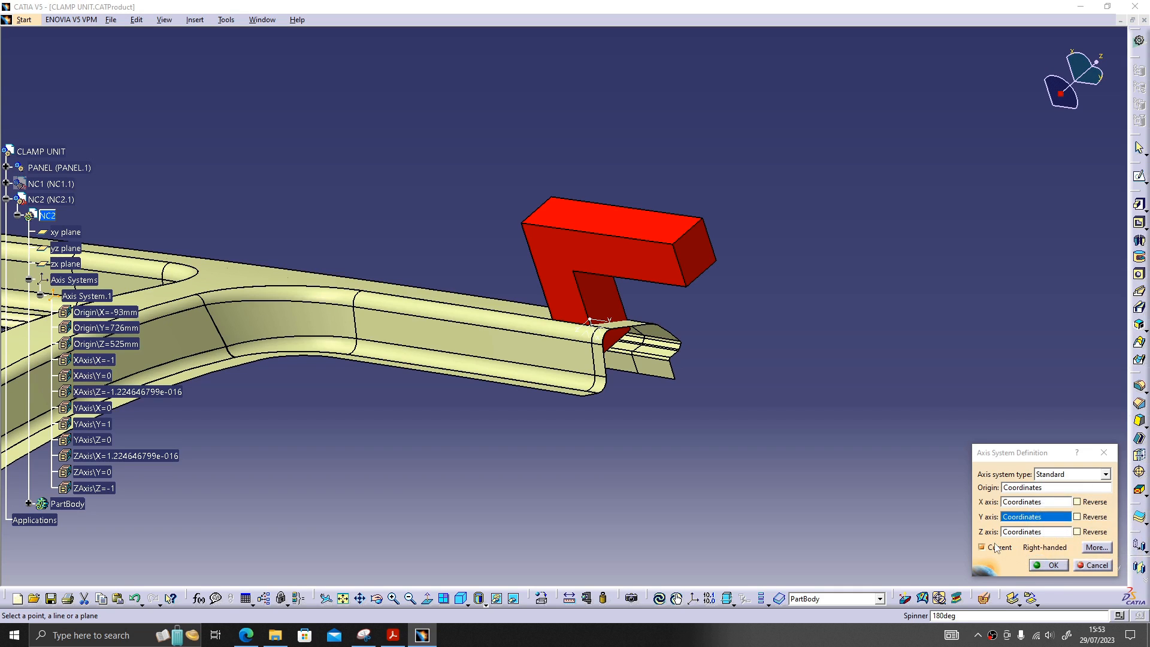
left_click(1047, 565)
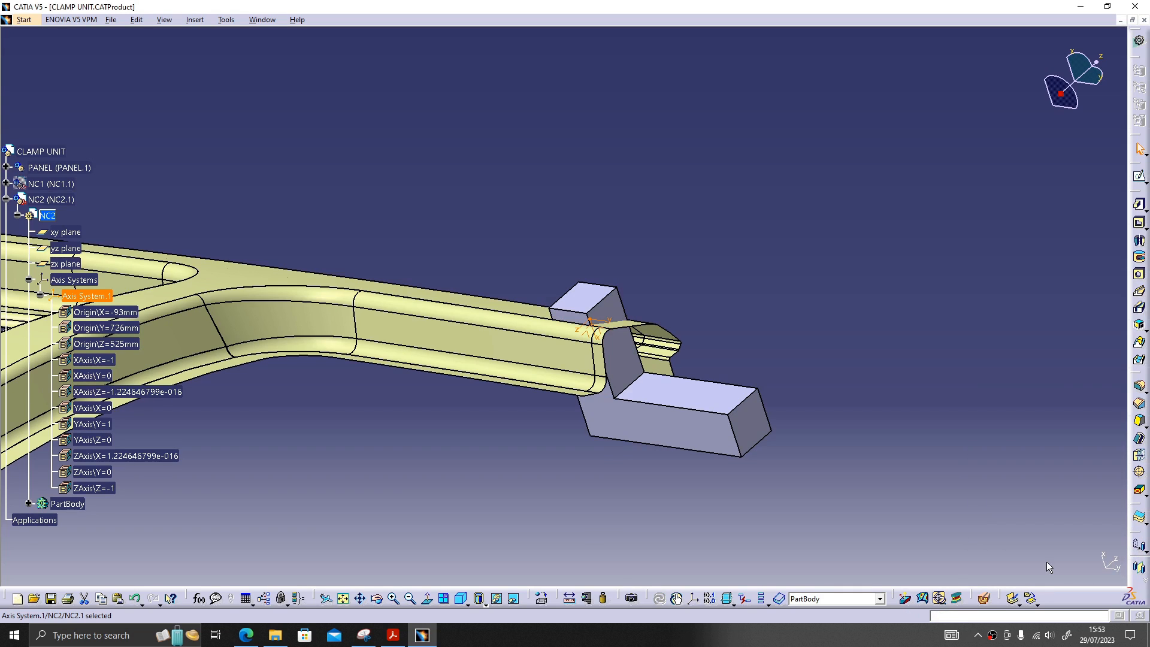
Step: Show NC1 again and examine how the two opposing L-blocks meet the panel from several directions
left_click(815, 341)
middle_click_drag(566, 240, 533, 340)
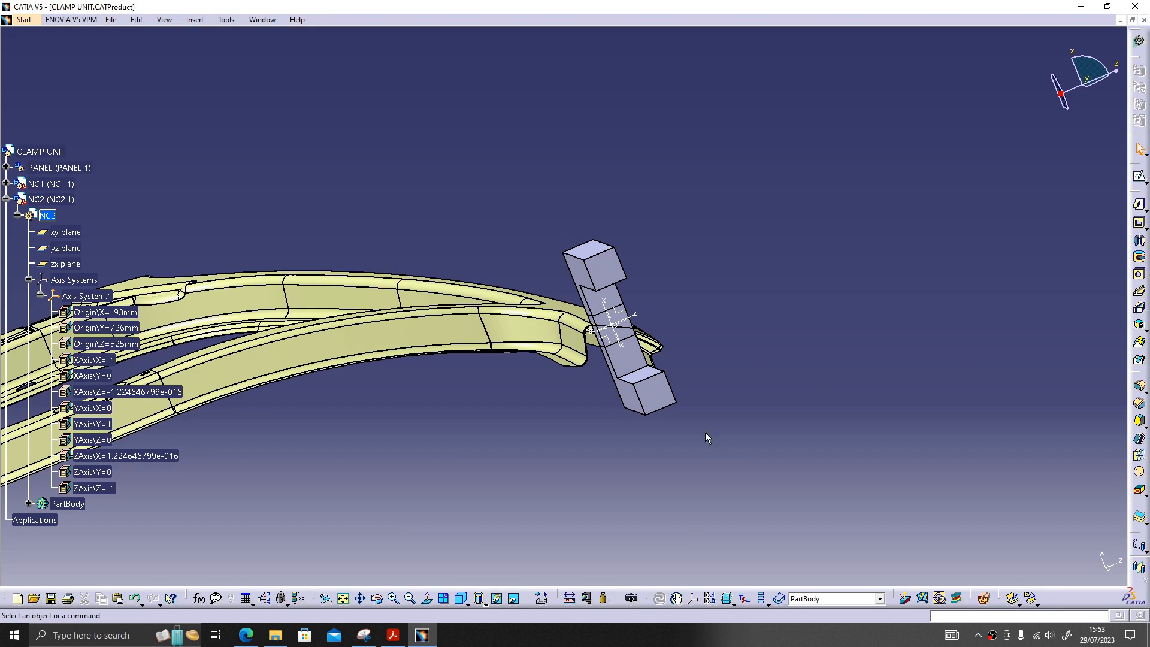
middle_click_drag(706, 438, 578, 344)
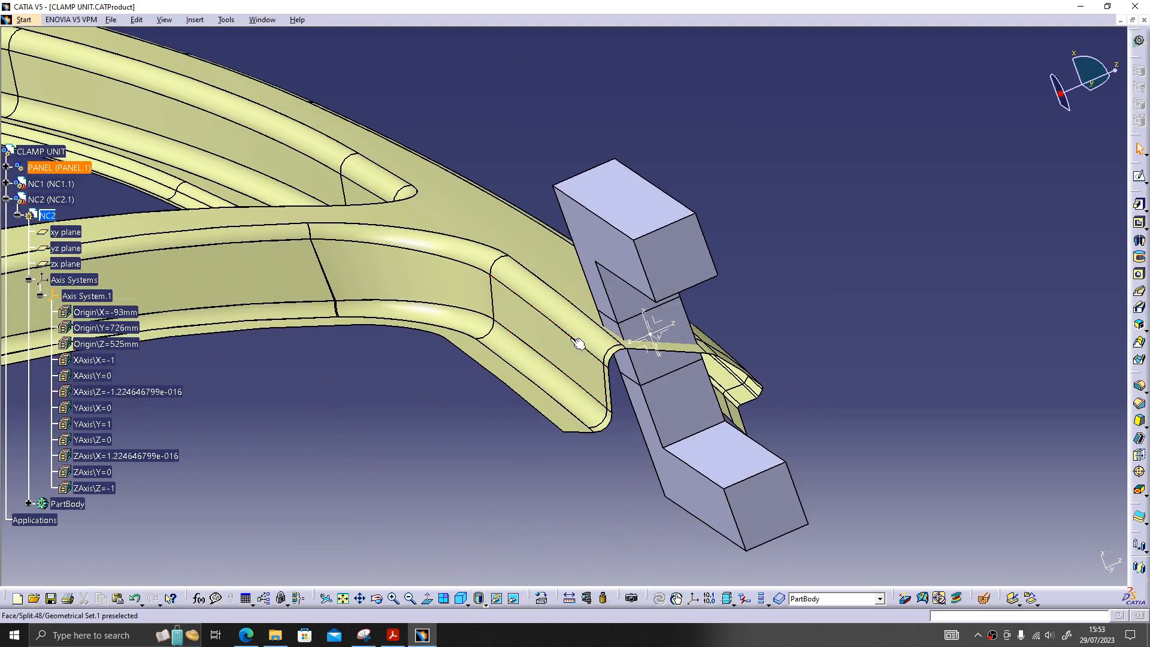
middle_click_drag(547, 275, 590, 236)
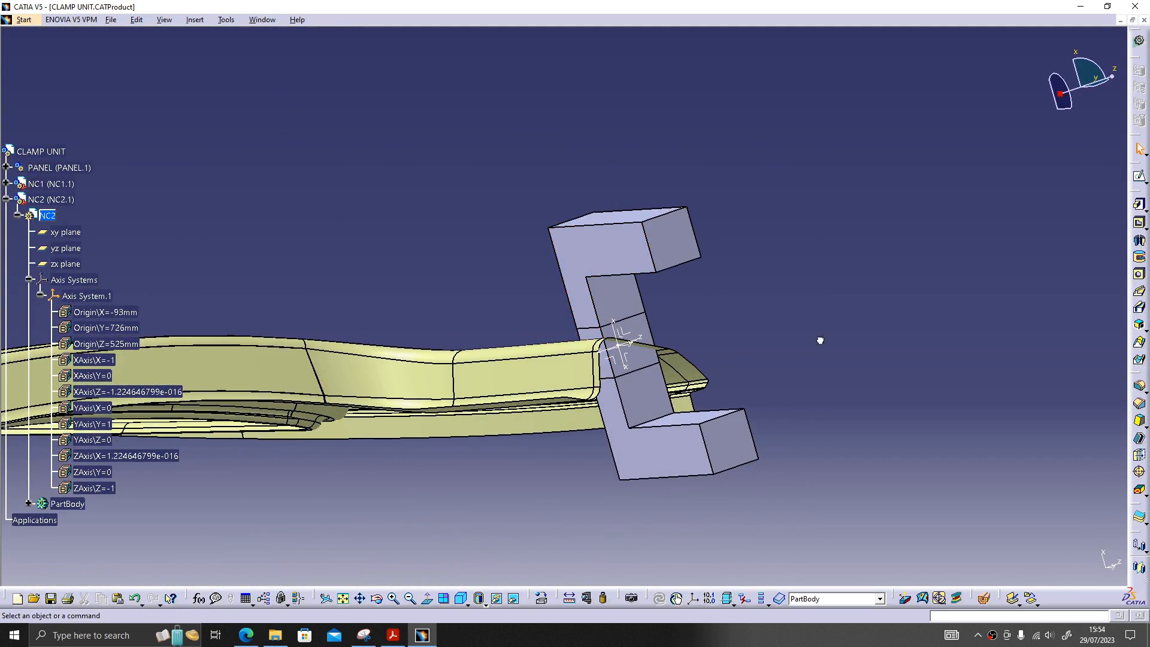
middle_click_drag(820, 340, 607, 387)
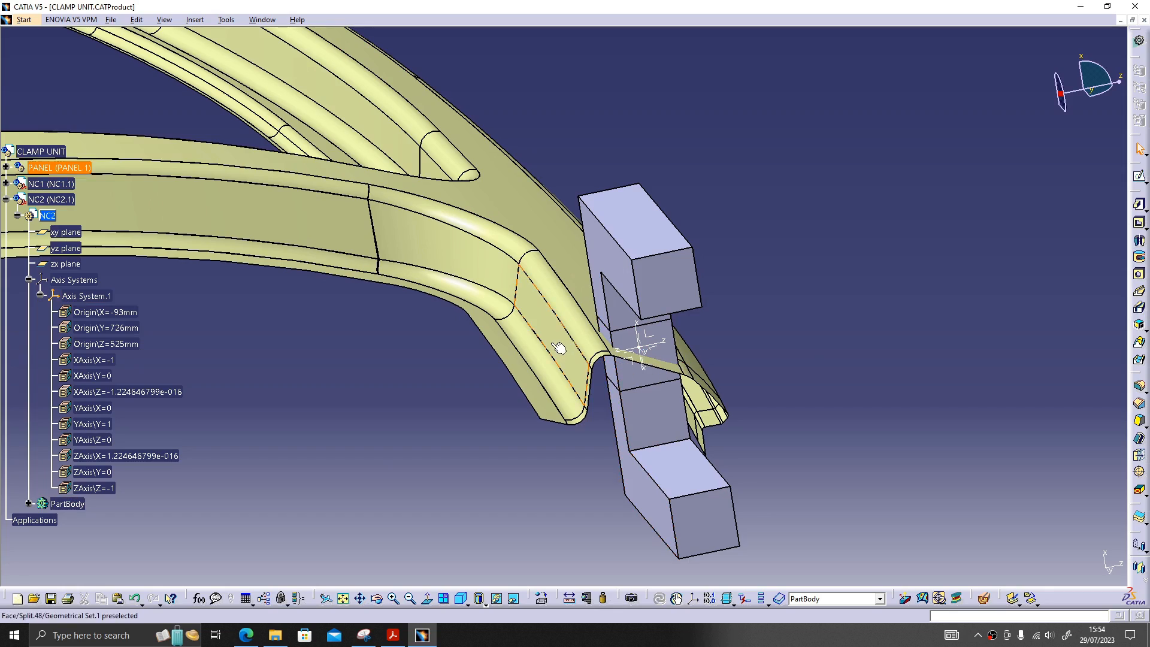
middle_click_drag(559, 347, 512, 322)
middle_click_drag(717, 390, 719, 381)
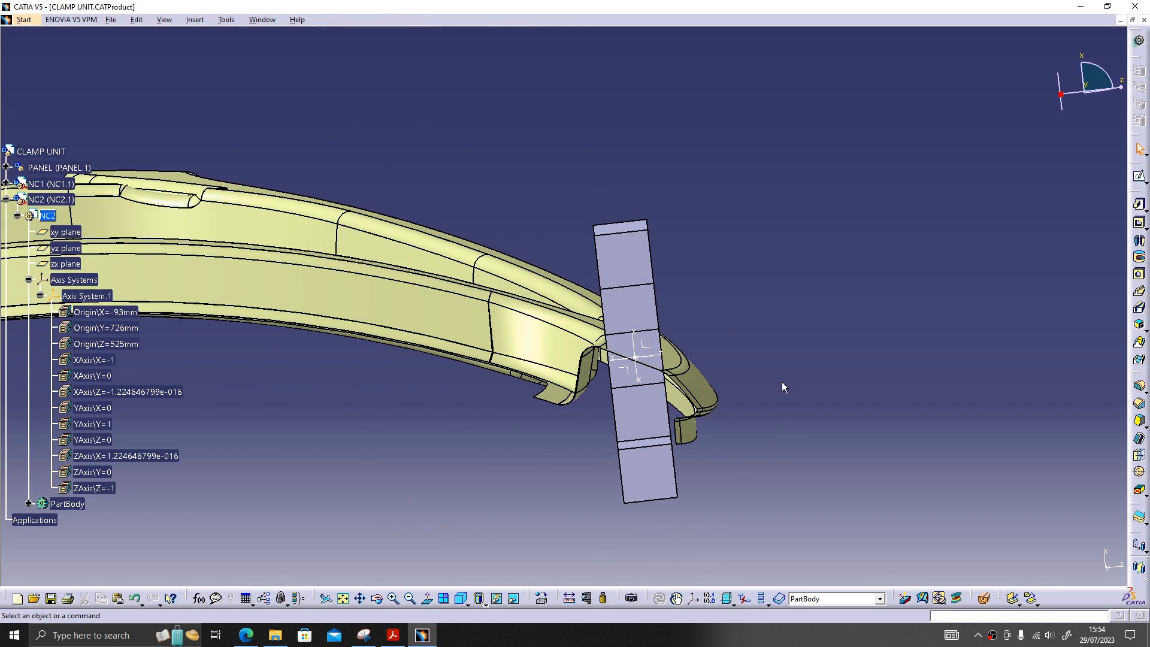
Step: Switch to Snipping Tool and capture a new snip of the area around both NC blocks and the panel end
left_click(363, 635)
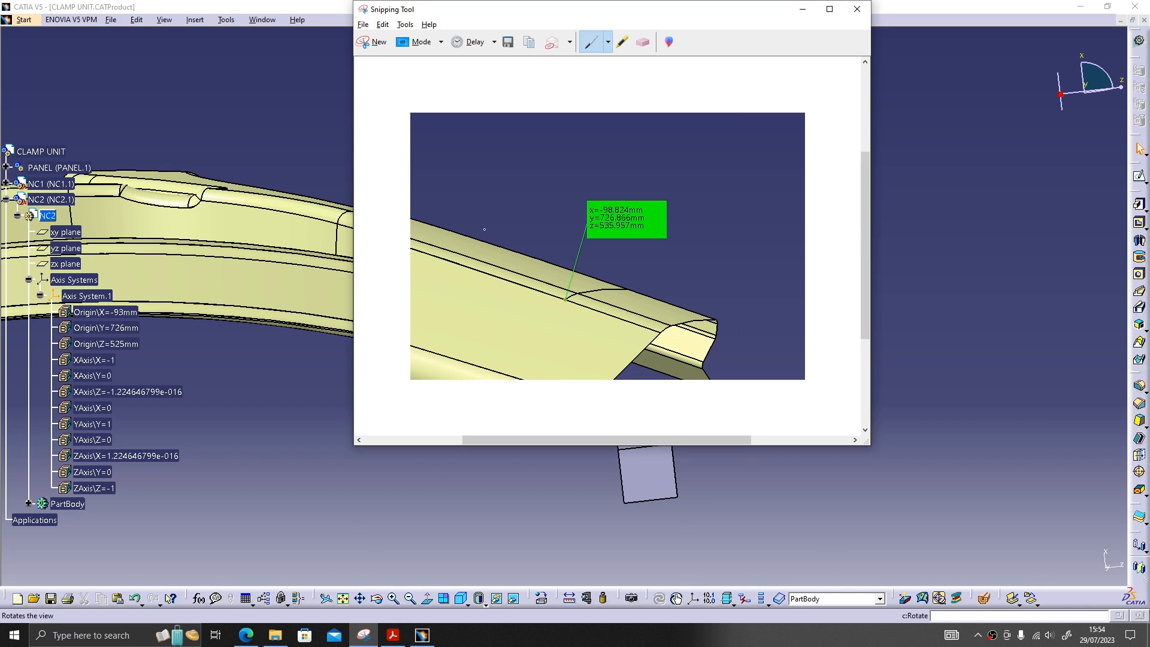
left_click(372, 41)
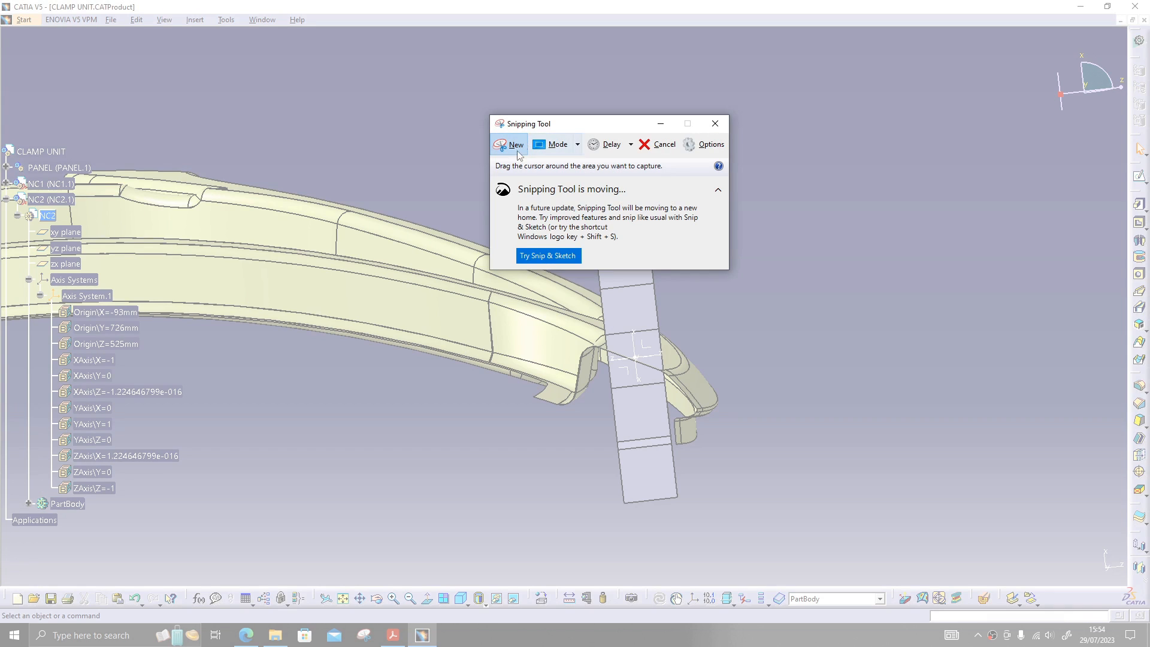
left_click_drag(416, 98, 834, 574)
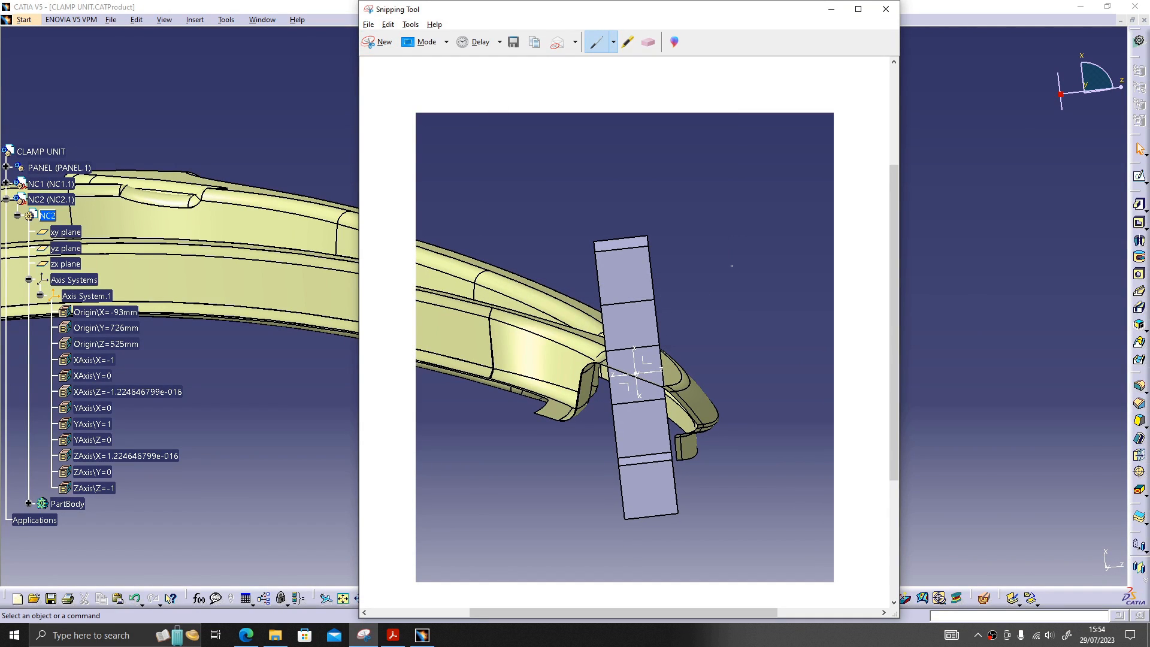
Step: Annotate the snip with a freehand L-shaped profile, an angled cut line and an arrow marked 15, and minimize Snipping Tool
mouse_move(700, 170)
left_mouse_down()
mouse_move(776, 169)
mouse_move(802, 193)
mouse_move(802, 254)
mouse_move(778, 254)
mouse_move(770, 201)
mouse_move(714, 202)
mouse_move(701, 170)
left_mouse_up()
left_click_drag(766, 225, 821, 266)
mouse_move(759, 227)
left_mouse_down()
mouse_move(749, 280)
mouse_move(756, 269)
left_mouse_up()
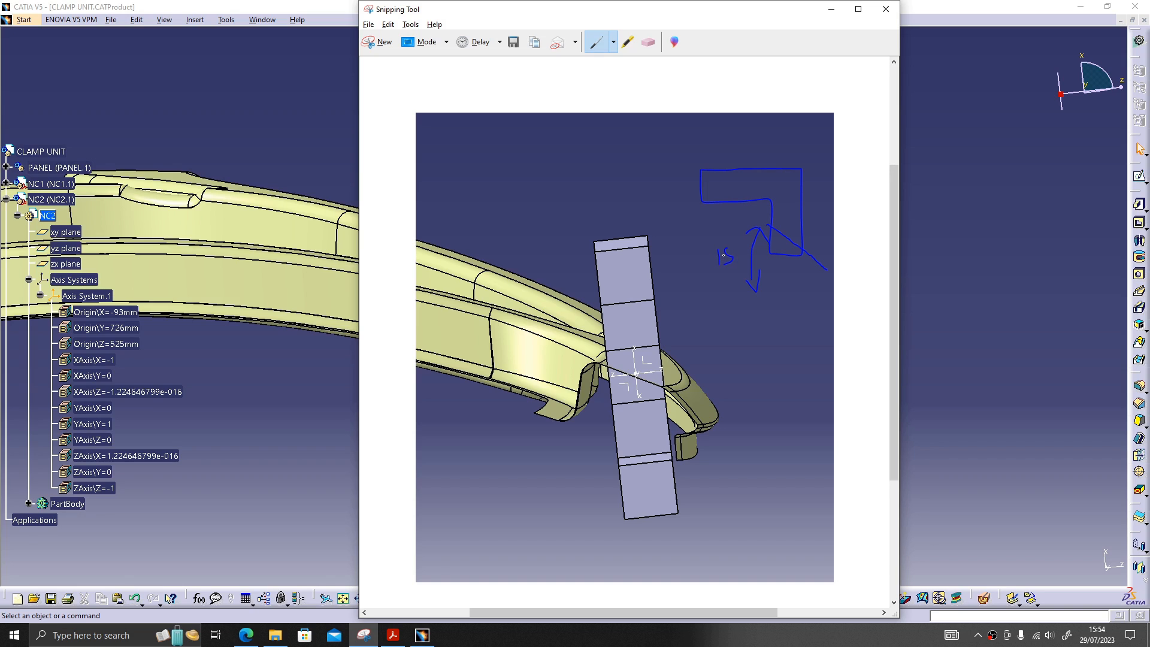
left_click_drag(727, 249, 741, 241)
left_click_drag(746, 156, 746, 176)
mouse_move(728, 139)
left_mouse_down()
mouse_move(758, 139)
mouse_move(726, 142)
left_mouse_up()
left_click_drag(764, 182, 772, 179)
left_click_drag(767, 225, 805, 255)
mouse_move(740, 340)
left_mouse_down()
mouse_move(768, 355)
mouse_move(748, 361)
left_mouse_up()
mouse_move(794, 146)
left_mouse_down()
mouse_move(827, 147)
mouse_move(782, 149)
mouse_move(790, 154)
left_mouse_up()
left_click(832, 9)
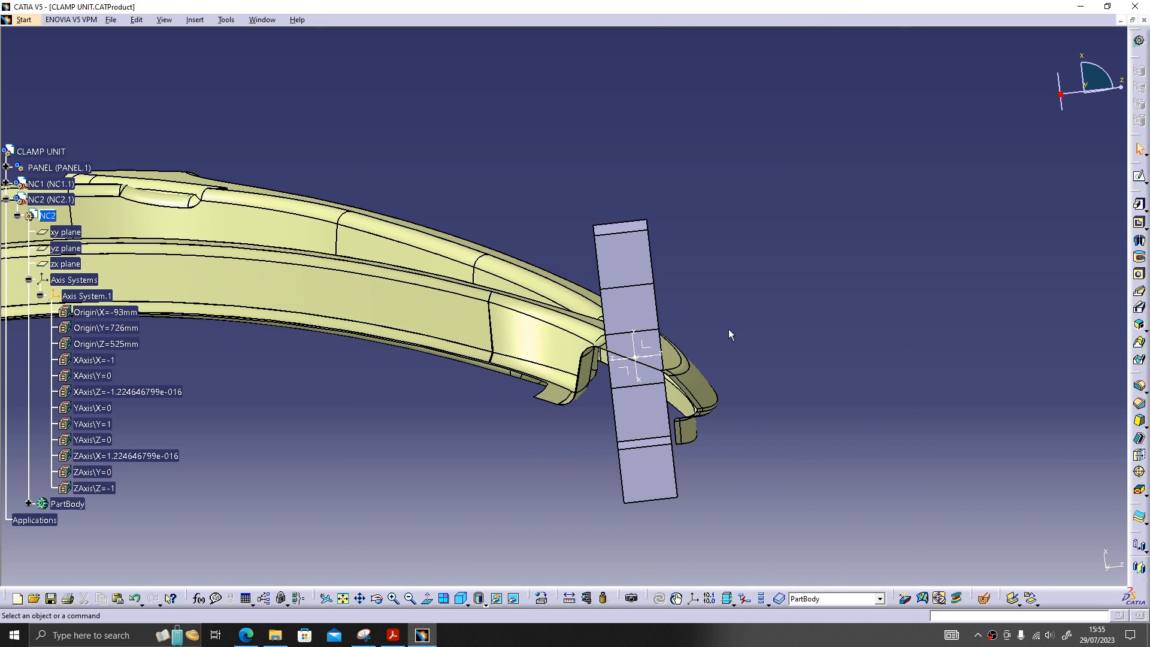
Step: Collapse the NC2 branch in the specification tree and hide the NC2 component
middle_click_drag(711, 242, 624, 380)
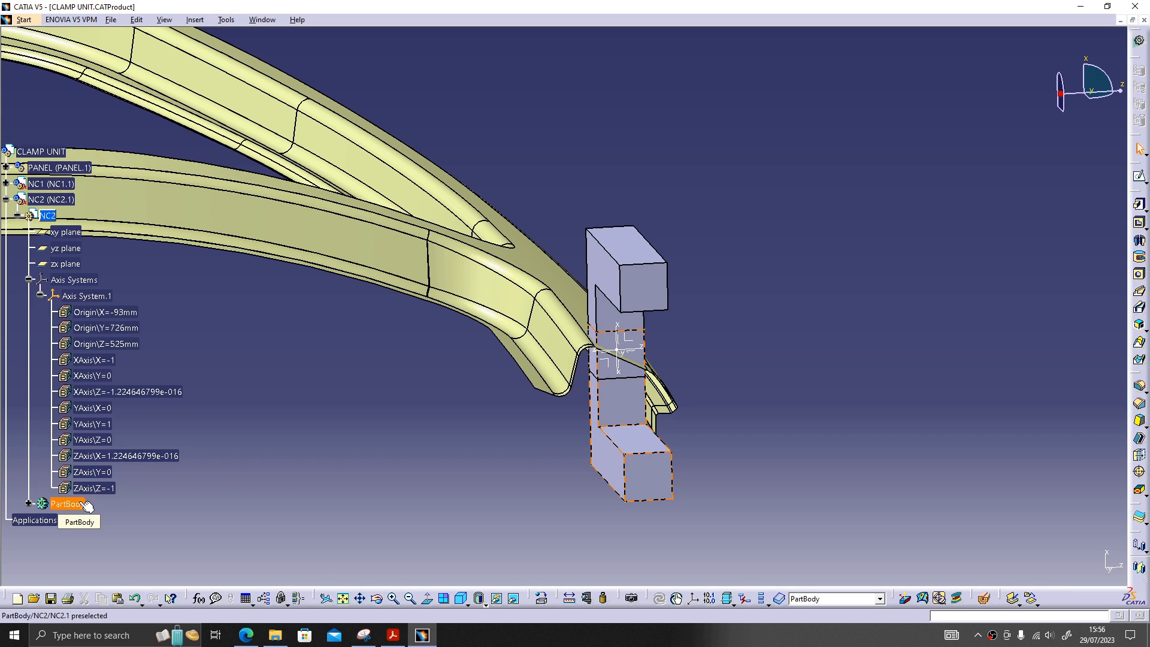
left_click(17, 217)
left_click(6, 199)
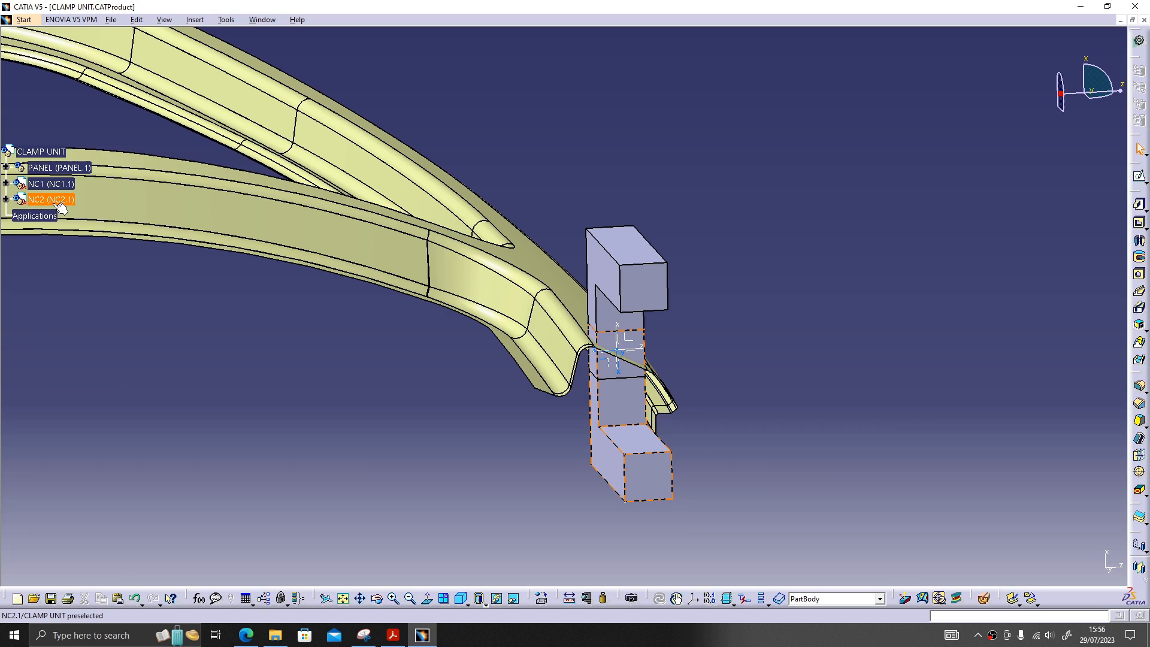
middle_click_drag(606, 459, 705, 384)
Step: Reveal NC1's structure in the specification tree, activate the NC1 part and switch to the Wireframe and Surface Design workbench
right_click(680, 261)
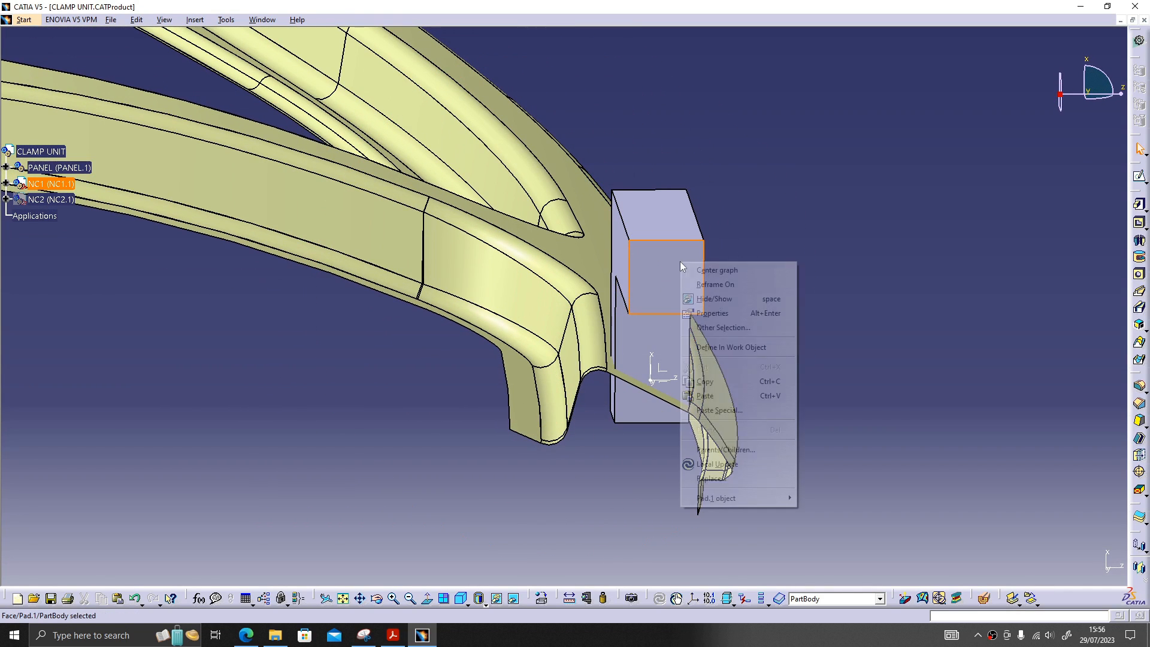
left_click(687, 267)
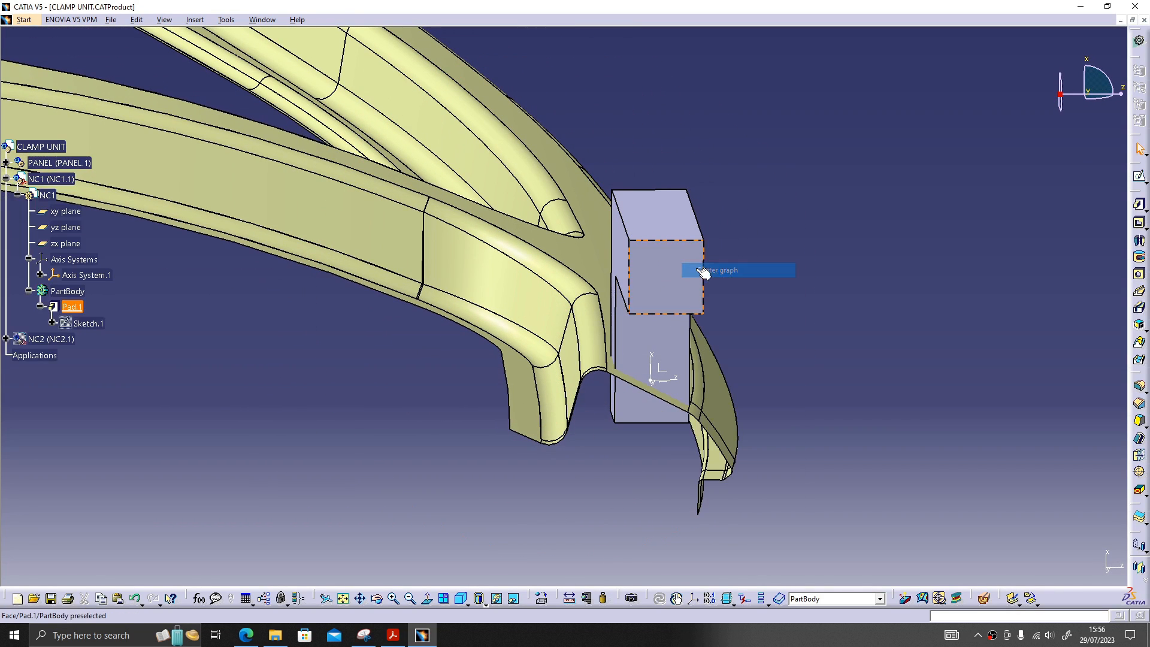
double_click(78, 291)
left_click(142, 311)
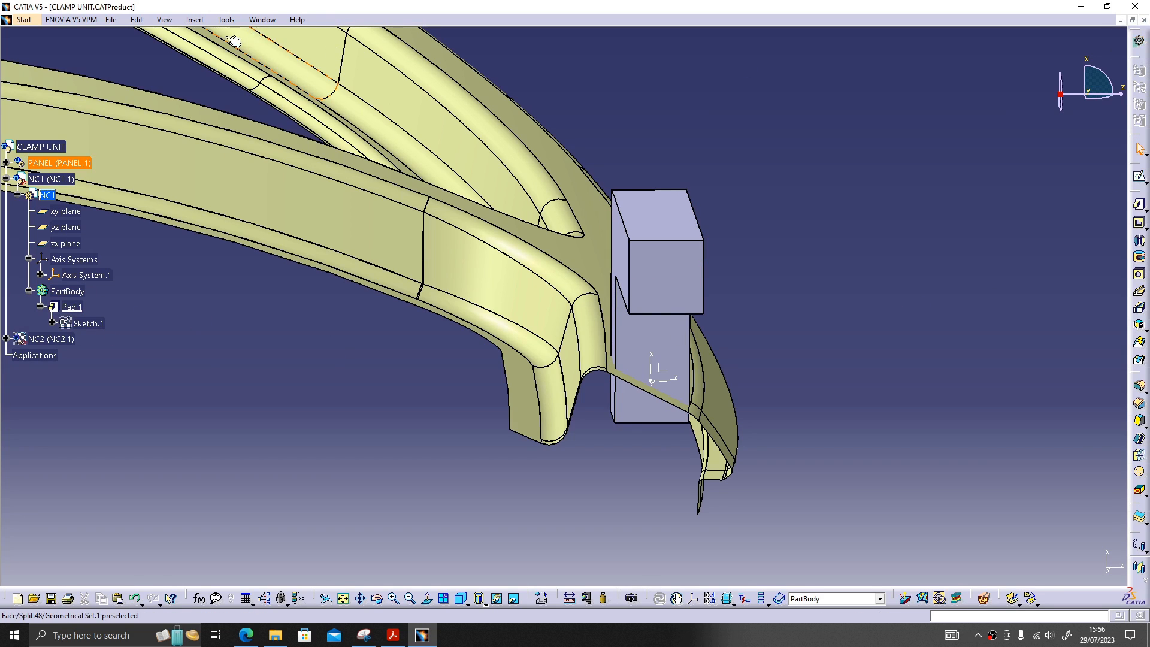
left_click(27, 20)
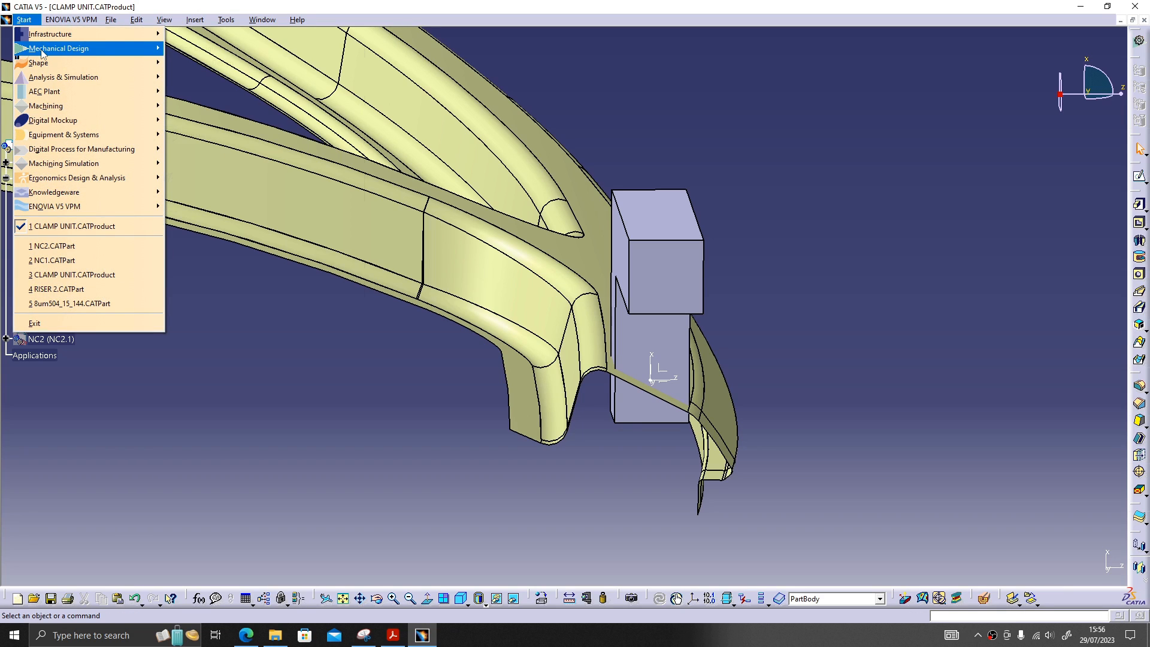
mouse_move(42, 50)
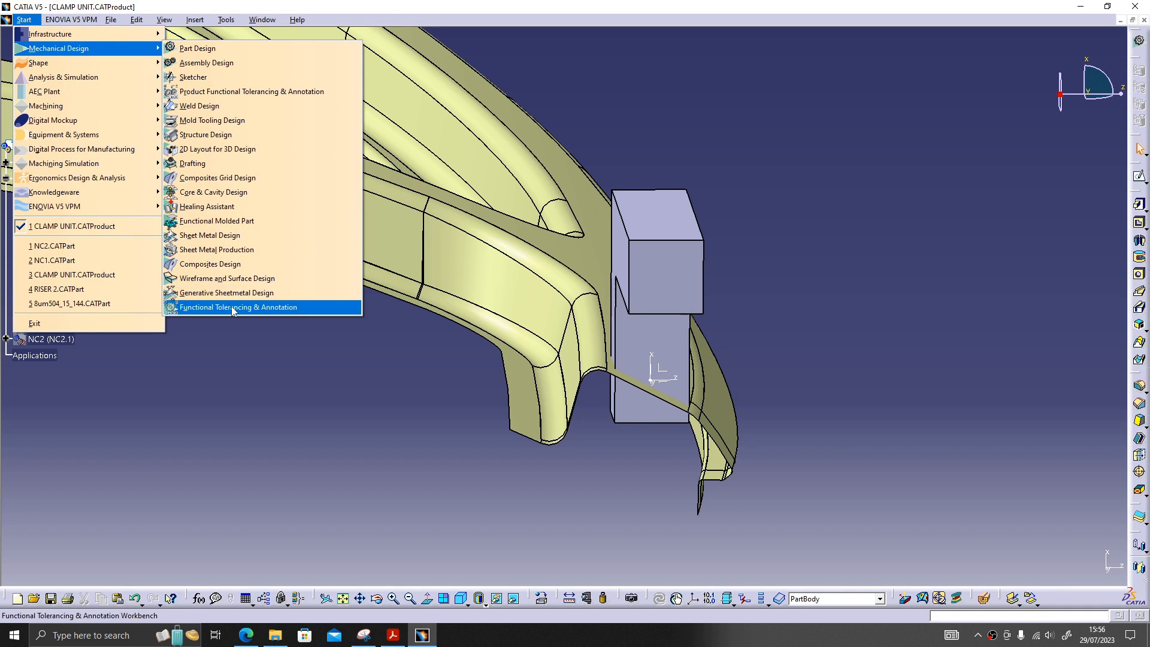
left_click(243, 280)
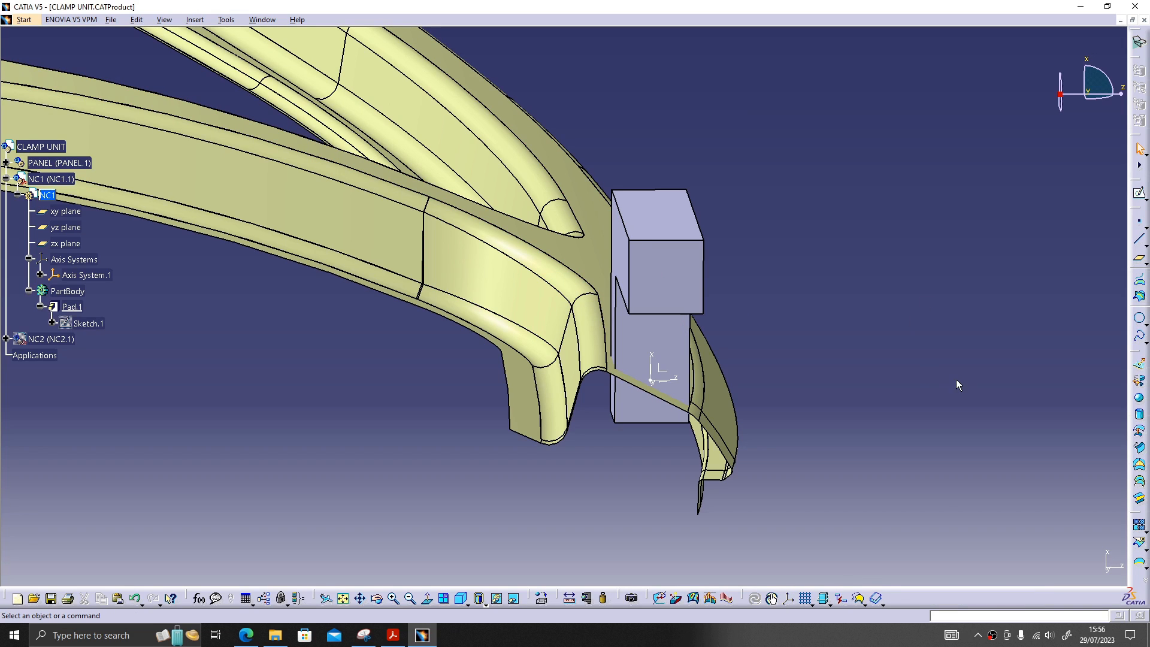
Step: Extract the panel's flat face that crosses the block into NC1, using no propagation
middle_click_drag(758, 384, 804, 384)
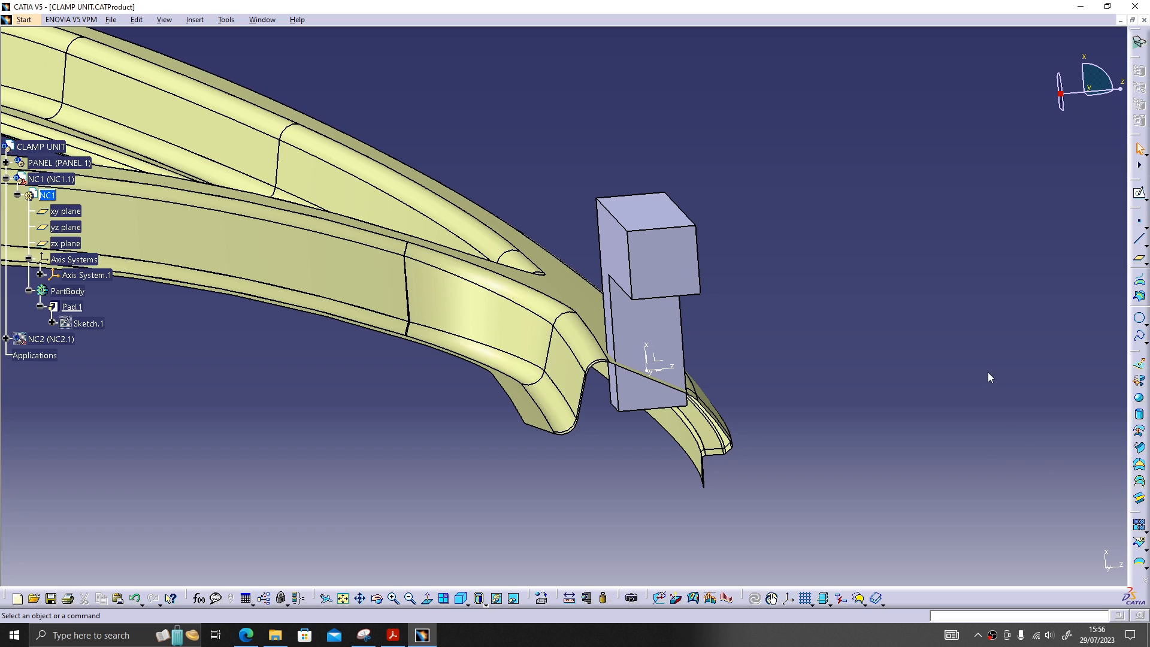
left_click_drag(990, 377, 993, 366)
left_click(1000, 413)
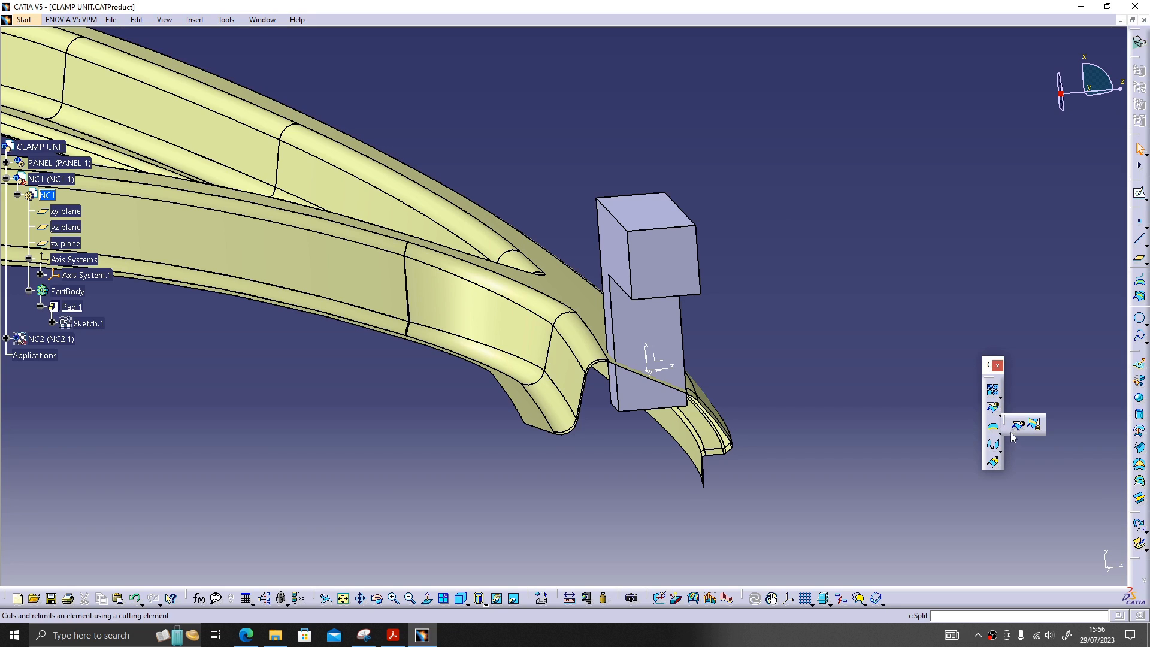
left_click(999, 450)
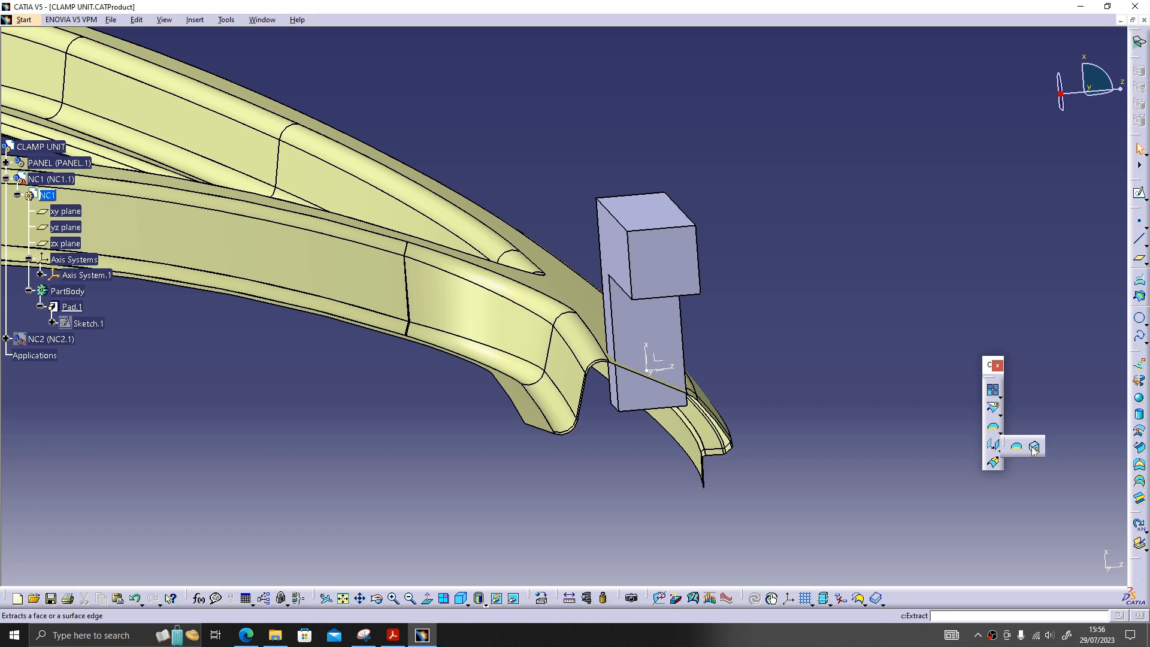
left_click(1035, 447)
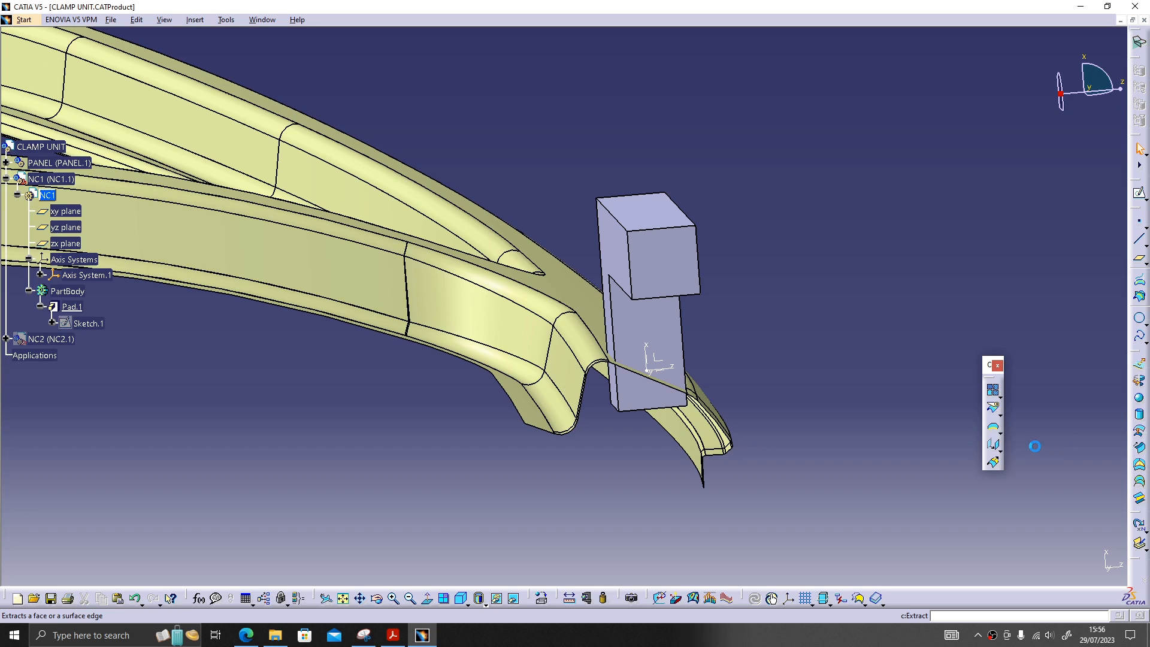
middle_click_drag(793, 303, 743, 329)
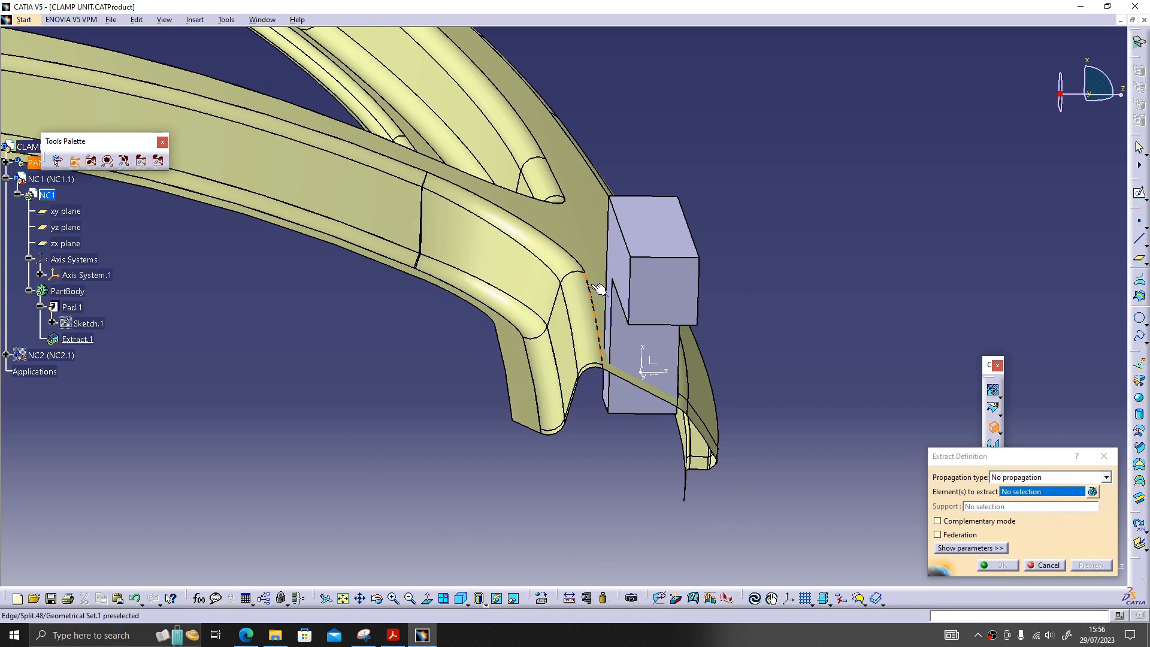
left_click(599, 282)
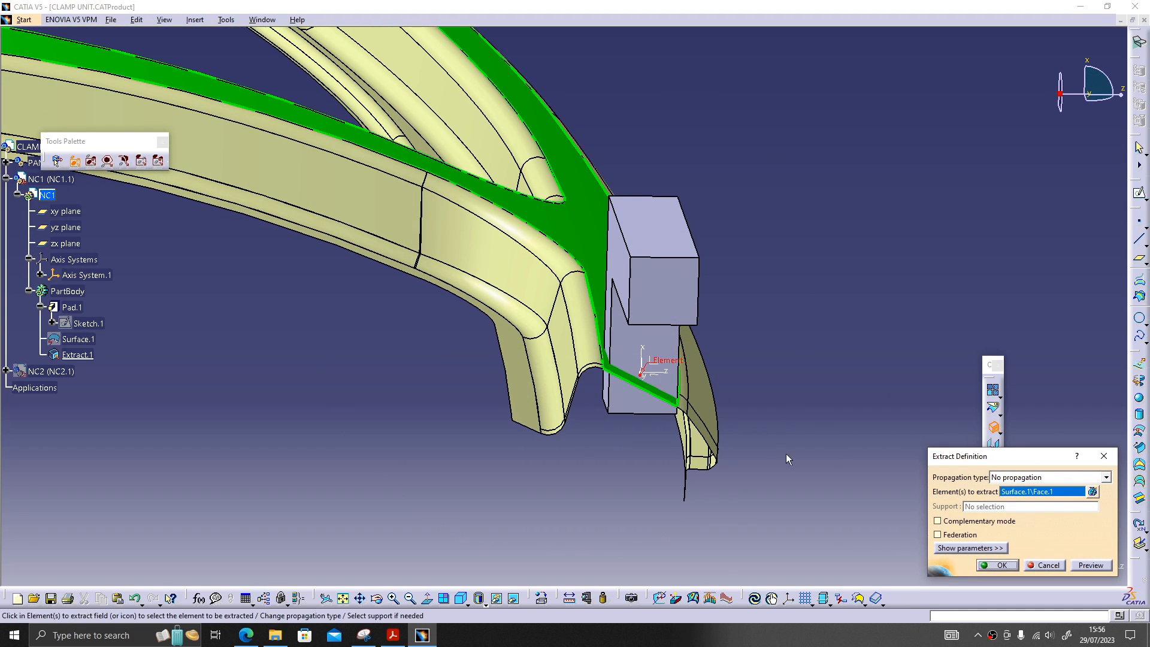
left_click(994, 566)
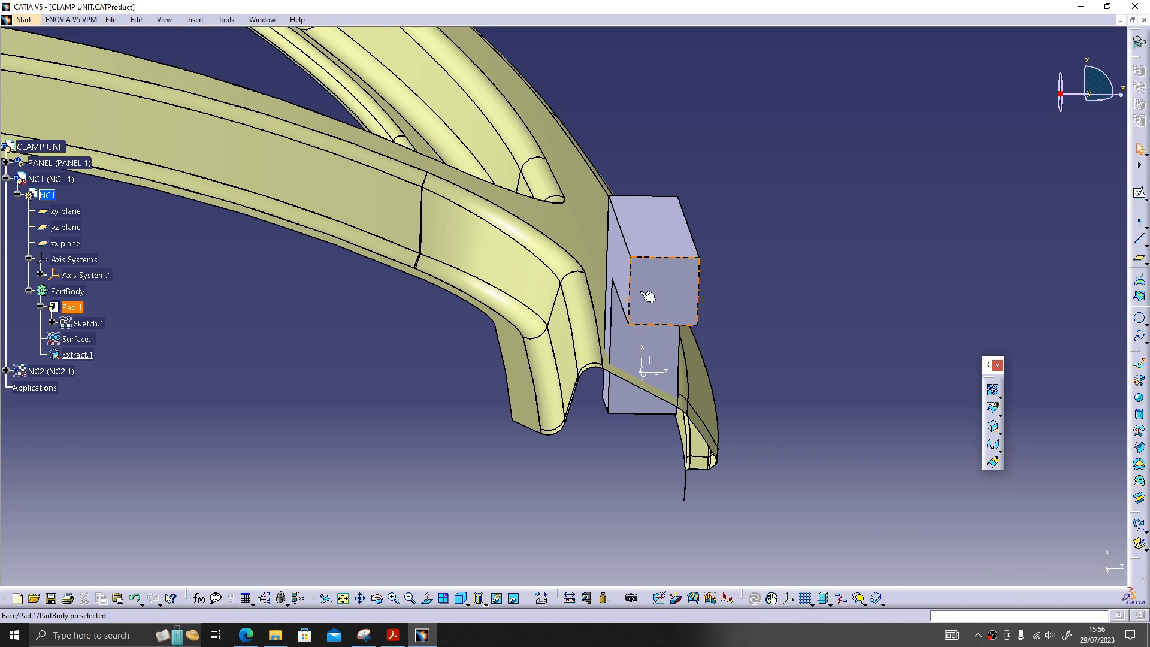
Step: Open NC1 in its own window and examine where the extracted surface crosses the block's leg
right_click(65, 180)
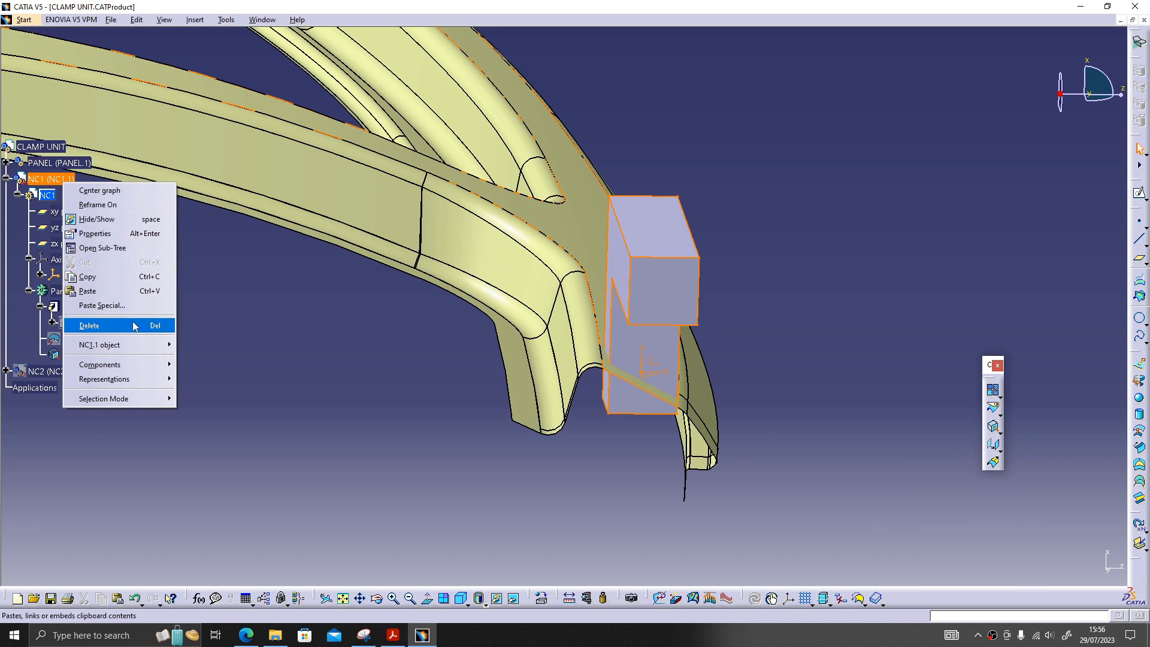
mouse_move(140, 346)
left_click(210, 359)
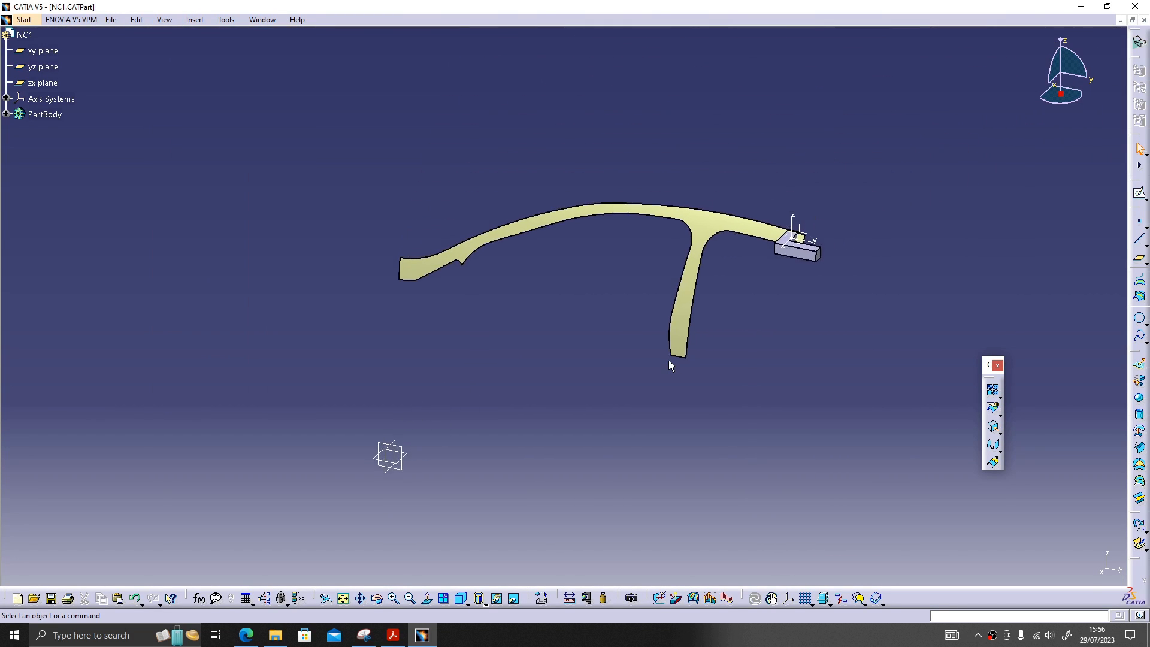
middle_click_drag(798, 352, 669, 388)
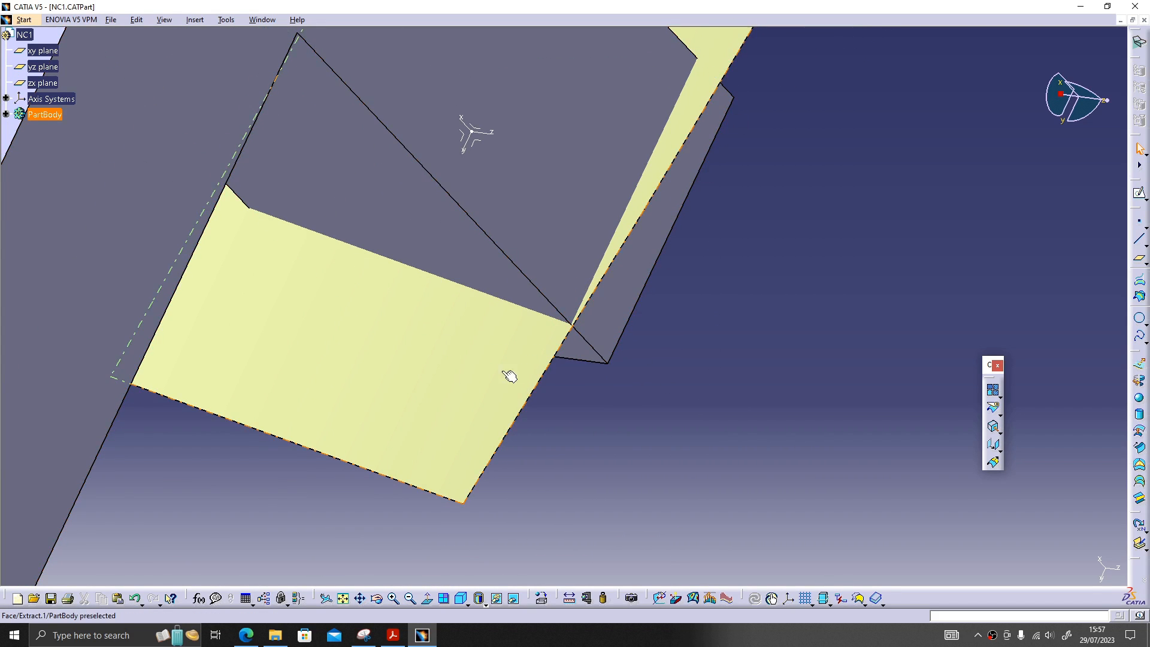
middle_click_drag(492, 323, 616, 366)
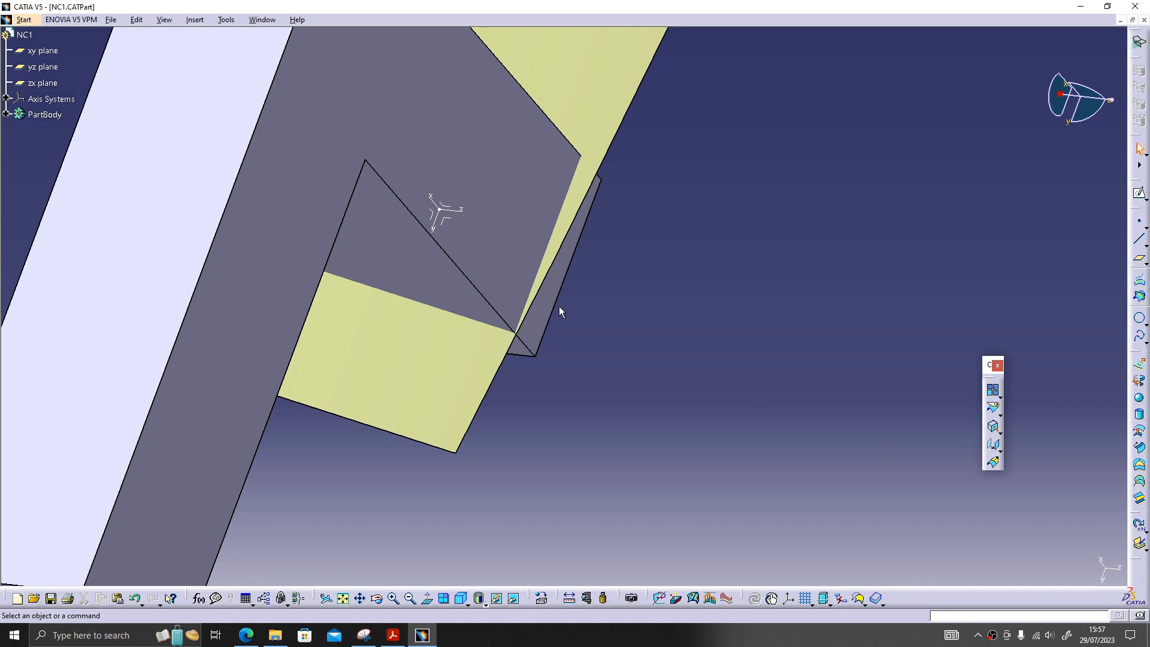
mouse_move(574, 391)
middle_mouse_down()
mouse_move(636, 340)
mouse_move(659, 354)
middle_mouse_up()
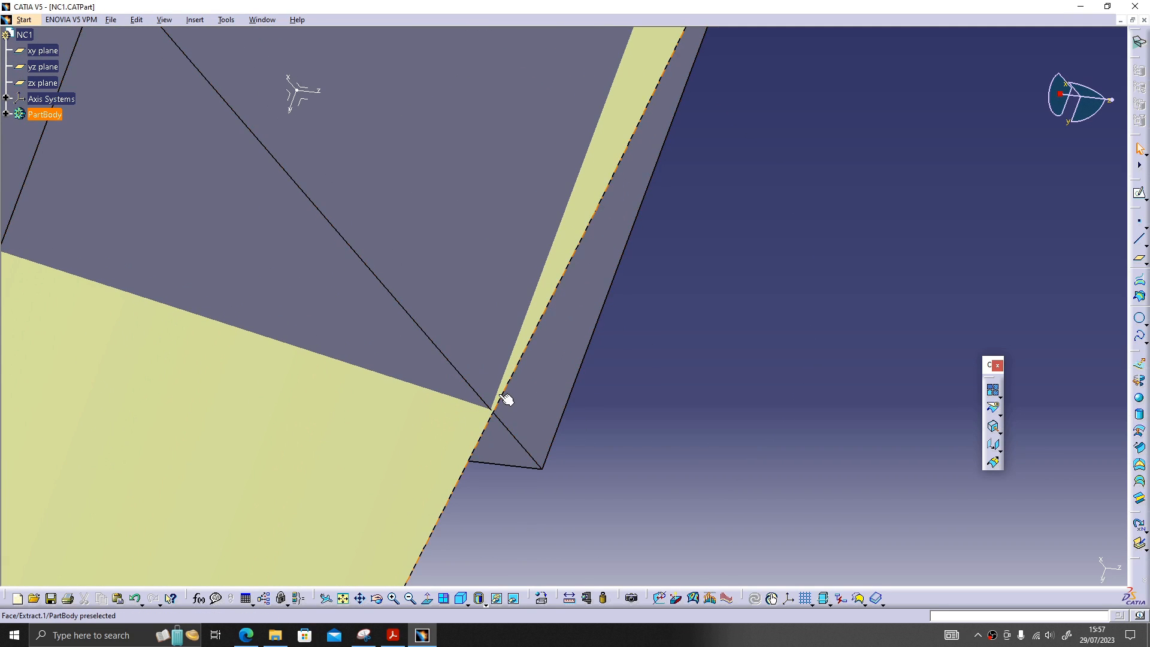
mouse_move(568, 329)
middle_mouse_down()
mouse_move(606, 362)
mouse_move(475, 154)
mouse_move(637, 360)
mouse_move(650, 303)
mouse_move(627, 198)
mouse_move(696, 409)
mouse_move(677, 398)
mouse_move(663, 419)
mouse_move(652, 395)
mouse_move(673, 414)
middle_mouse_up()
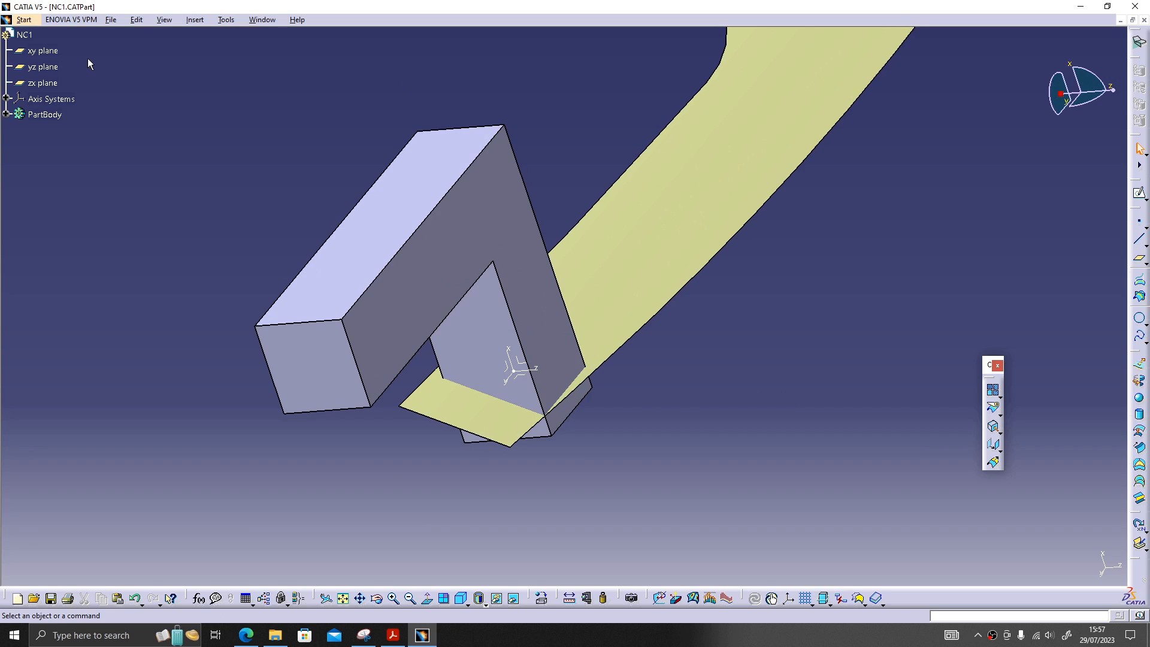
Step: Switch to Part Design and split the NC1 body with the extracted surface, keeping the L-shaped side
left_click(24, 20)
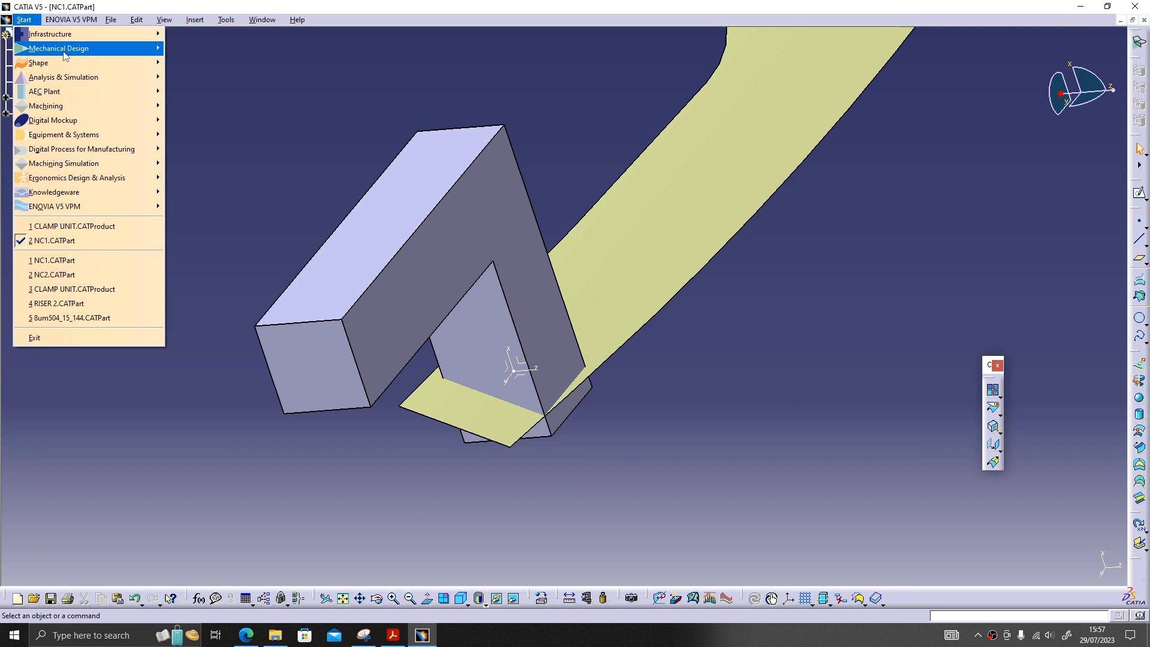
mouse_move(63, 48)
left_click(232, 49)
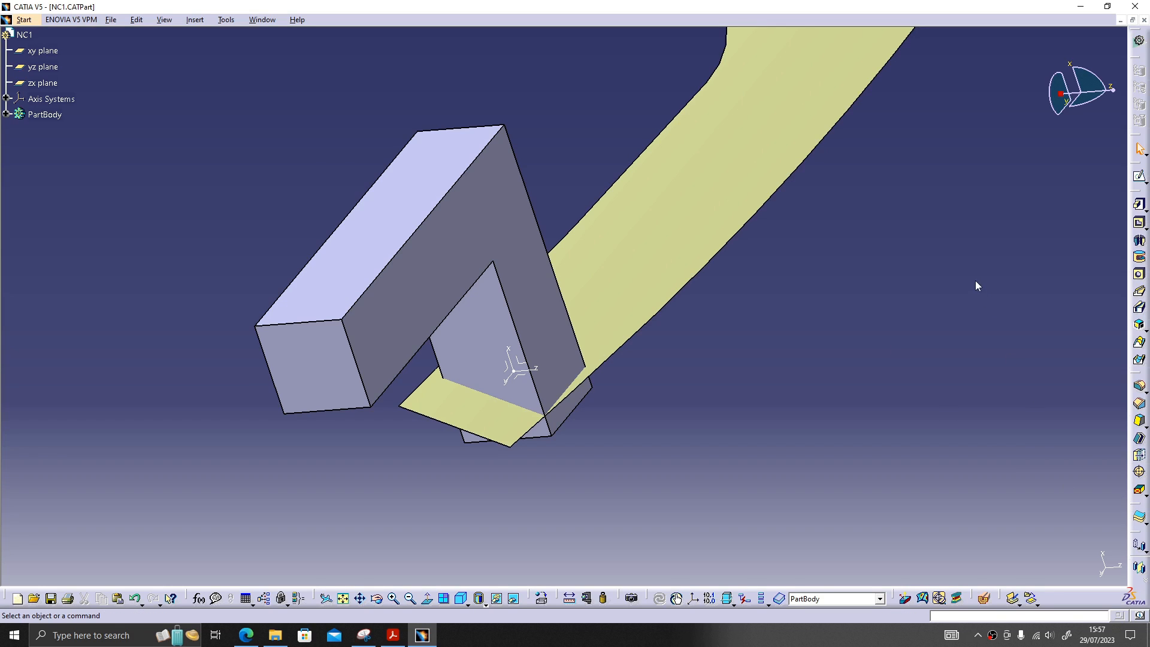
left_click(991, 304)
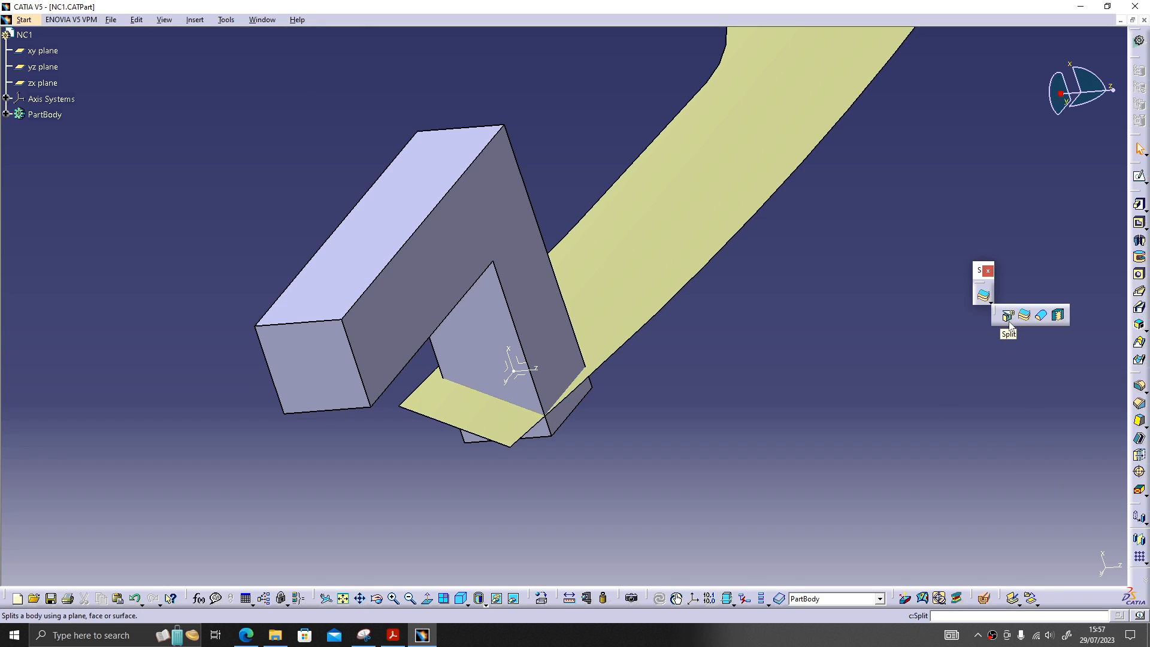
left_click(1008, 318)
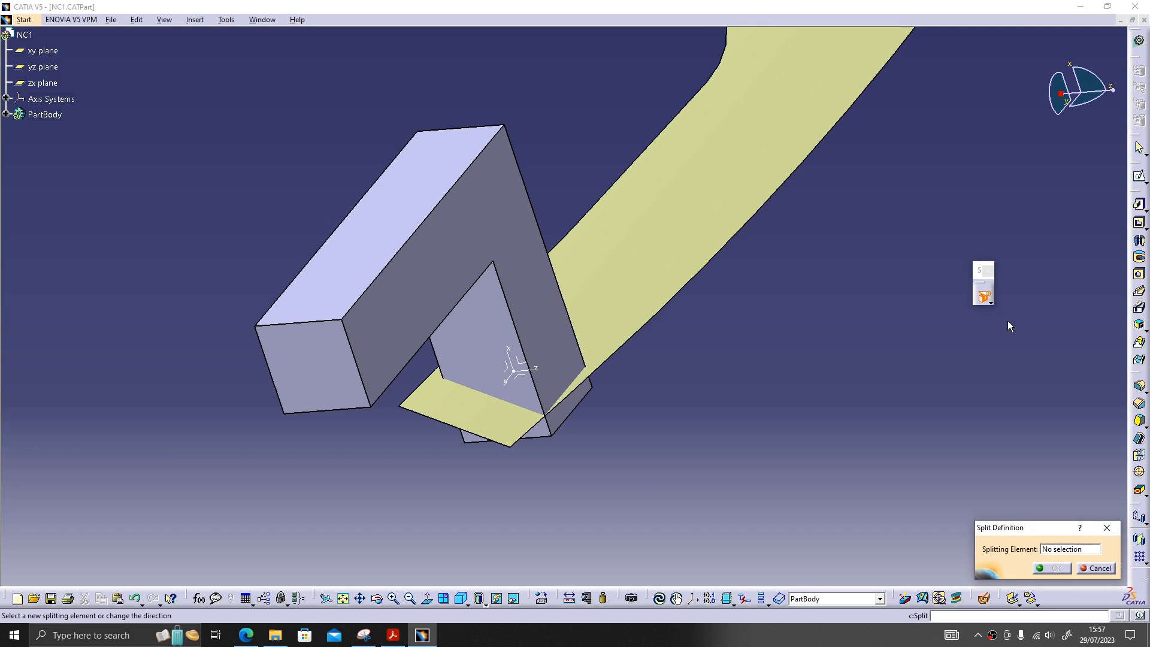
left_click(641, 293)
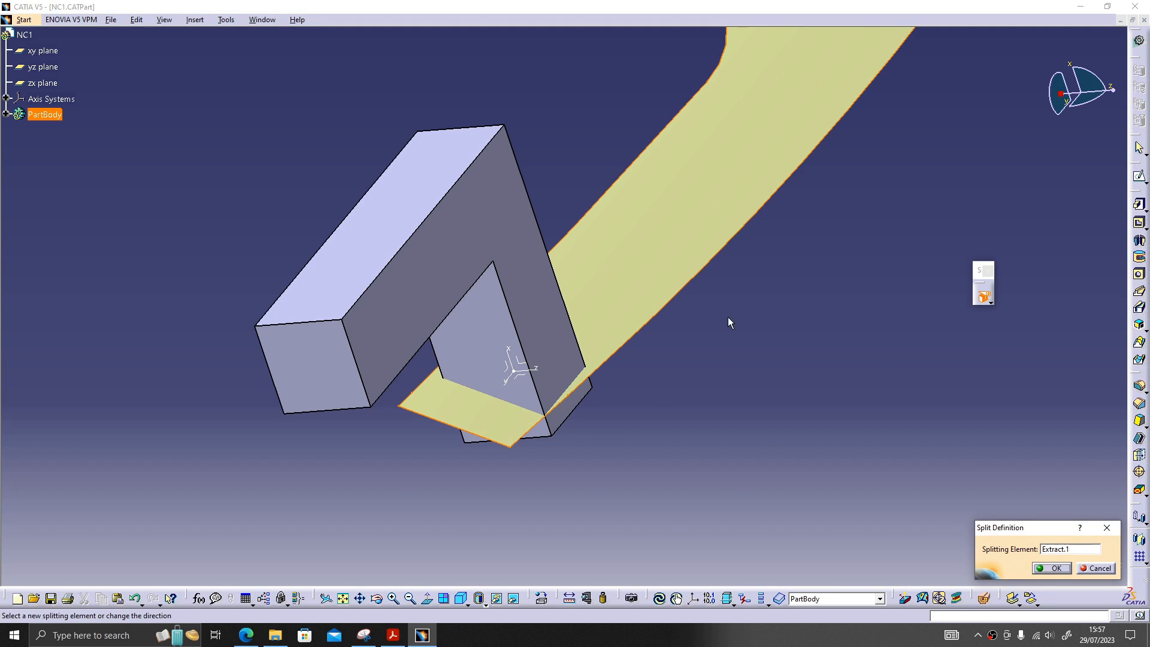
middle_click_drag(730, 323, 655, 358)
middle_click_drag(785, 265, 773, 240)
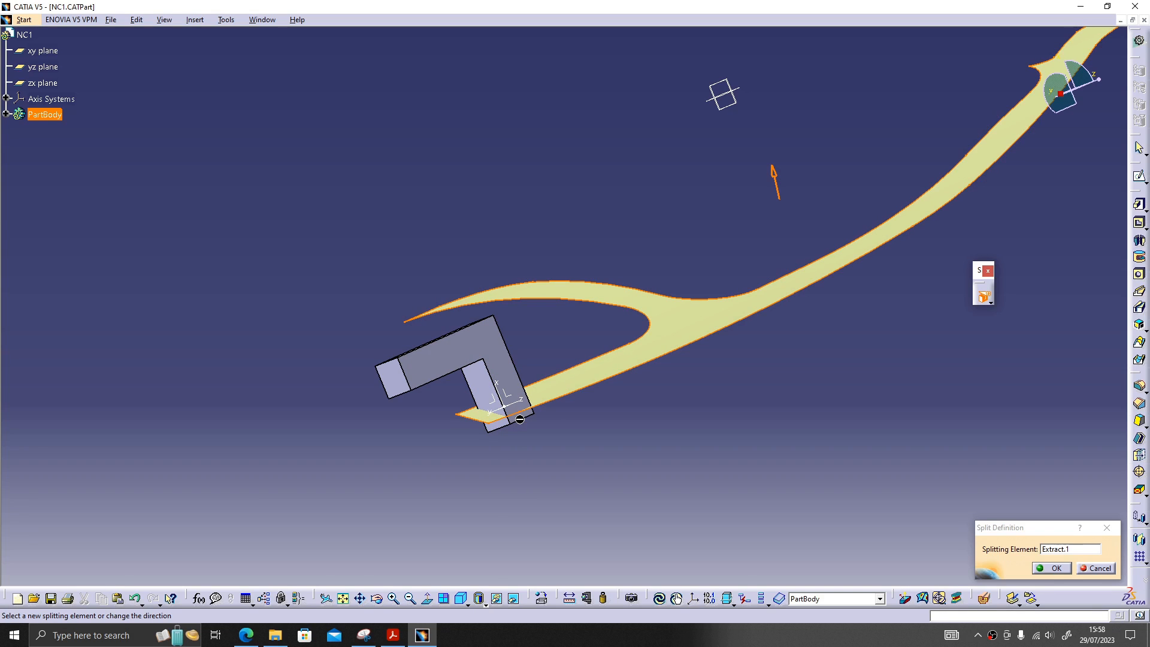
left_click(1055, 569)
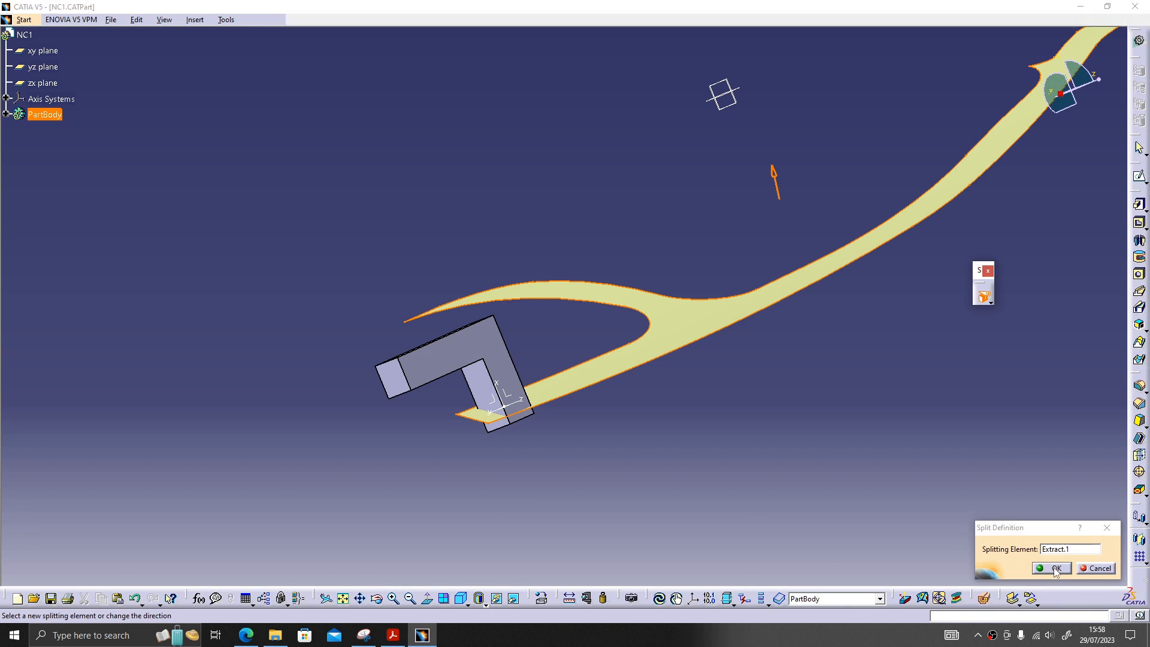
left_click(689, 427)
middle_click_drag(689, 426, 737, 281)
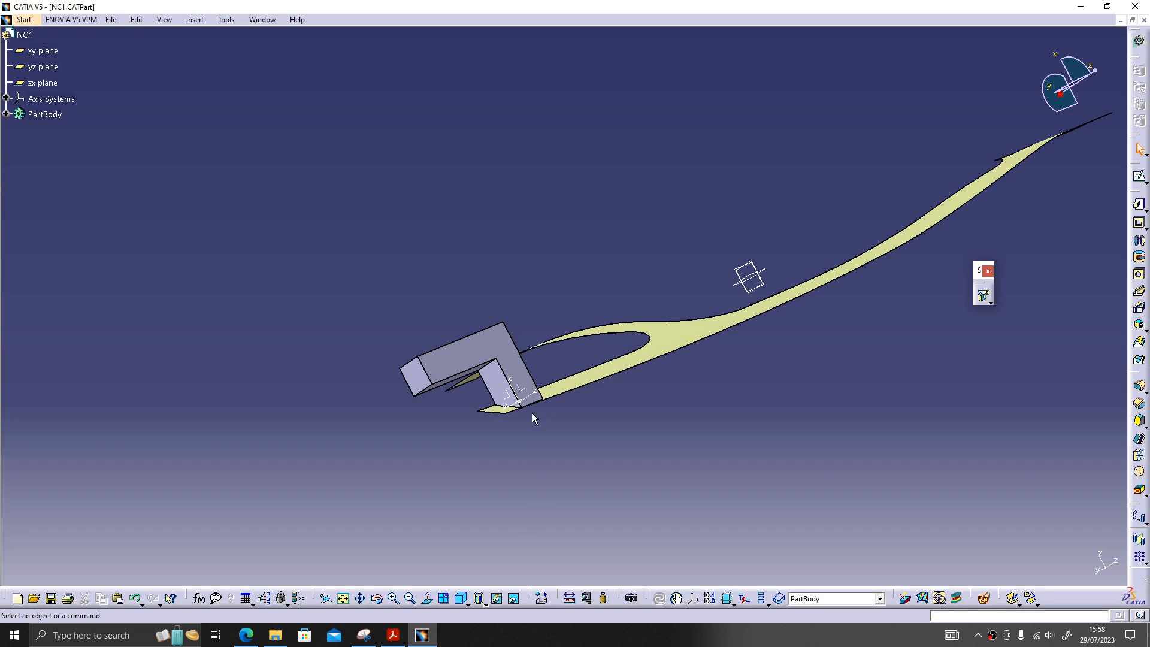
middle_click_drag(702, 441, 619, 360)
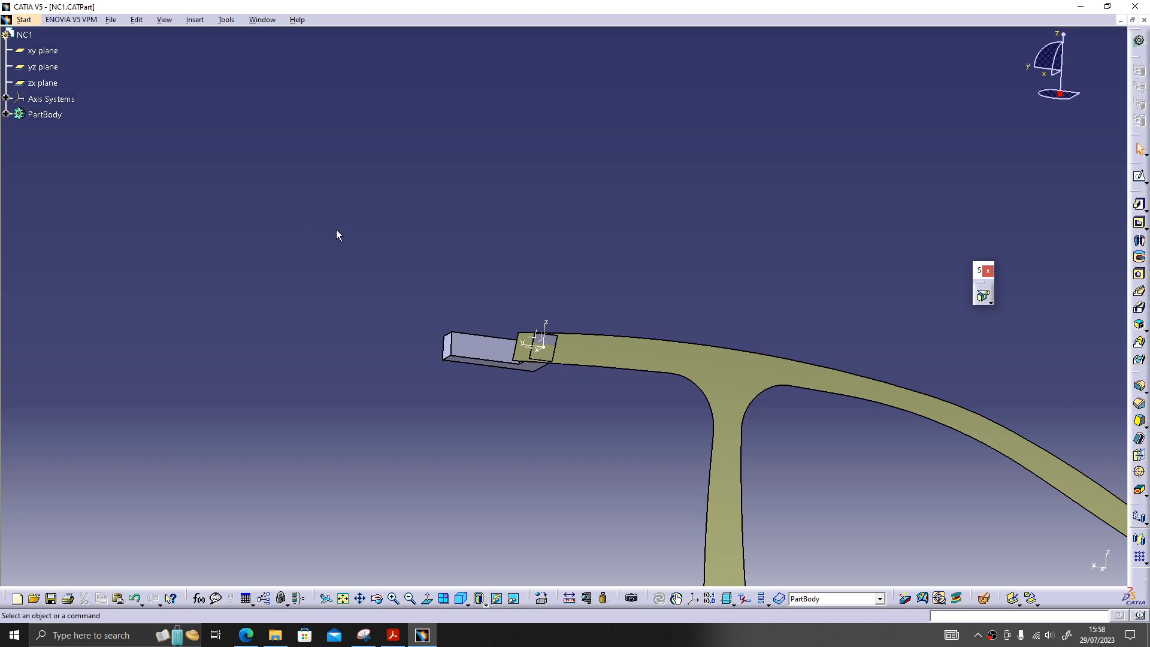
Step: Hide the extracted surface and examine the trimmed NC1 block and its angled cut face from several directions
left_click(606, 349)
key("space")
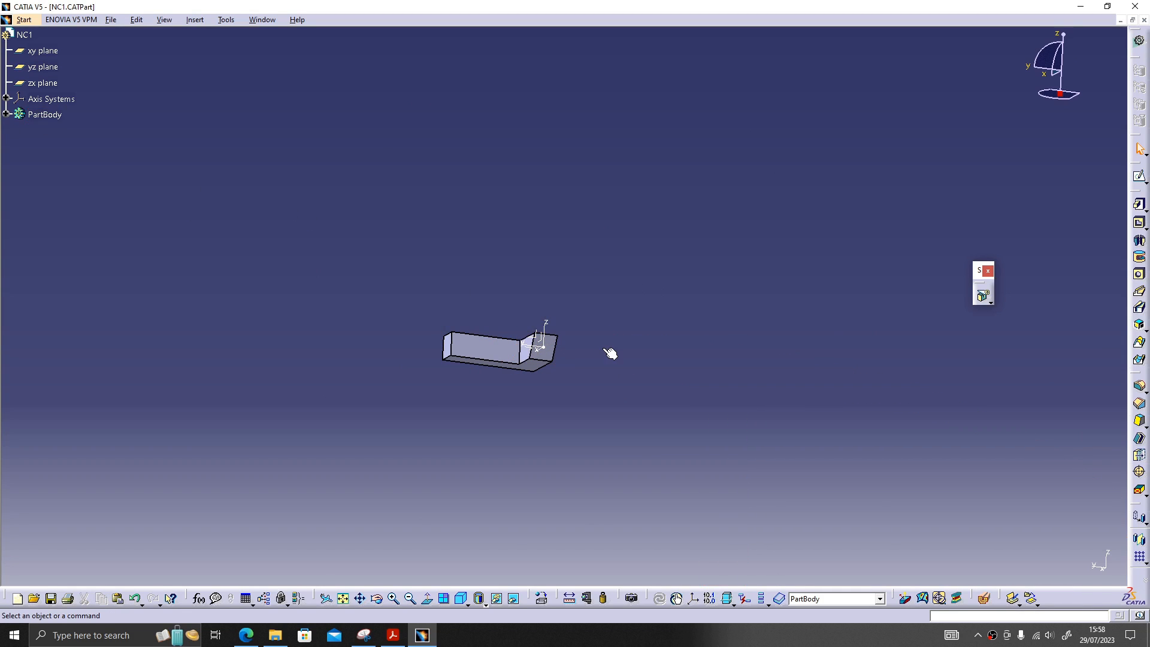
middle_click_drag(635, 408, 725, 434)
middle_click_drag(688, 371, 821, 356)
middle_click_drag(604, 211, 681, 251)
left_click_drag(1061, 94, 712, 293)
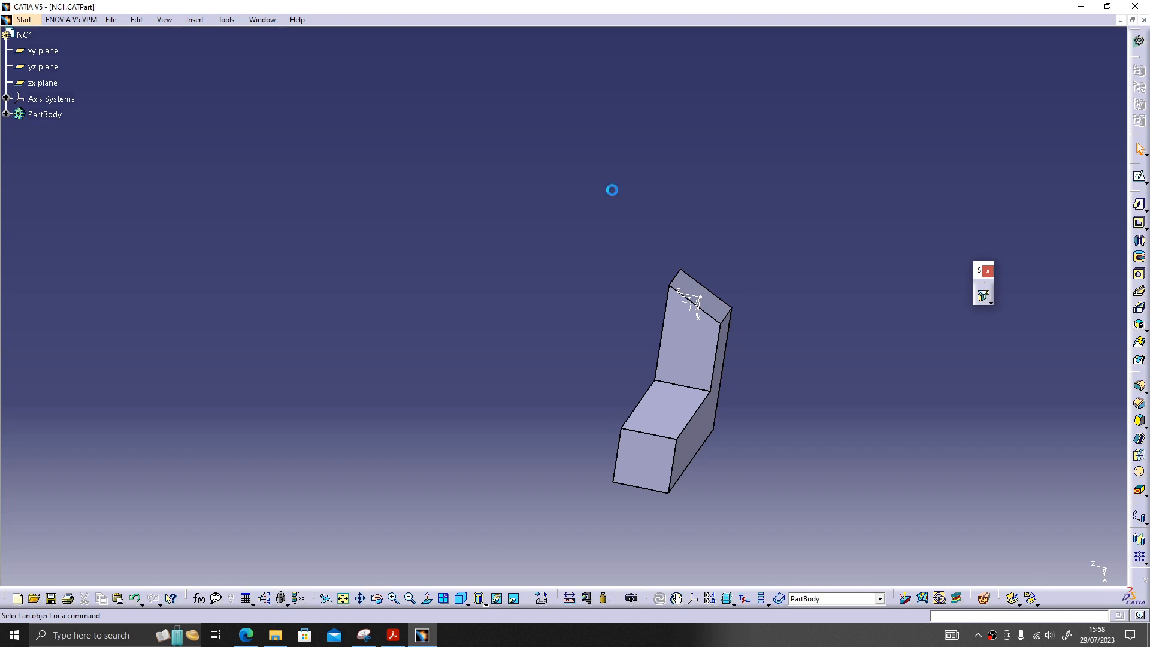
middle_click_drag(611, 188, 644, 195)
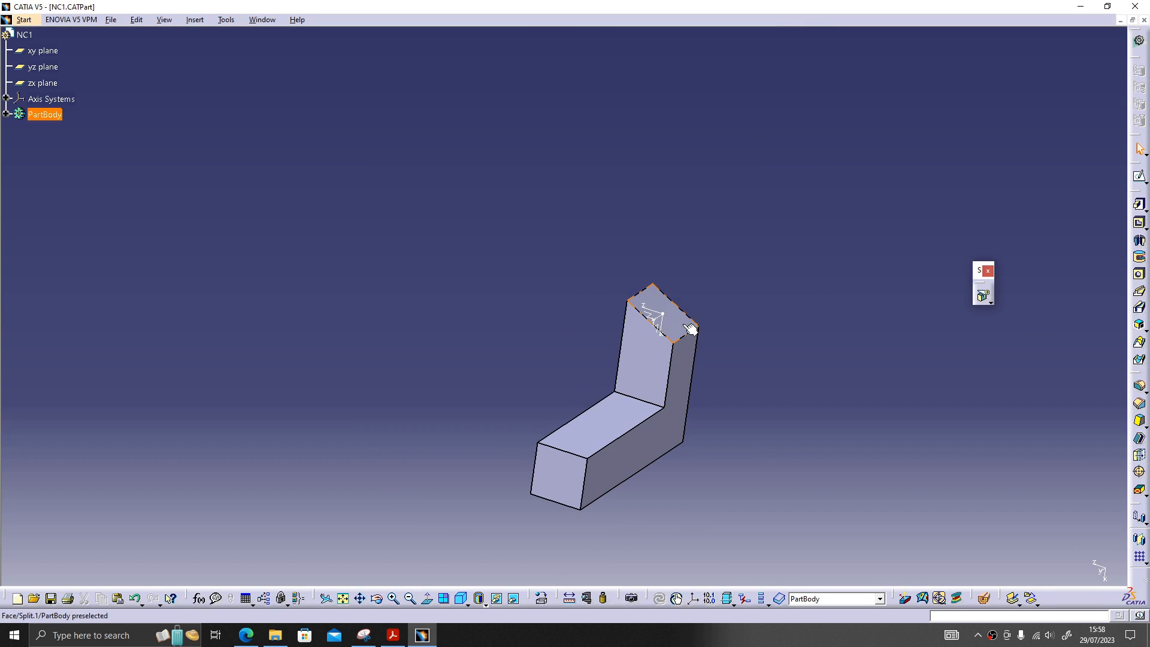
middle_click_drag(691, 329, 621, 333)
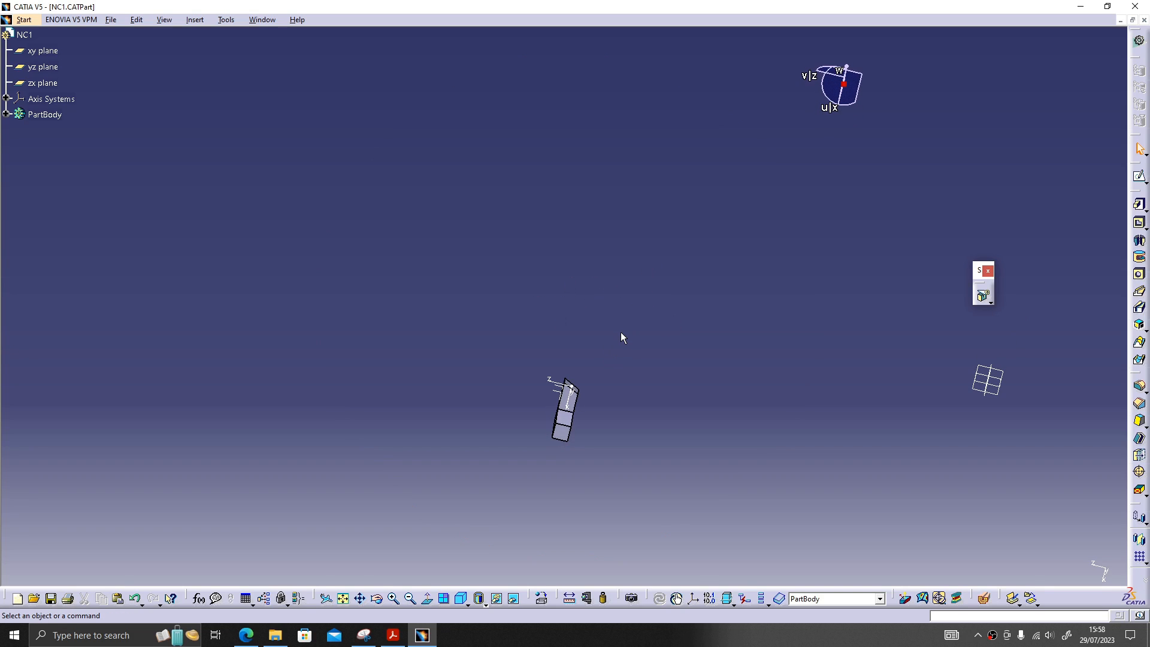
key("alt+v")
key("e")
middle_click_drag(623, 335, 602, 312)
Step: Measure between the block's L-shaped side face and the slanted edge of the cut face
left_click(569, 598)
left_click(504, 303)
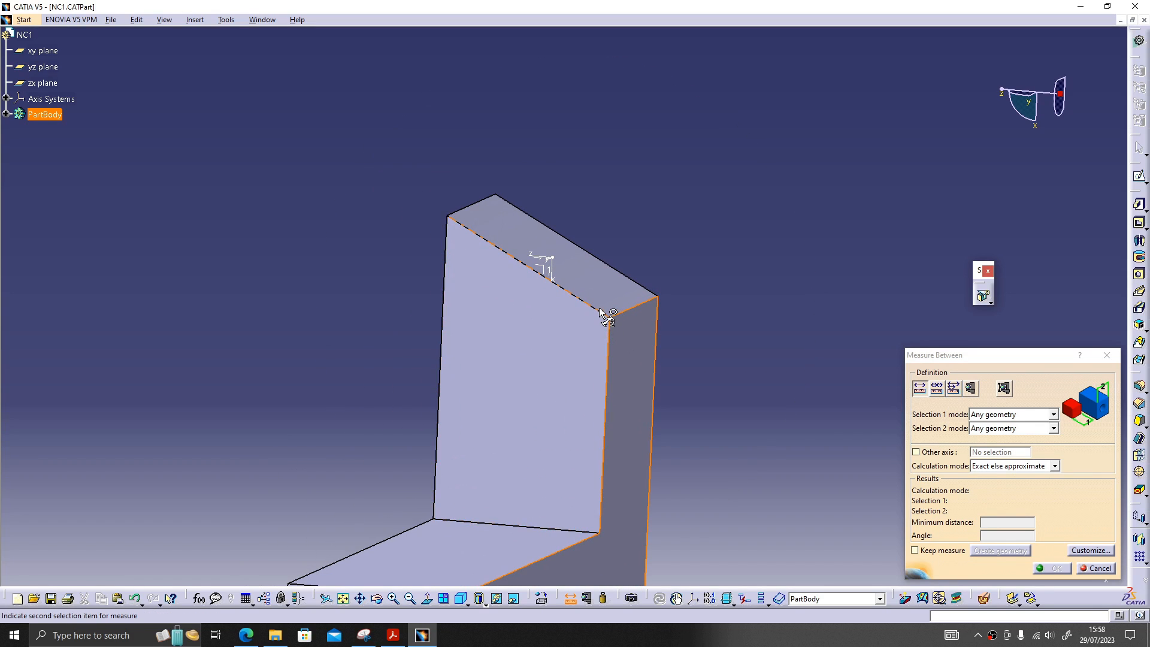
left_click(594, 307)
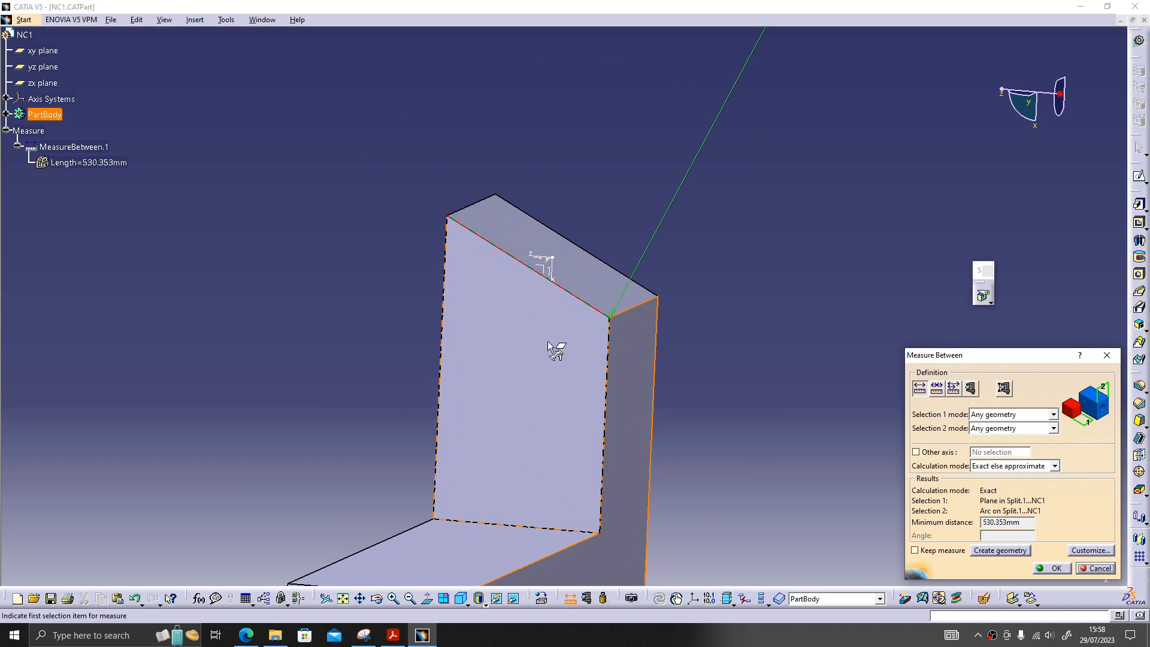
middle_click_drag(556, 351, 617, 569)
middle_click_drag(587, 458, 641, 283)
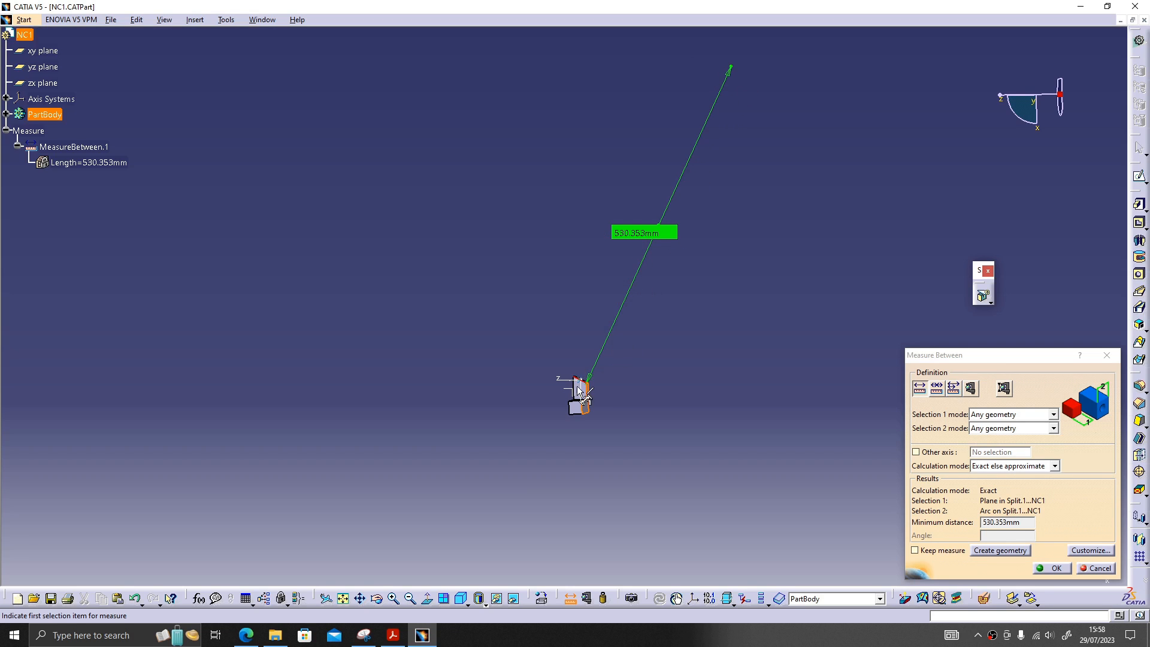
middle_click_drag(580, 392, 650, 299)
middle_click_drag(670, 312, 421, 371)
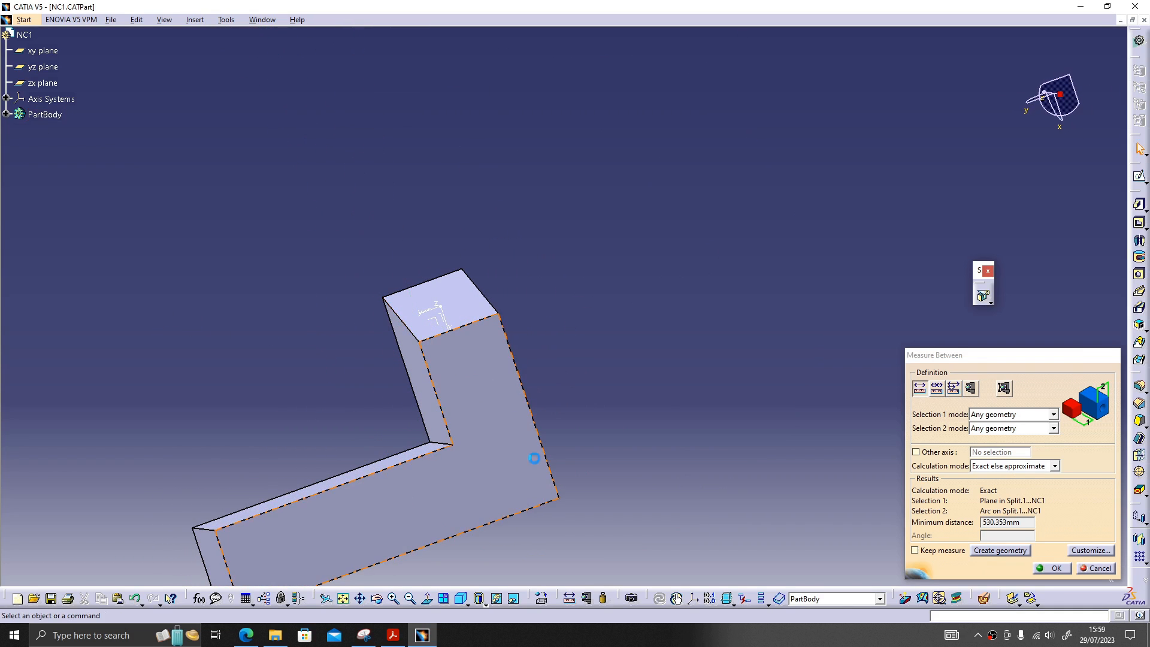
Step: Measure between the leg's long edge and the adjoining slanted cut edge, and inspect the trimmed leg
middle_click_drag(560, 494, 492, 366)
left_click(502, 357)
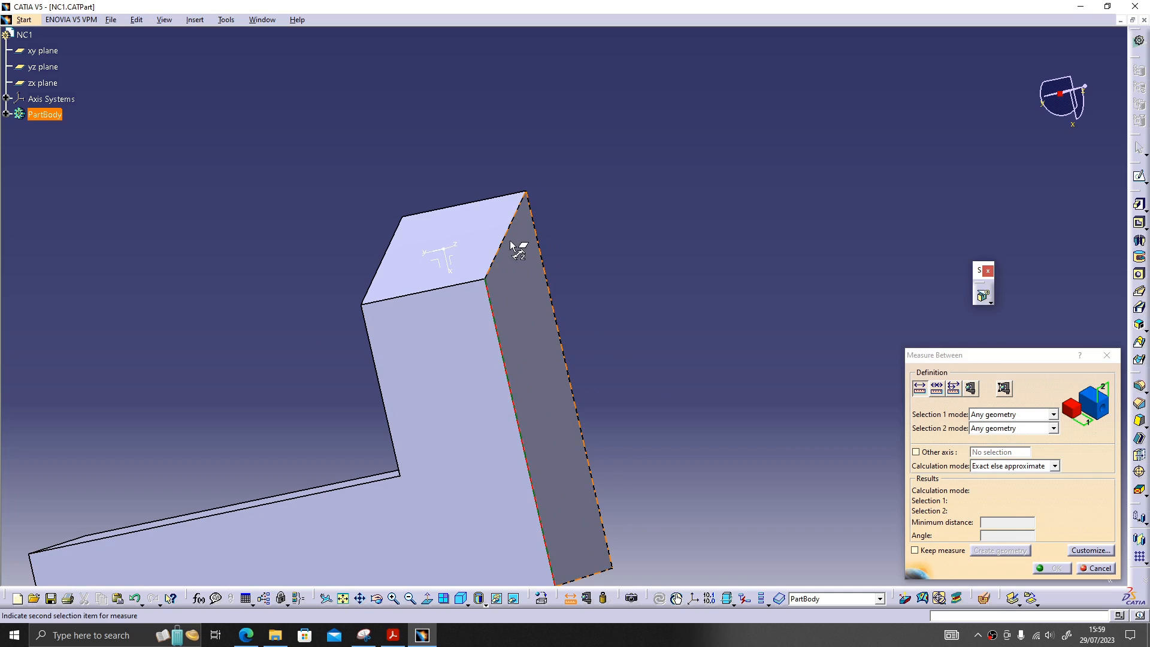
left_click(502, 254)
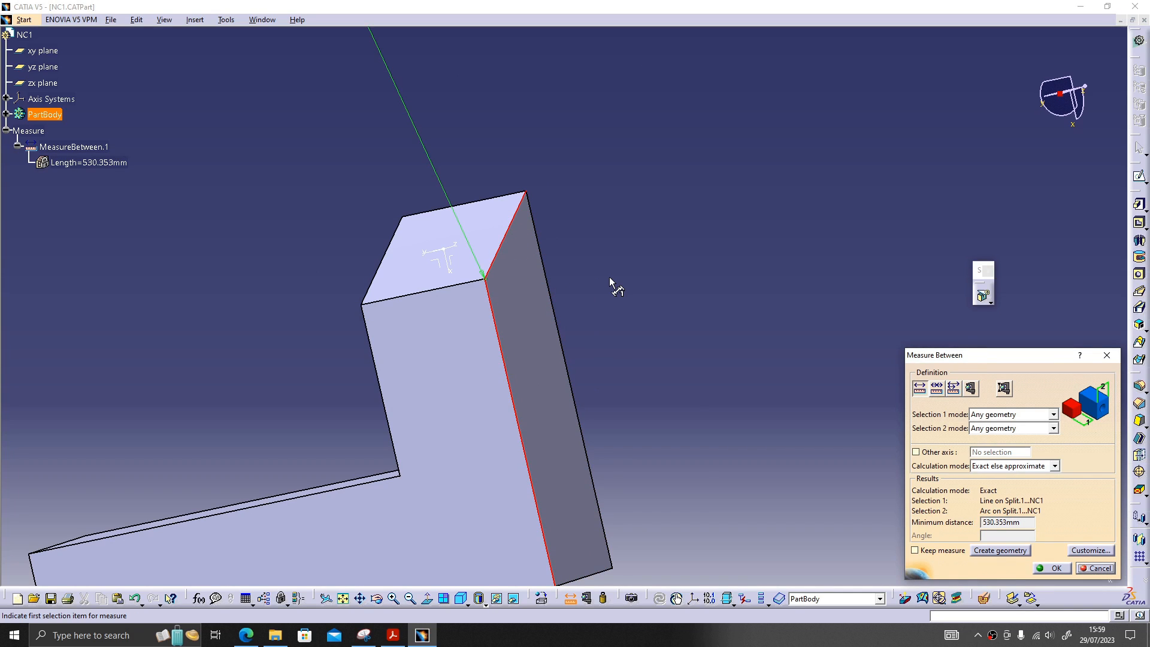
key("Escape")
middle_click_drag(565, 254, 705, 282)
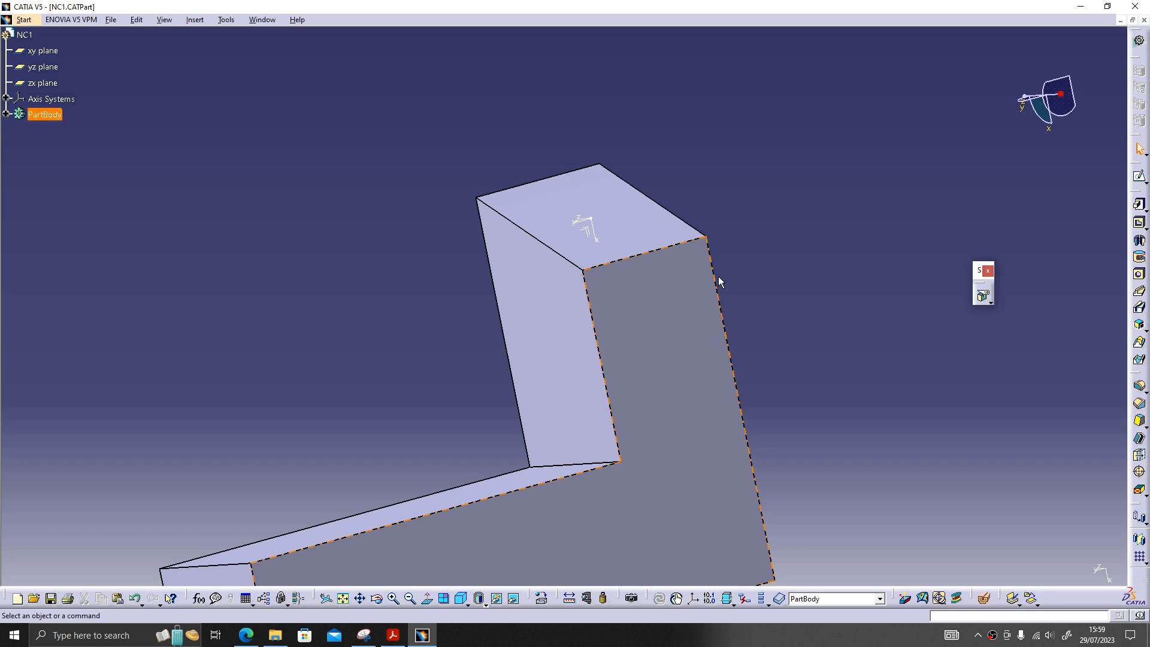
middle_click_drag(547, 347, 720, 325)
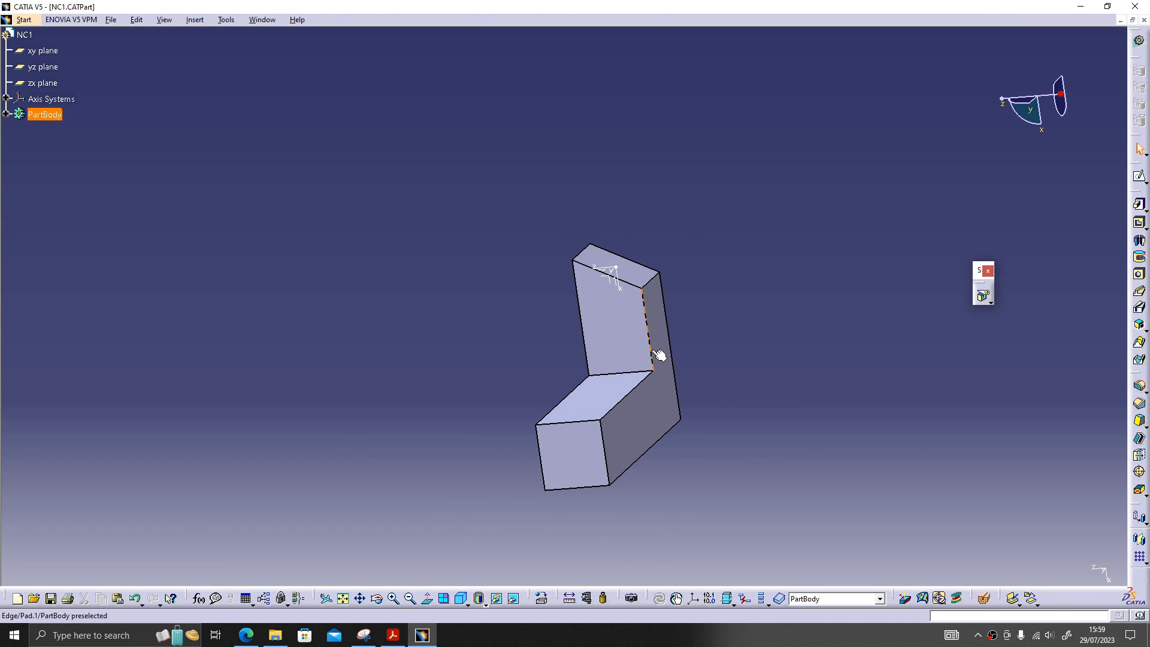
Step: Close the NC1 part and save its changes
middle_click_drag(660, 352, 693, 294)
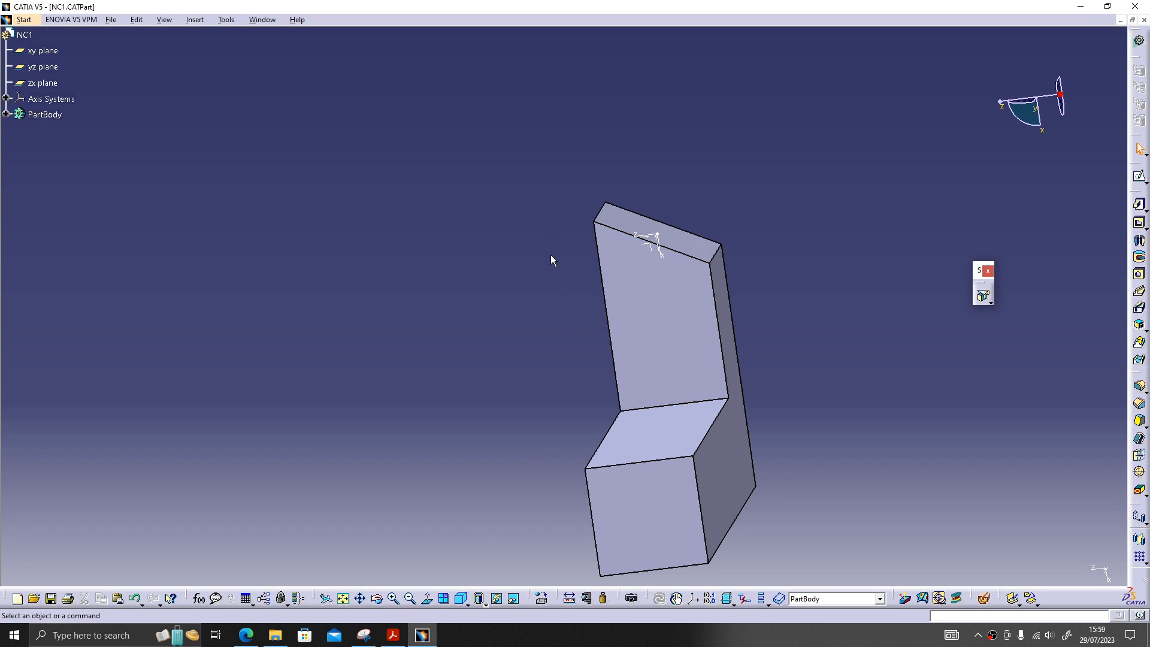
middle_click_drag(551, 254, 575, 255)
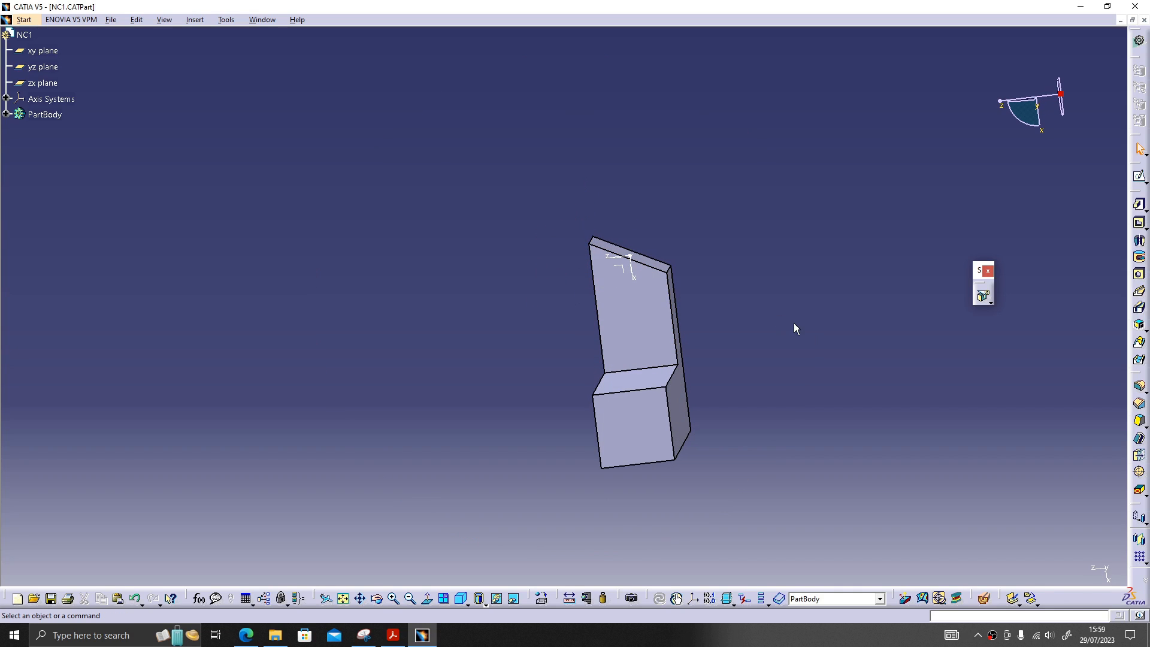
middle_click_drag(770, 318, 798, 310)
key("ctrl+F4")
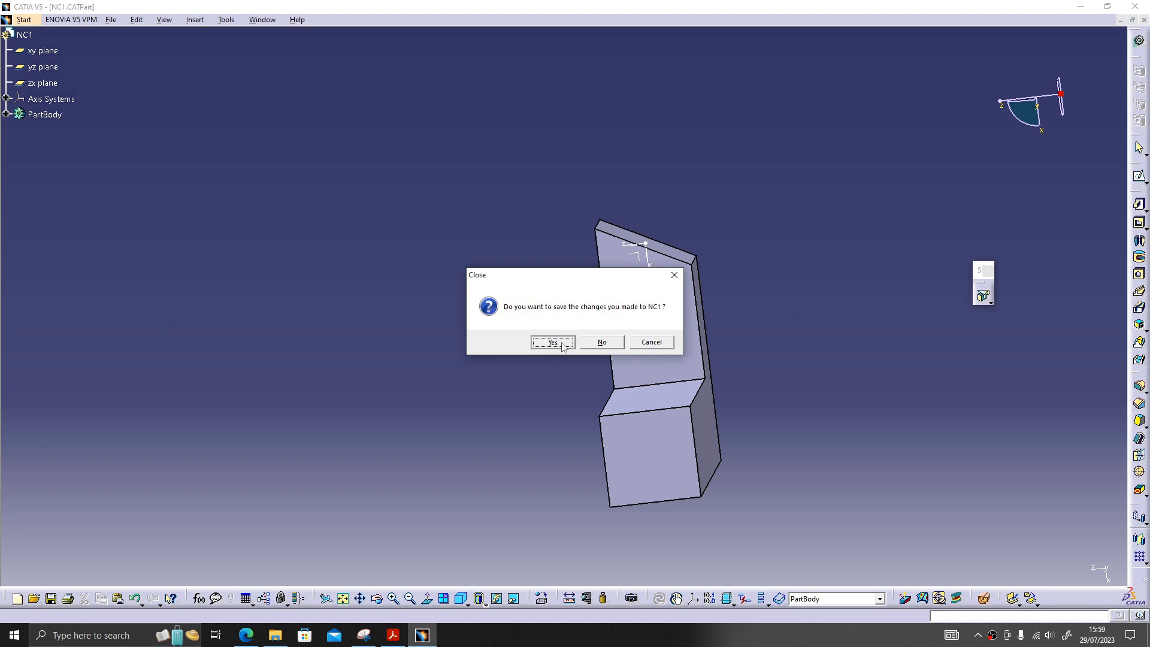
left_click(552, 342)
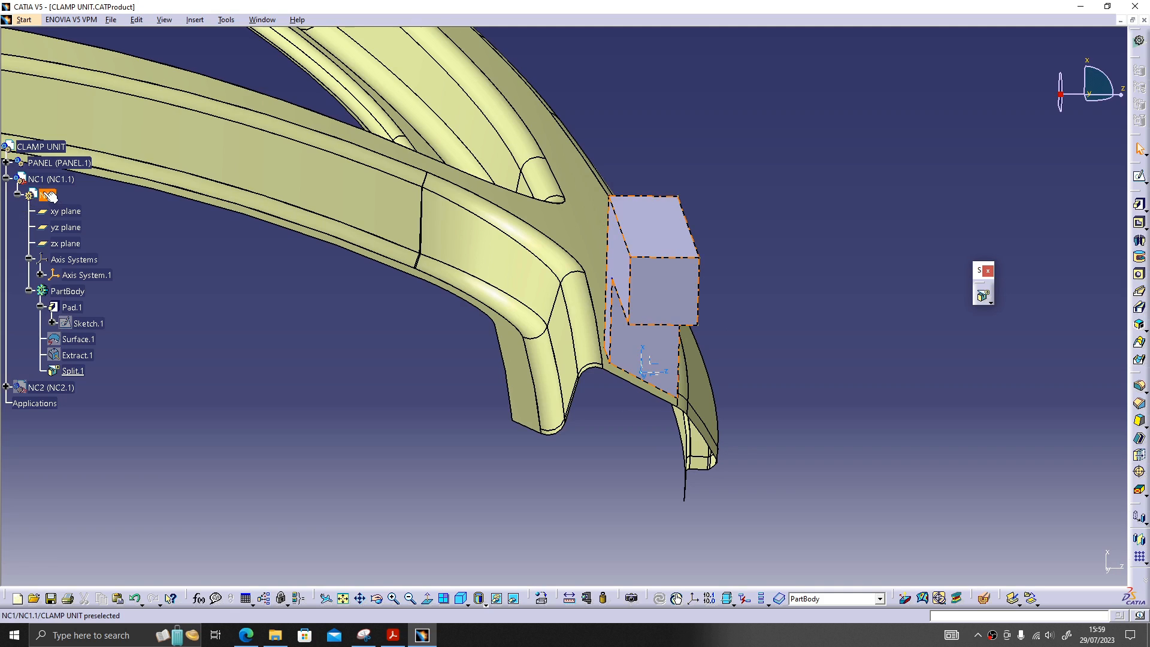
Step: Collapse NC1 in the CLAMP UNIT tree, show the NC2 block and hide NC1
left_click(6, 179)
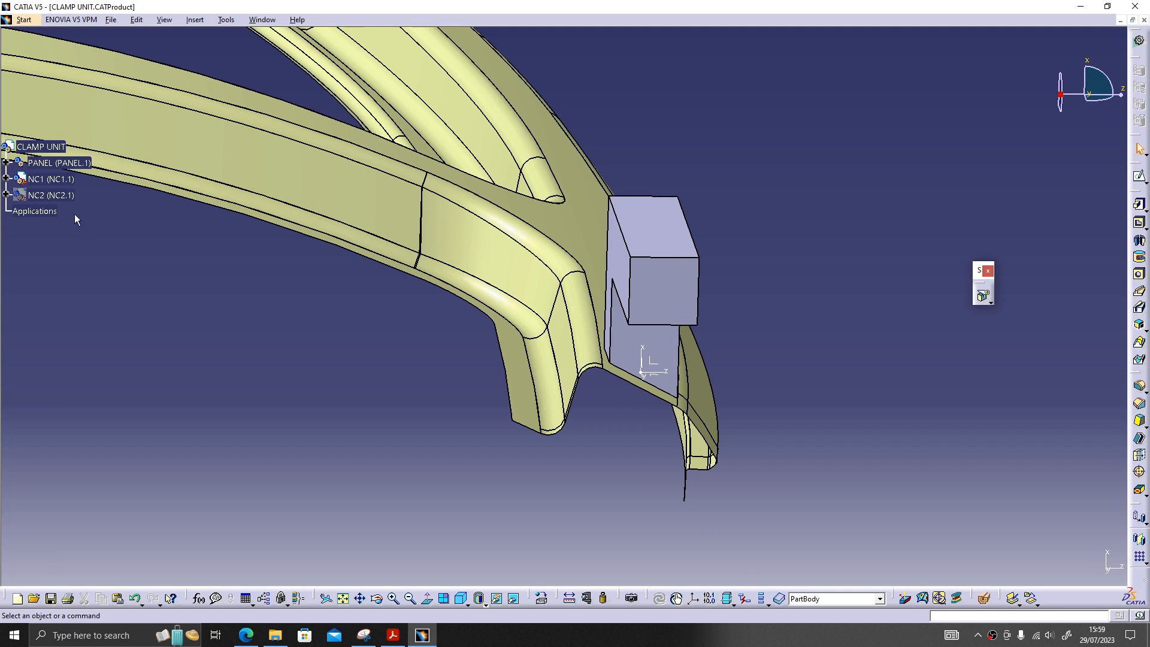
double_click(51, 195)
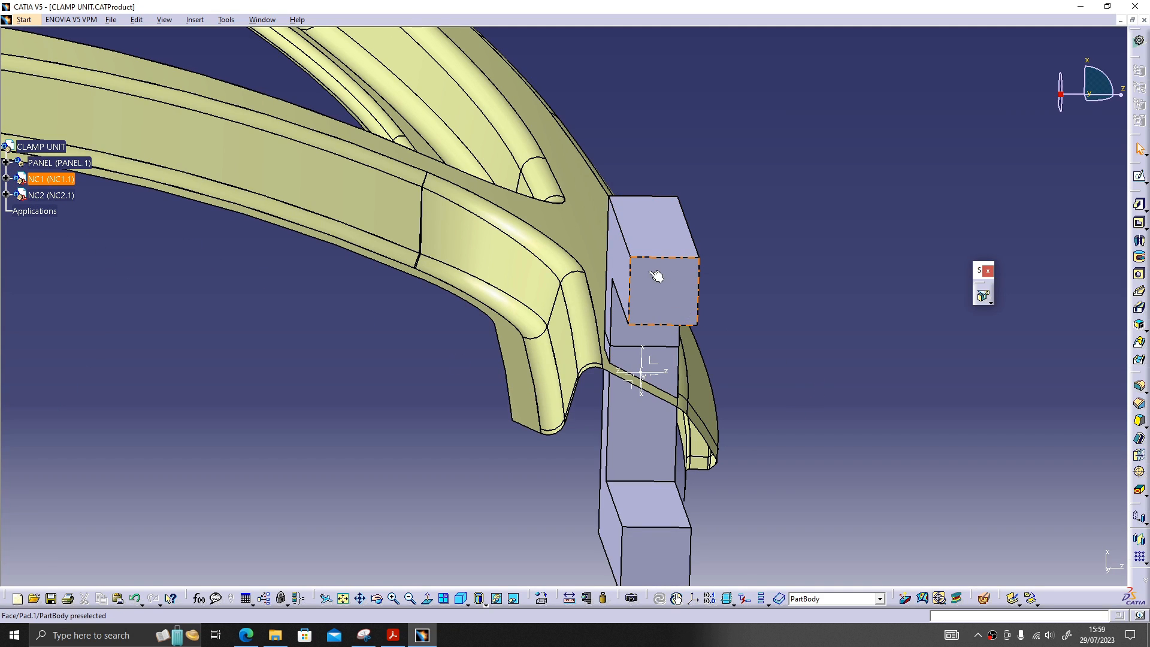
left_click(50, 182)
key("space")
Step: Locate NC2's Pad.1 in the specification tree and collapse its sketch branch
middle_click_drag(722, 398, 715, 280)
left_click(640, 311)
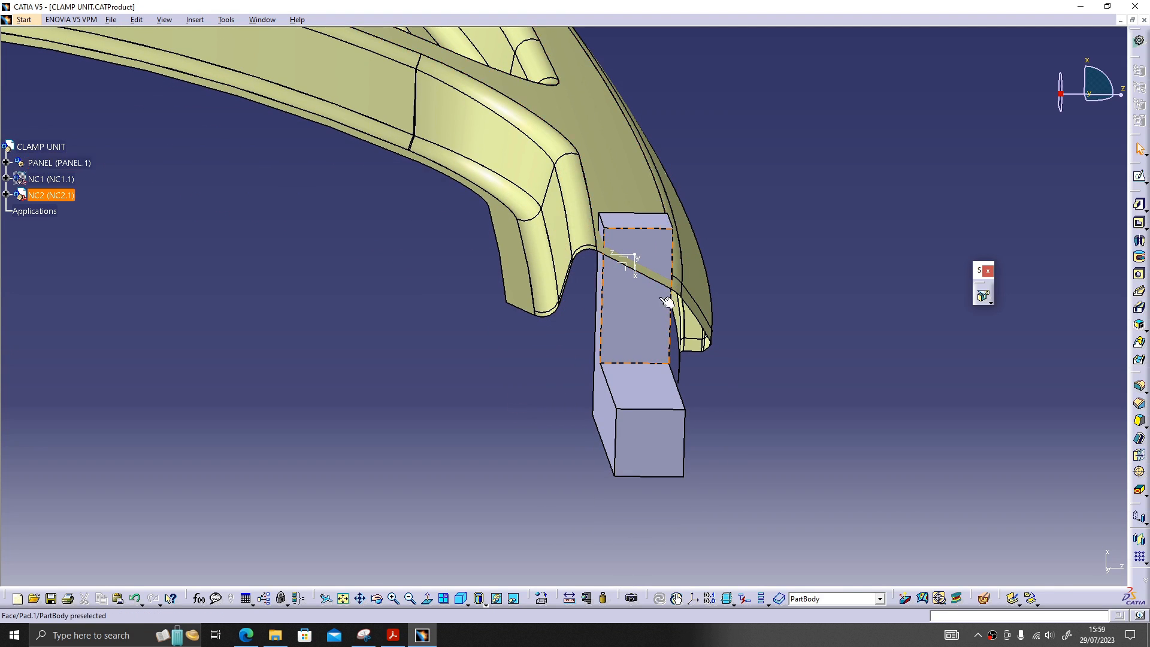
right_click(637, 309)
left_click(671, 318)
left_click(480, 402)
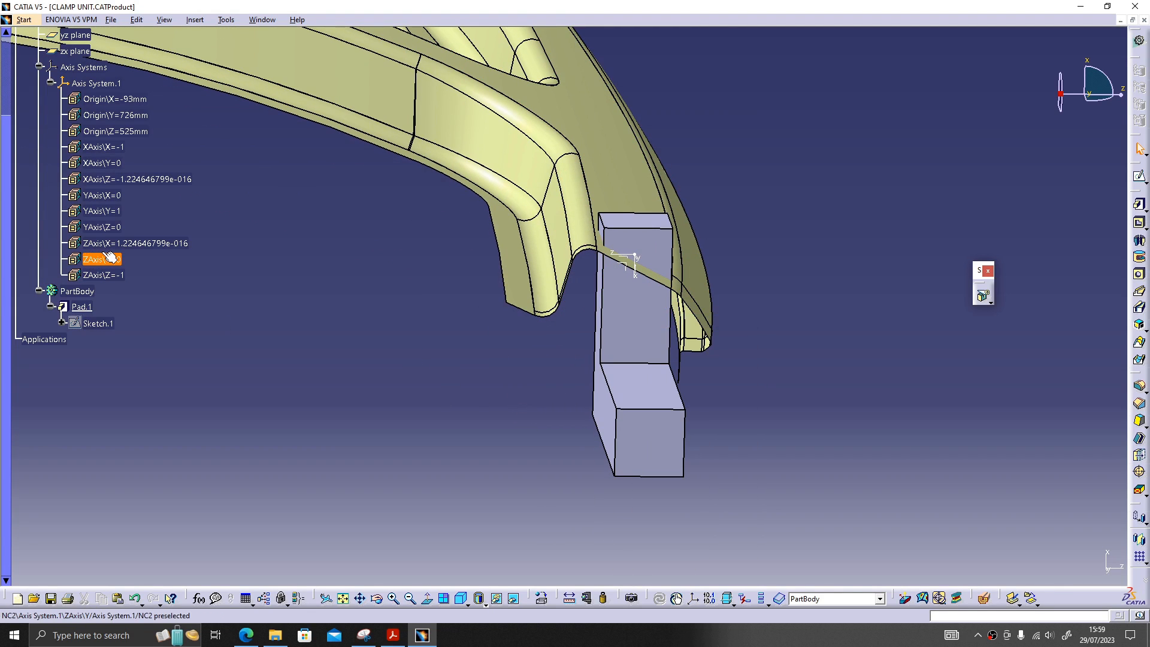
left_click(51, 307)
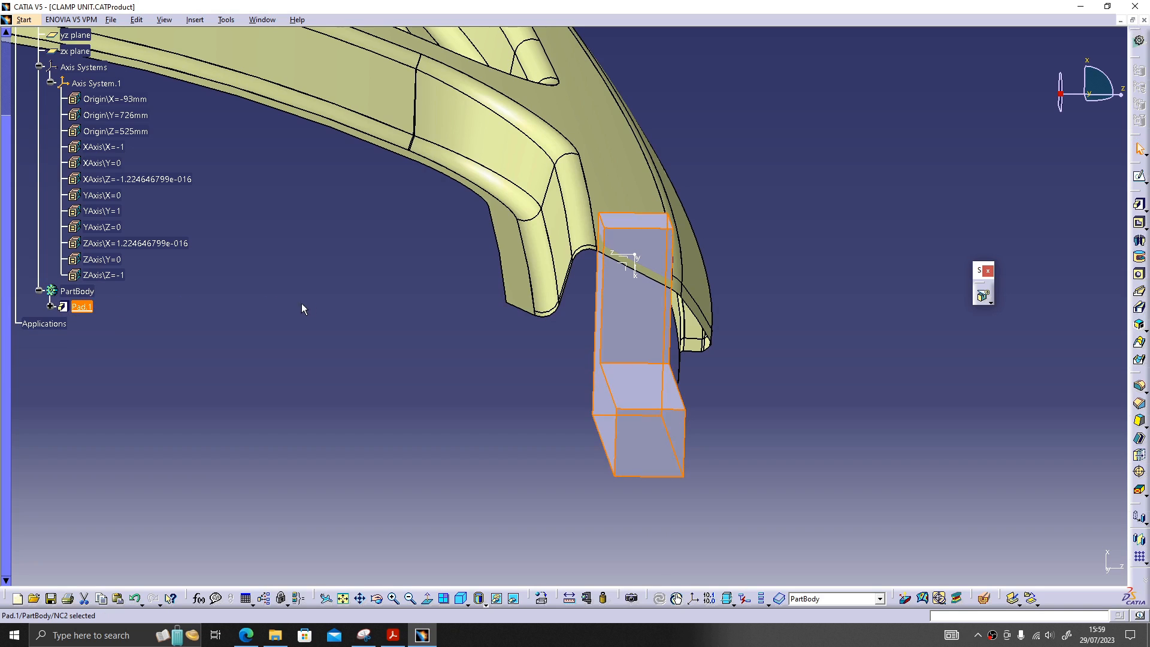
Step: Switch to the Wireframe and Surface Design workbench for editing NC2
left_click(24, 20)
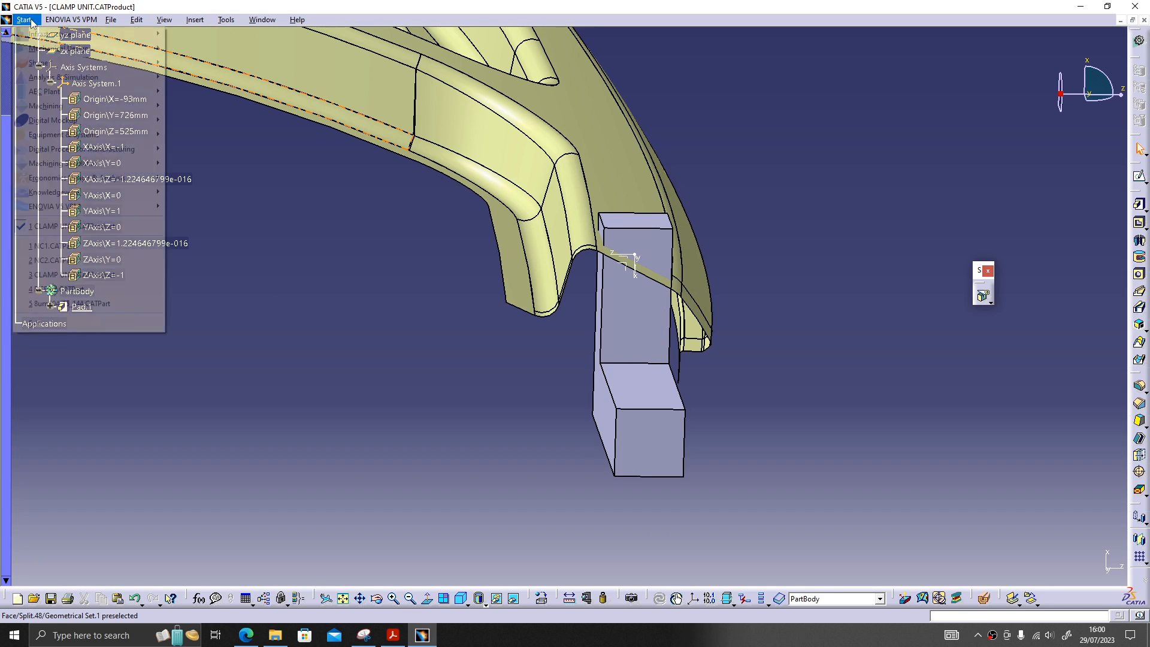
mouse_move(60, 48)
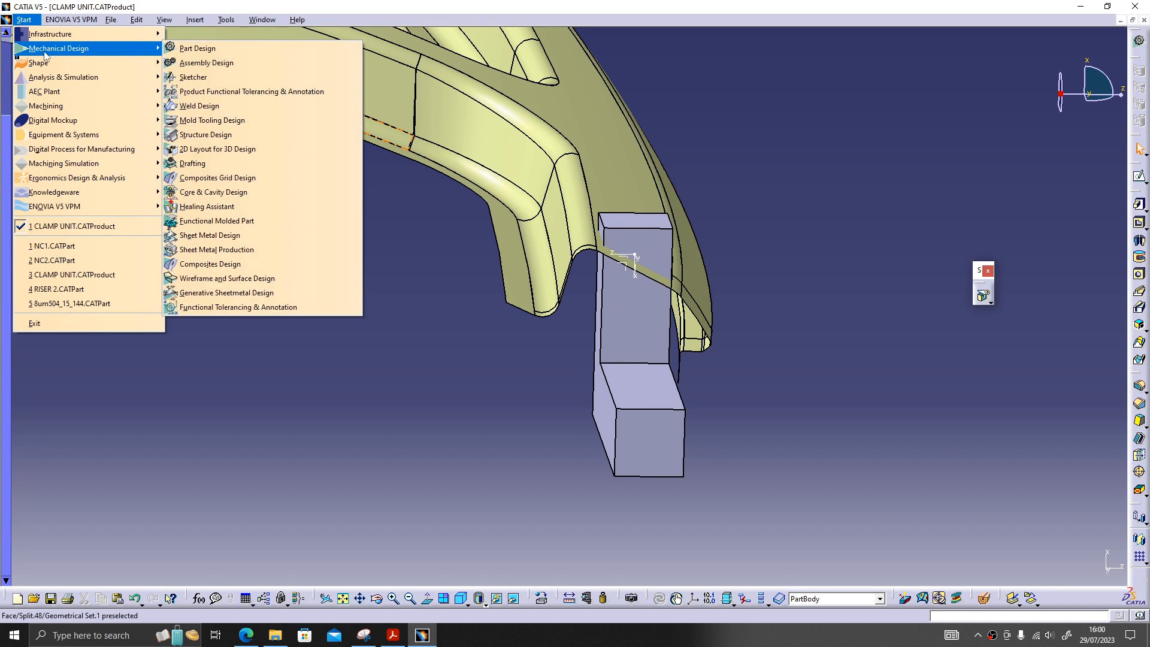
left_click(242, 278)
Step: Extract the panel's underside face that crosses the NC2 block, with no propagation
left_click(993, 430)
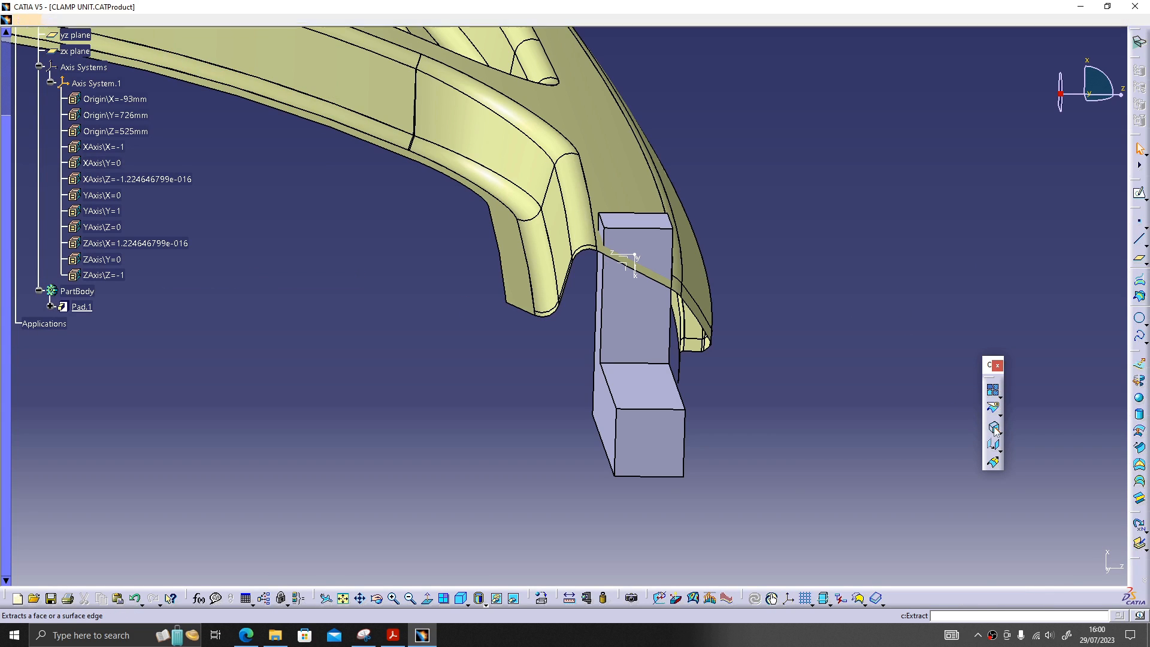
middle_click_drag(599, 269, 613, 288)
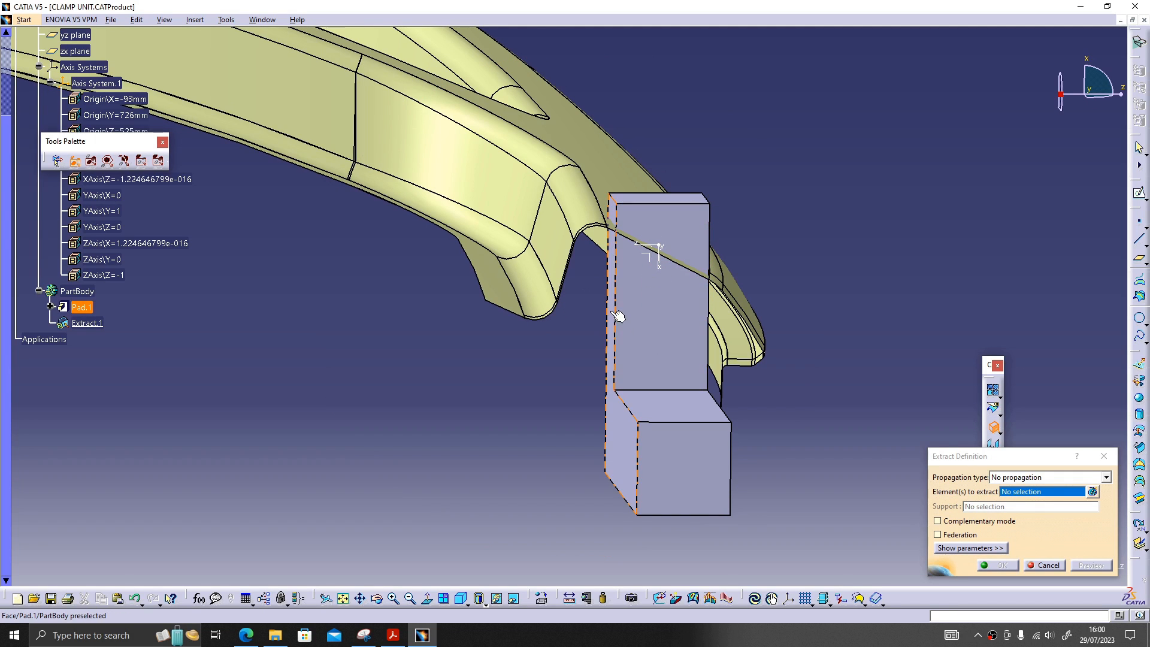
middle_click_drag(617, 316, 624, 259)
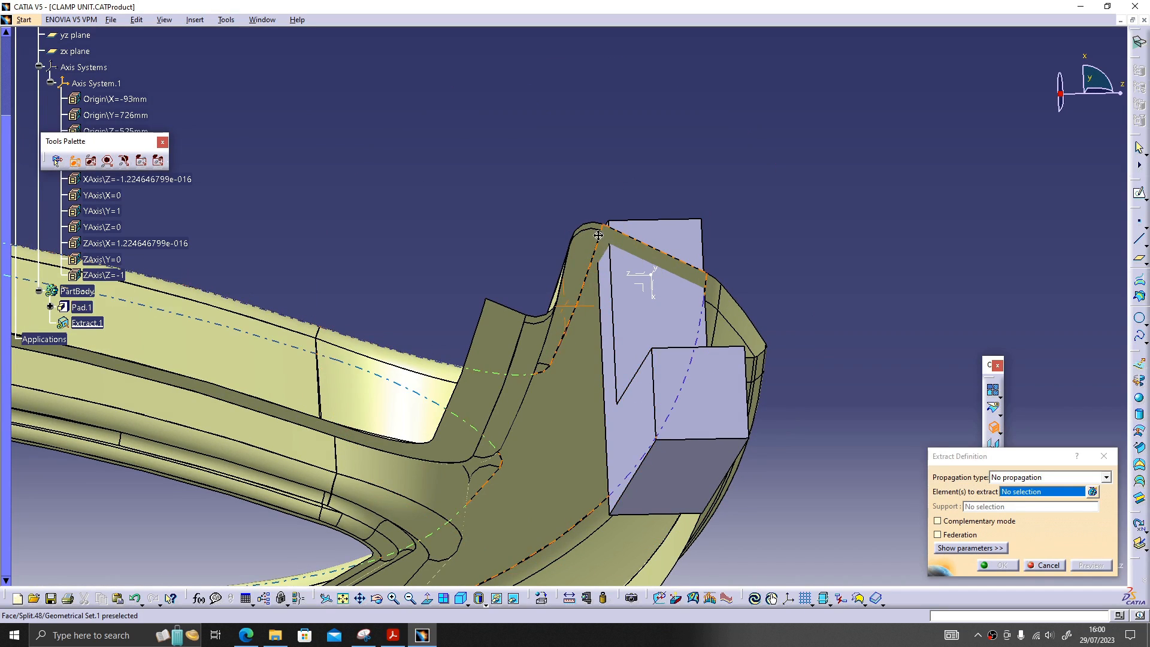
middle_click_drag(599, 236, 634, 261)
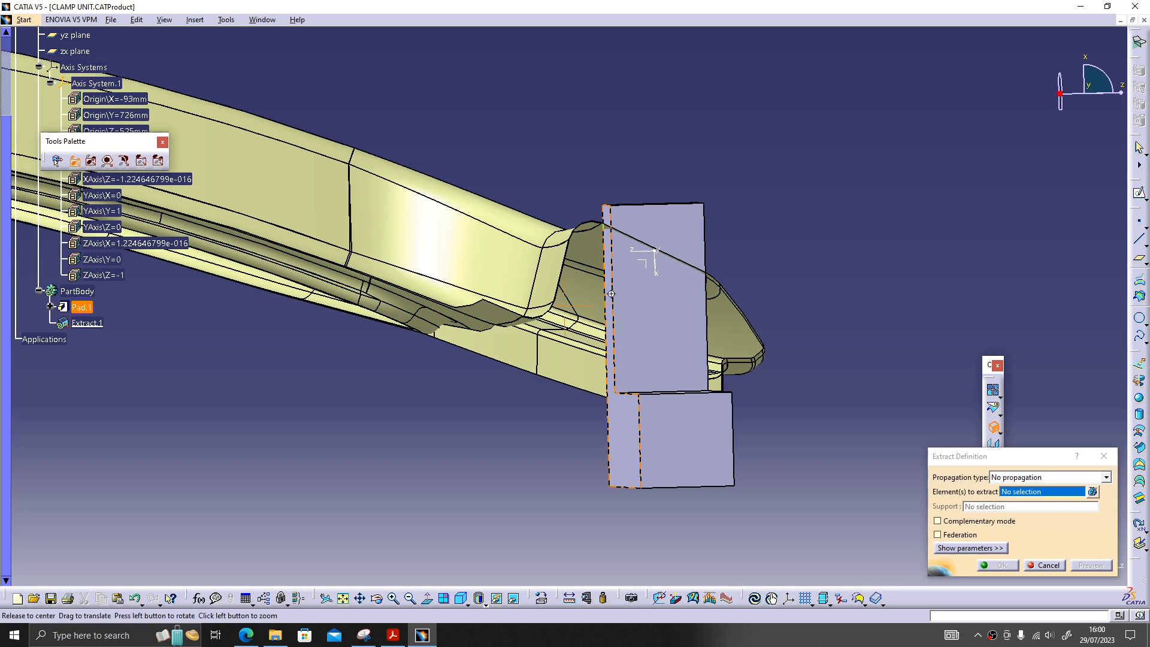
mouse_move(614, 299)
middle_mouse_down()
mouse_move(626, 281)
mouse_move(595, 293)
middle_mouse_up()
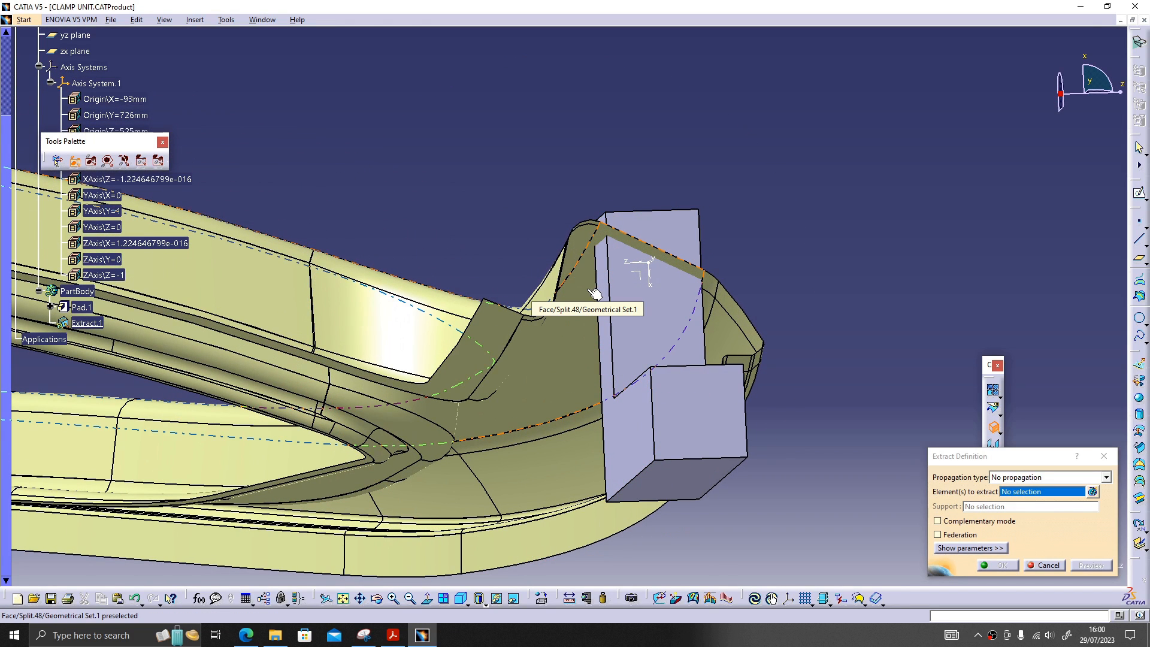
left_click(595, 294)
left_click(1002, 566)
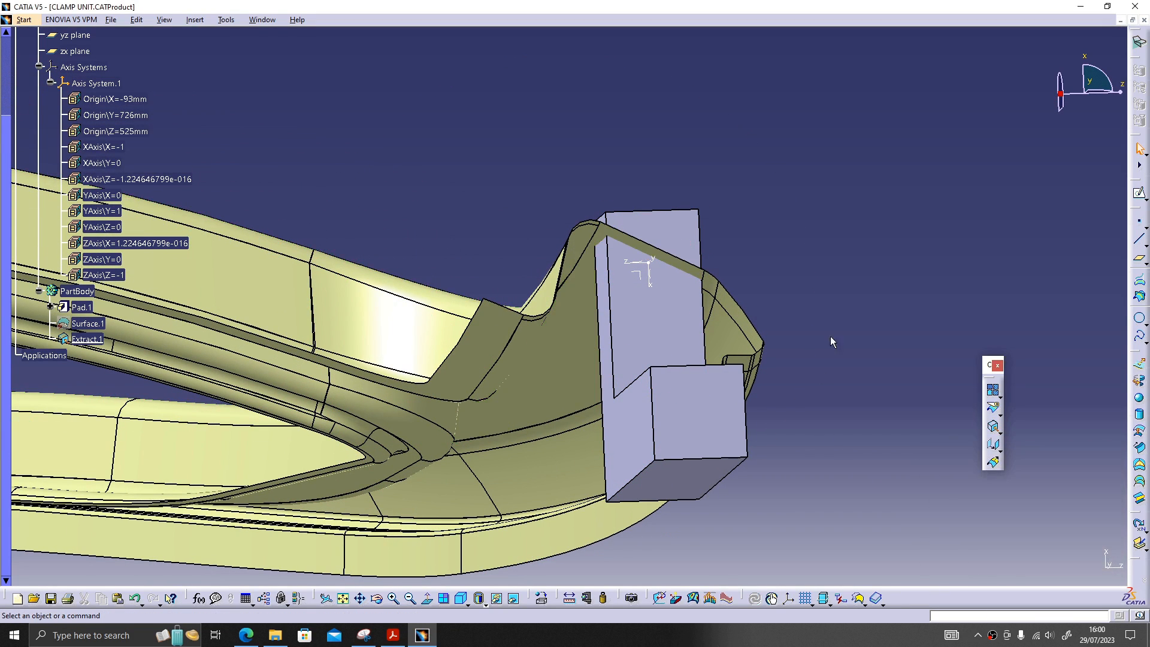
Step: Open NC2 in its own window and bring its block and extracted panel face into view
middle_click_drag(830, 336, 787, 376)
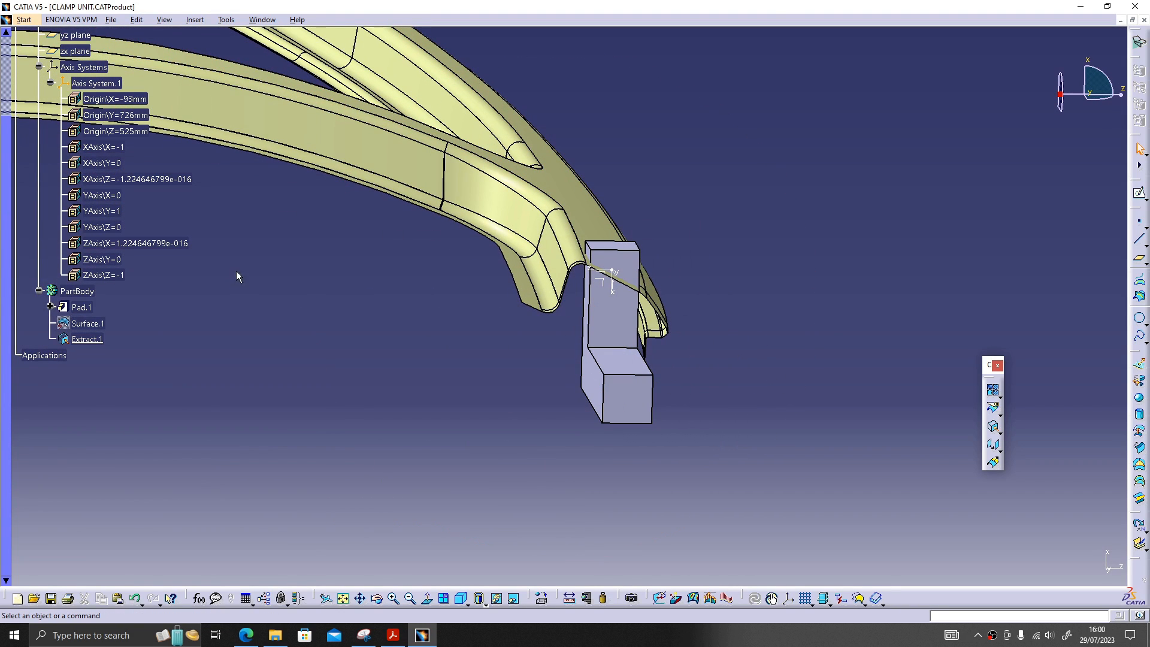
scroll(268, 326, "up", 3)
right_click(50, 97)
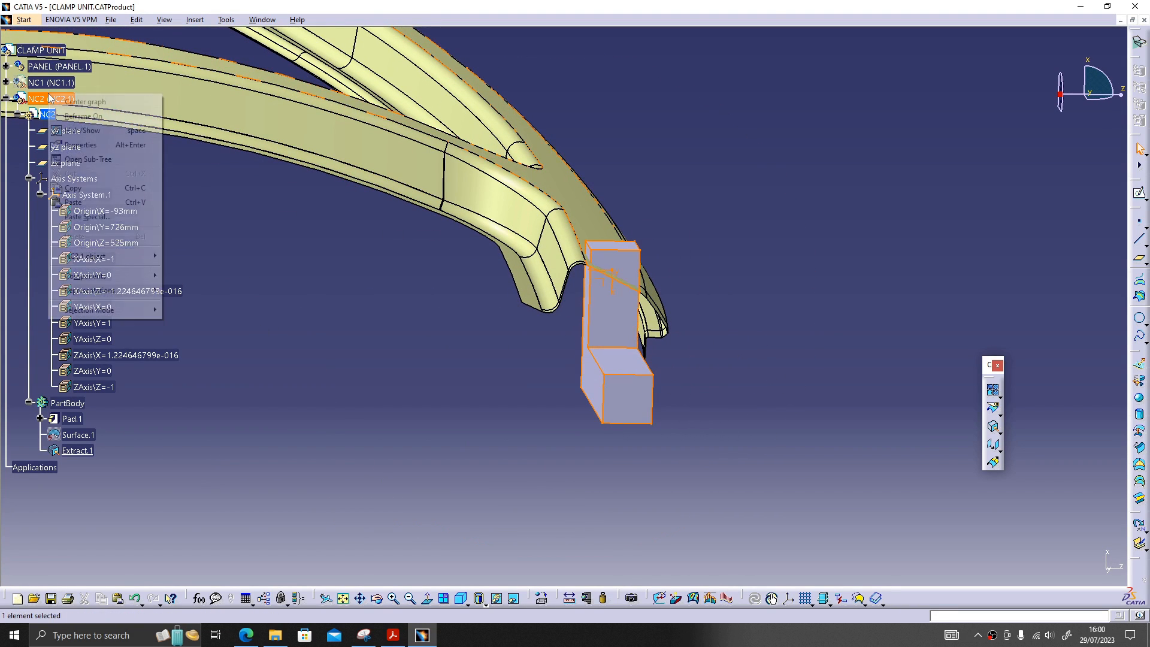
mouse_move(147, 262)
left_click(204, 270)
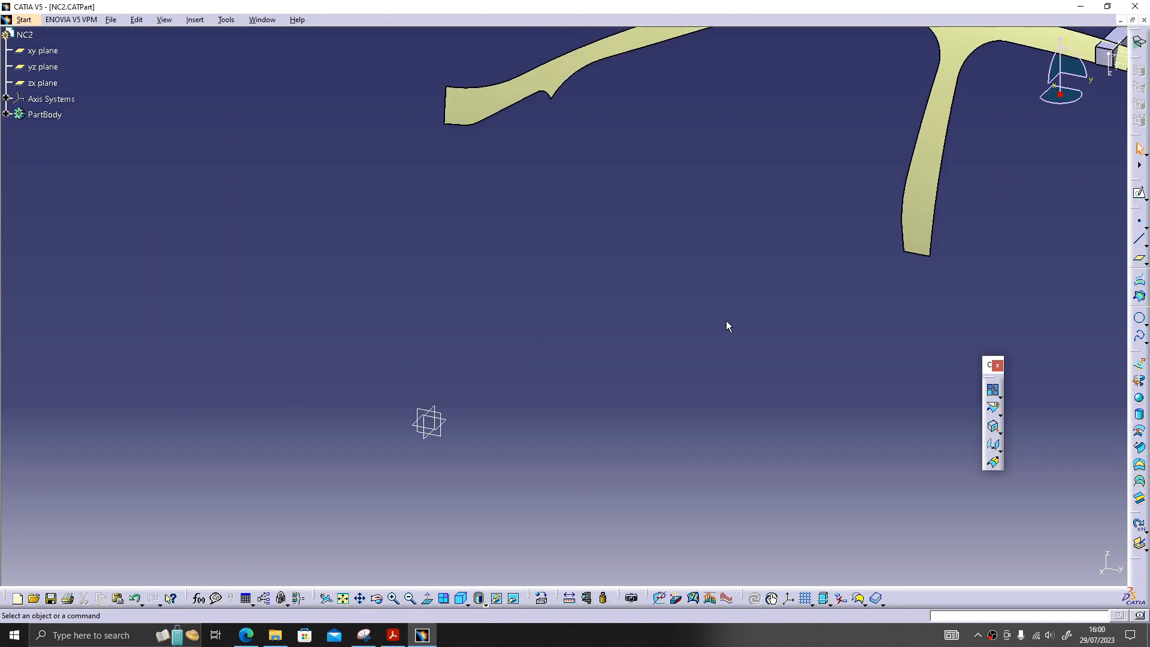
middle_click_drag(838, 349, 527, 244)
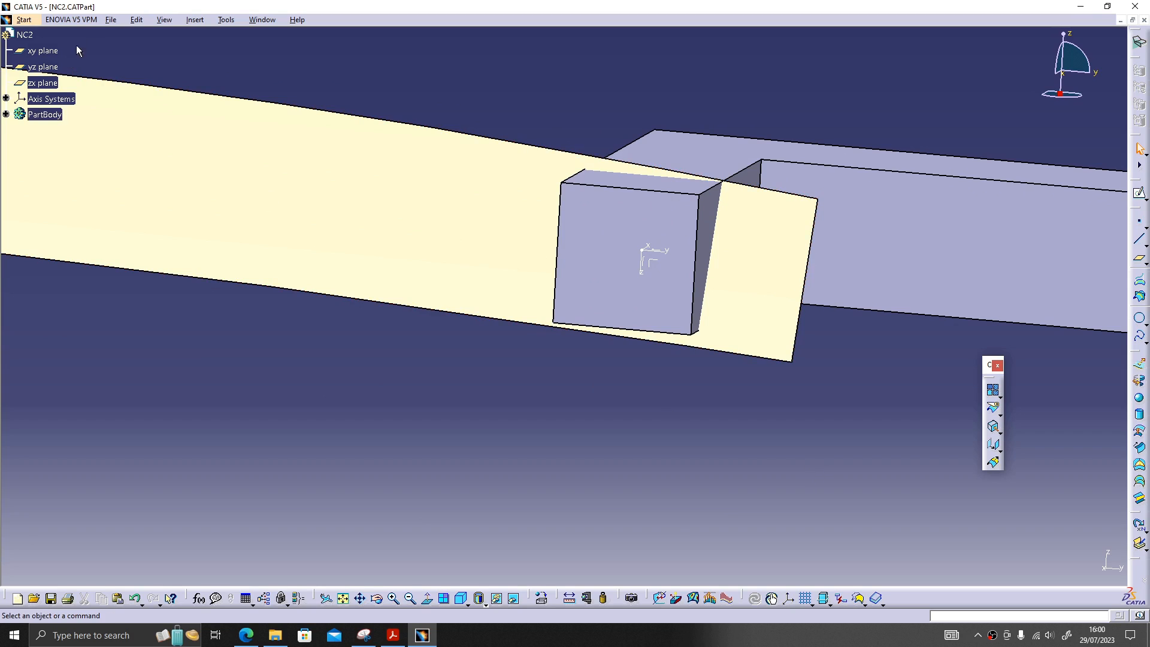
Step: Switch to the Part Design workbench for the NC2 part
left_click(24, 21)
mouse_move(45, 66)
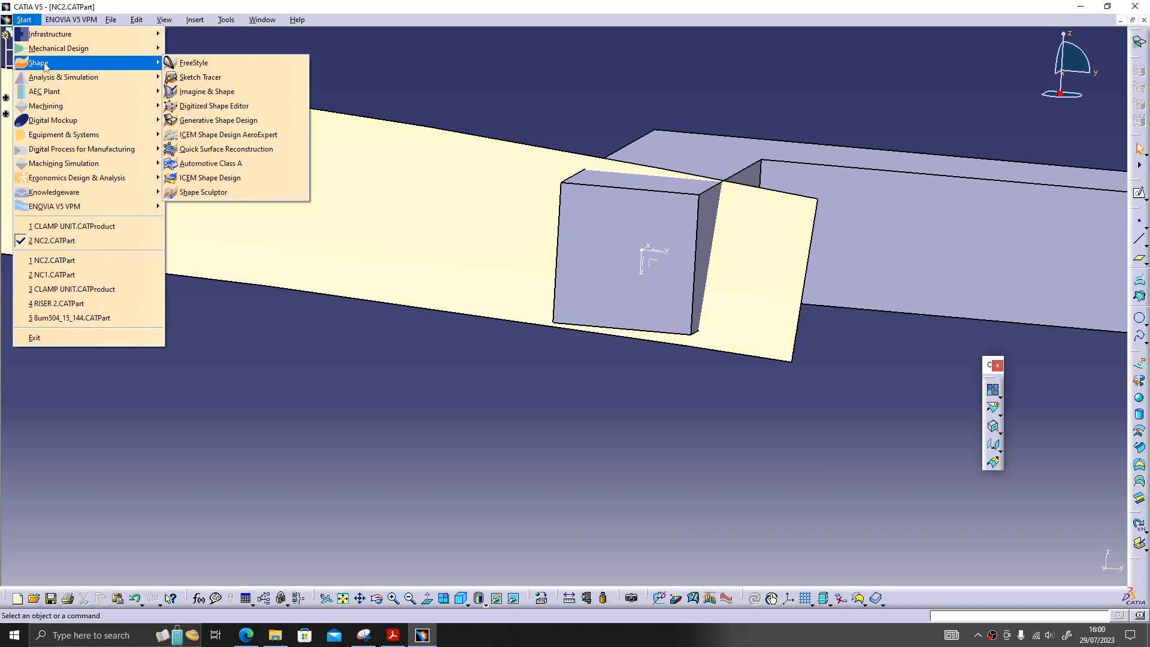
mouse_move(66, 49)
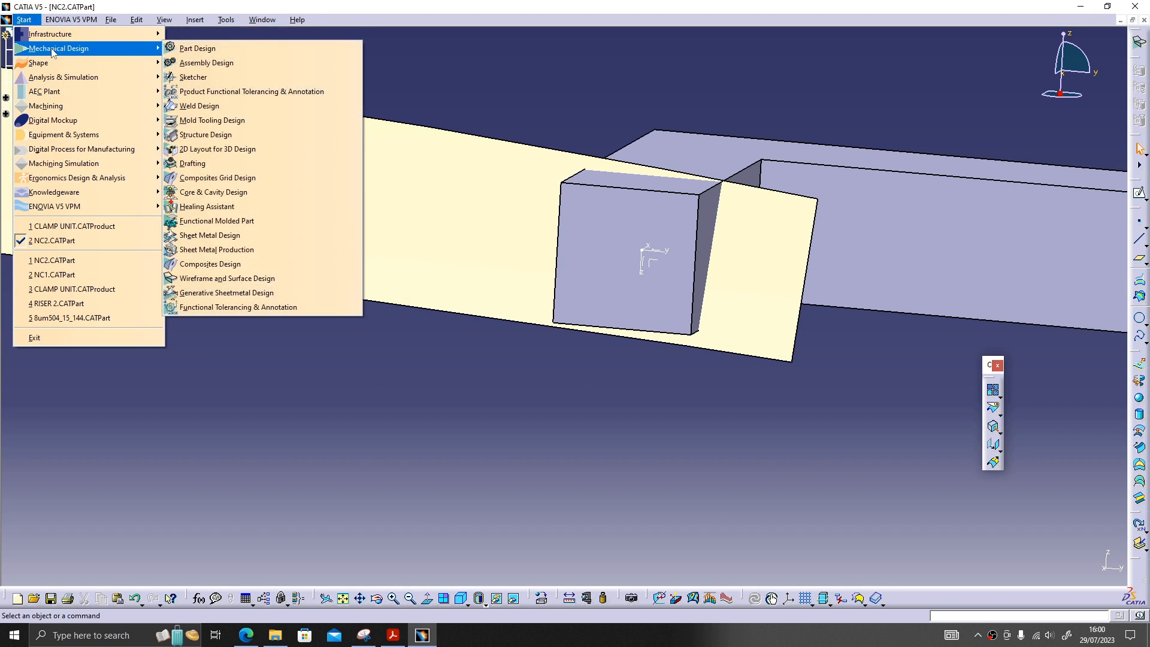
left_click(192, 49)
Step: Split NC2's body with the extracted panel surface, reversing the direction to keep the L-shaped side below it
left_click(983, 297)
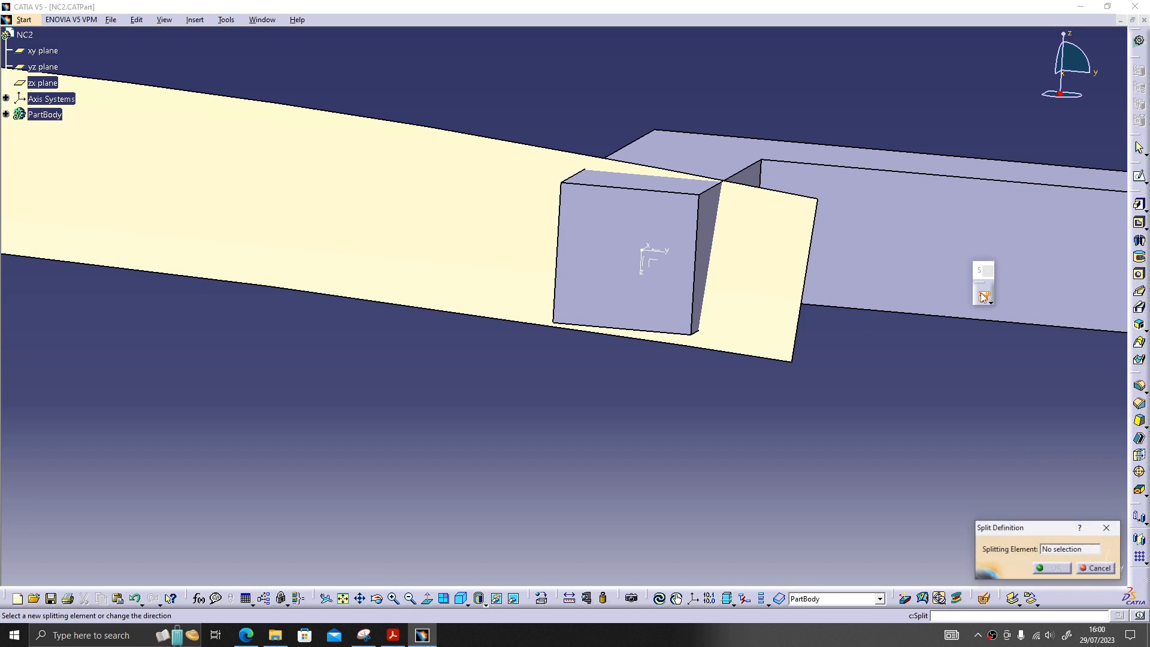
left_click(748, 302)
middle_click_drag(488, 264, 626, 327)
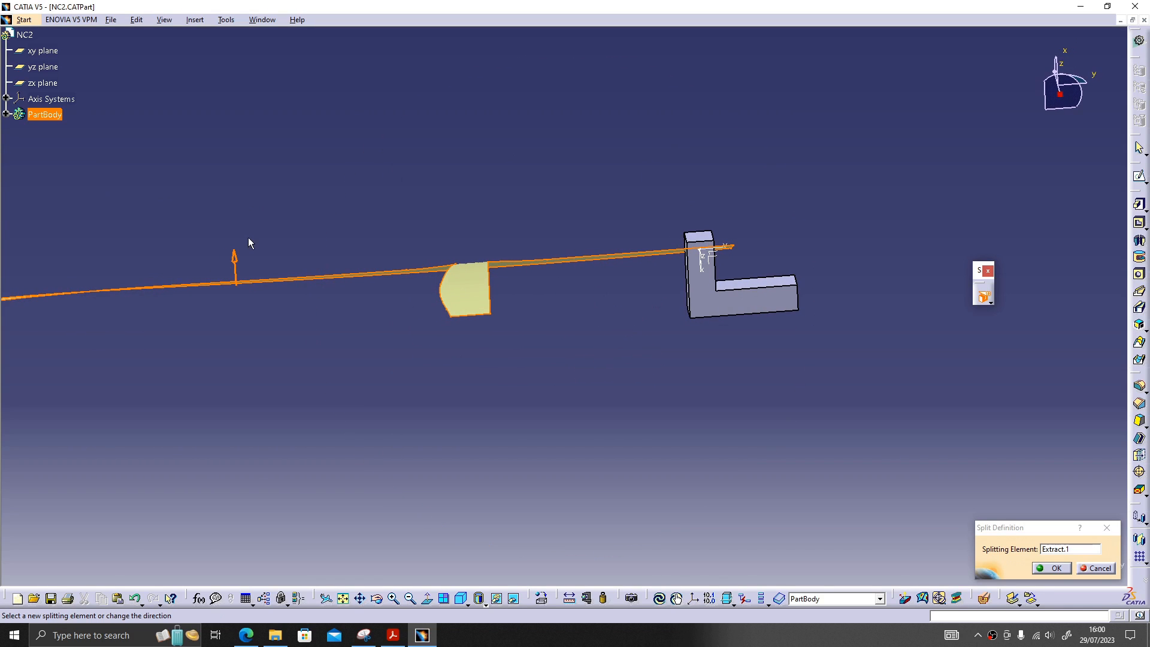
left_click(235, 256)
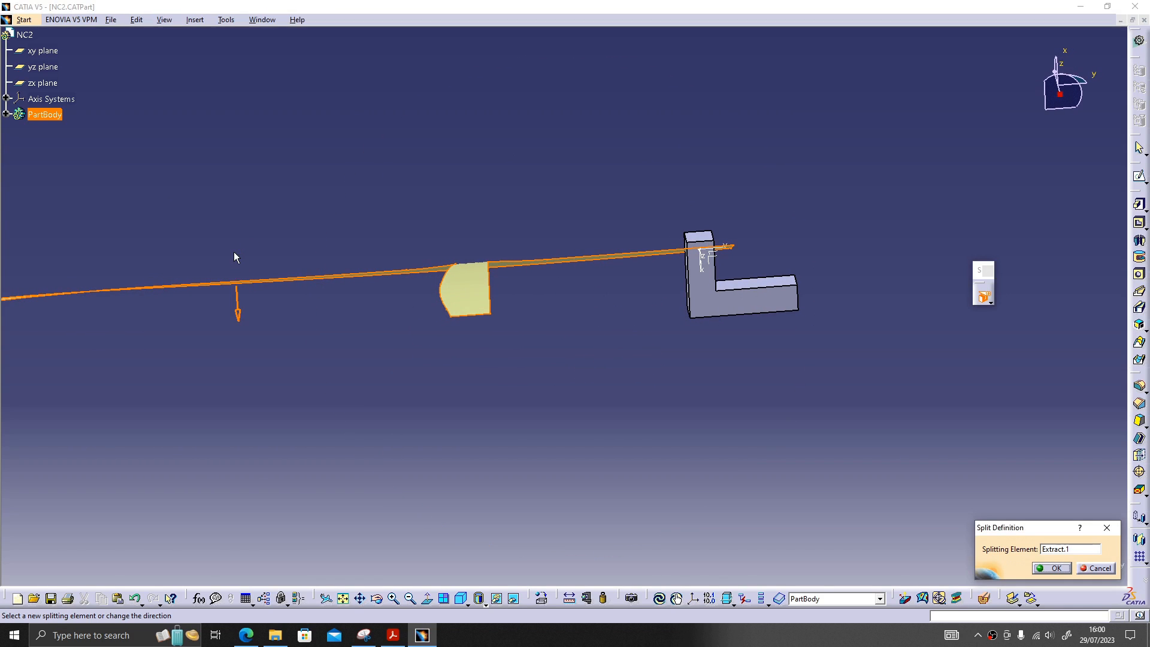
left_click(1053, 568)
Step: Save and close the NC2 part, and redisplay NC1 in the CLAMP UNIT assembly
middle_click_drag(647, 312, 525, 324)
middle_click_drag(637, 403, 607, 344)
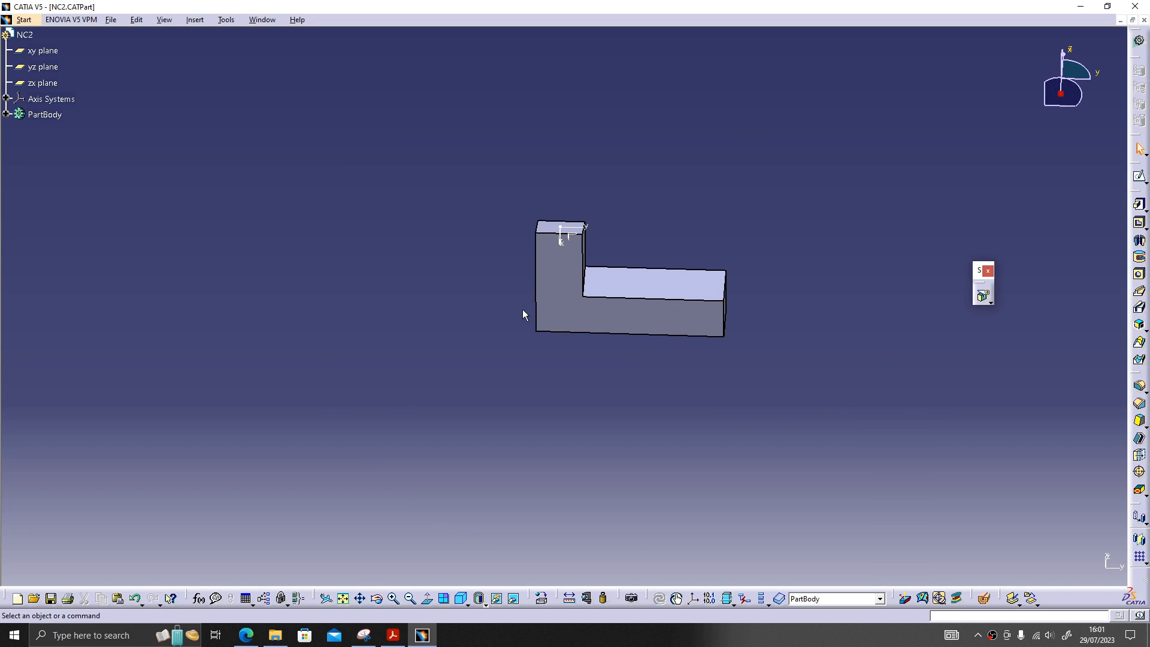
left_click(1145, 21)
left_click(552, 342)
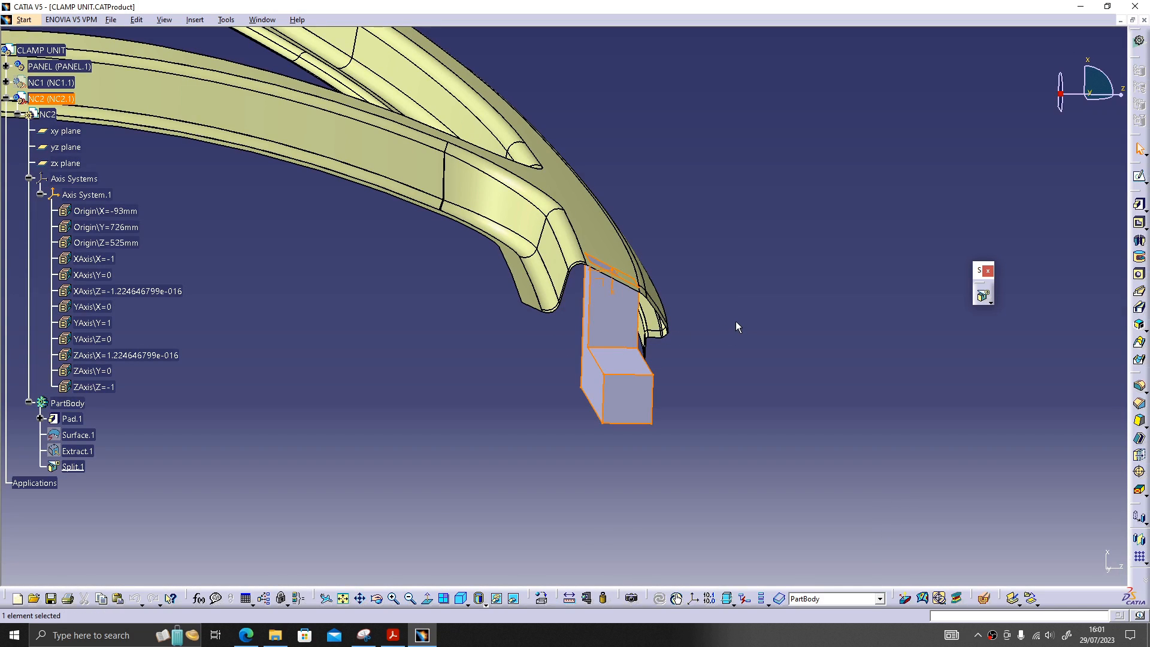
left_click(6, 99)
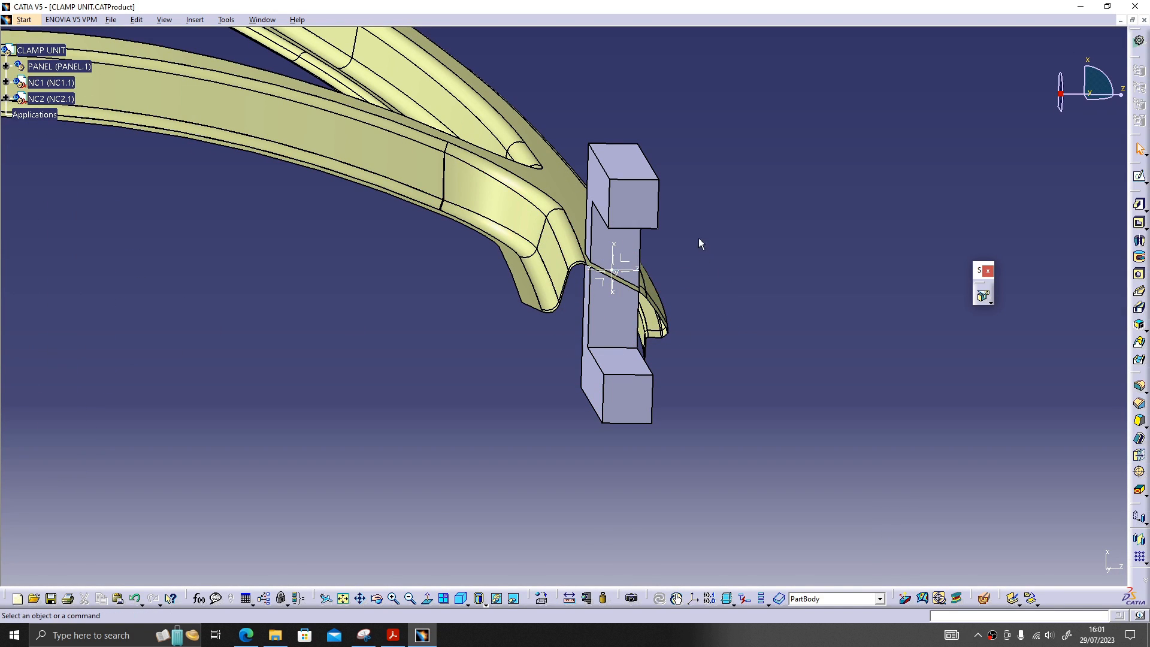
Step: Examine from several angles how the NC1 and NC2 blocks meet the panel's upper and lower faces
middle_click_drag(699, 243, 667, 325)
mouse_move(628, 358)
middle_mouse_down()
mouse_move(575, 419)
mouse_move(521, 449)
mouse_move(491, 450)
mouse_move(692, 355)
mouse_move(763, 285)
mouse_move(676, 278)
mouse_move(653, 342)
mouse_move(691, 368)
mouse_move(547, 383)
mouse_move(599, 346)
mouse_move(740, 323)
mouse_move(609, 334)
mouse_move(645, 314)
mouse_move(621, 367)
middle_mouse_up()
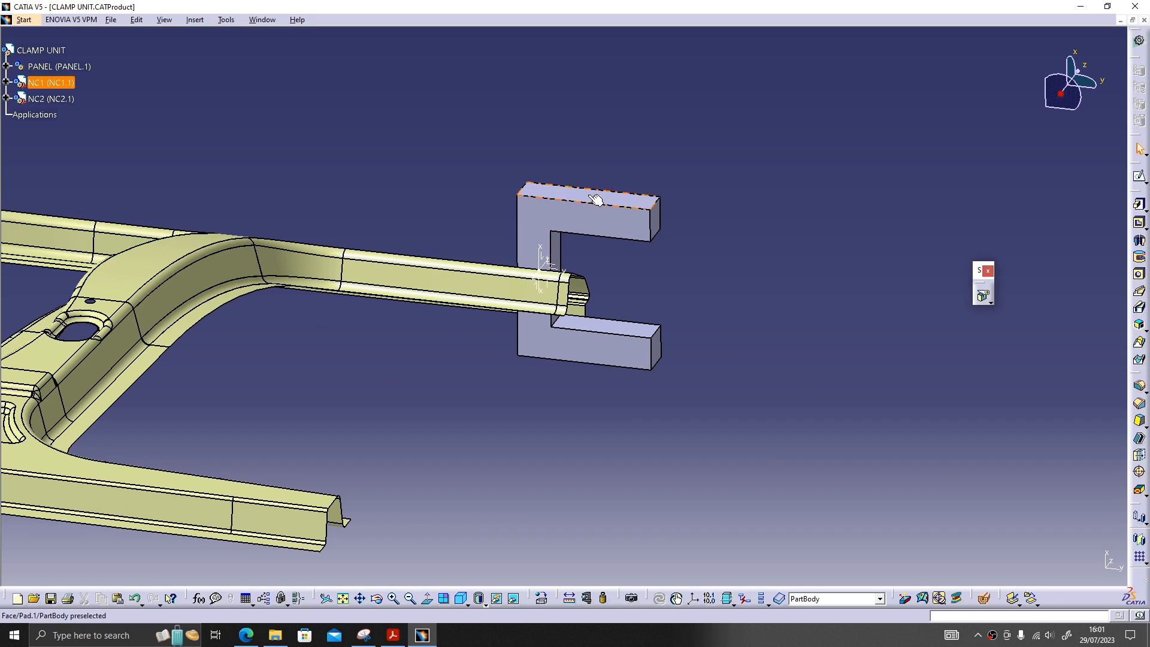
middle_click_drag(670, 239, 679, 277)
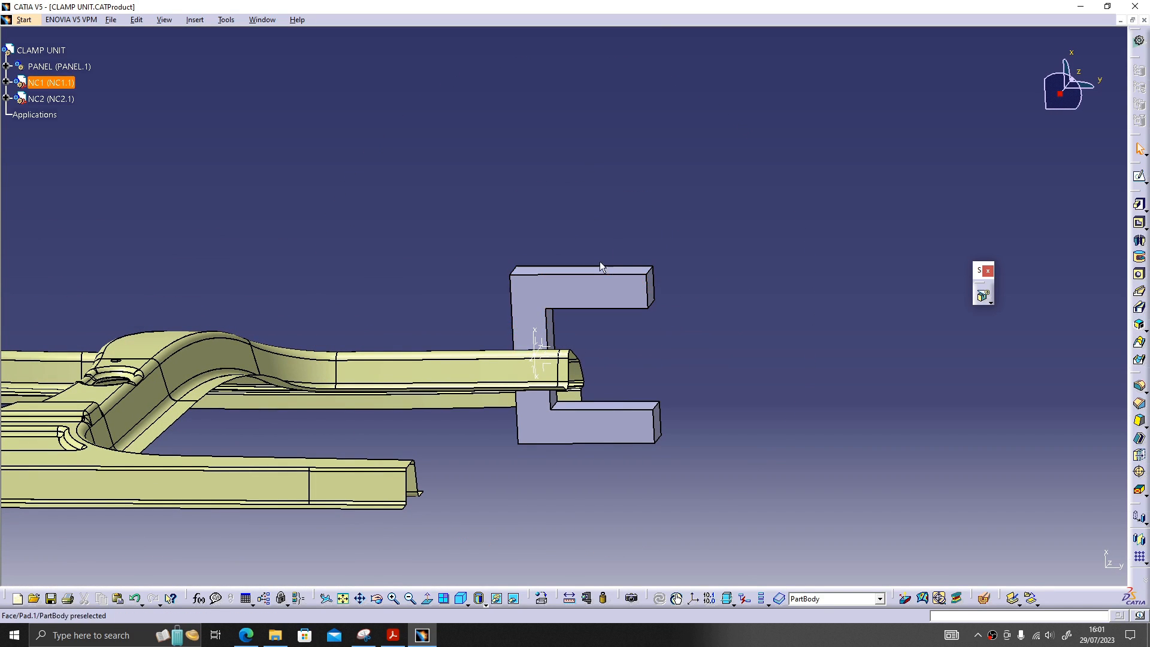
middle_click_drag(699, 336, 547, 313)
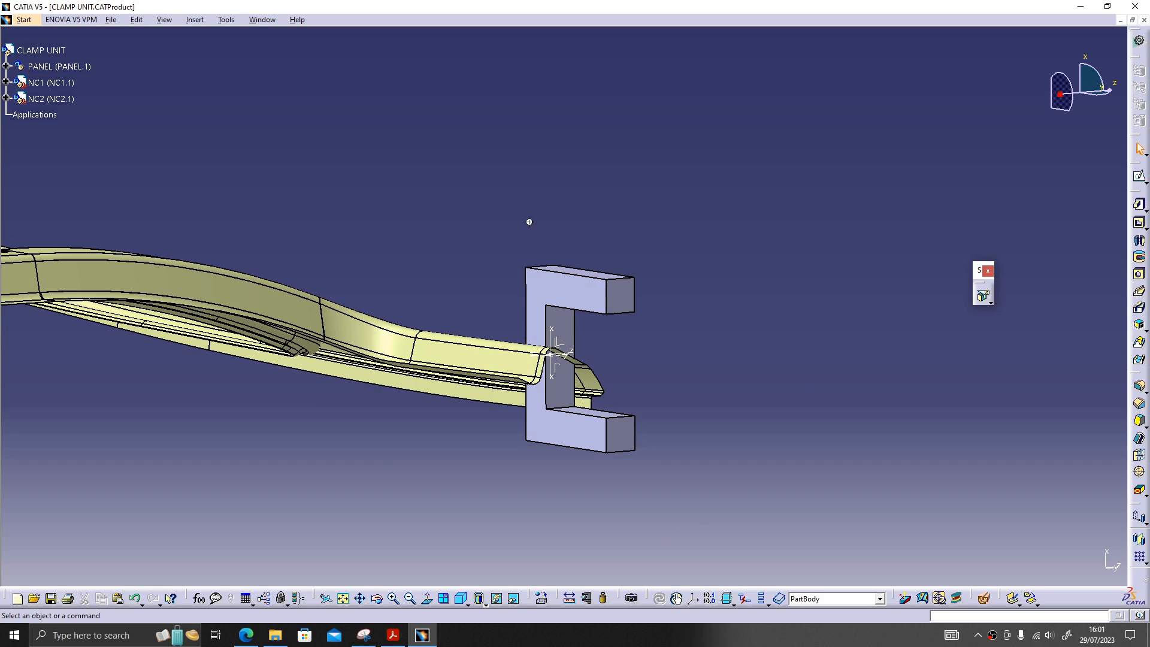
middle_click_drag(529, 222, 517, 273)
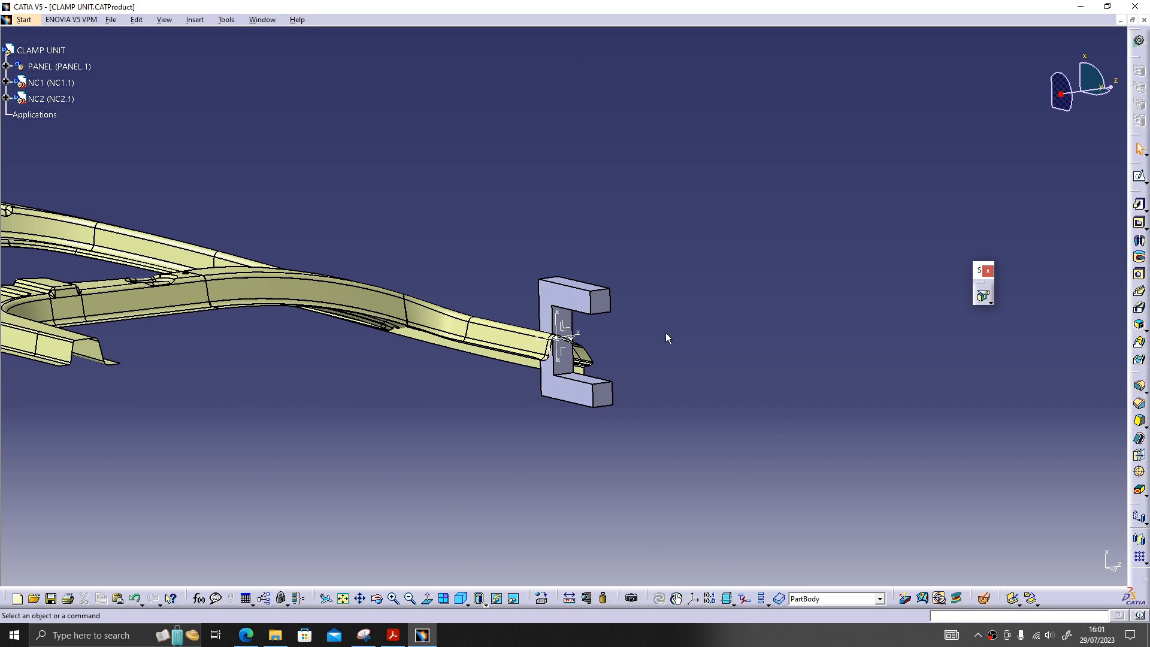
middle_click_drag(577, 388, 596, 295)
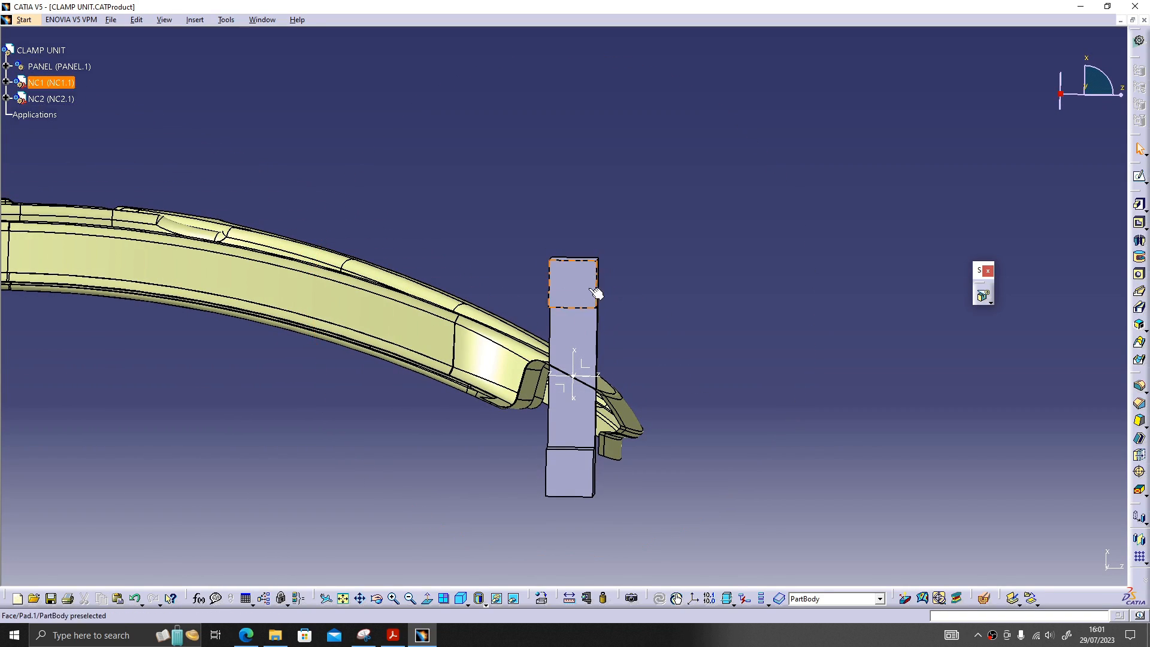
middle_click_drag(459, 558, 521, 478)
left_click(520, 478)
Step: Switch to Snipping Tool, capture the clamp blocks beside the panel, and mark the two adjustment directions with double-headed arrows
left_click(364, 635)
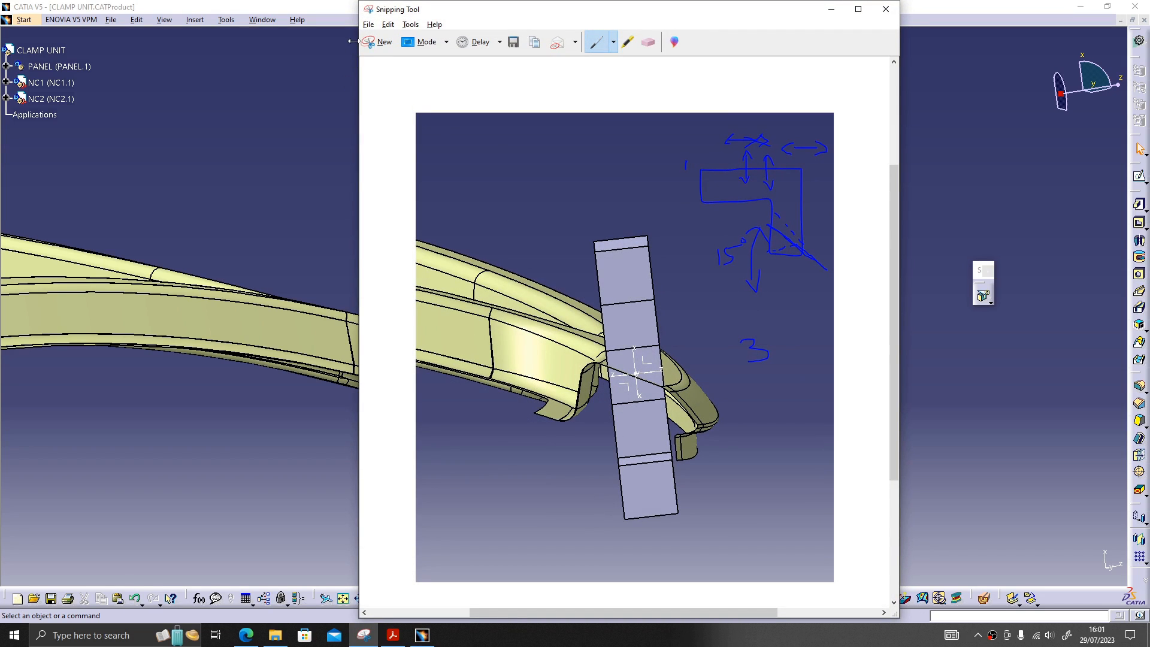
left_click(383, 42)
left_click_drag(371, 128, 892, 578)
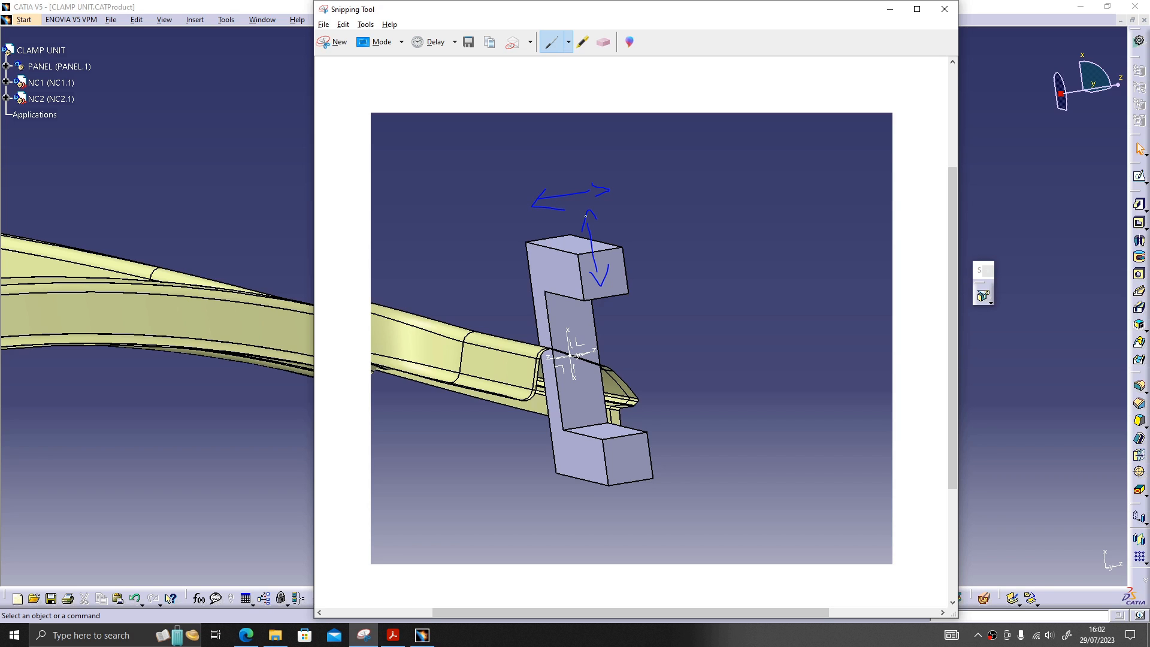
left_click(891, 10)
Step: Activate the CLAMP UNIT assembly and insert a new part into it
middle_click_drag(675, 264, 634, 316)
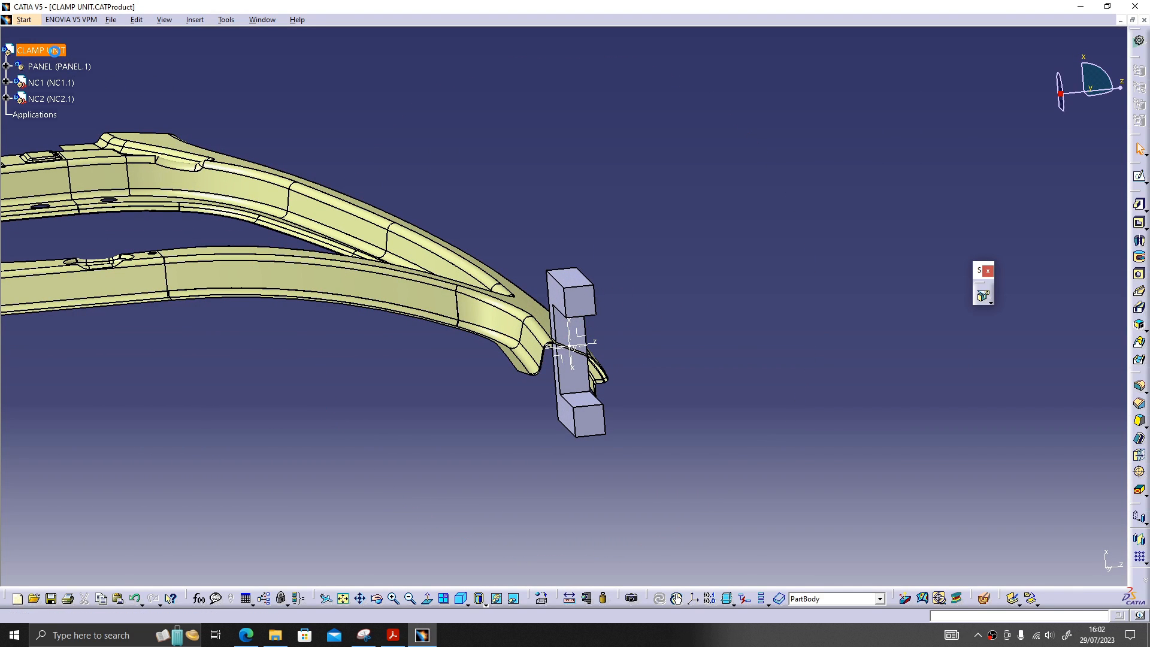
double_click(54, 50)
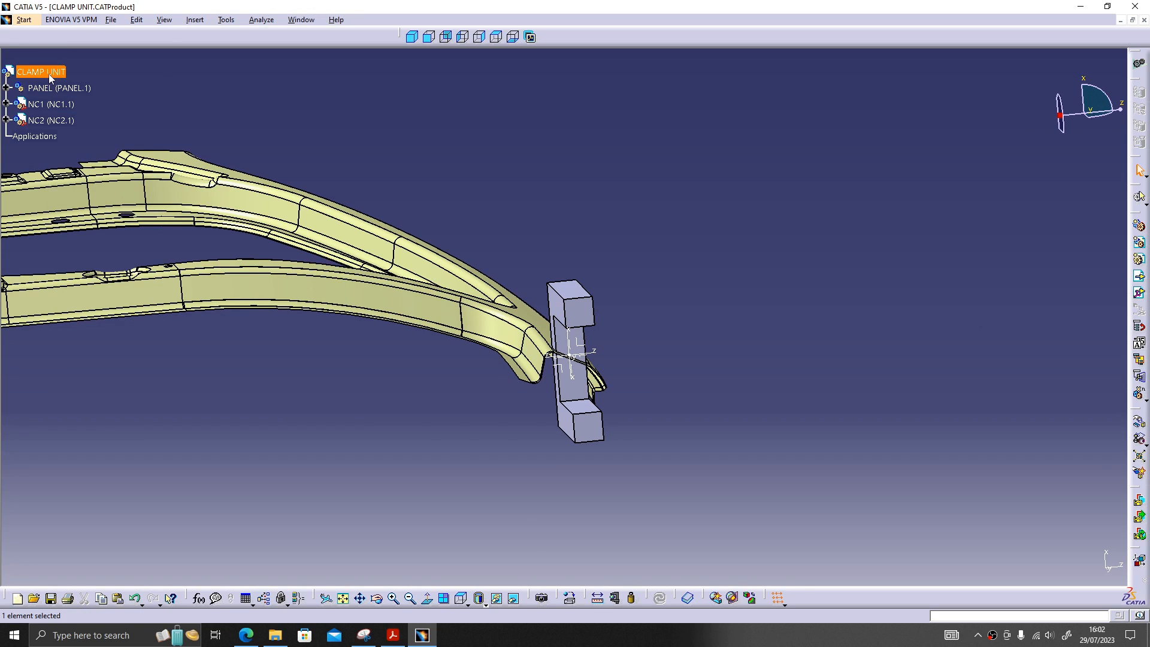
right_click(49, 74)
mouse_move(103, 271)
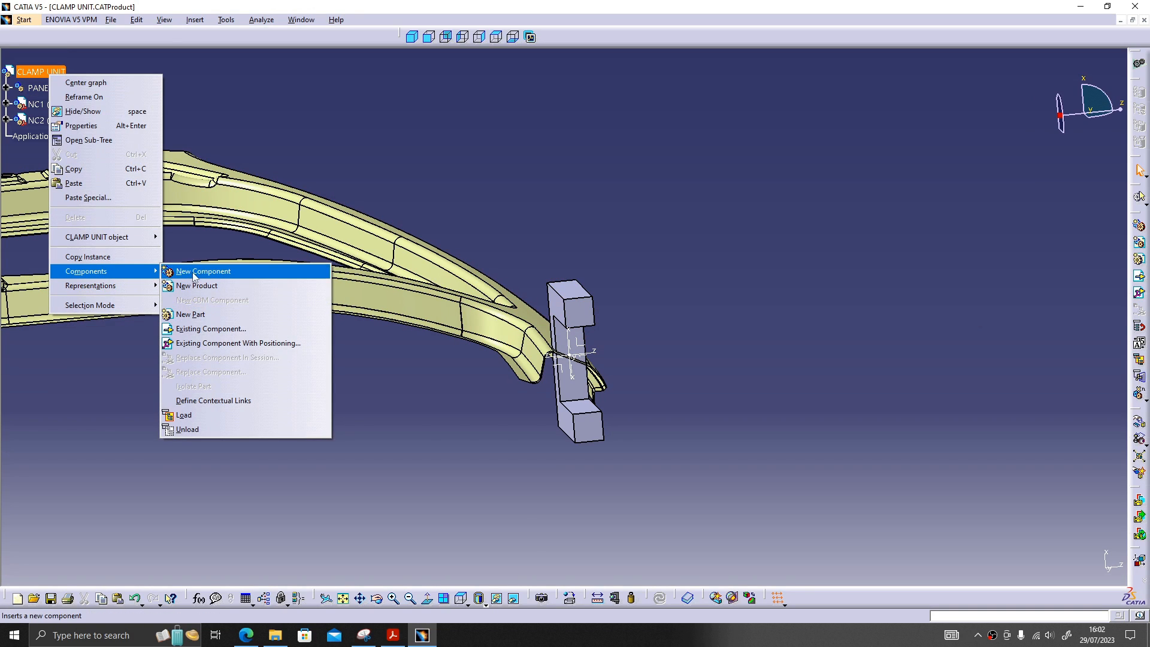
left_click(192, 314)
left_click(664, 360)
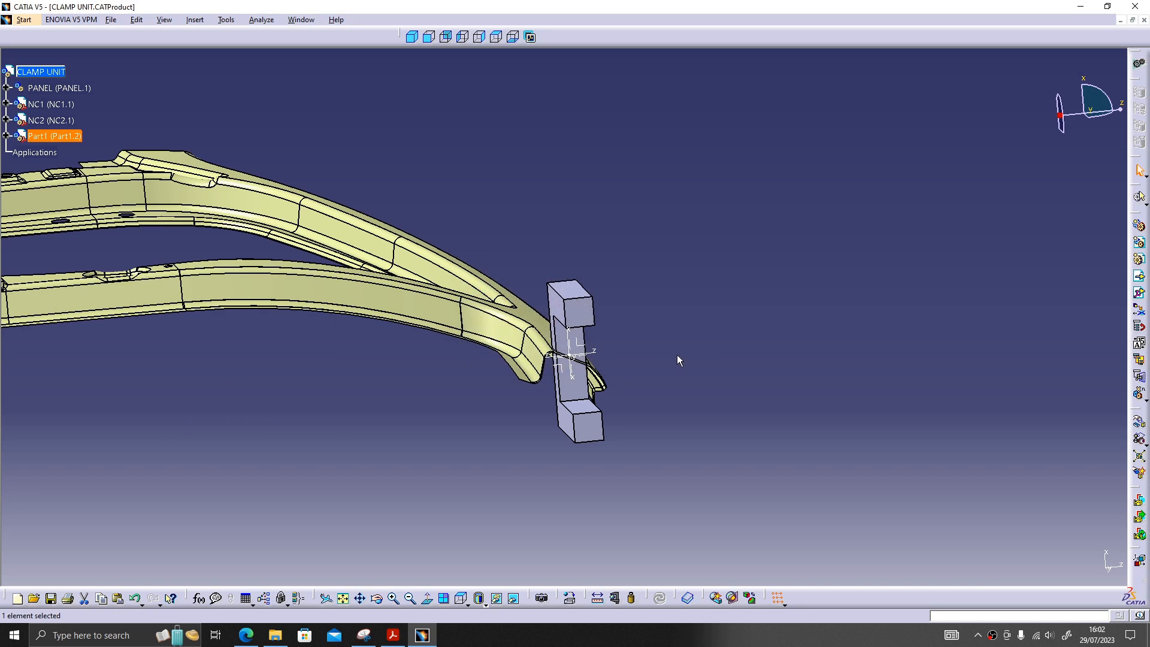
Step: Save the newly inserted part in the MAKE PARTS folder under the name Part1
left_click(74, 142)
key("ctrl+s")
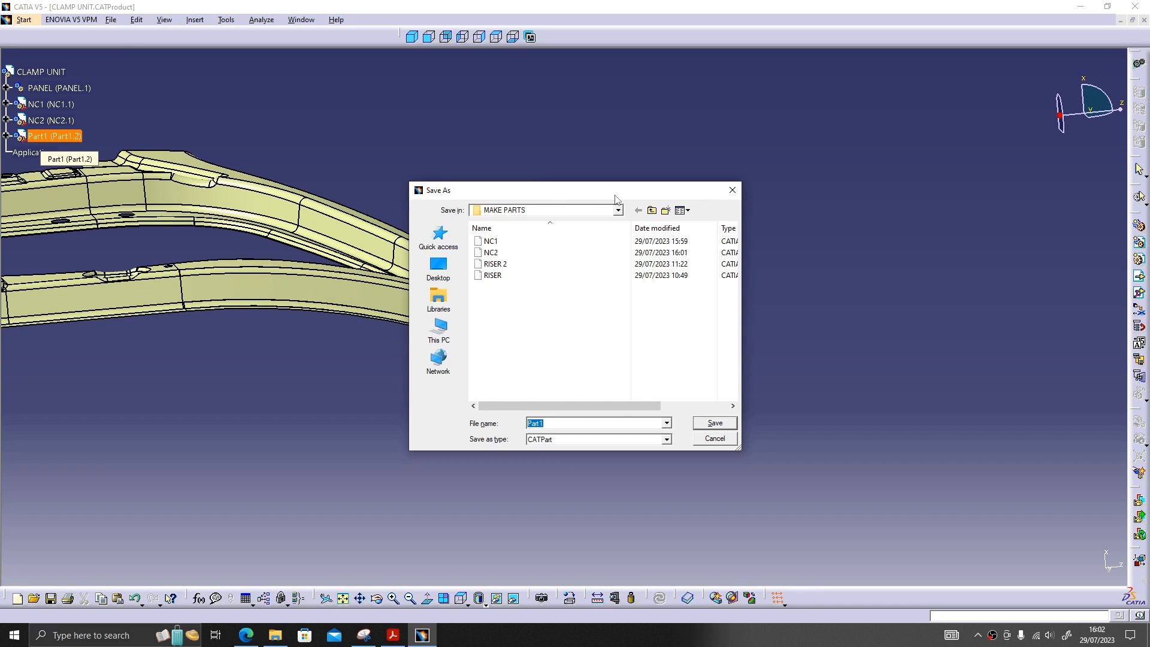
key("Return")
key("Return")
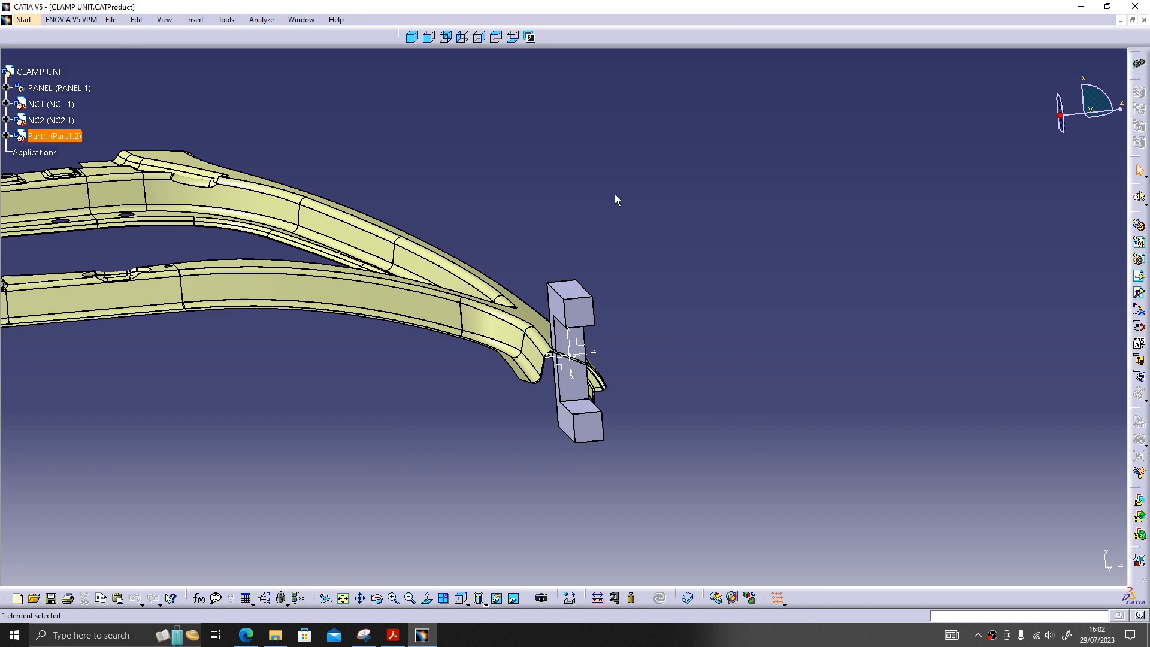
Step: Open Part1 from the assembly in a new window
right_click(71, 139)
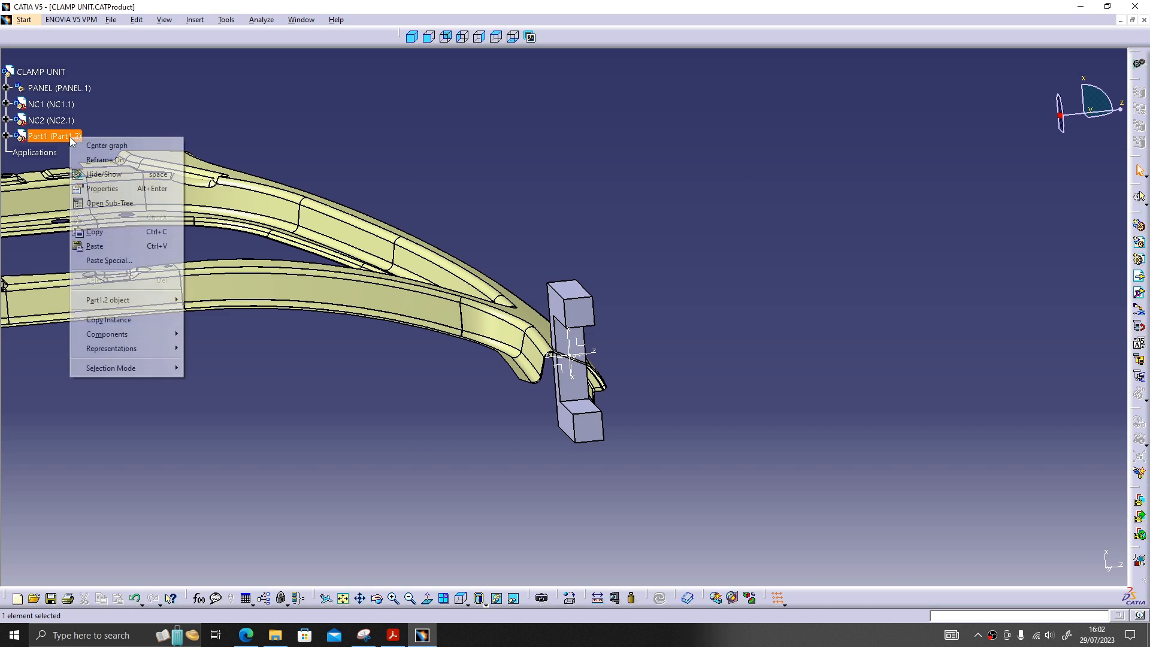
mouse_move(149, 303)
left_click(231, 300)
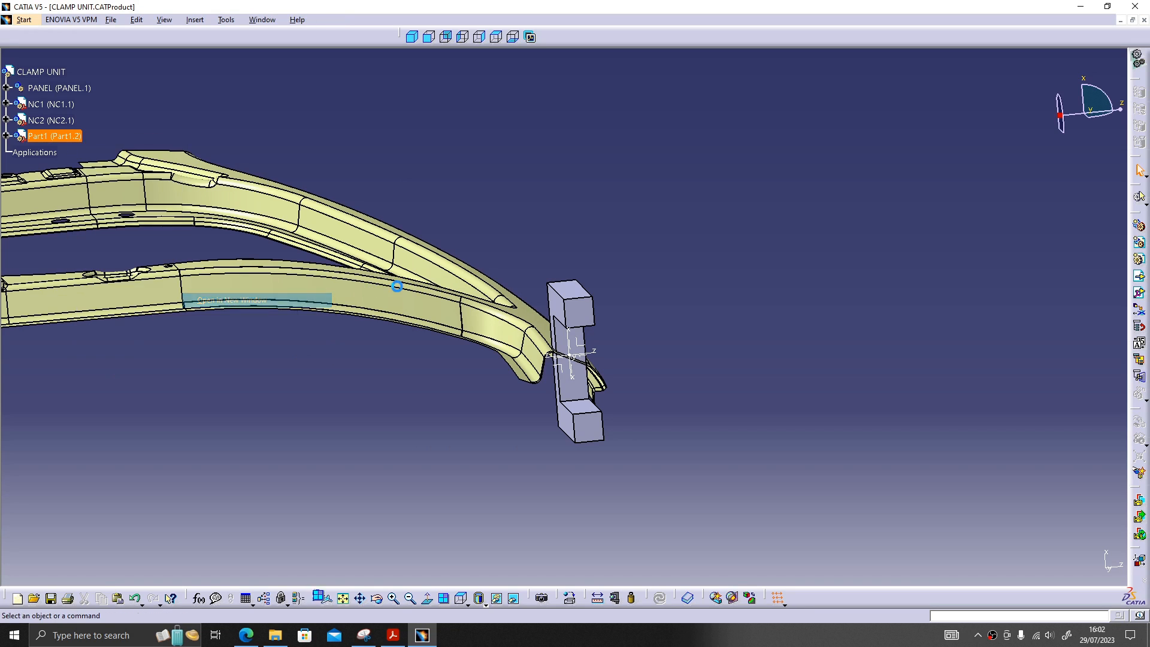
Step: Begin a Pad and sketch a wide rectangle about 31 mm high on the yz plane, above and beside the origin
left_click(1140, 203)
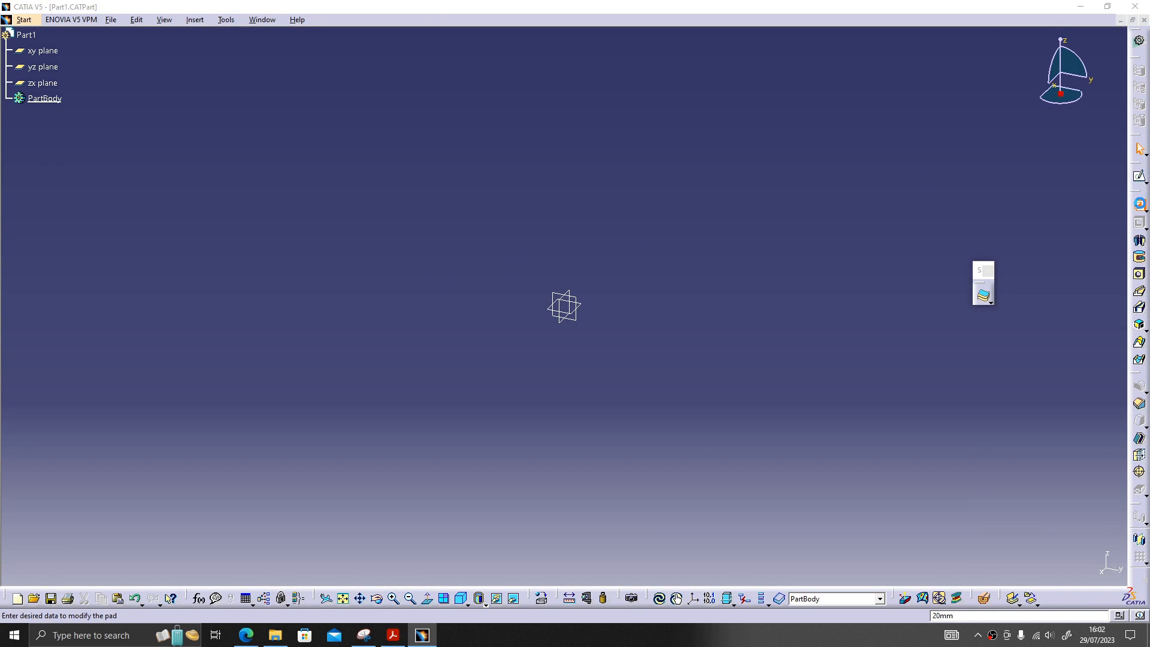
left_click(1102, 470)
left_click(580, 303)
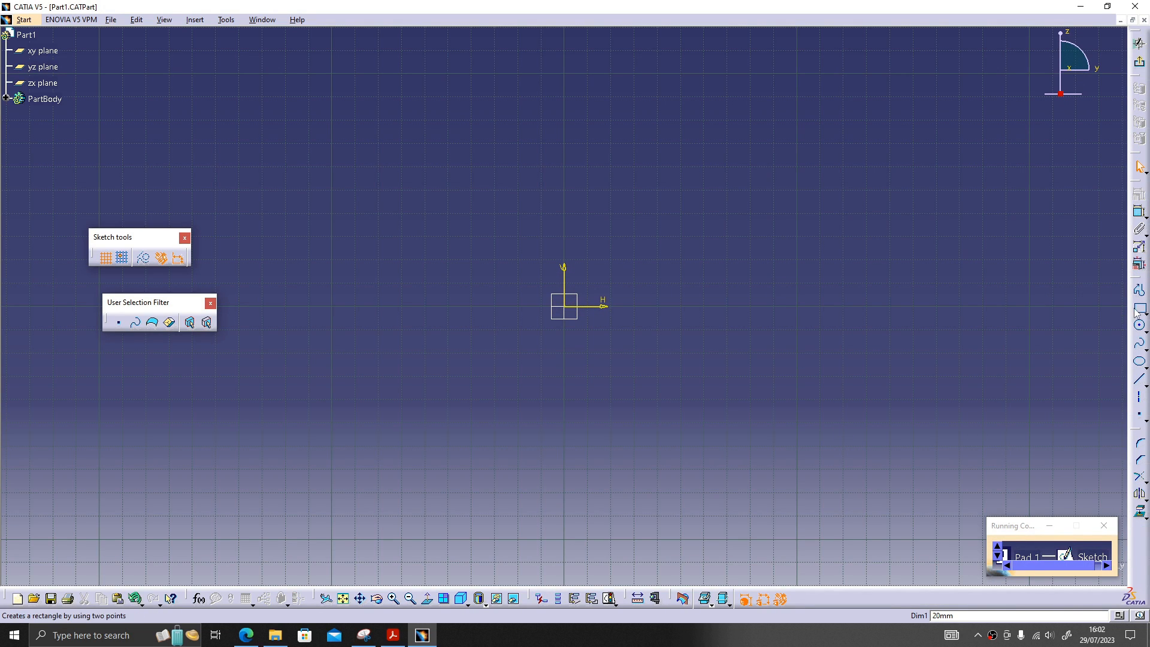
left_click(1139, 309)
left_click(593, 284)
left_click(933, 213)
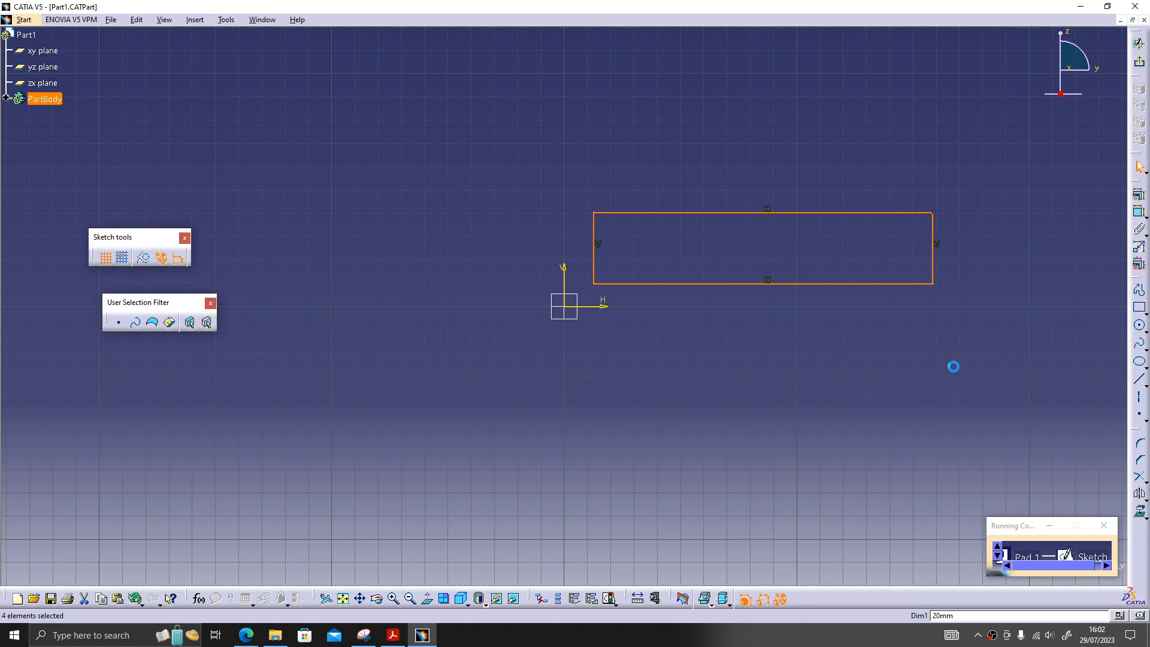
Step: Constrain the rectangle's lower edge to 5 mm above the horizontal axis
left_click(1140, 211)
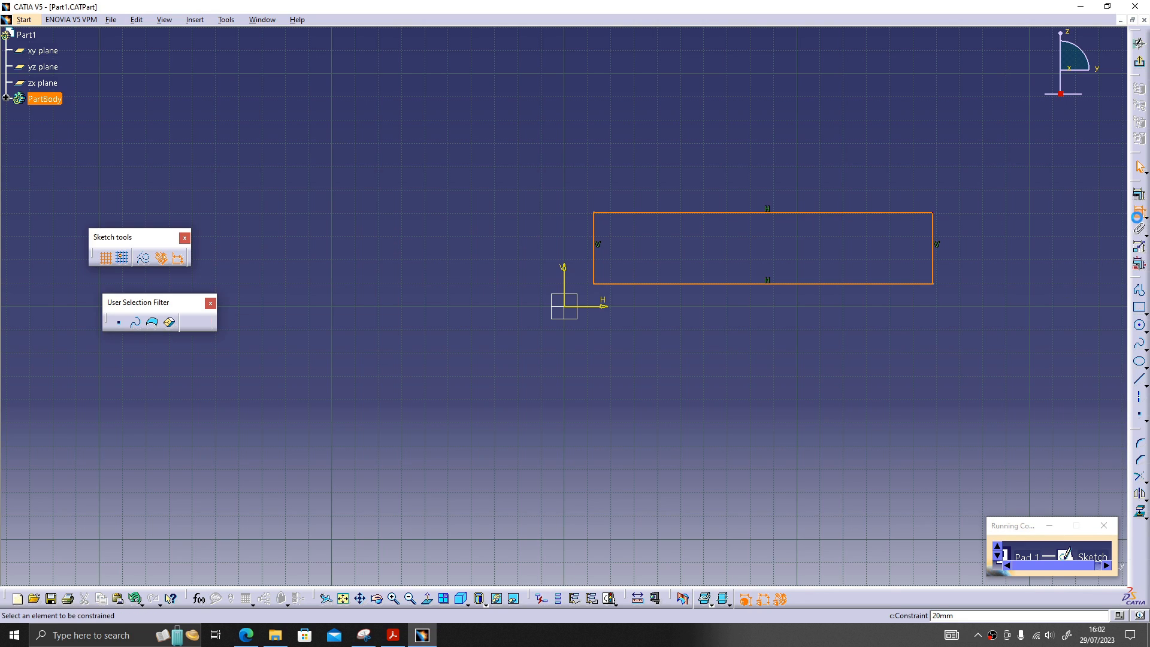
left_click(637, 284)
left_click(590, 307)
left_click(514, 288)
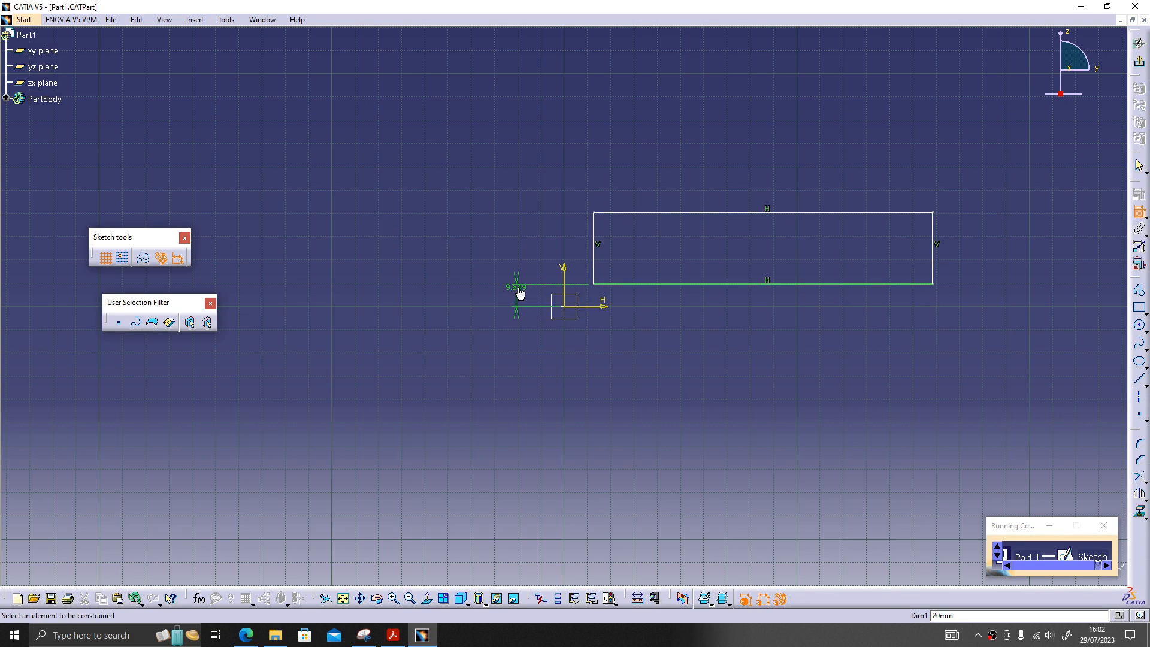
double_click(520, 293)
type("5")
key("Return")
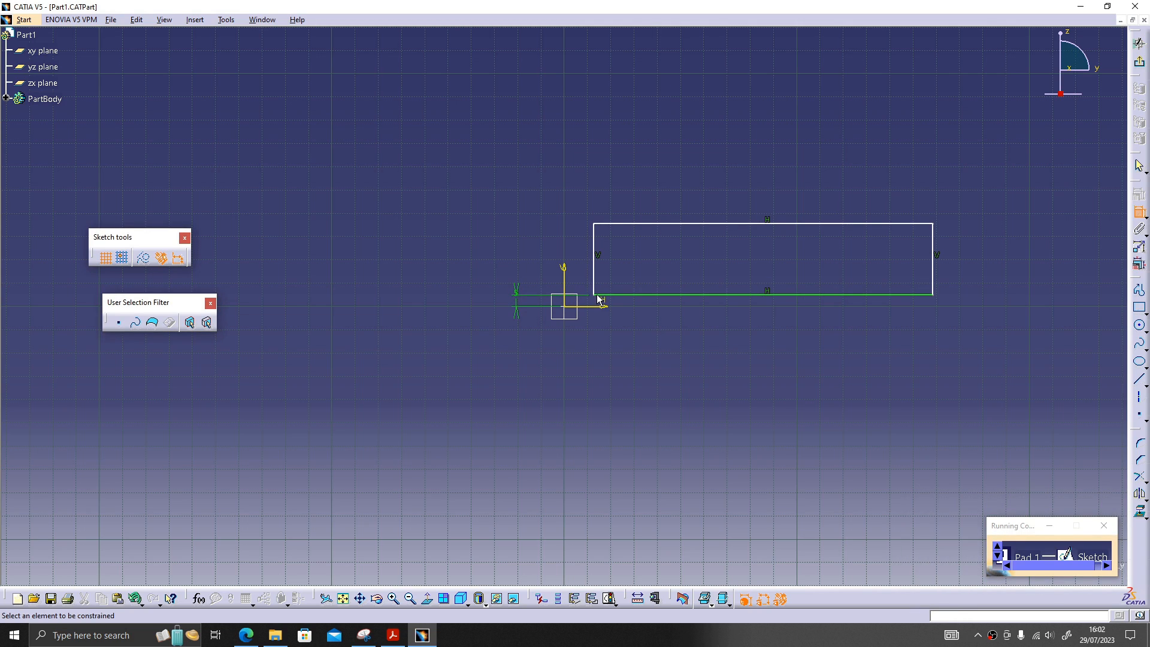
Step: Constrain the rectangle's near vertical edge to 5 mm from the vertical axis
left_click(565, 281)
left_click(594, 273)
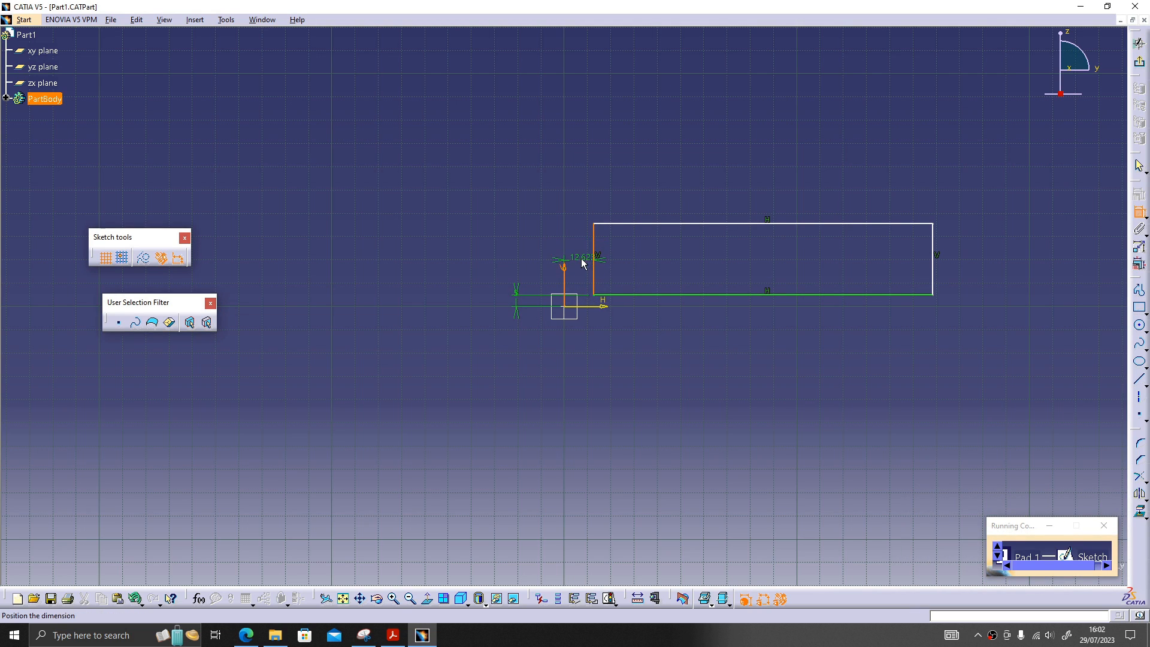
double_click(654, 254)
type("5")
key("Return")
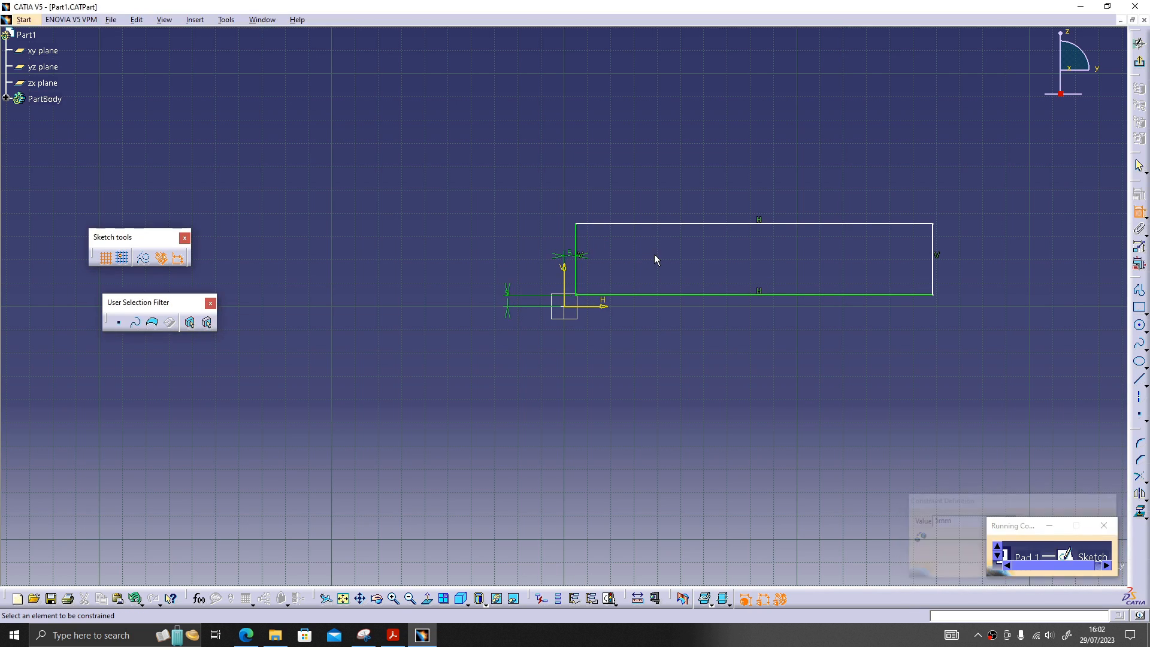
Step: Dimension the rectangle to 100 mm wide and 20 mm high
middle_click_drag(667, 301, 664, 275, "ctrl")
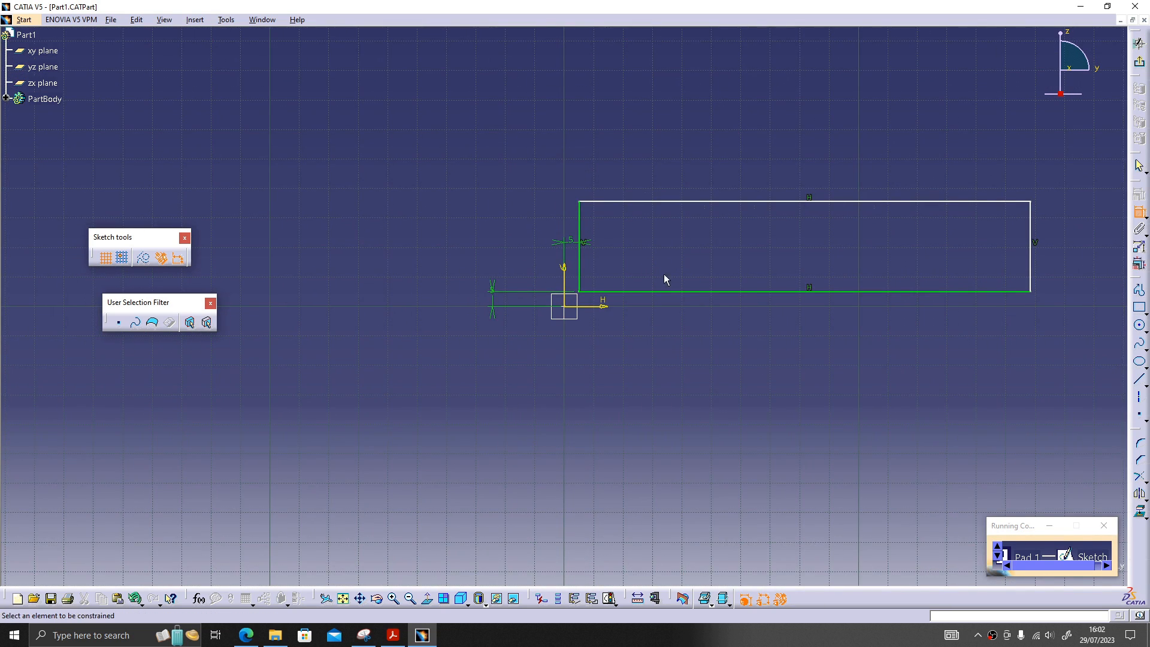
left_click(751, 294)
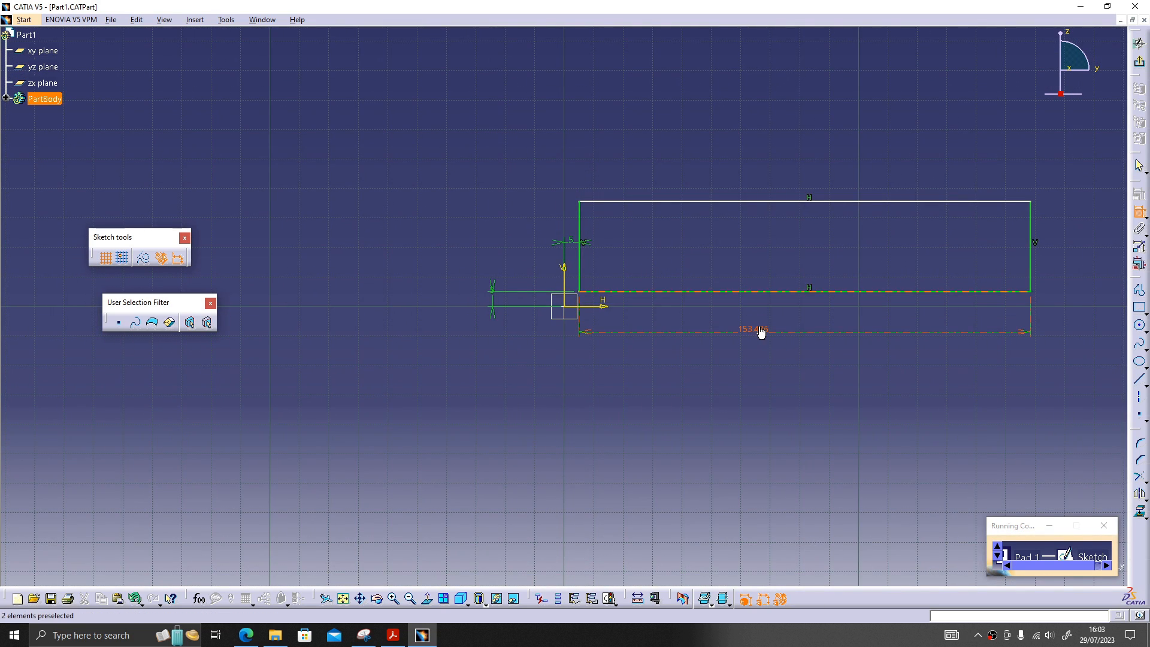
double_click(858, 331)
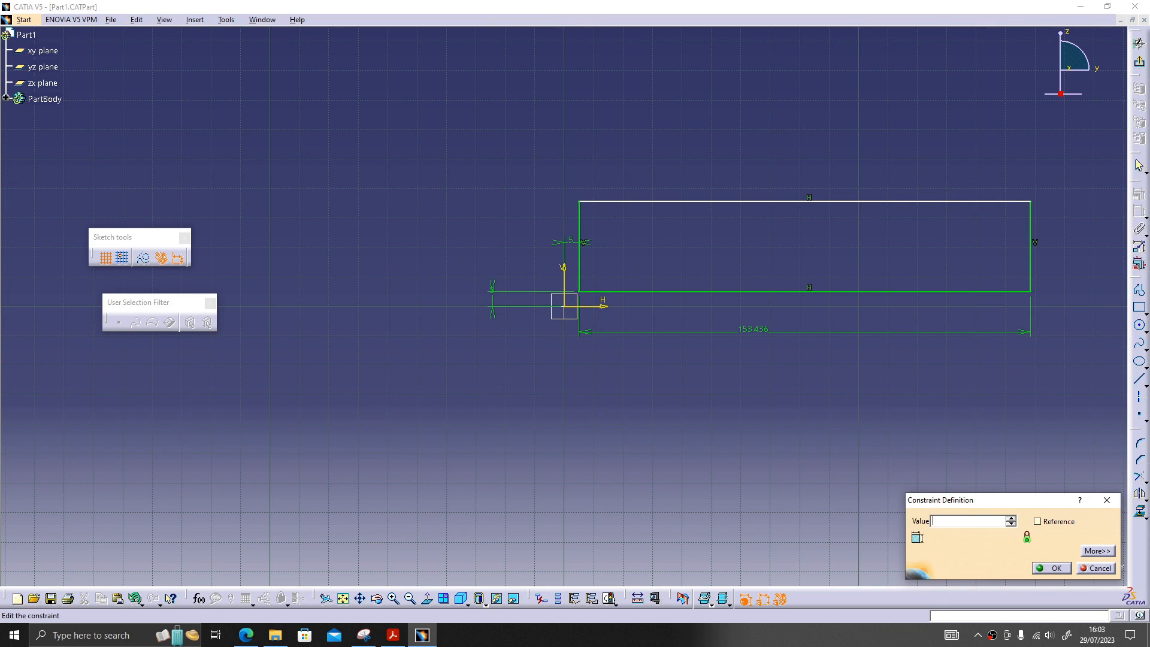
key("Return")
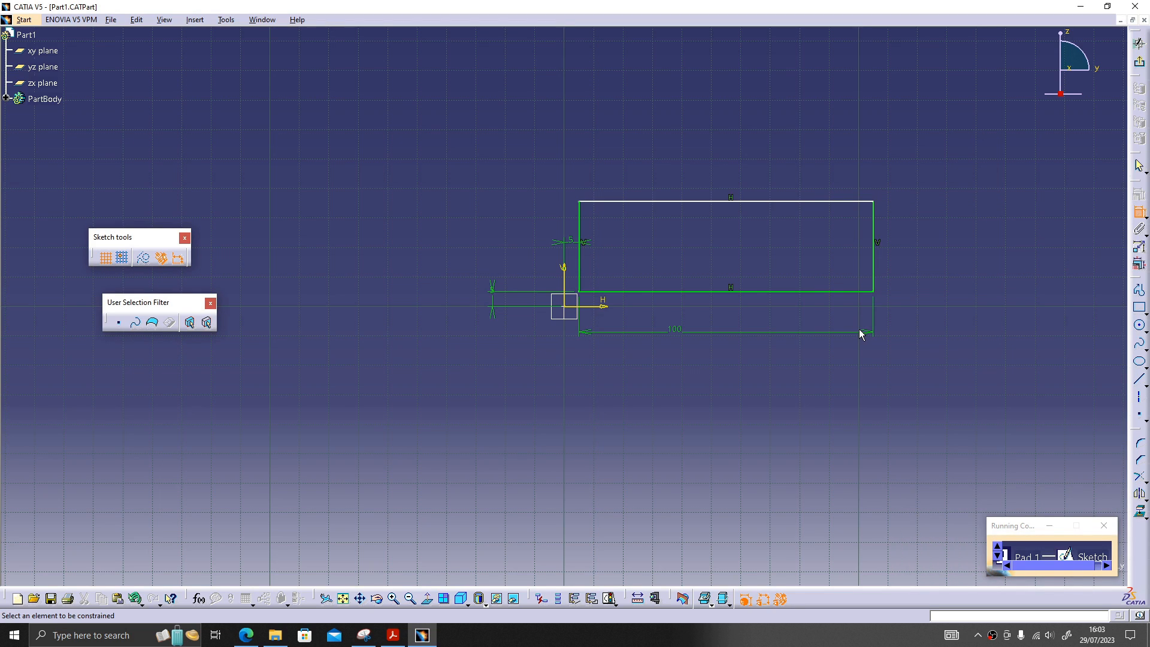
left_click(882, 259)
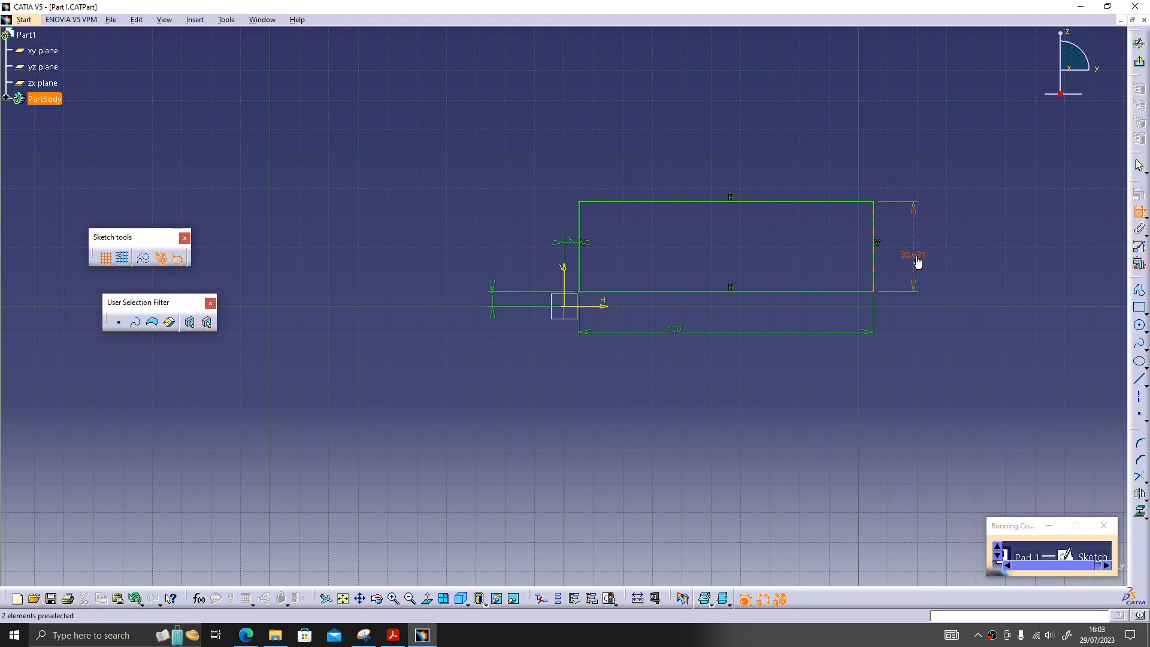
double_click(911, 258)
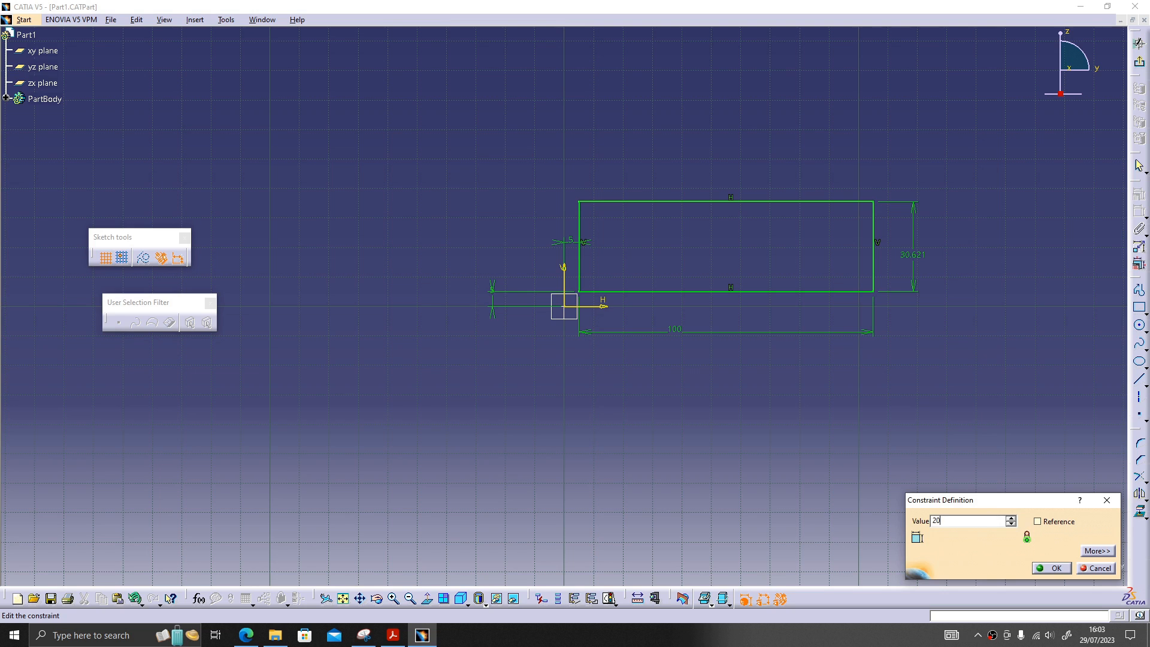
key("Return")
Step: Exit the sketch and pad the rectangle to a length of 20 mm
middle_click_drag(800, 380, 802, 347)
middle_click_drag(751, 389, 699, 411)
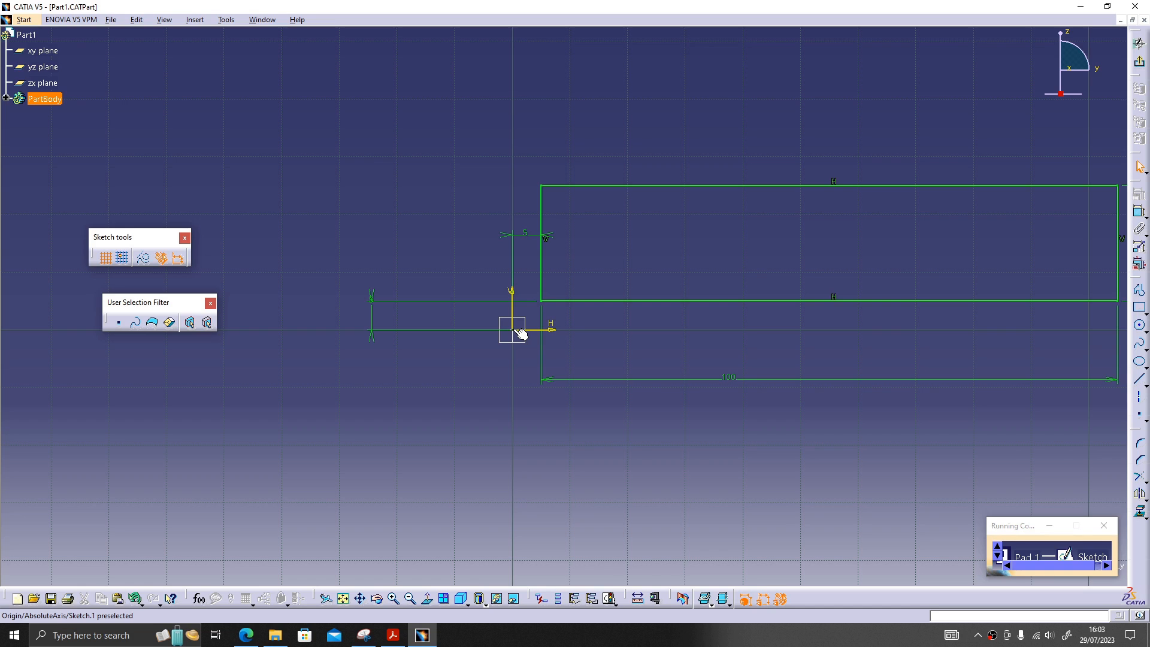
mouse_move(661, 246)
middle_mouse_down()
mouse_move(663, 264)
mouse_move(836, 274)
middle_mouse_up()
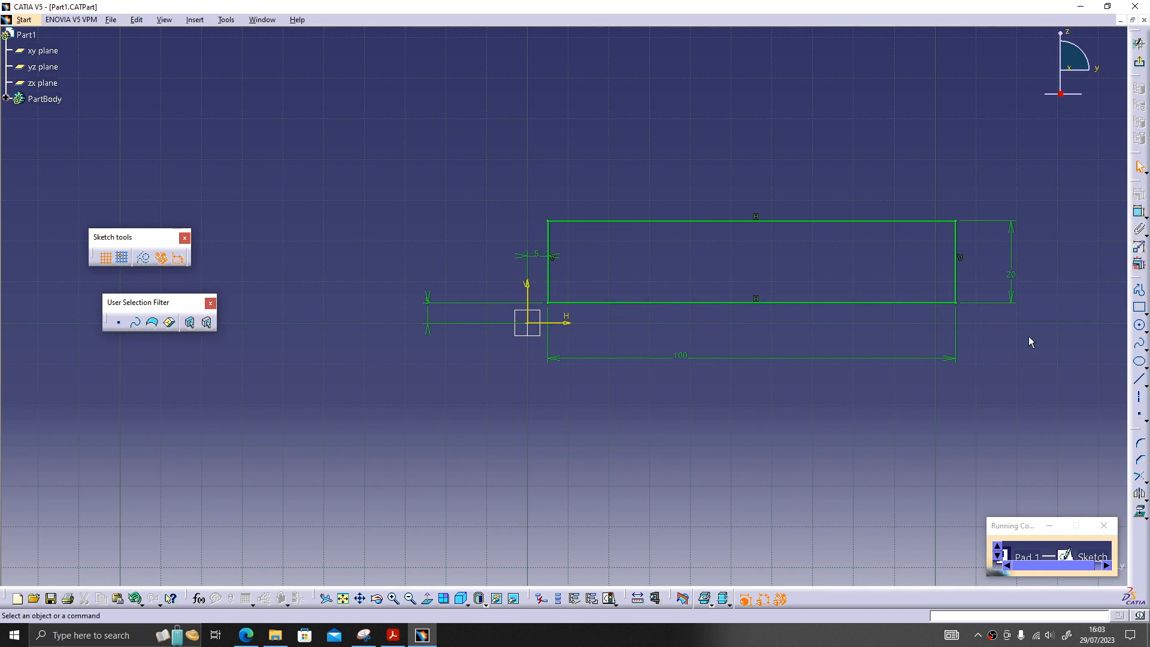
left_click(1140, 43)
left_click(1140, 204)
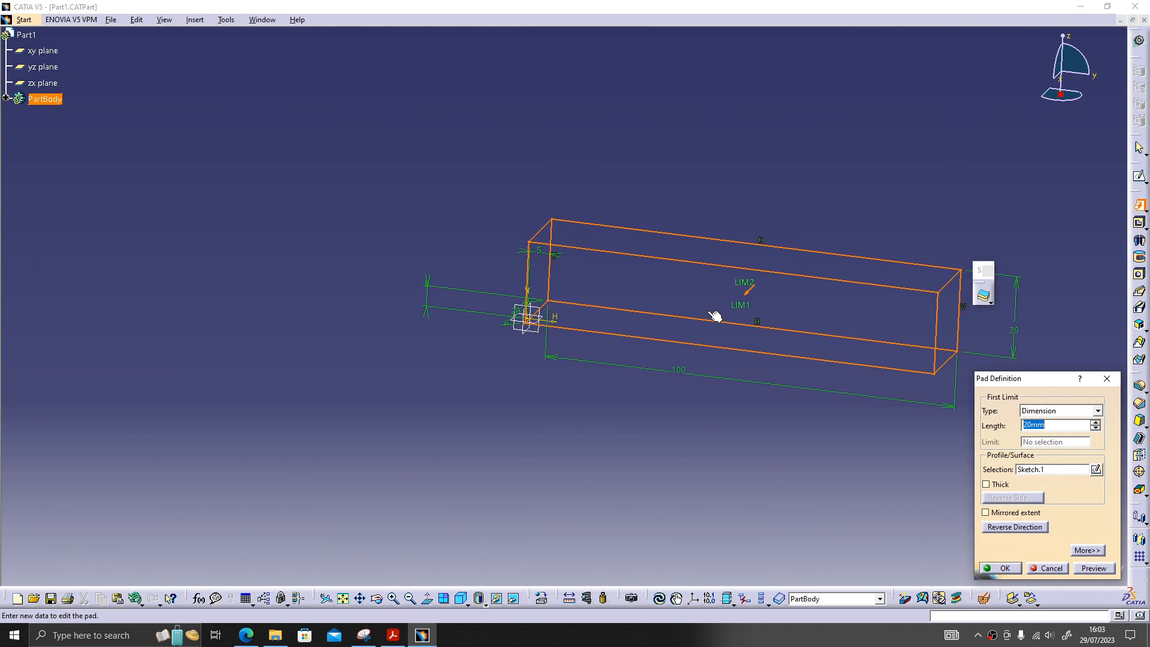
left_click(1007, 568)
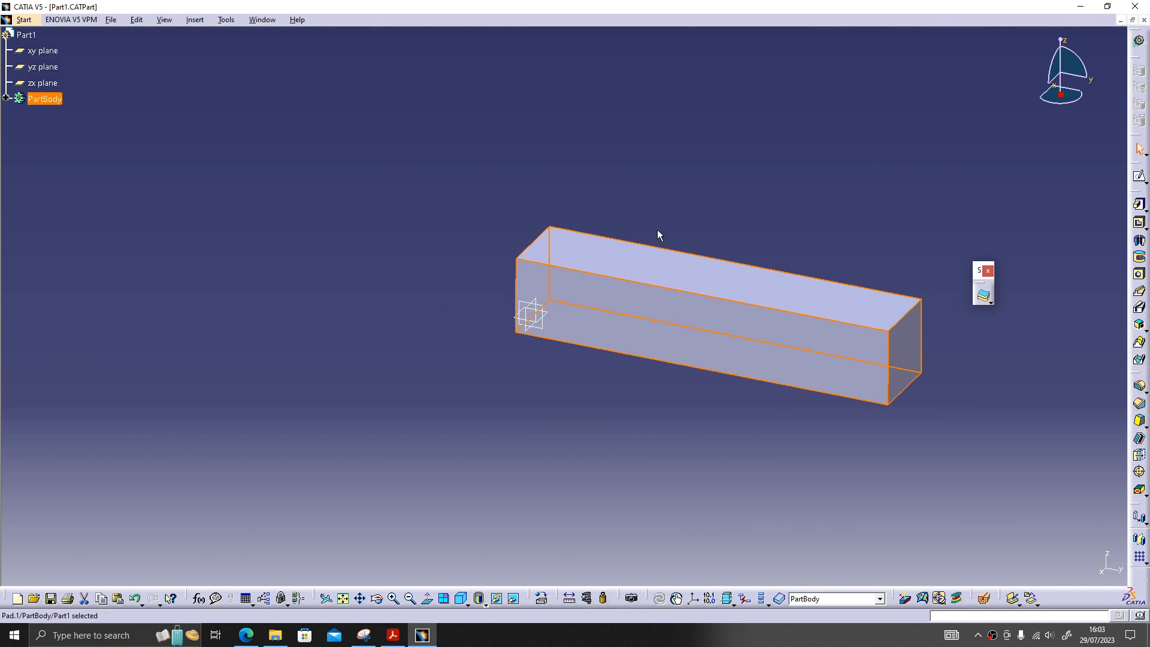
Step: Hide the three reference planes of Part1, and close the part with its changes saved
middle_click_drag(727, 234, 699, 220)
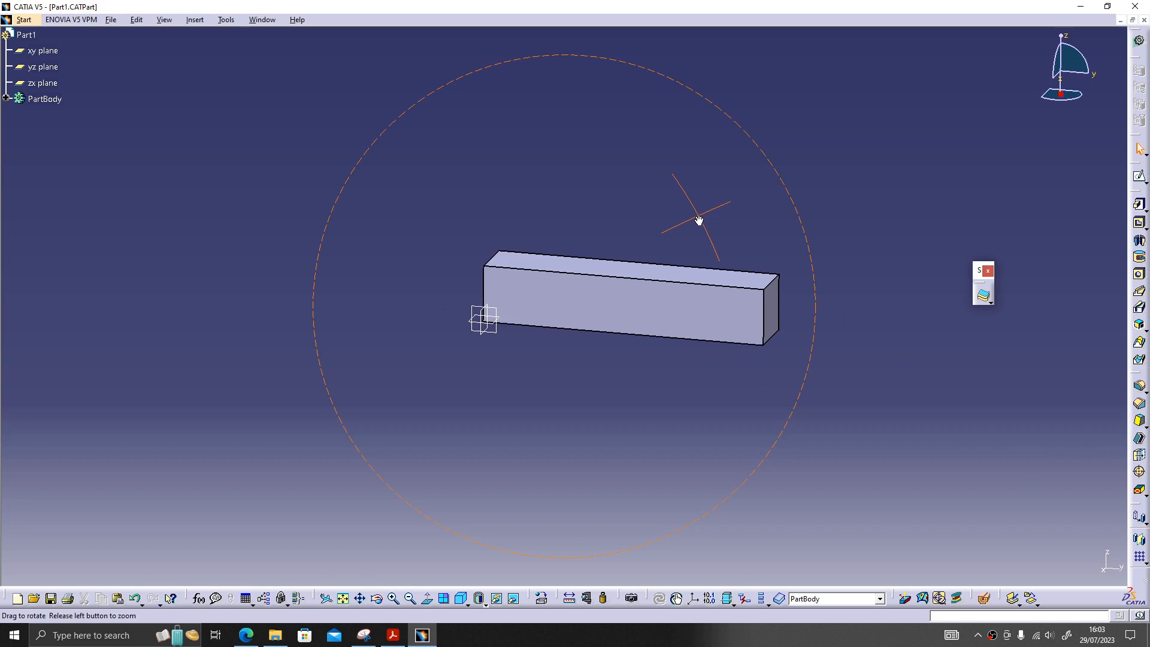
left_click_drag(398, 267, 543, 414)
key("ctrl+h")
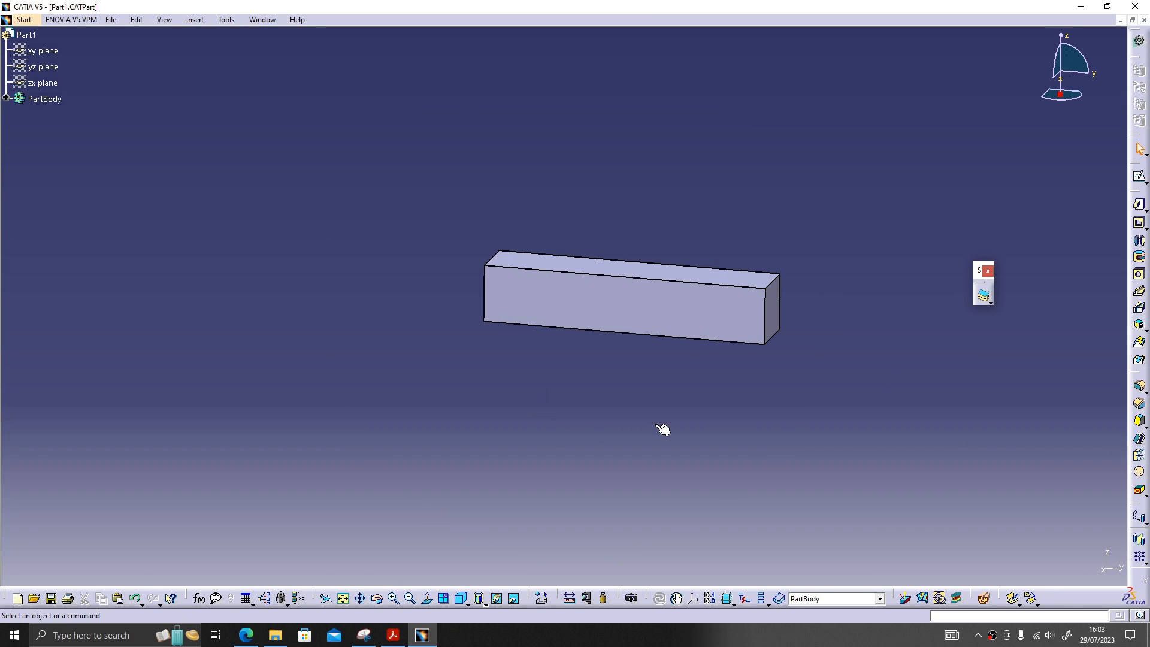
left_click(1145, 20)
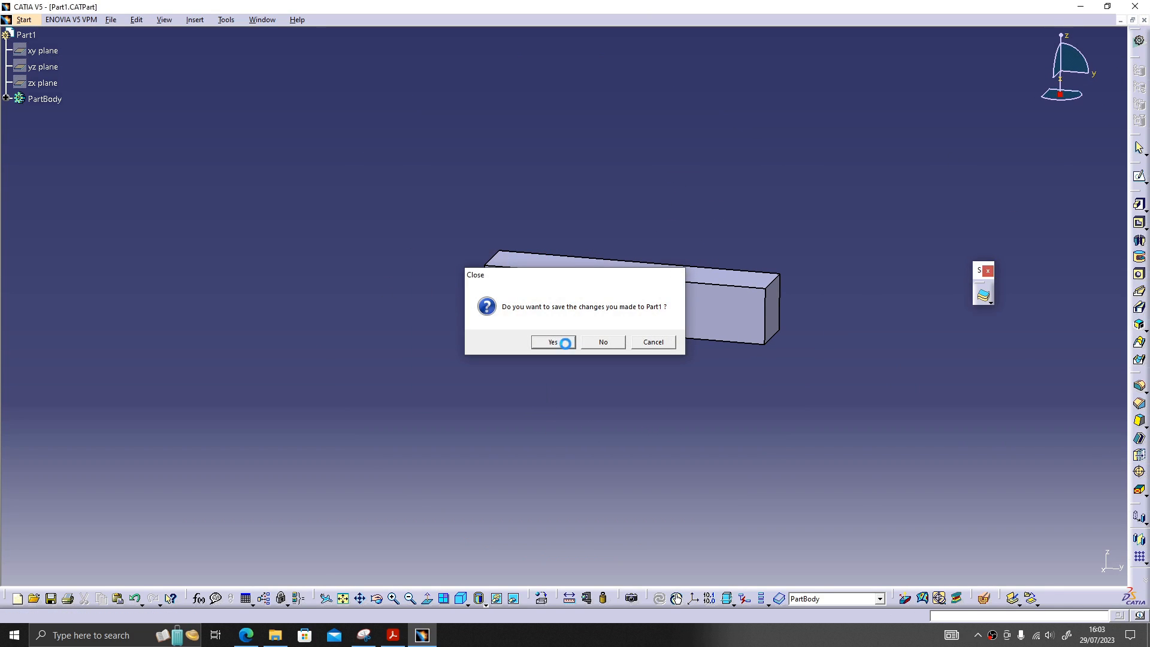
left_click(562, 341)
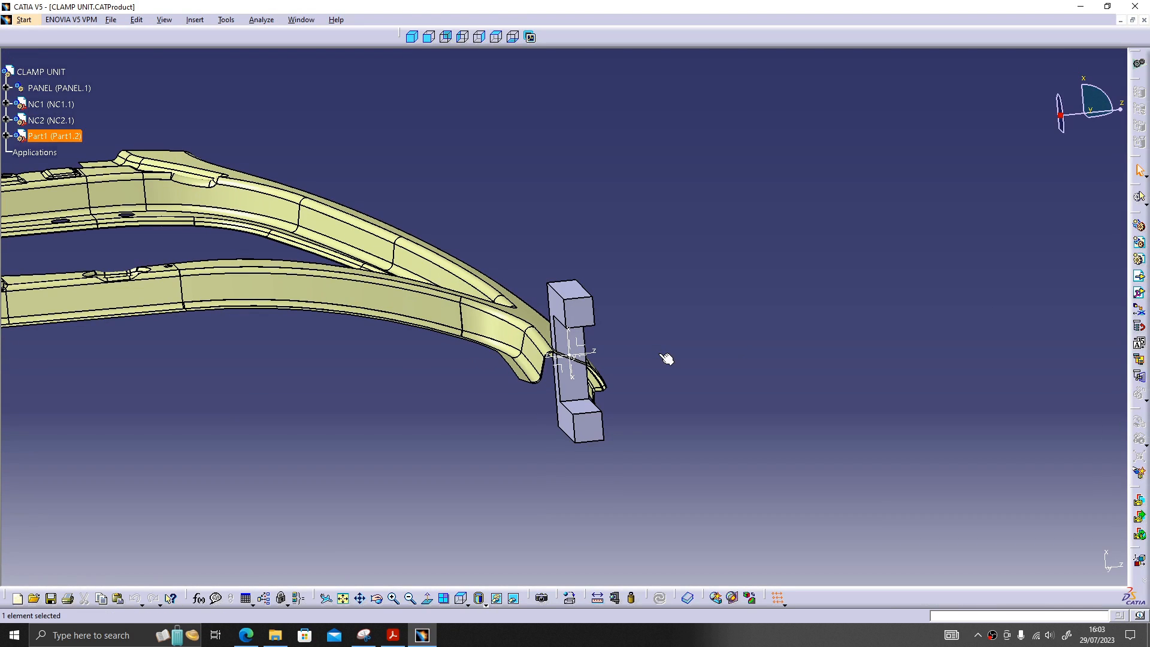
Step: Make the CLAMP UNIT assembly active and keep the Snap and Smart Move commands displayed above the model area
middle_click_drag(616, 249, 627, 318)
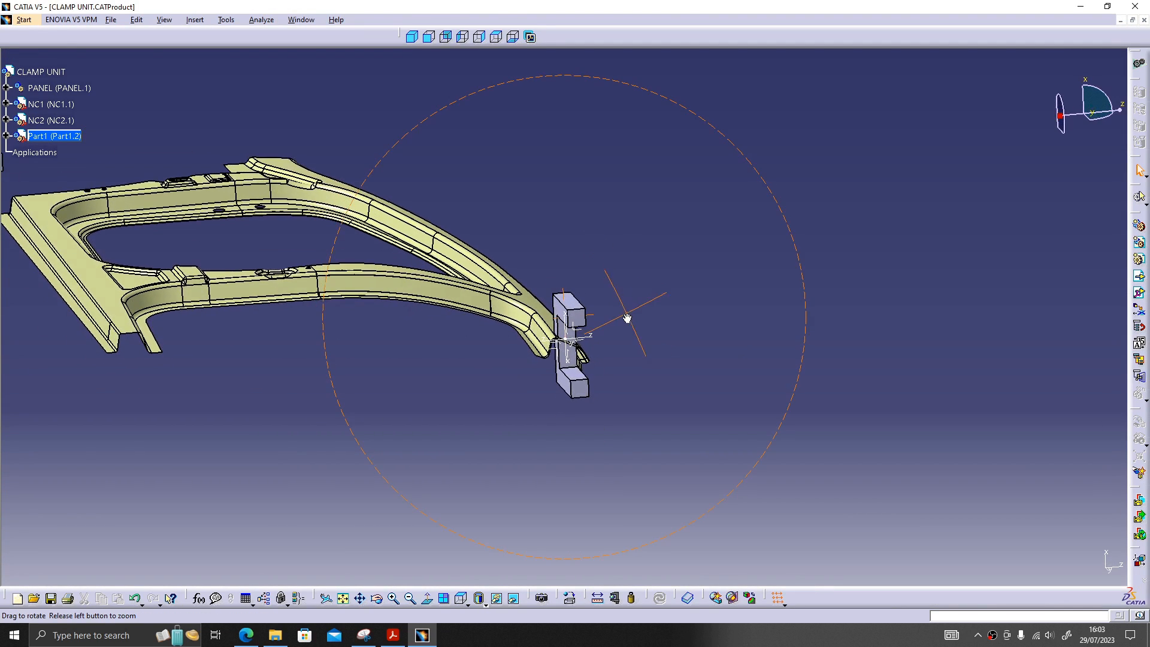
double_click(54, 74)
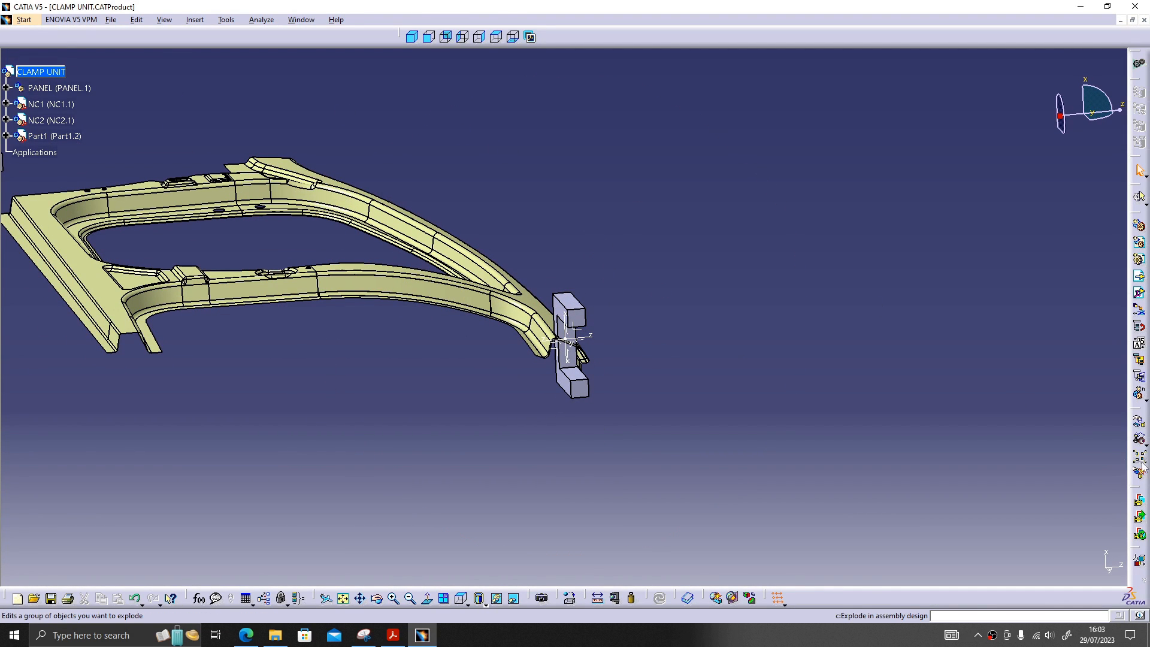
left_click(1146, 444)
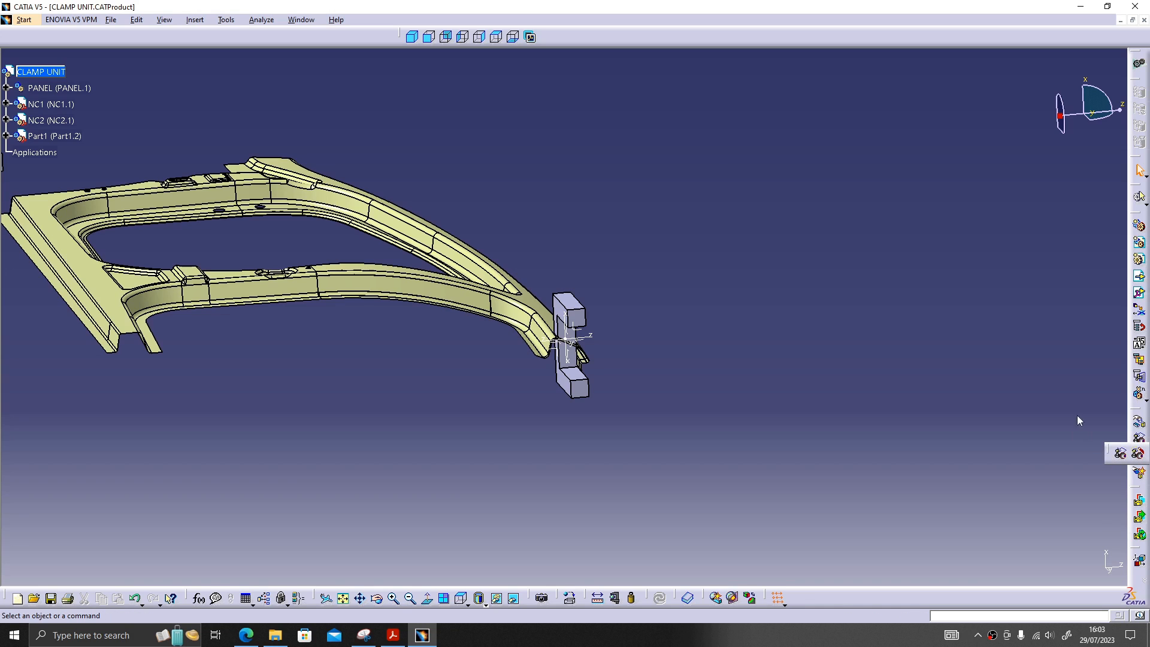
left_click_drag(561, 57, 548, 45)
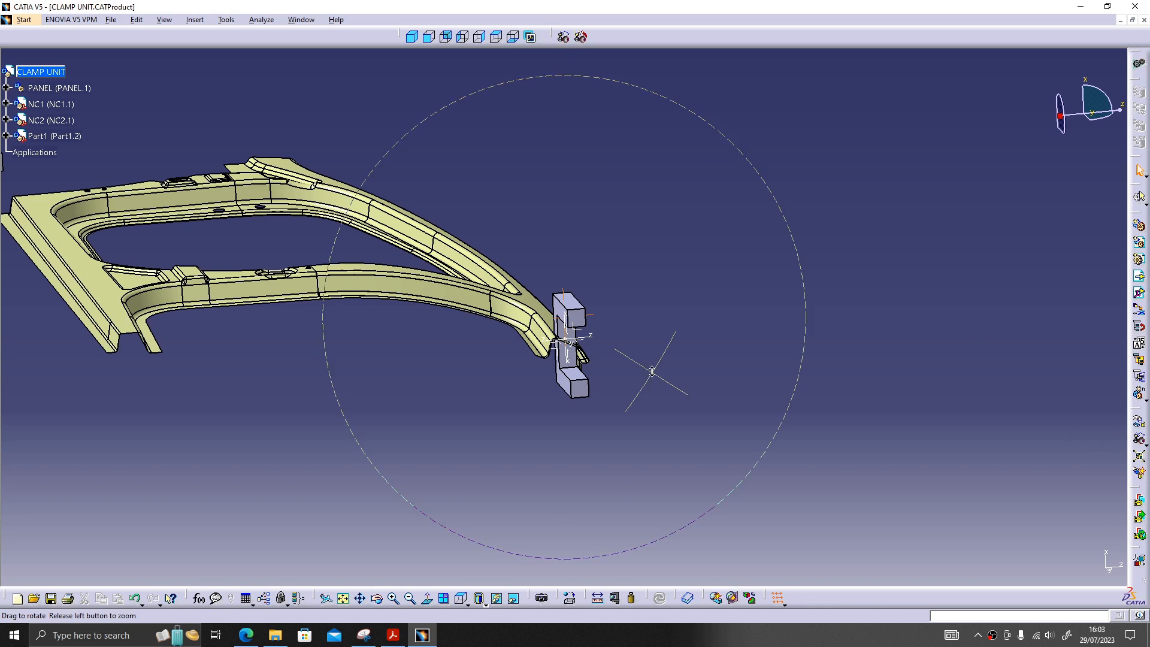
middle_click_drag(650, 372, 393, 268)
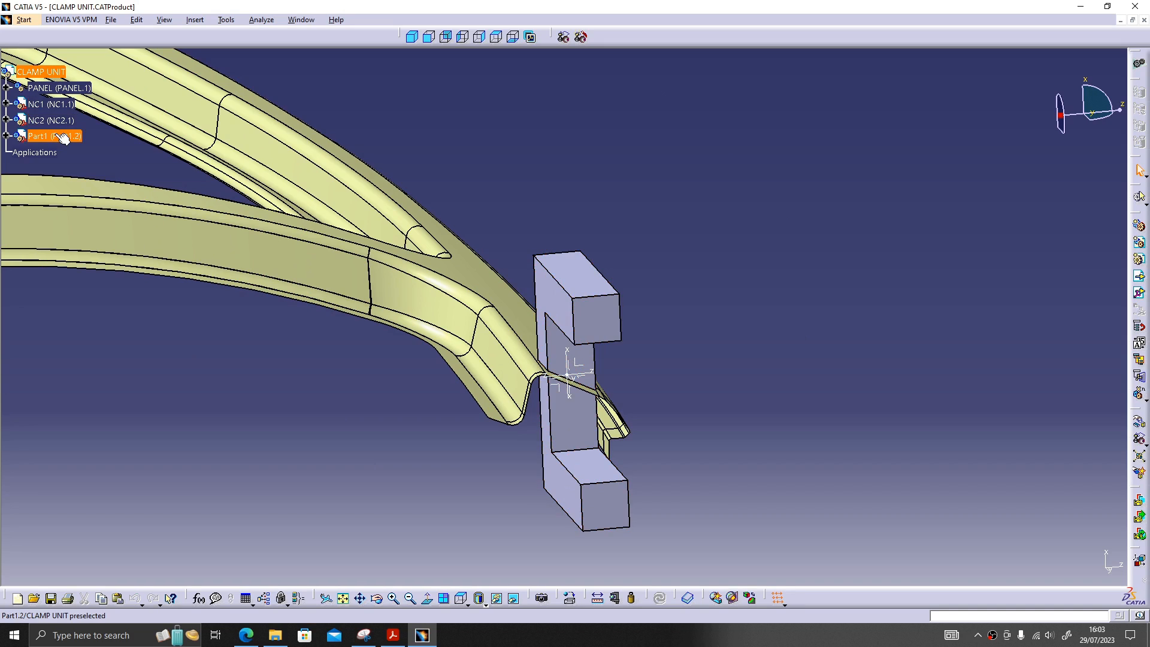
Step: Bring Part1 next to the upper arm of NC1 with Smart Move, without automatic constraint creation
left_click(582, 38)
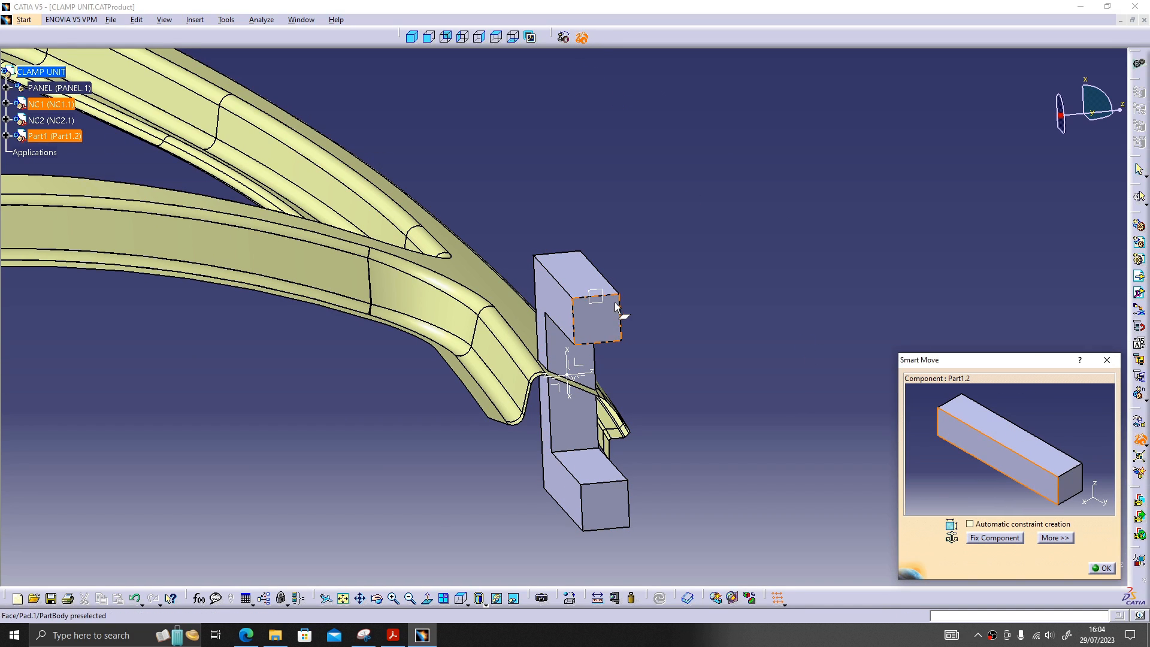
middle_click_drag(617, 311, 445, 324)
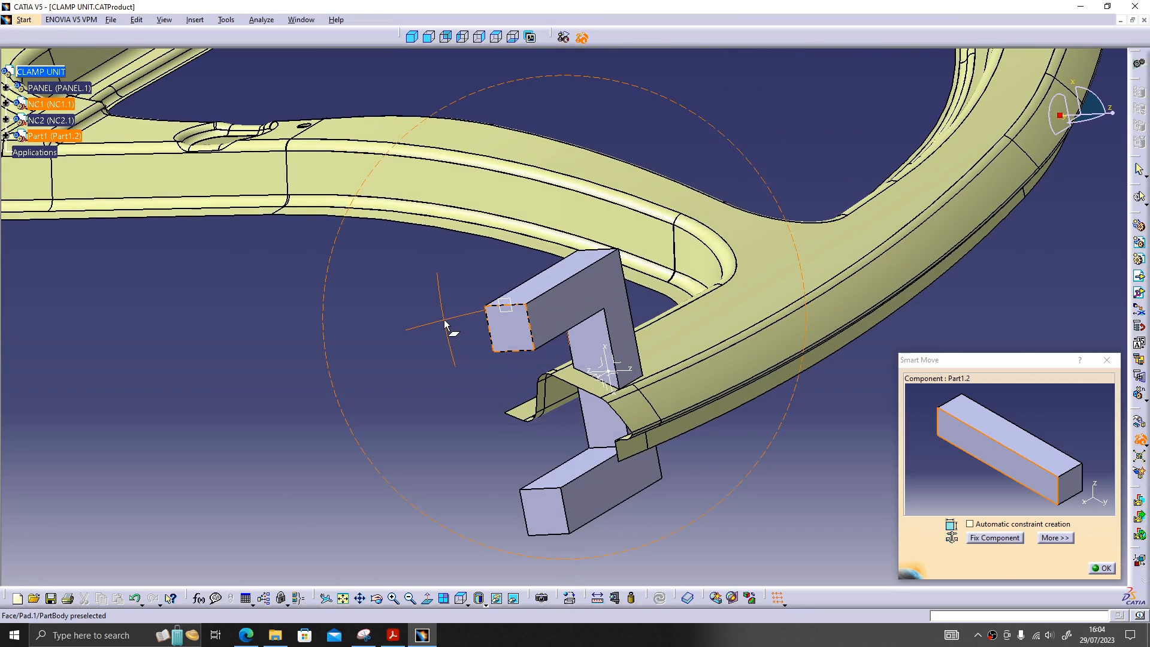
left_click(547, 327)
middle_click_drag(547, 327, 455, 333)
left_click(1106, 569)
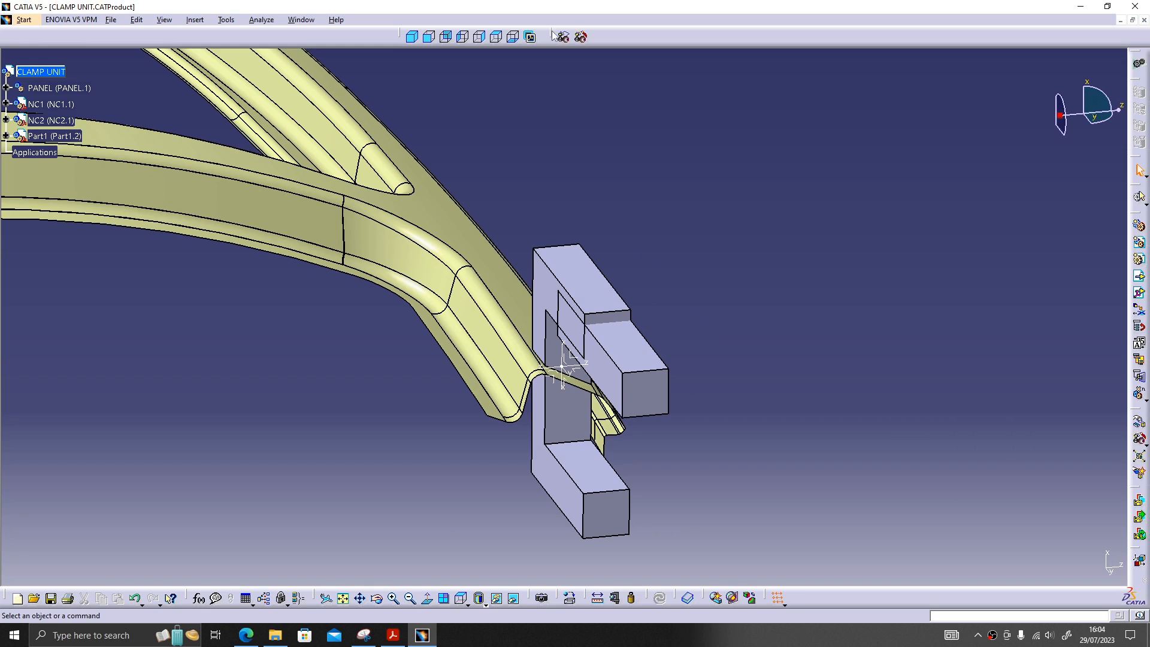
Step: Snap the side face of the Part1 bar to the side face of NC1's upper arm
middle_click_drag(596, 258, 621, 184)
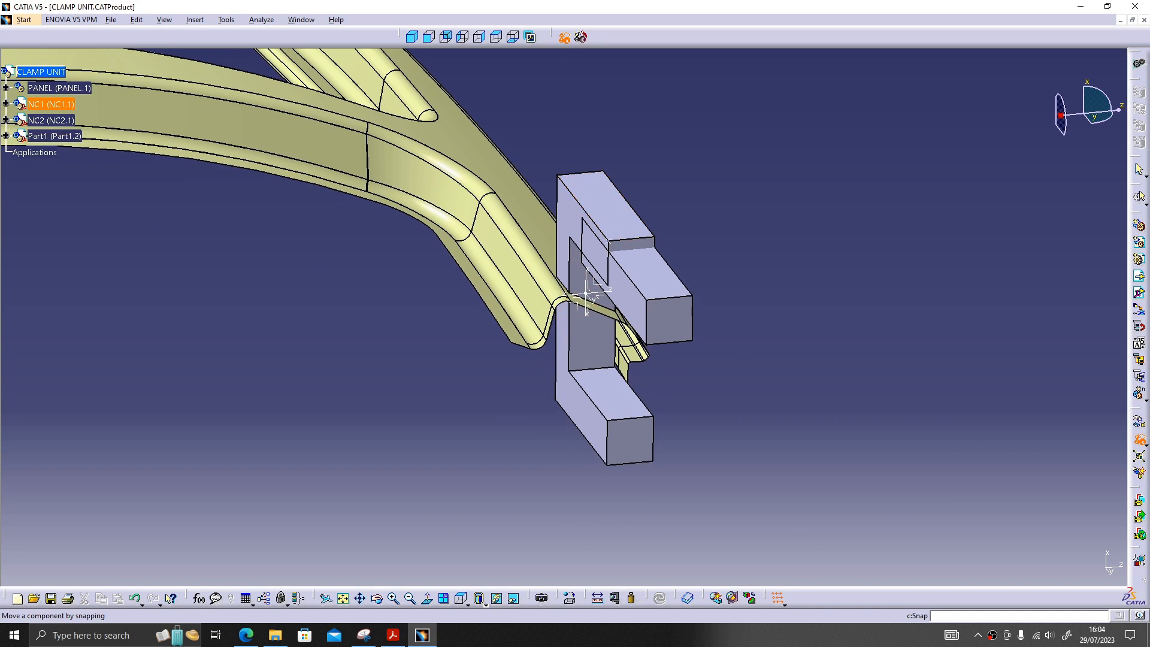
left_click(614, 284)
middle_click_drag(674, 271, 568, 253)
left_click(568, 253)
left_click(765, 343)
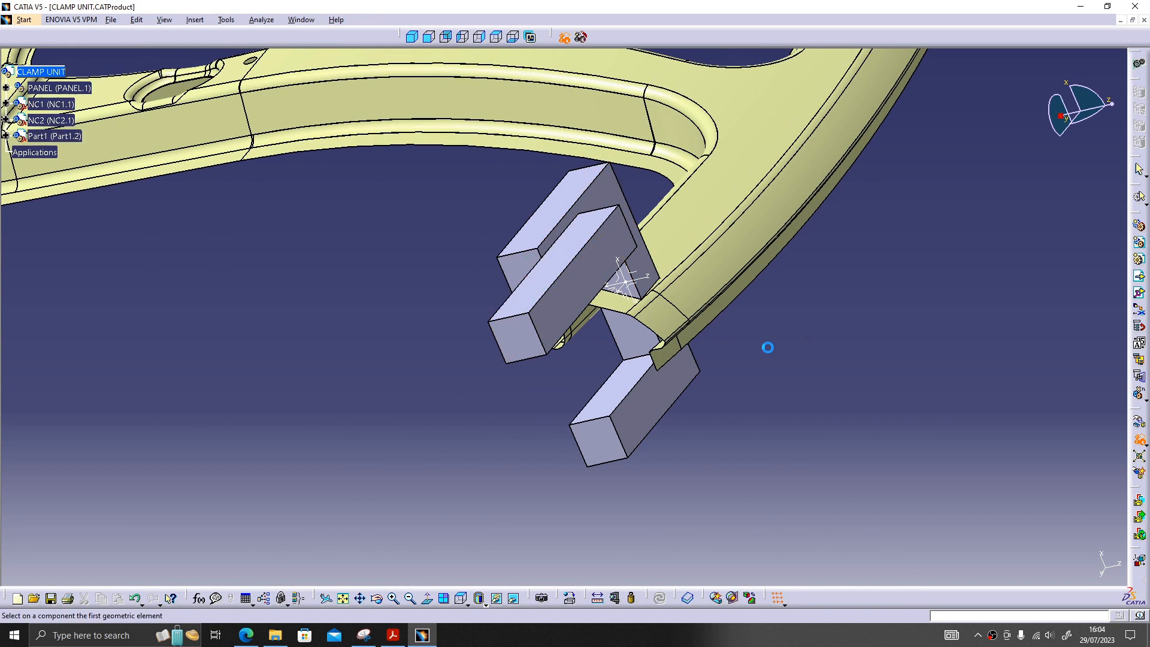
Step: Align the top face of Part1 with the top face of NC1's upper arm using Snap
left_click(562, 231)
left_click(557, 222)
left_click(745, 336)
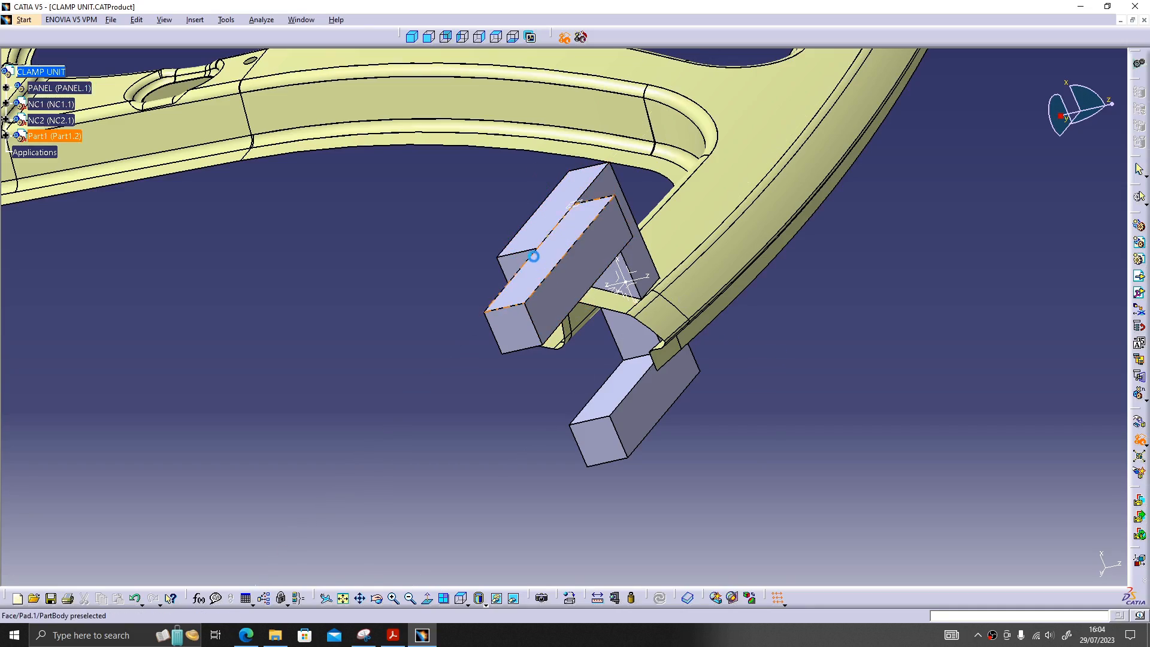
middle_click_drag(744, 336, 659, 175)
left_click(535, 332)
left_click(596, 261)
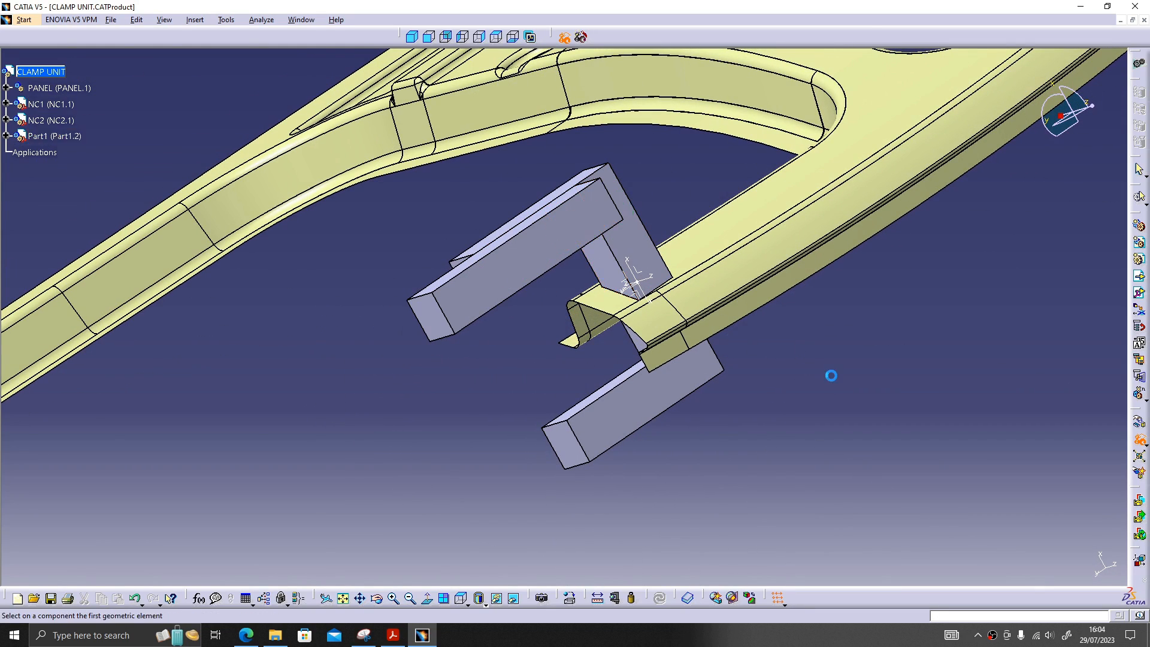
middle_click_drag(760, 391, 707, 350)
key("Escape")
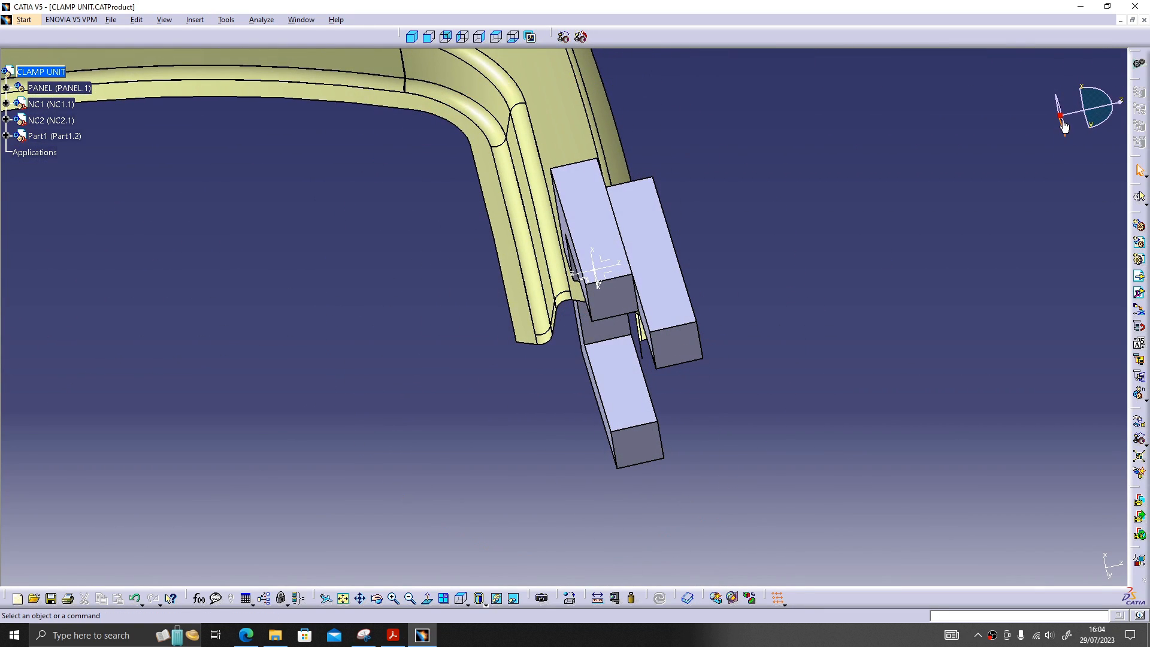
Step: Attach the compass to Part1, move the part 5 mm along W away from NC1, and reset the compass
left_click_drag(1060, 114, 674, 327)
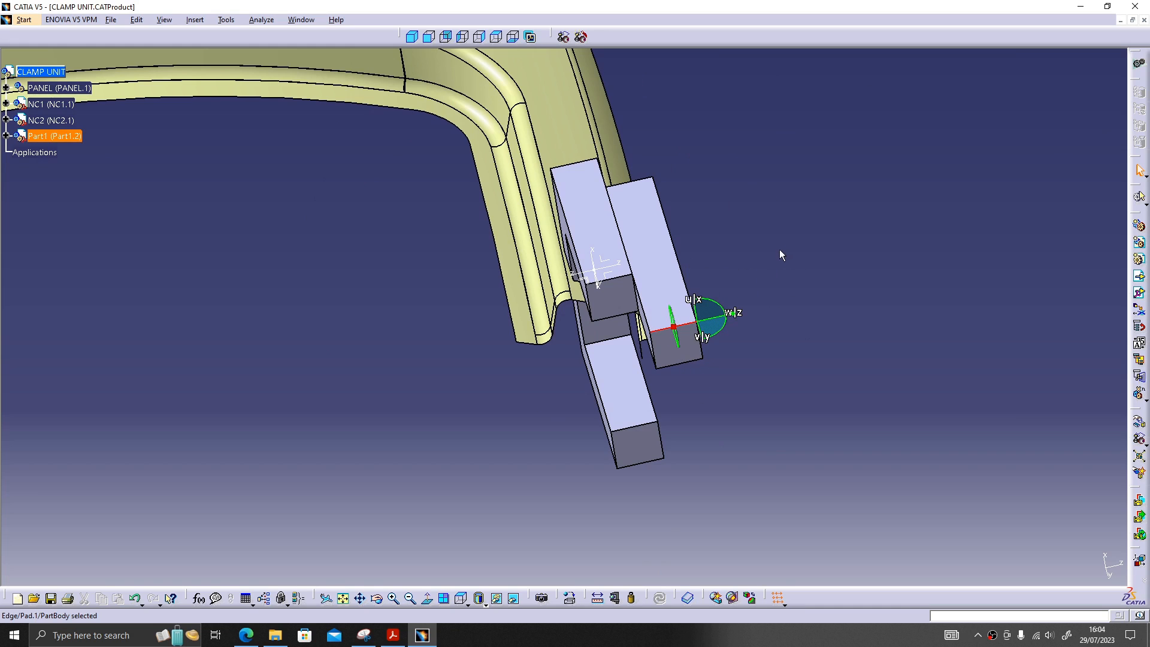
left_click(48, 71)
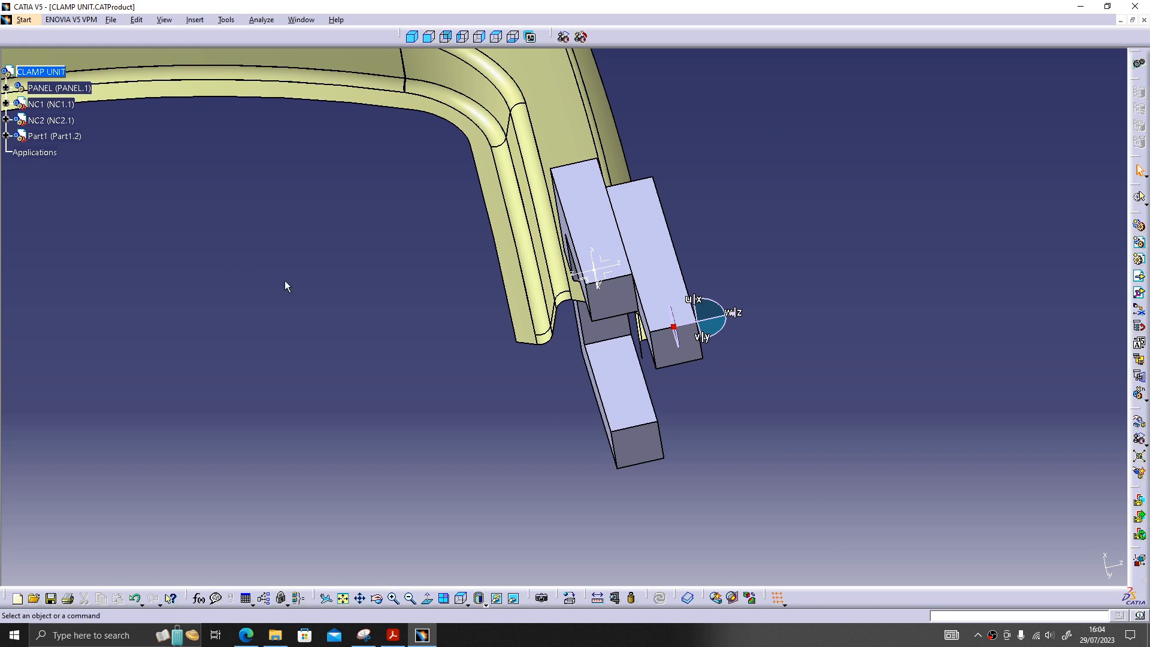
left_click(643, 259)
double_click(722, 319)
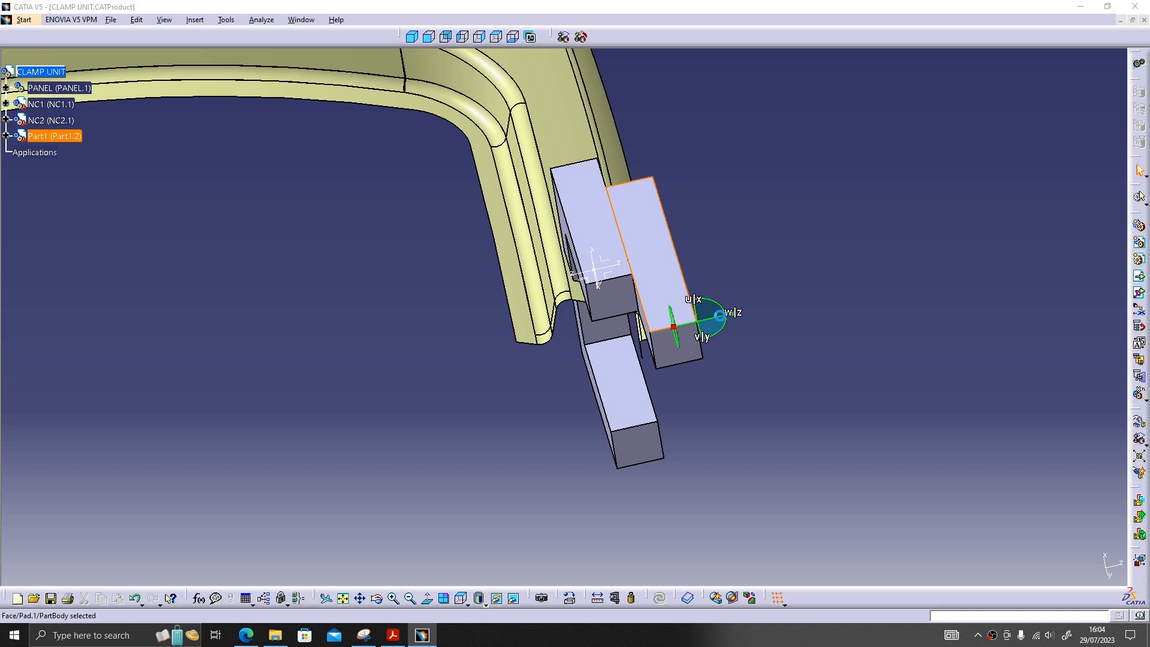
double_click(911, 514)
type("5mm")
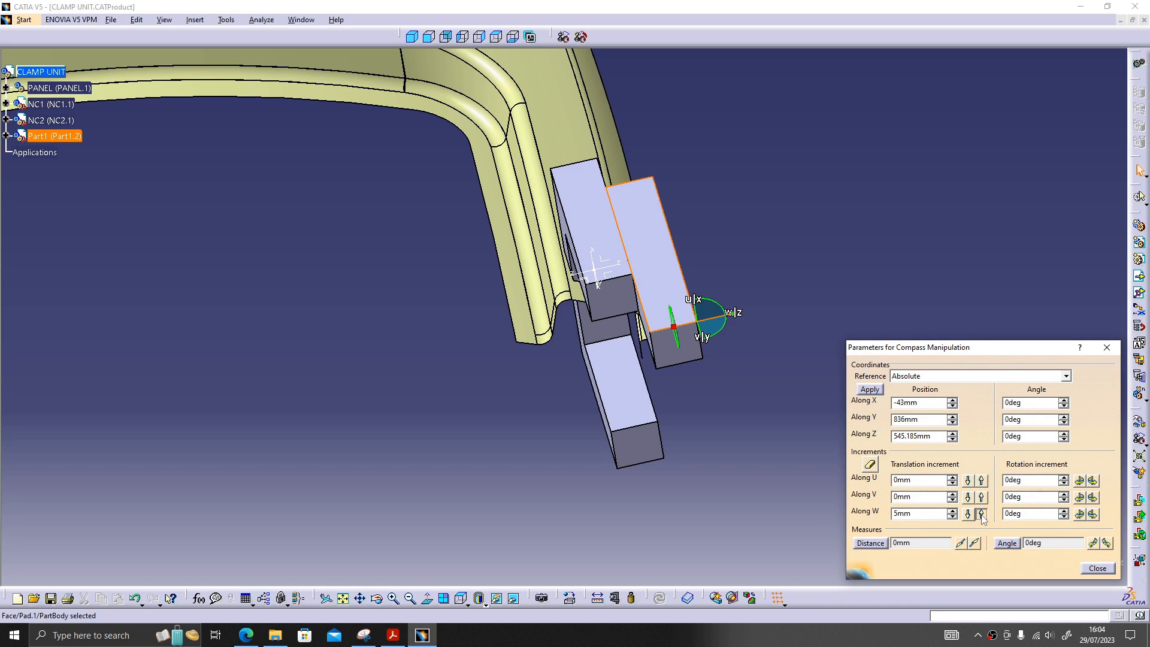
left_click(982, 515)
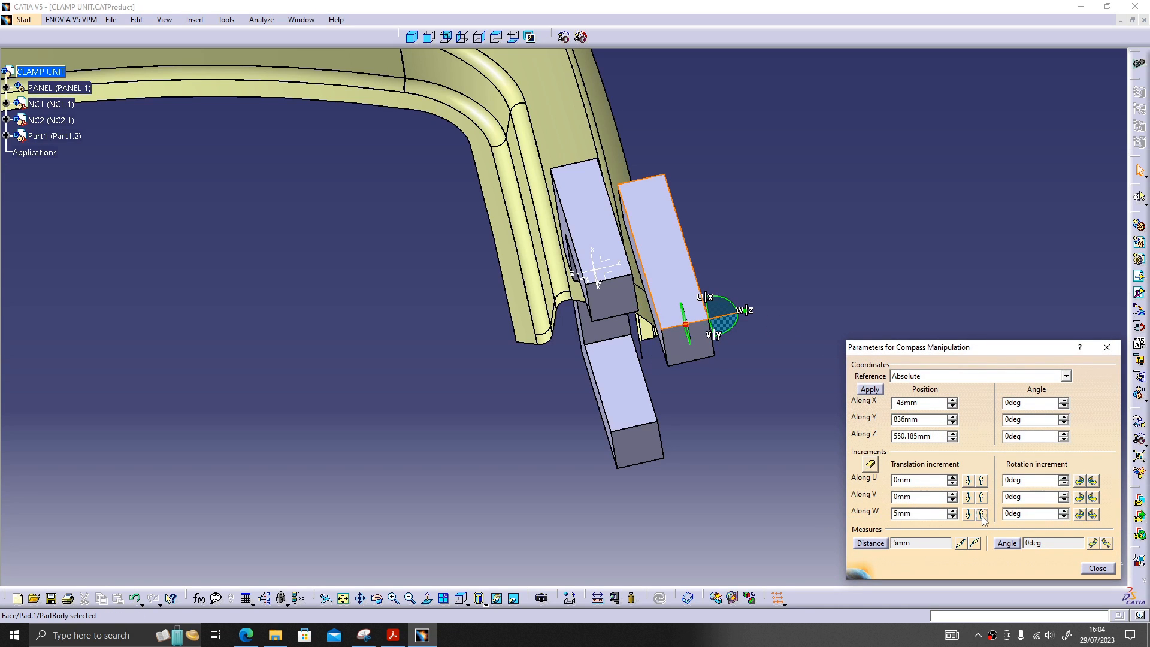
left_click(1097, 567)
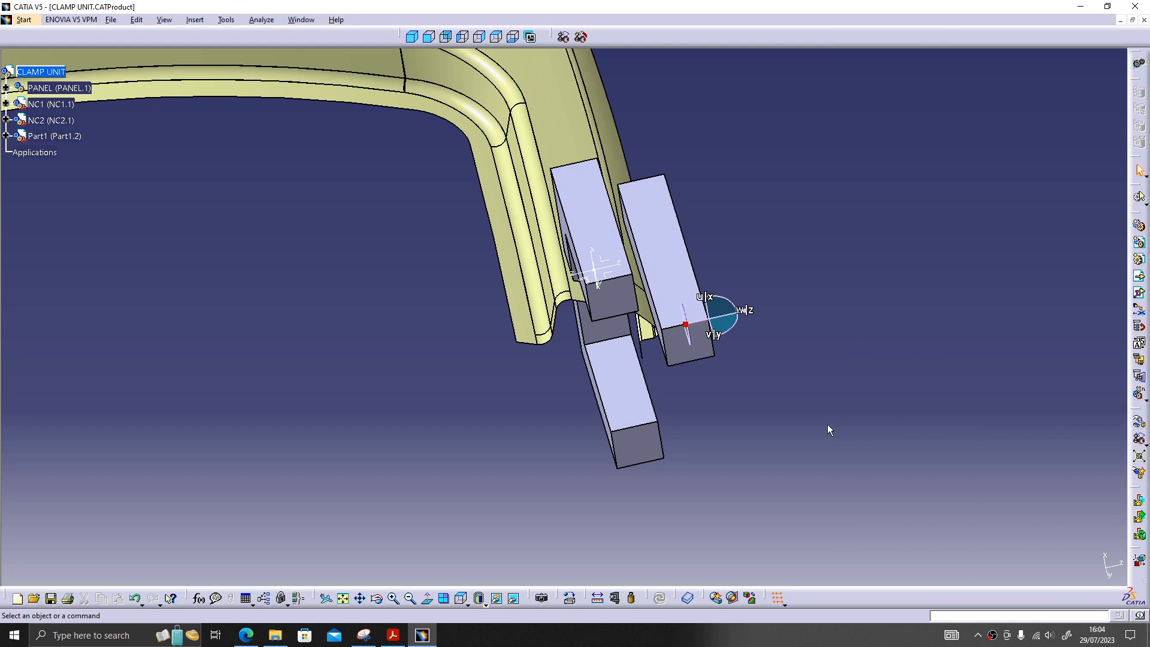
key("alt+v")
key("r")
Step: Set the length dimension of Part1's pad profile to 130 mm and return to the CLAMP UNIT assembly
middle_click_drag(569, 384, 581, 259)
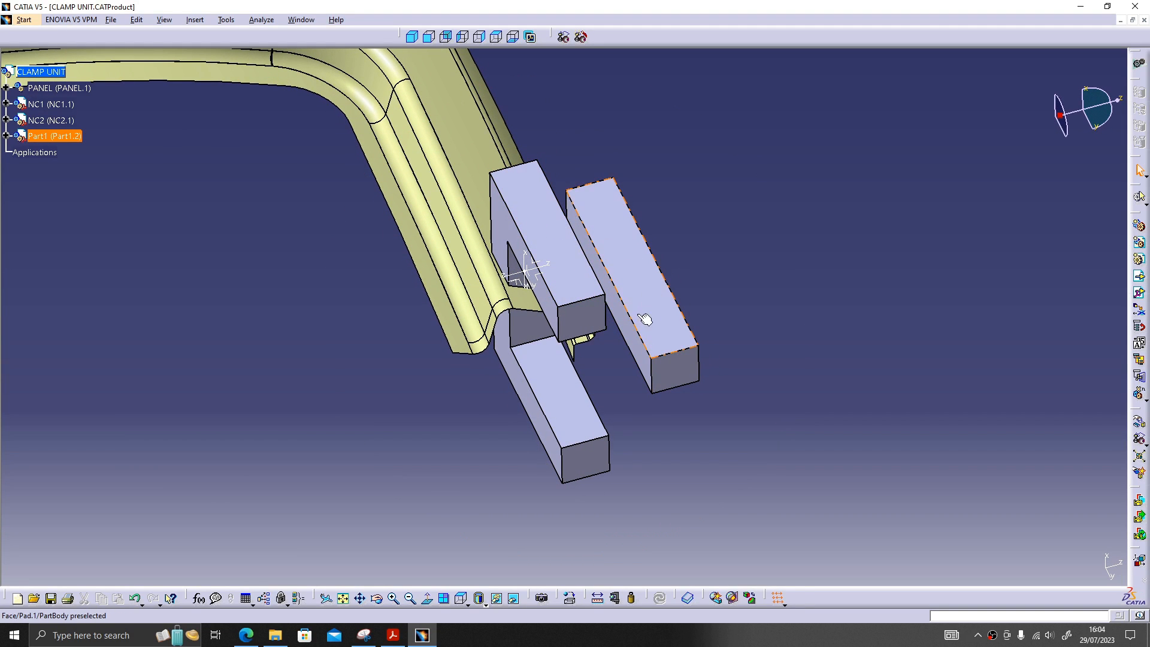
middle_click_drag(644, 321, 665, 263)
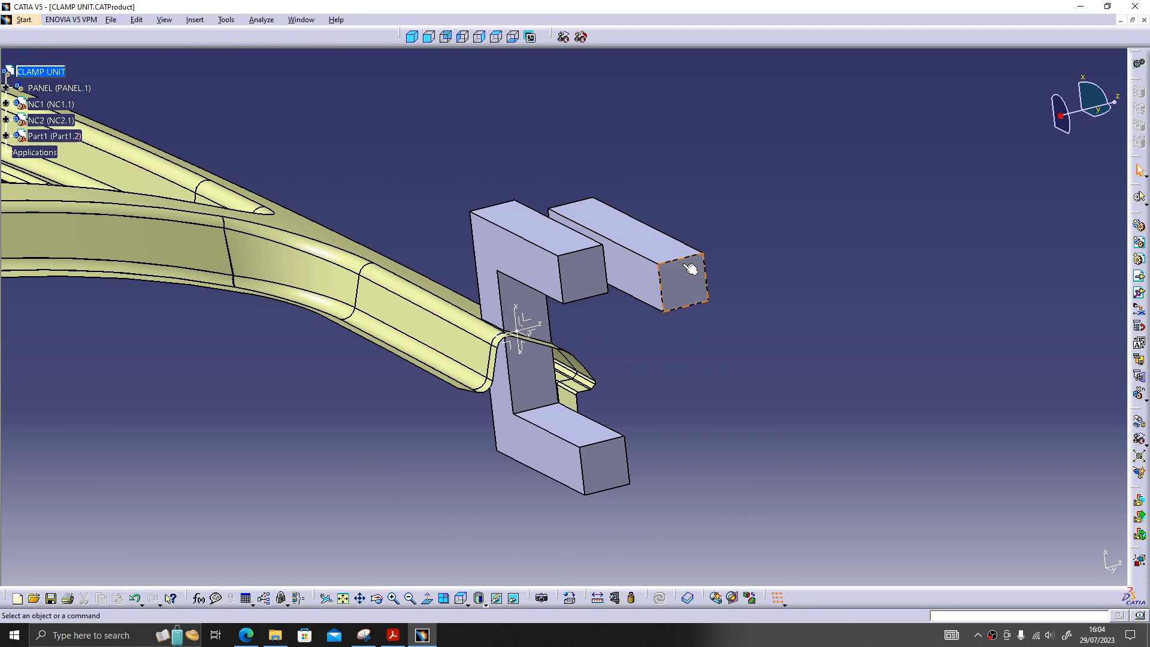
middle_click_drag(681, 334, 685, 293)
double_click(685, 293)
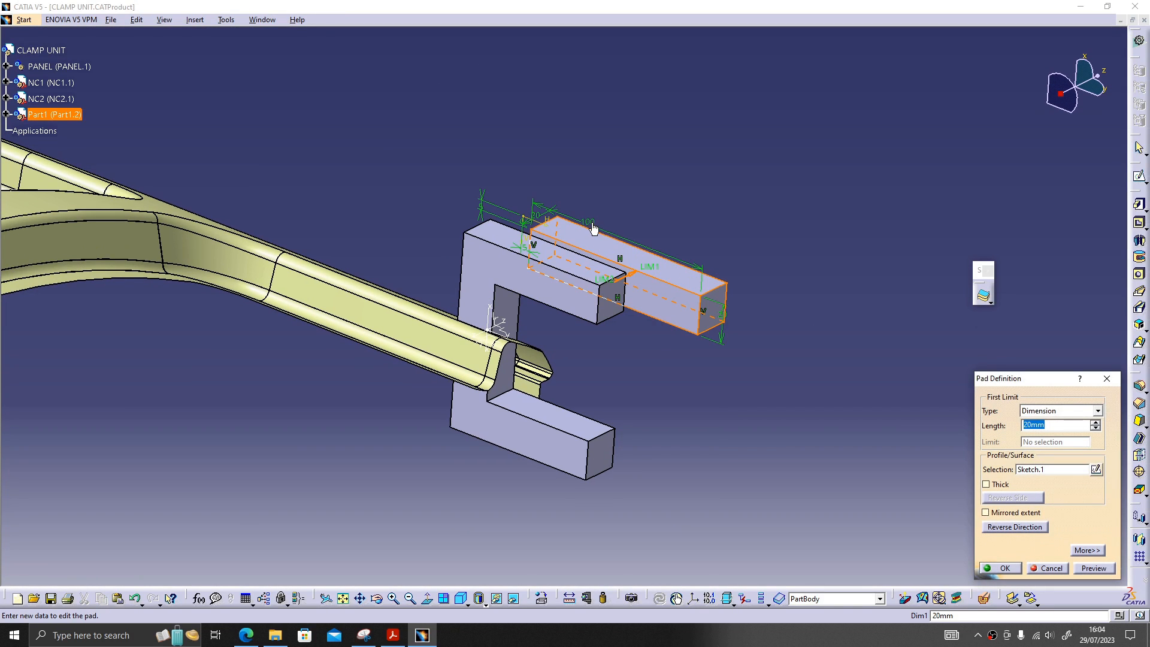
double_click(589, 224)
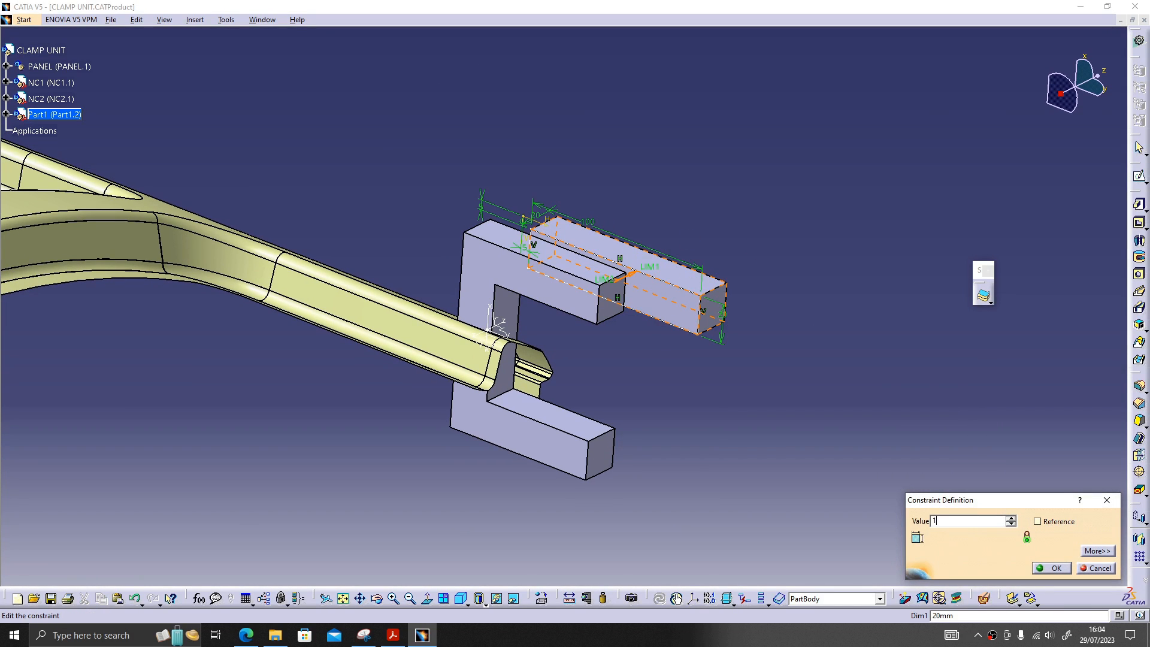
key("Return")
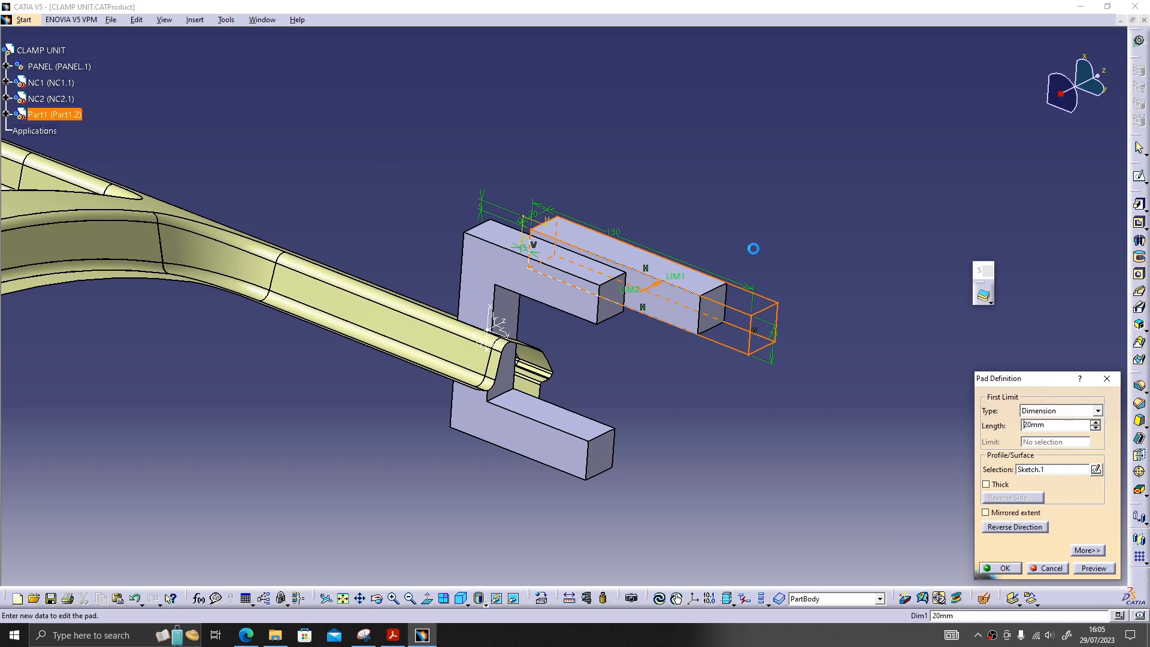
left_click(1004, 569)
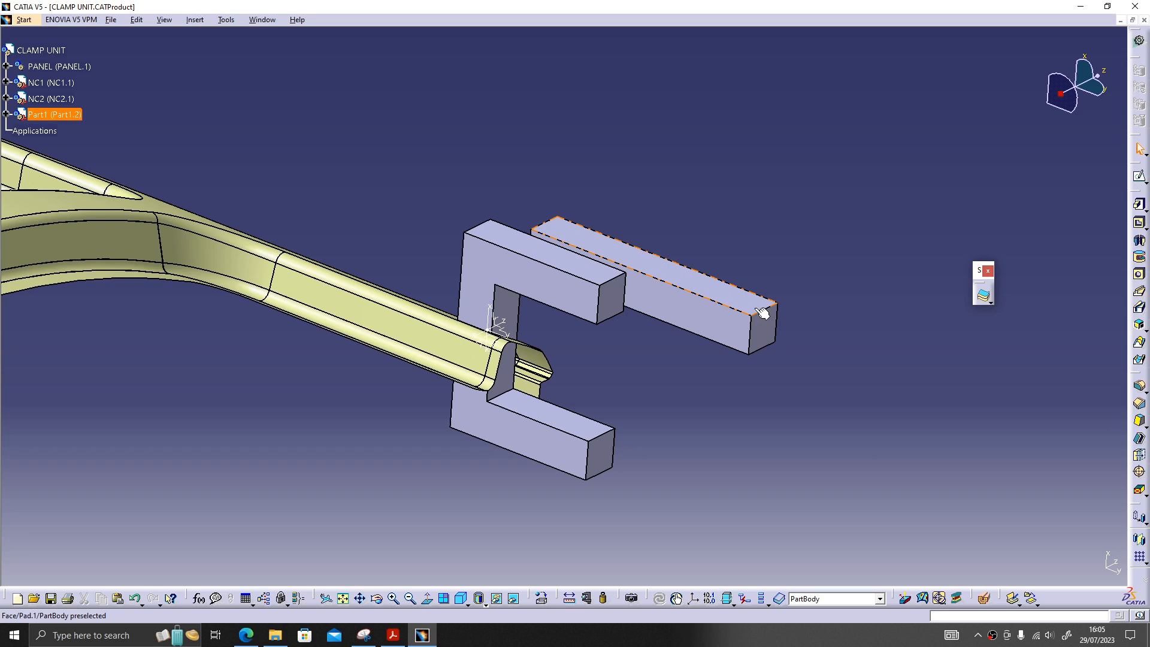
left_click(637, 246)
mouse_move(638, 359)
middle_mouse_down()
mouse_move(766, 329)
mouse_move(688, 278)
mouse_move(668, 362)
mouse_move(629, 357)
middle_mouse_up()
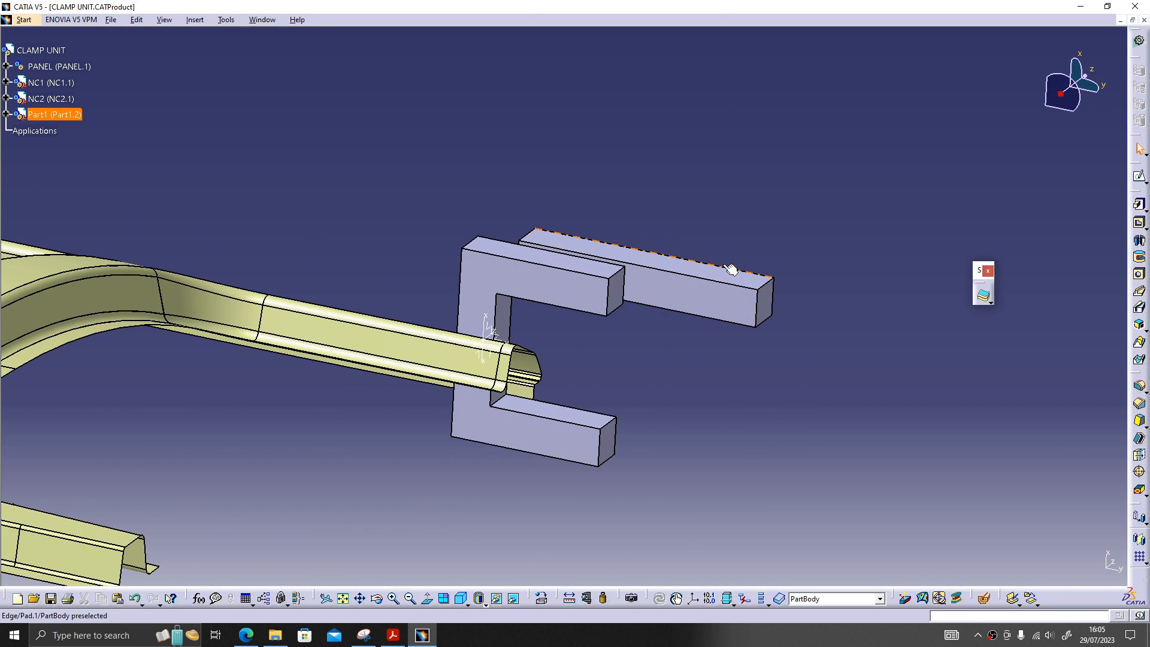
middle_click_drag(739, 267, 686, 384)
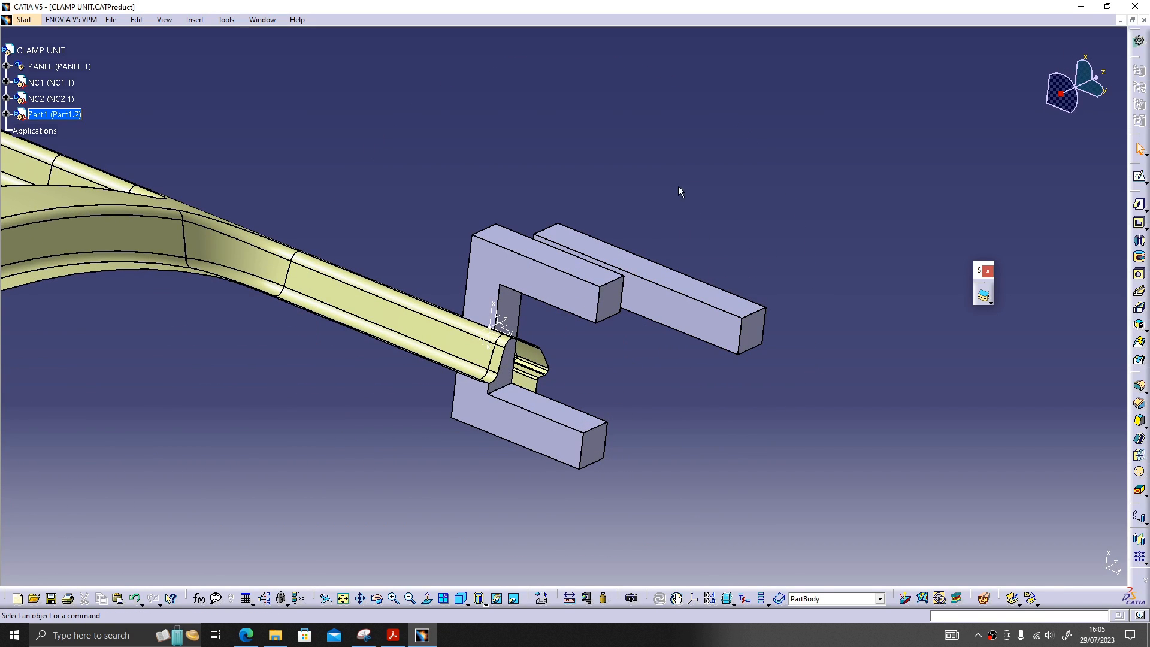
double_click(48, 51)
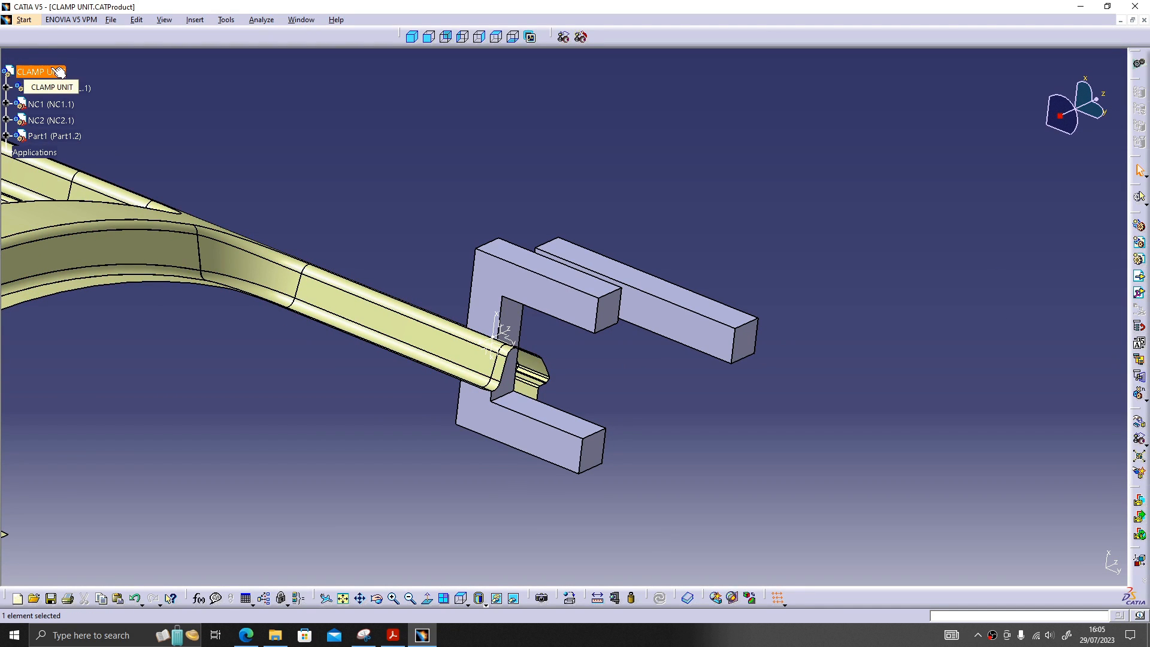
Step: Insert a new component under the CLAMP UNIT assembly
right_click(60, 72)
mouse_move(121, 274)
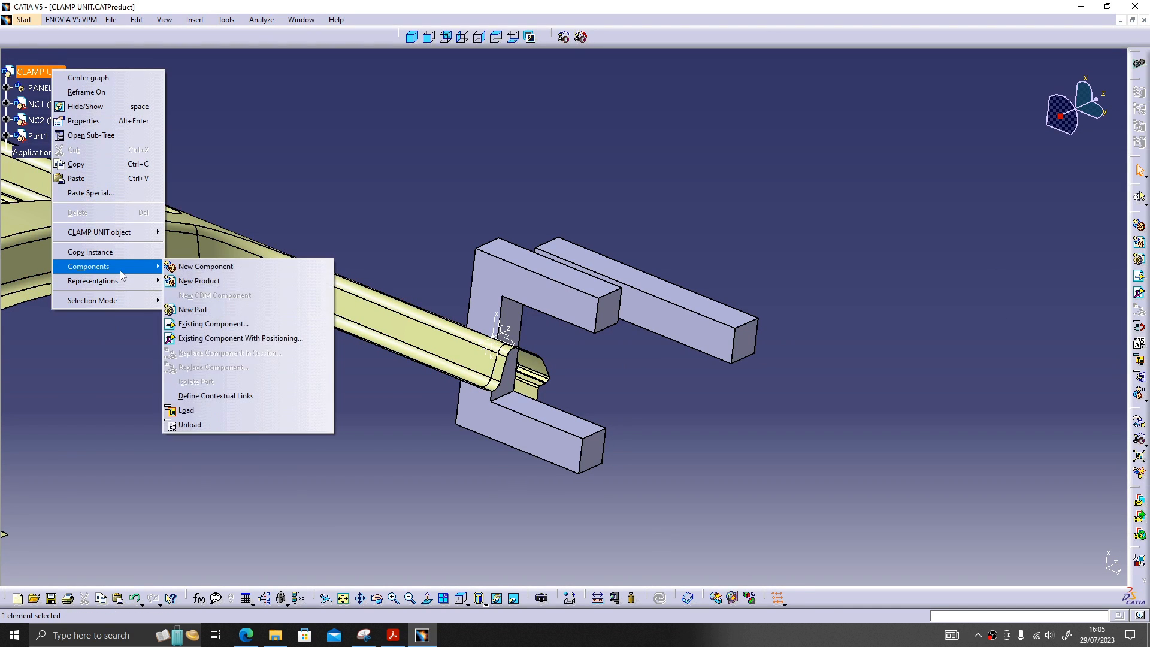
left_click(198, 325)
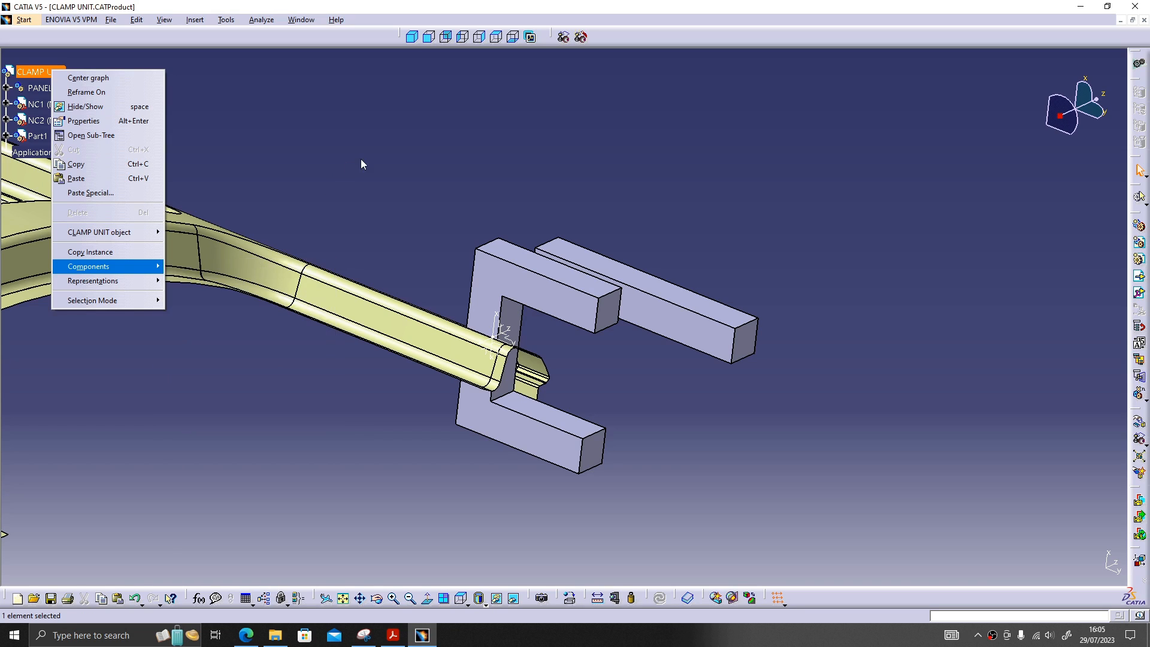
right_click(59, 74)
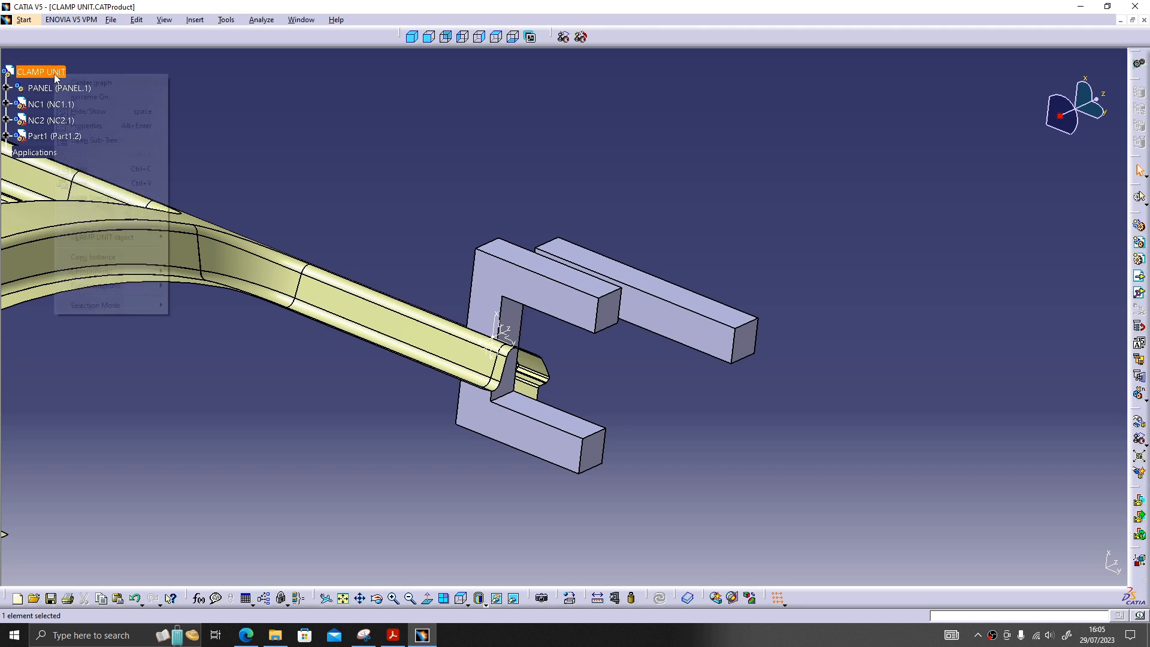
mouse_move(109, 272)
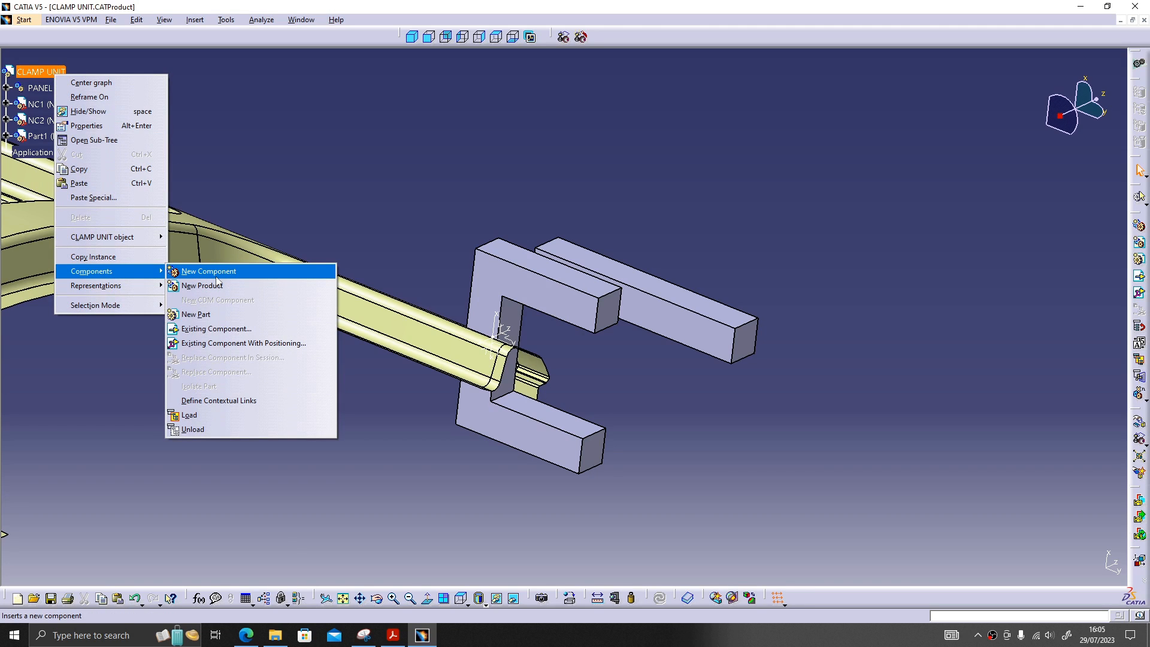
left_click(217, 277)
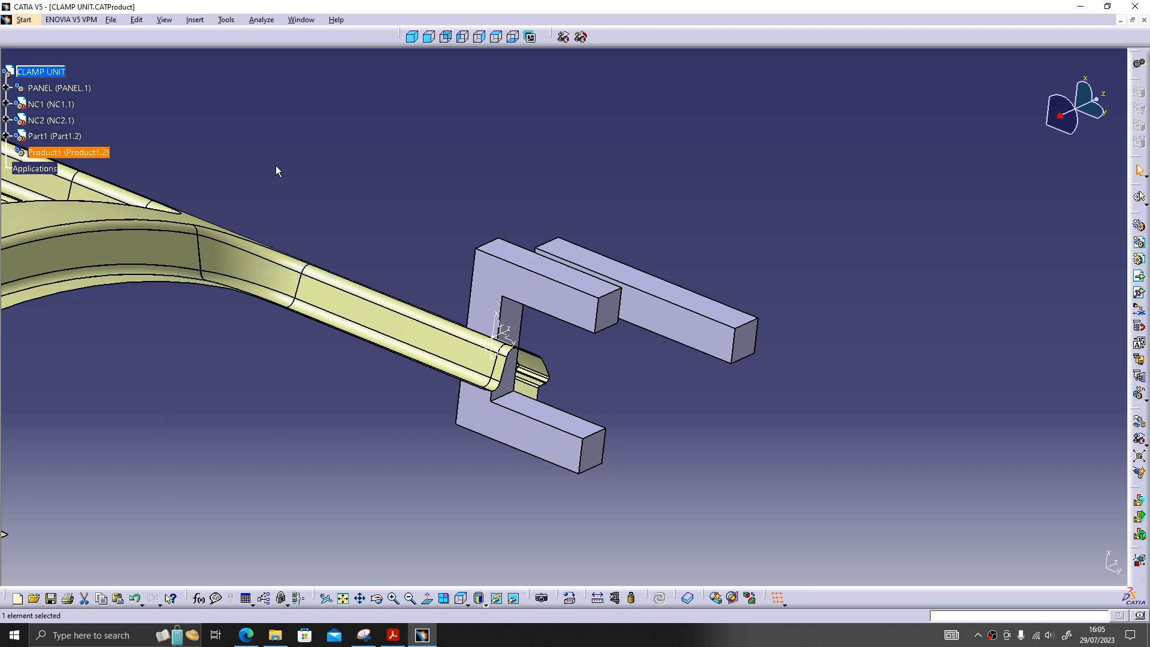
Step: Set the new component's part number to CYLINDER and its instance name to CYLINDER.1
right_click(83, 152)
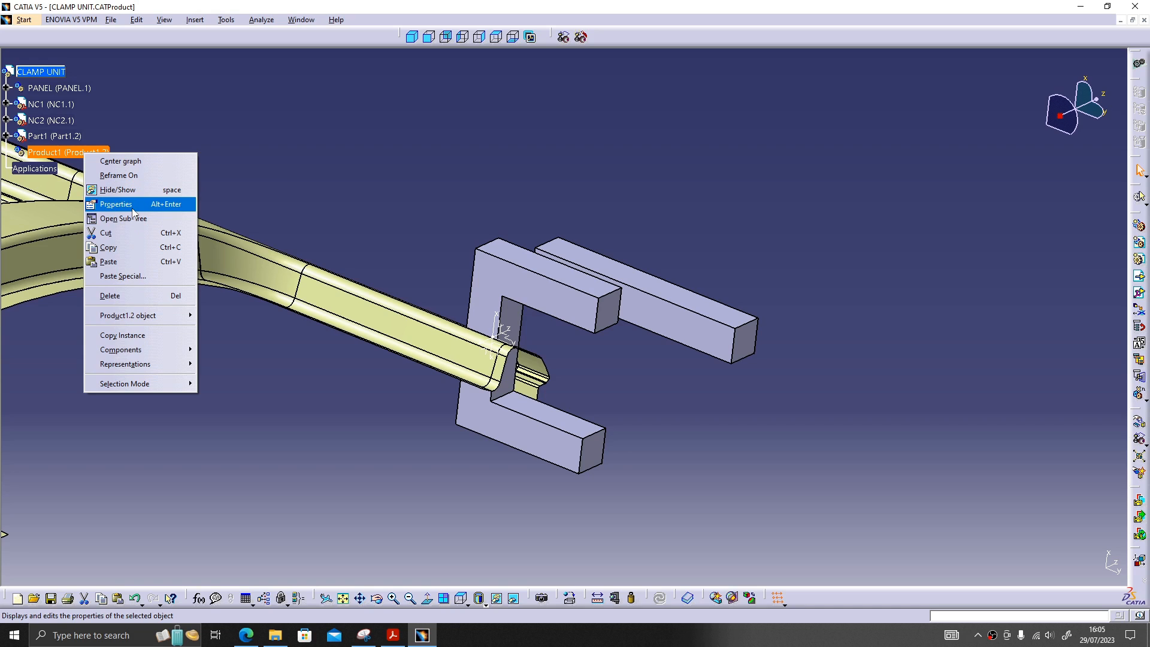
left_click(132, 205)
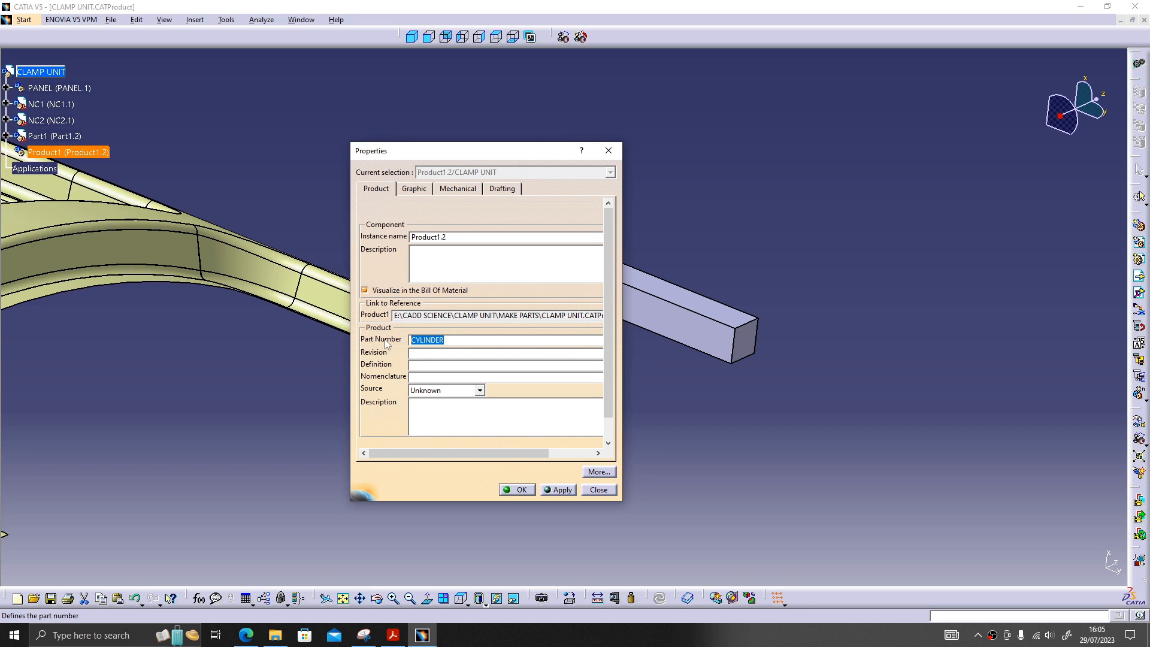
double_click(460, 238)
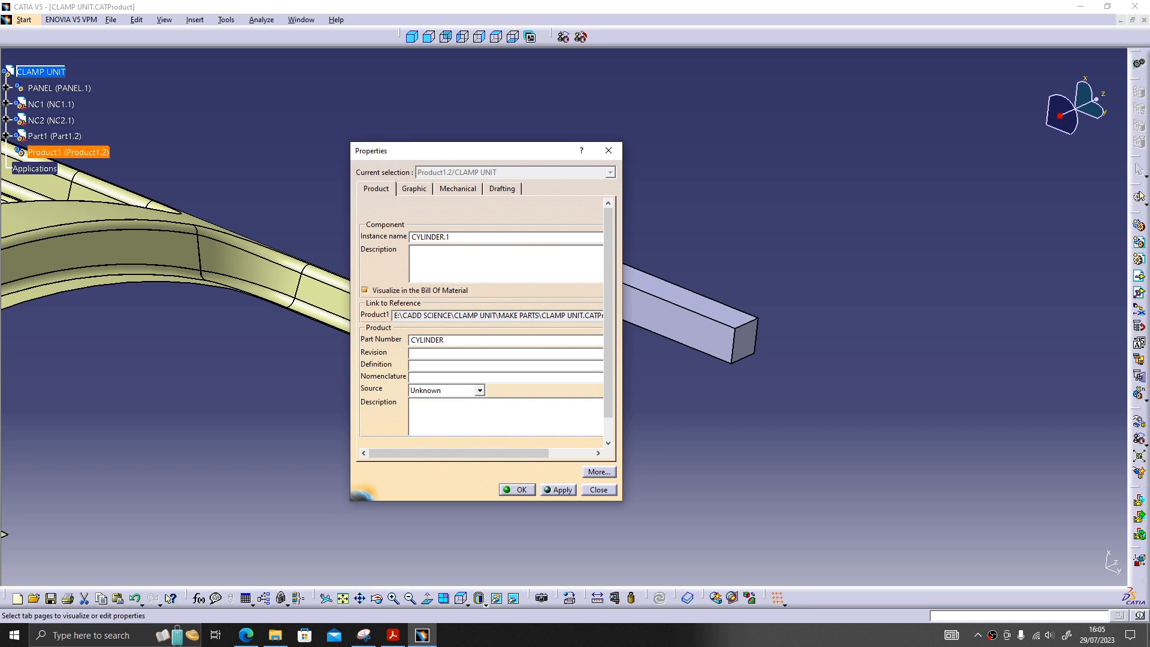
left_click(519, 490)
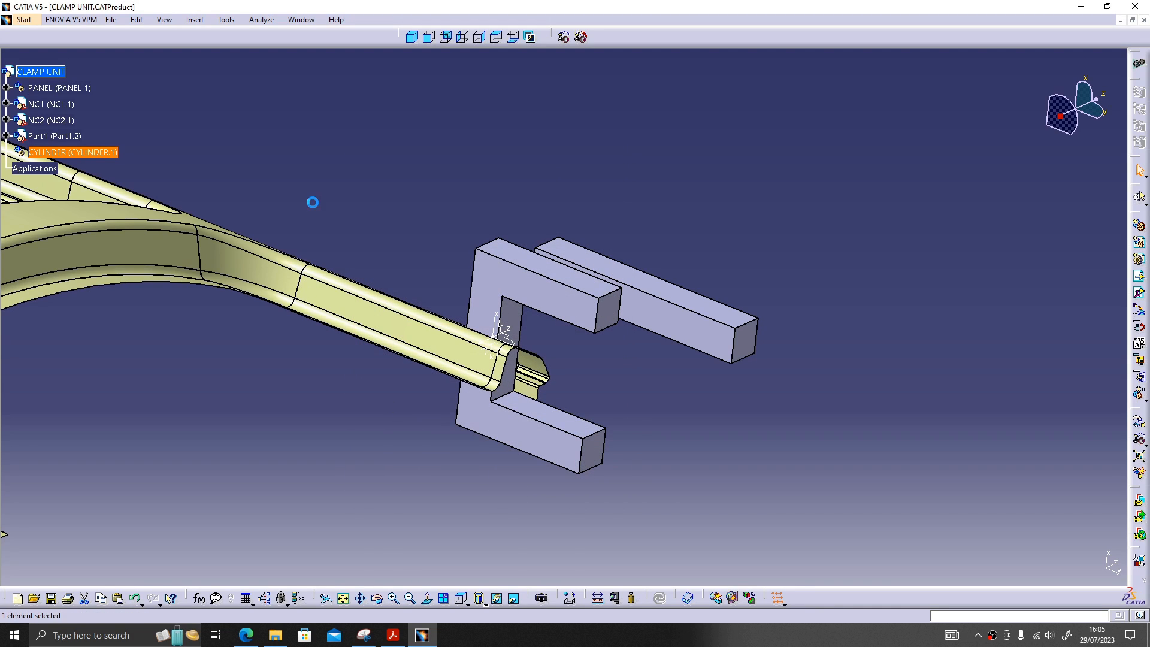
left_click(364, 210)
Step: Insert the existing part DESTACO_82M-3E030050L8 from the STANDARD PARTS folder into the CYLINDER component
middle_click_drag(364, 210, 299, 125)
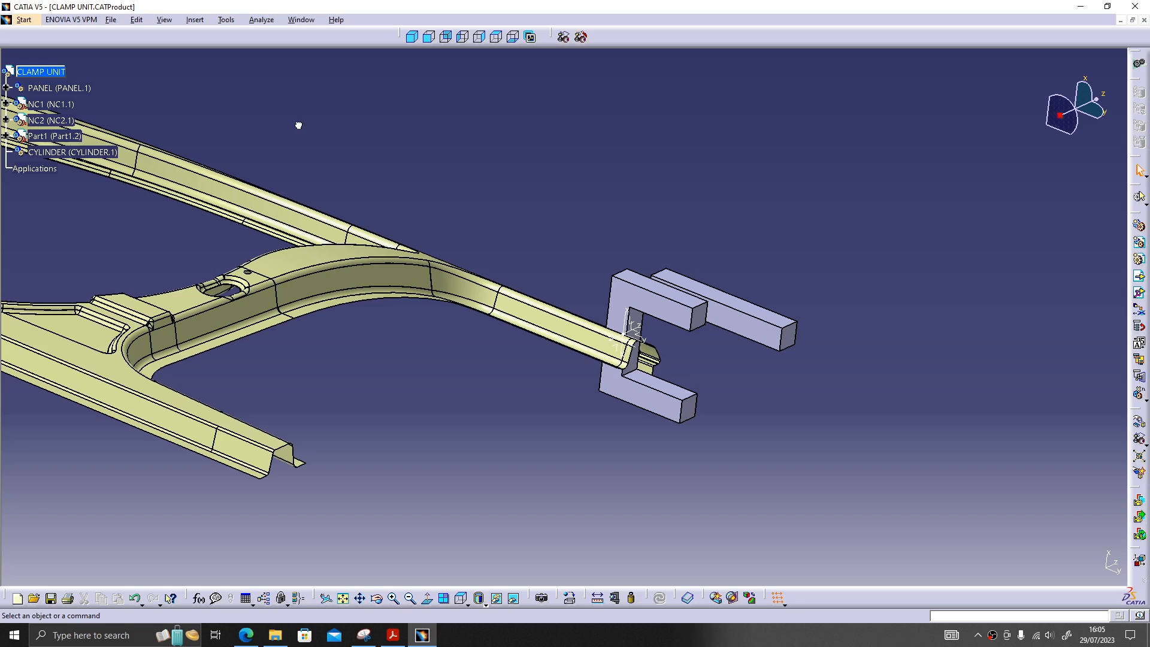
left_click(70, 153)
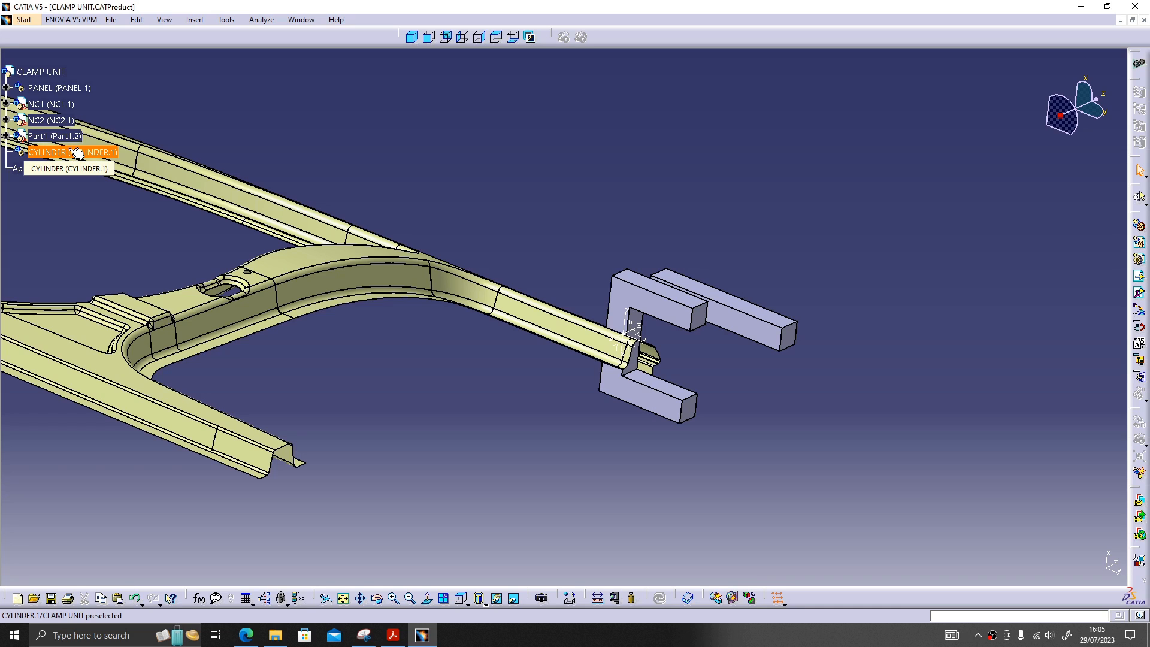
right_click(77, 152)
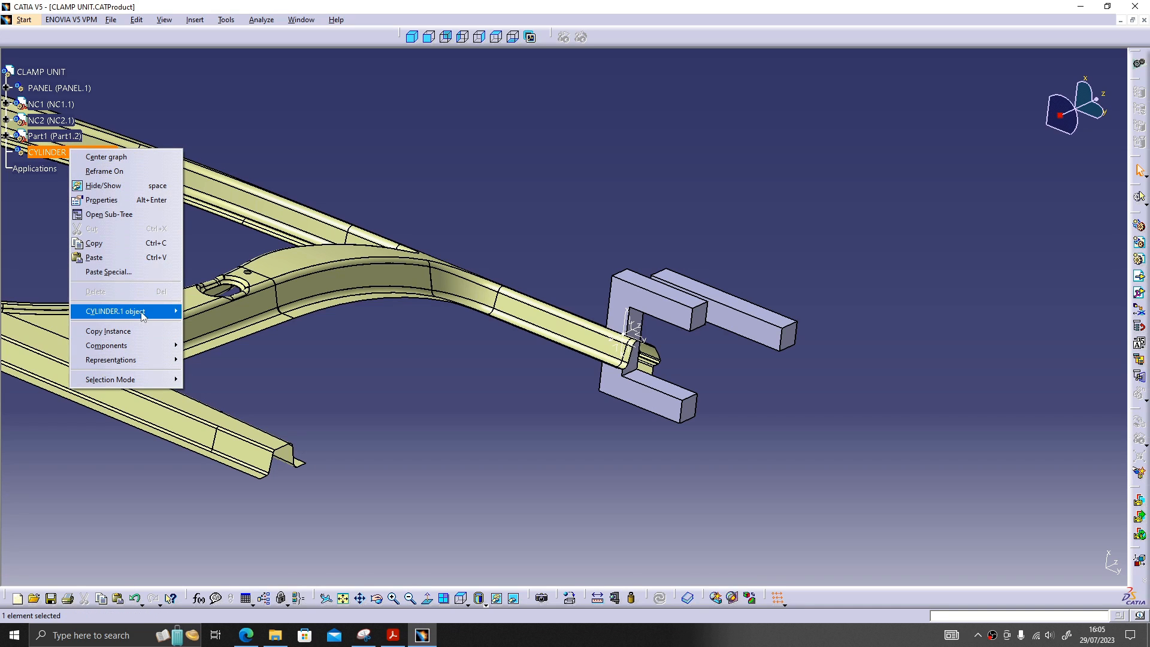
mouse_move(142, 316)
mouse_move(144, 346)
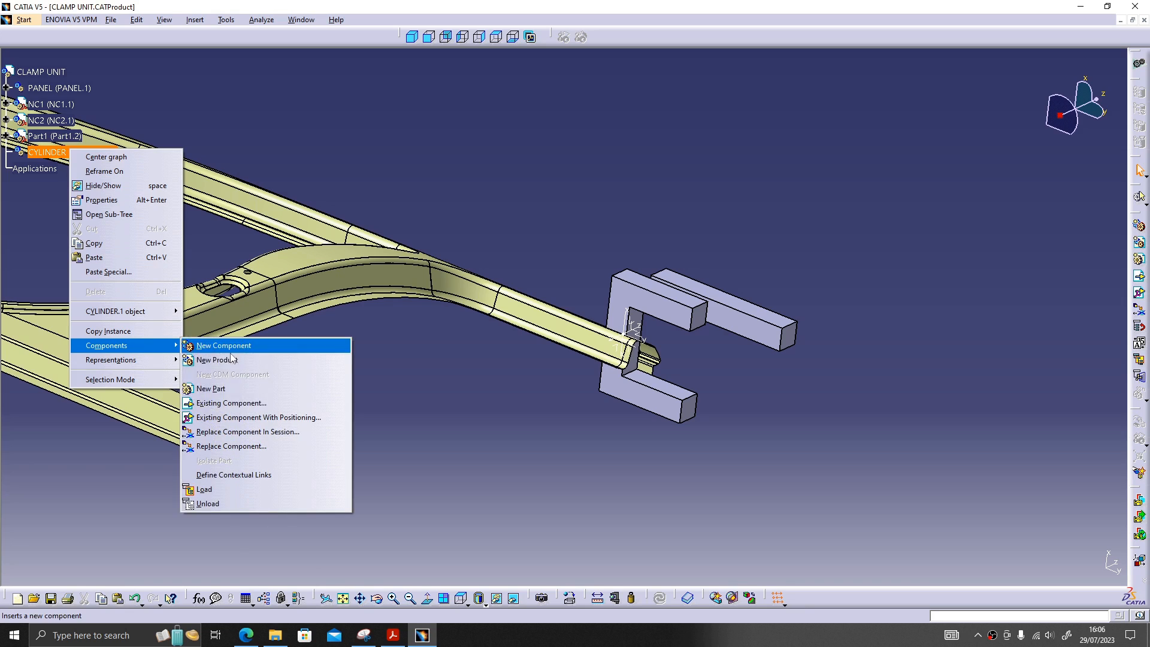
left_click(244, 404)
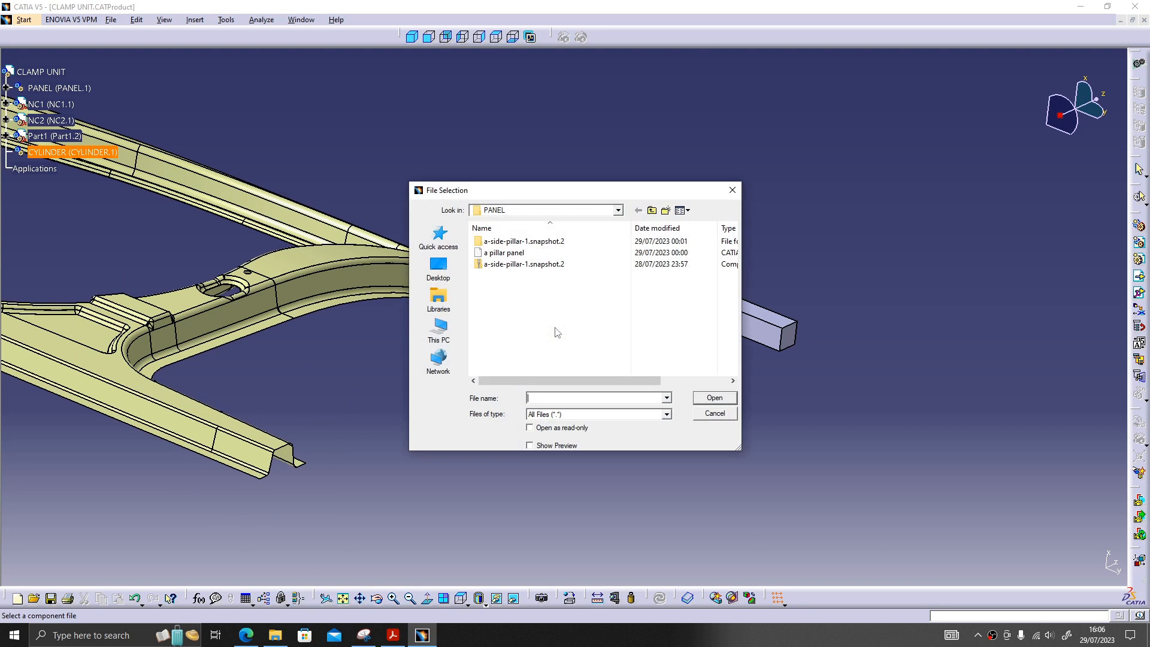
left_click(652, 210)
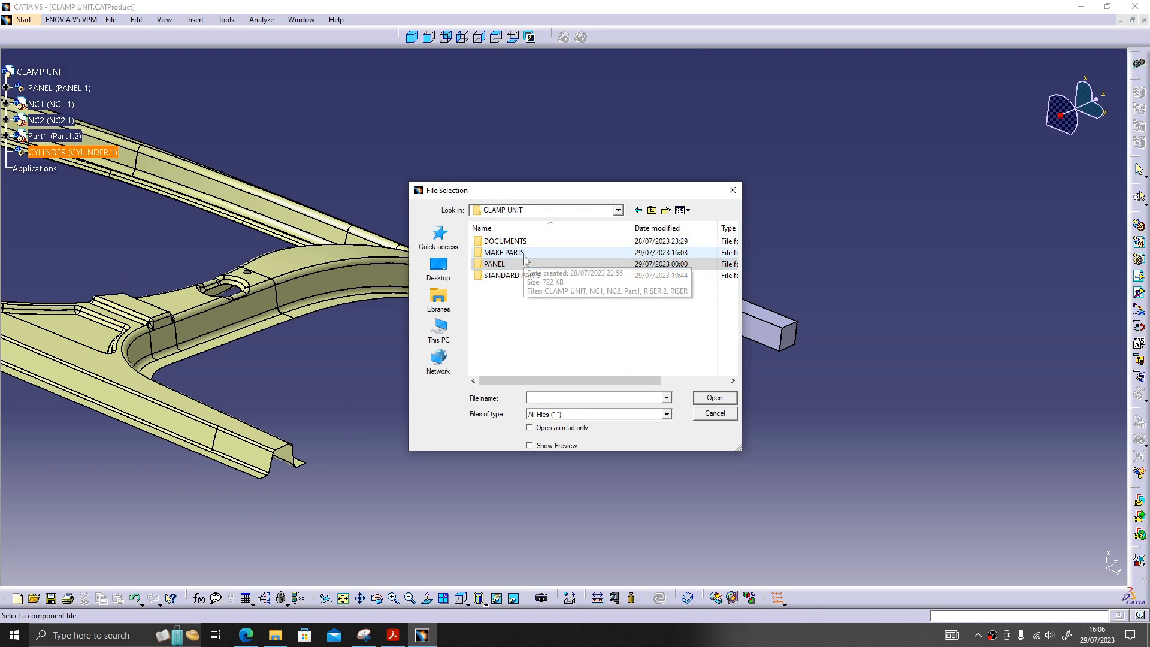
double_click(528, 277)
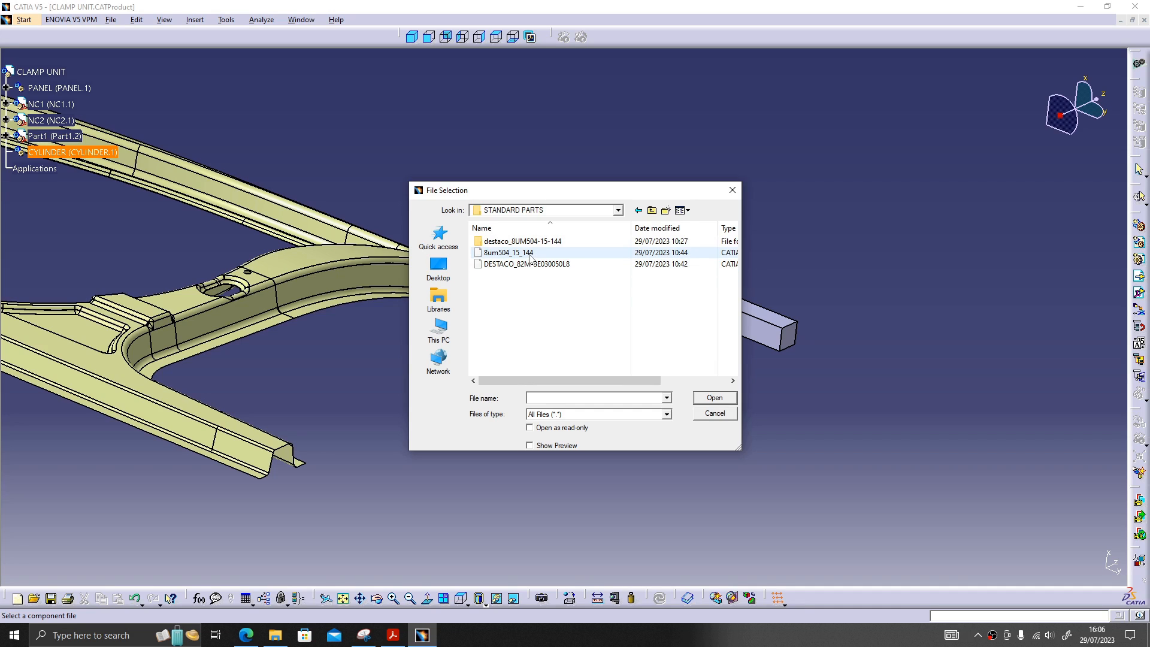
left_click(528, 264)
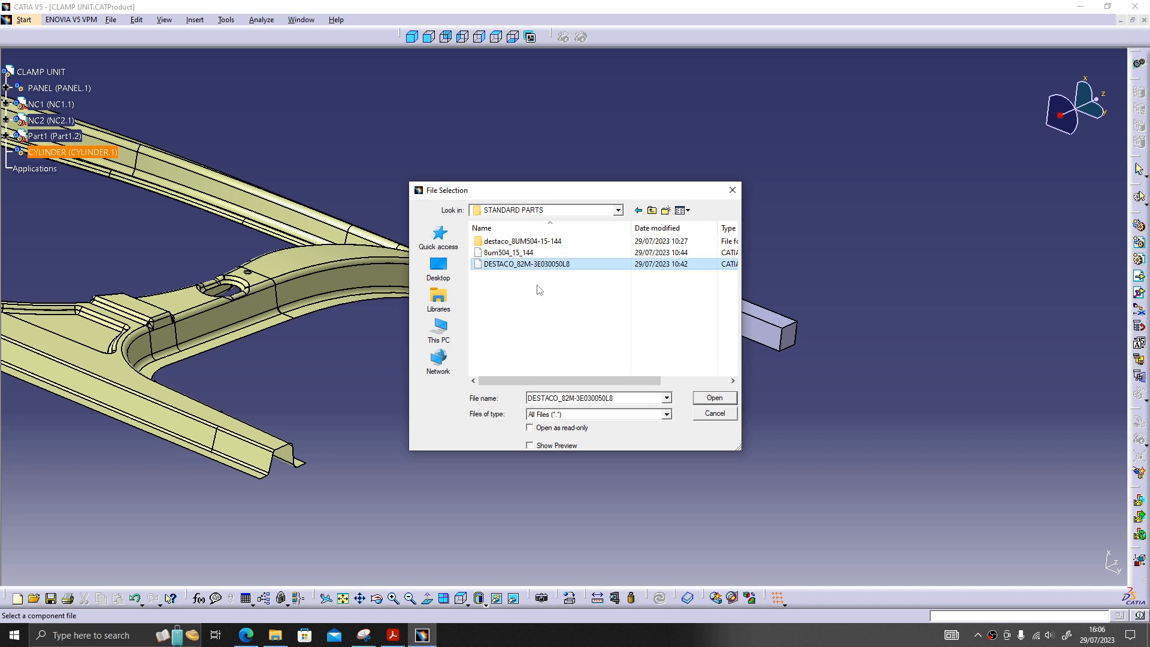
left_click(714, 399)
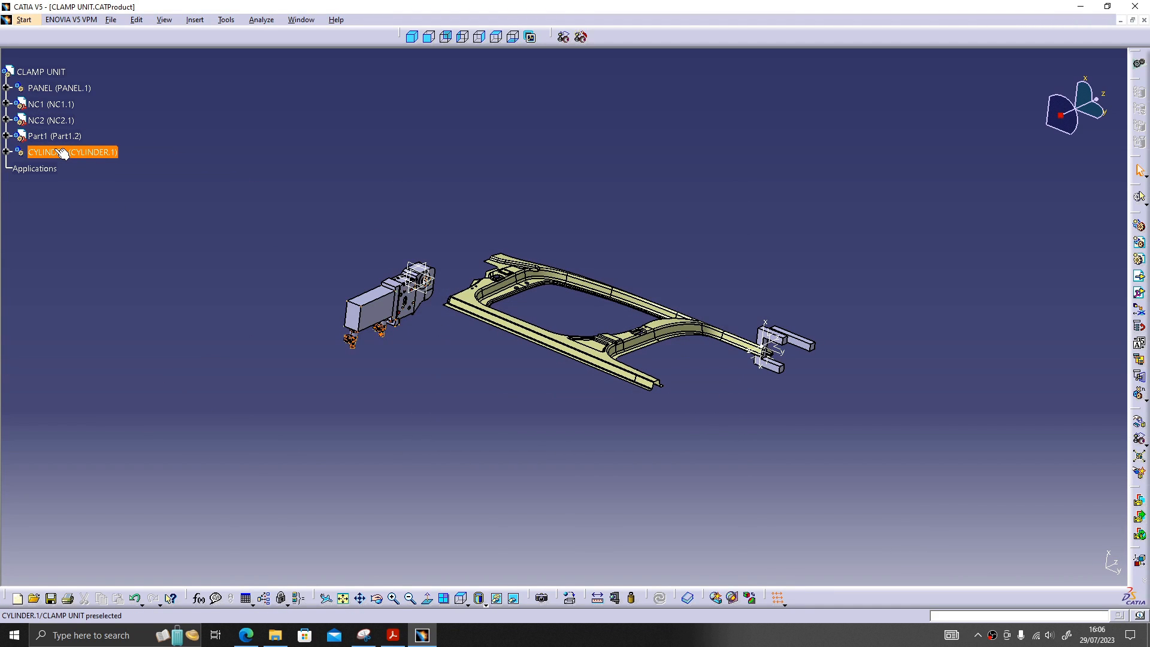
Step: Insert the existing part 8um504_15_144 from the STANDARD PARTS folder into the CYLINDER component
left_click(63, 153)
right_click(63, 152)
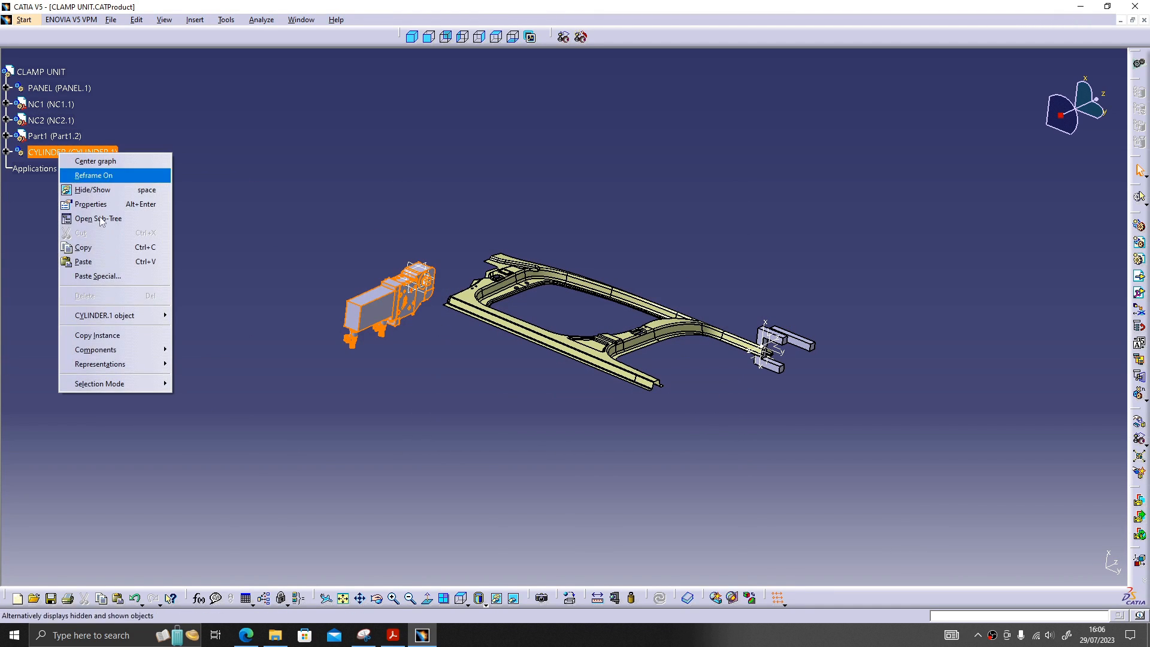
mouse_move(132, 350)
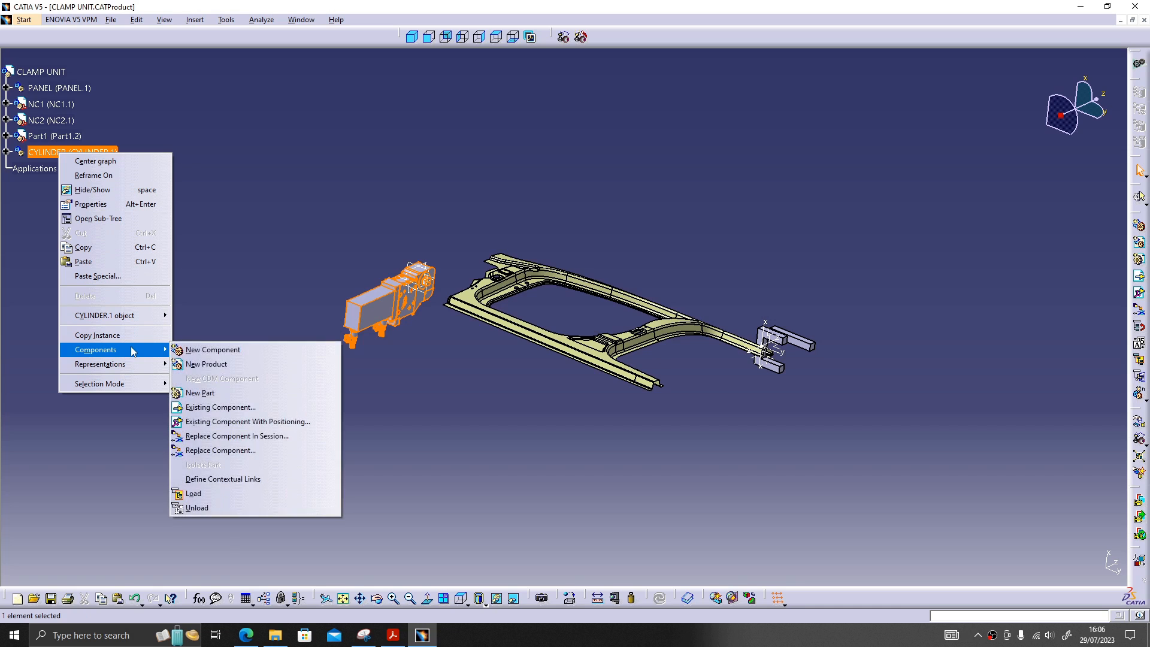
left_click(230, 407)
left_click(510, 253)
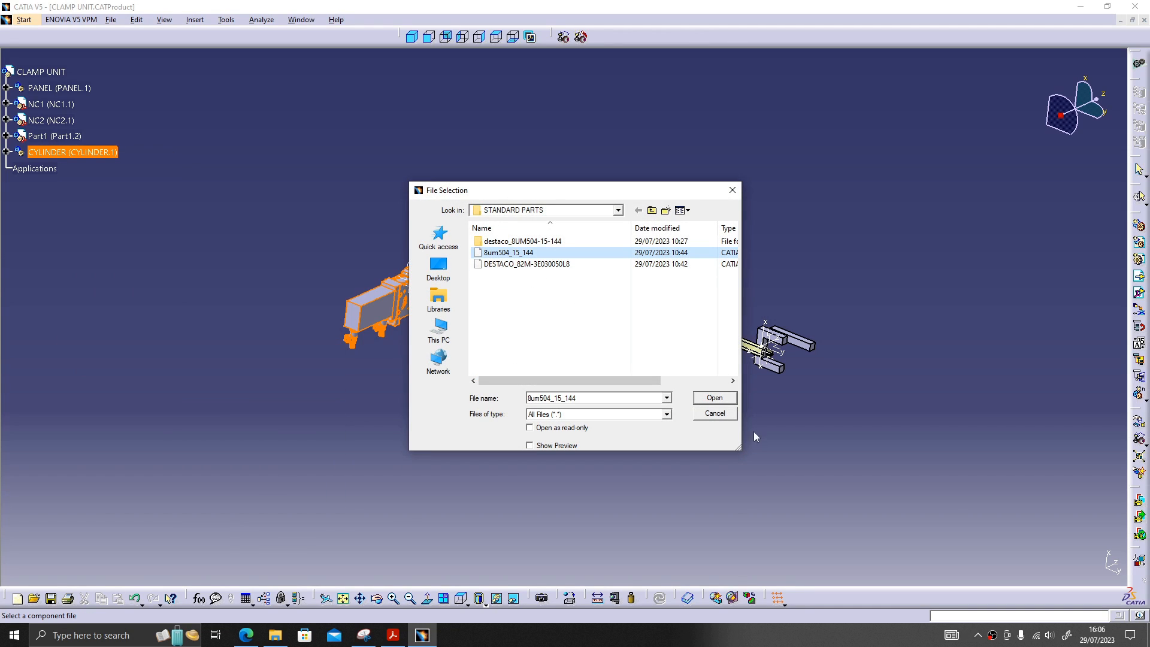
left_click(715, 398)
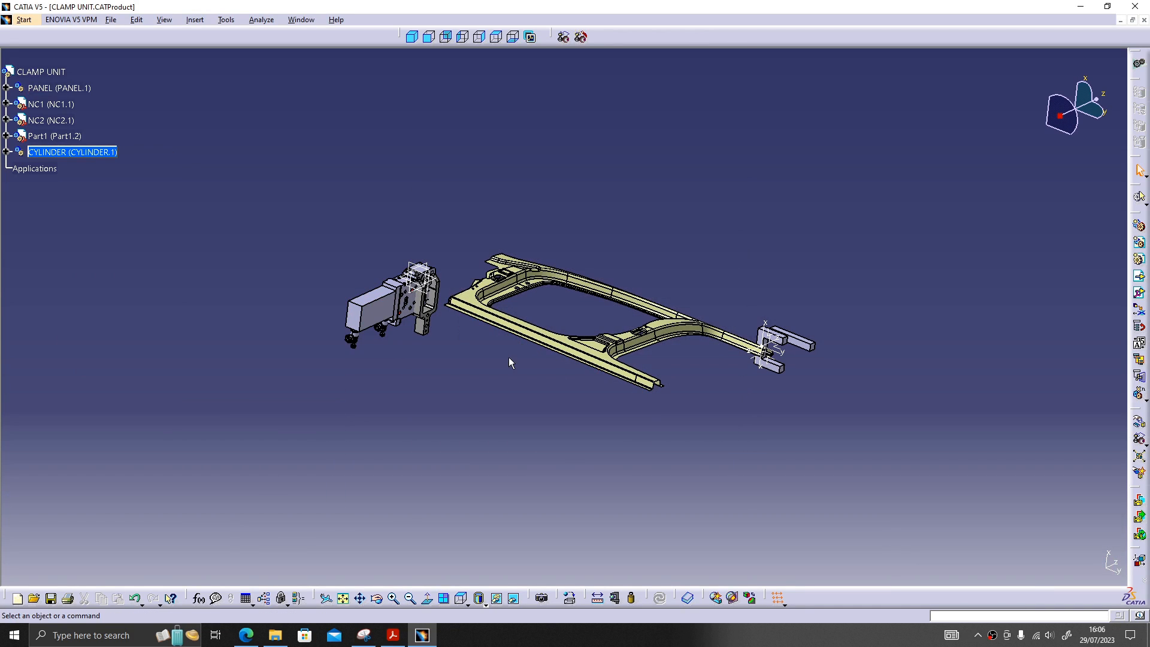
Step: Activate the CYLINDER component and reposition the 8um504_15_144 arm on the clamp body using Smart Move
middle_click_drag(509, 359, 735, 324)
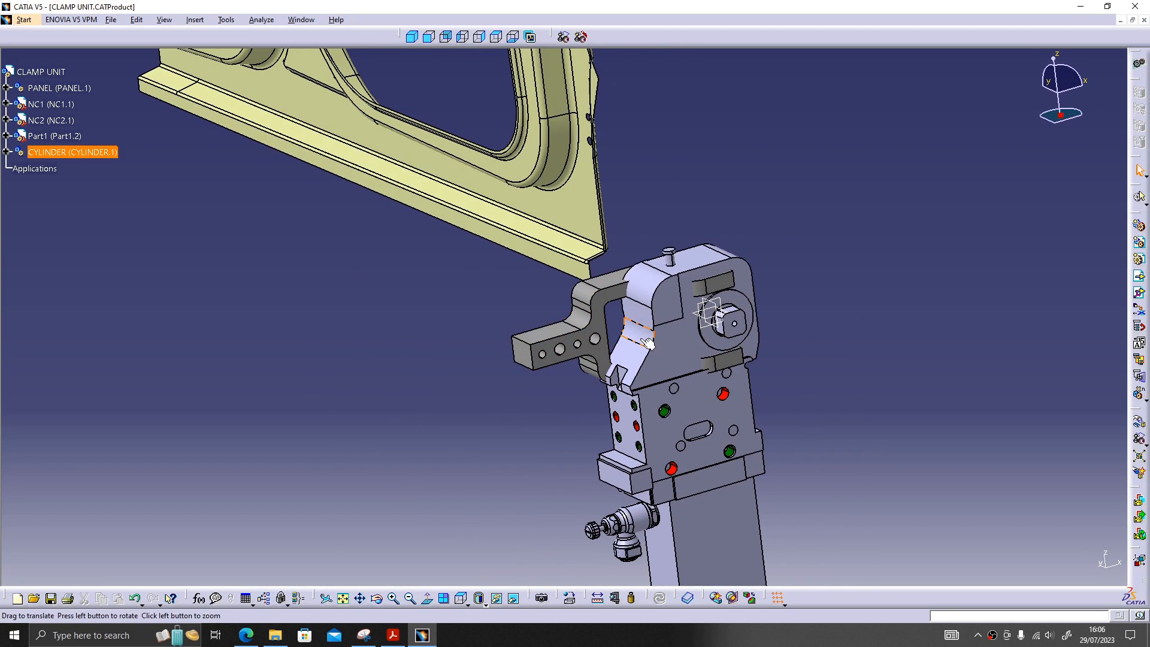
left_click(8, 152)
double_click(71, 151)
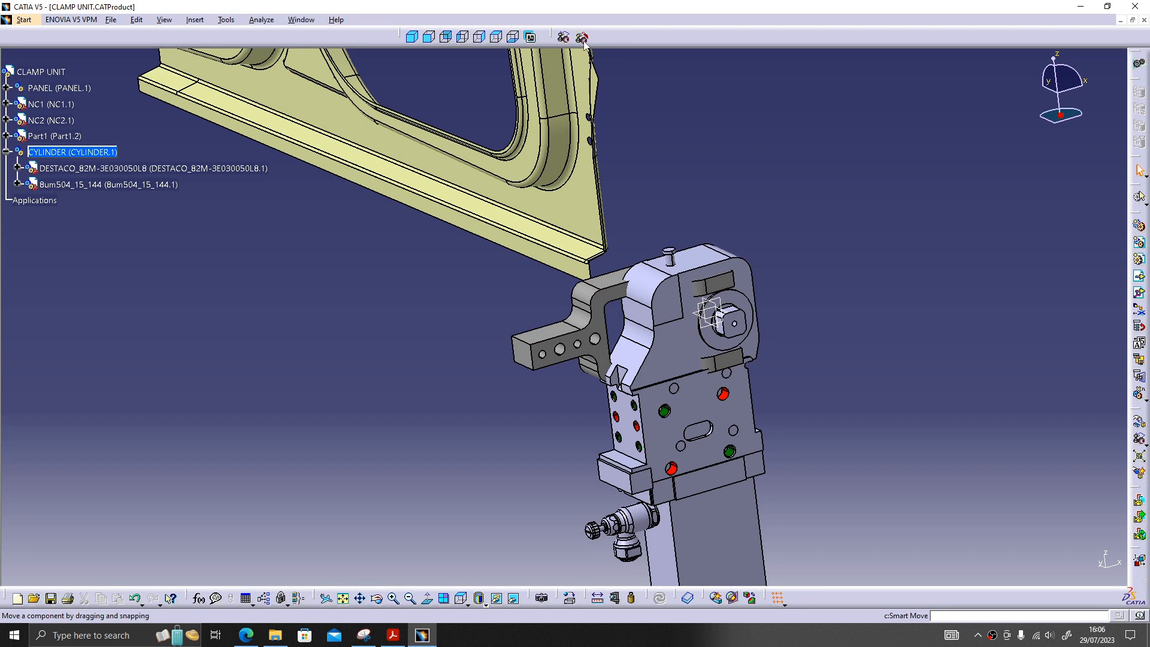
left_click(108, 184)
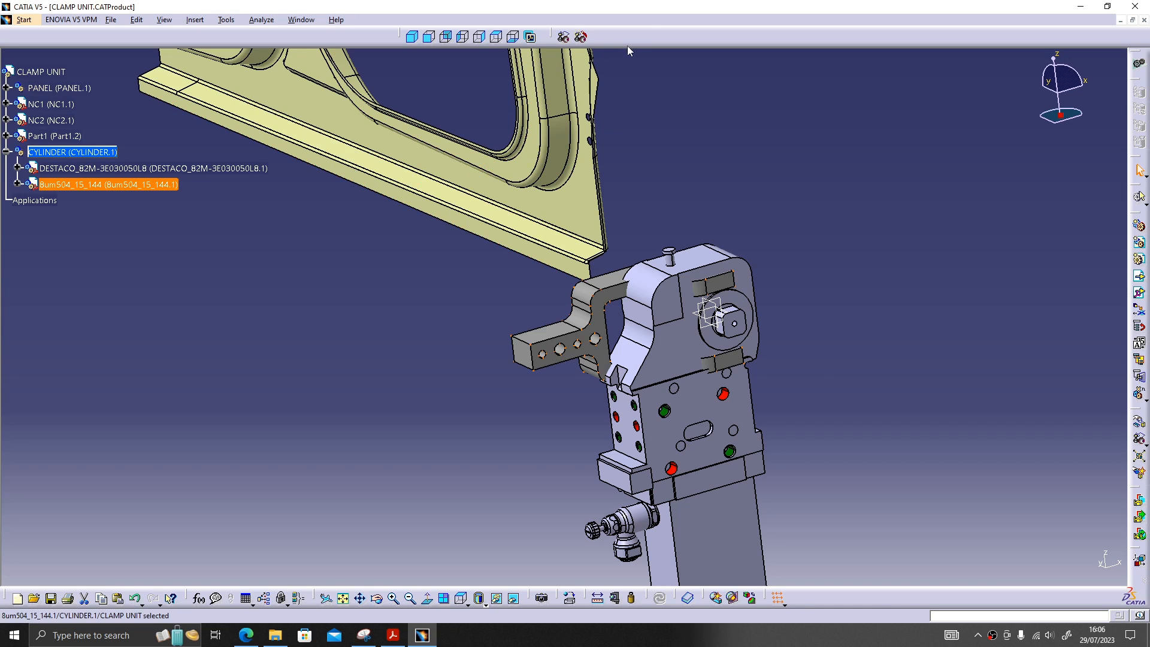
left_click(582, 38)
middle_click_drag(1048, 482, 1046, 440)
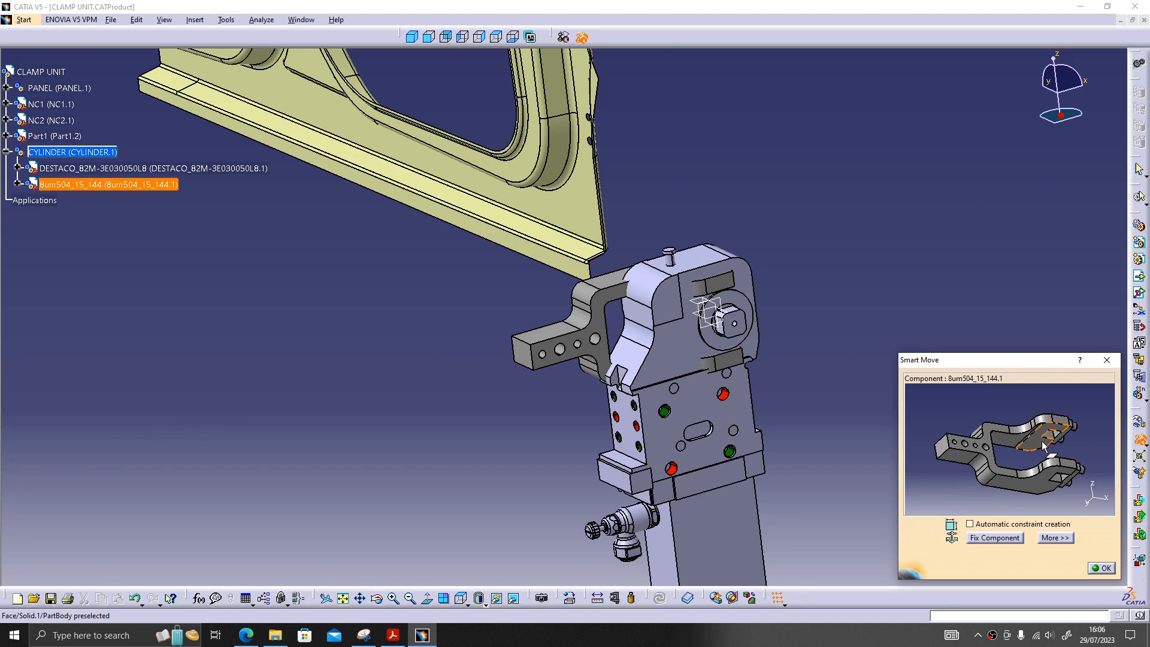
middle_click_drag(942, 408, 688, 375)
left_click(1101, 568)
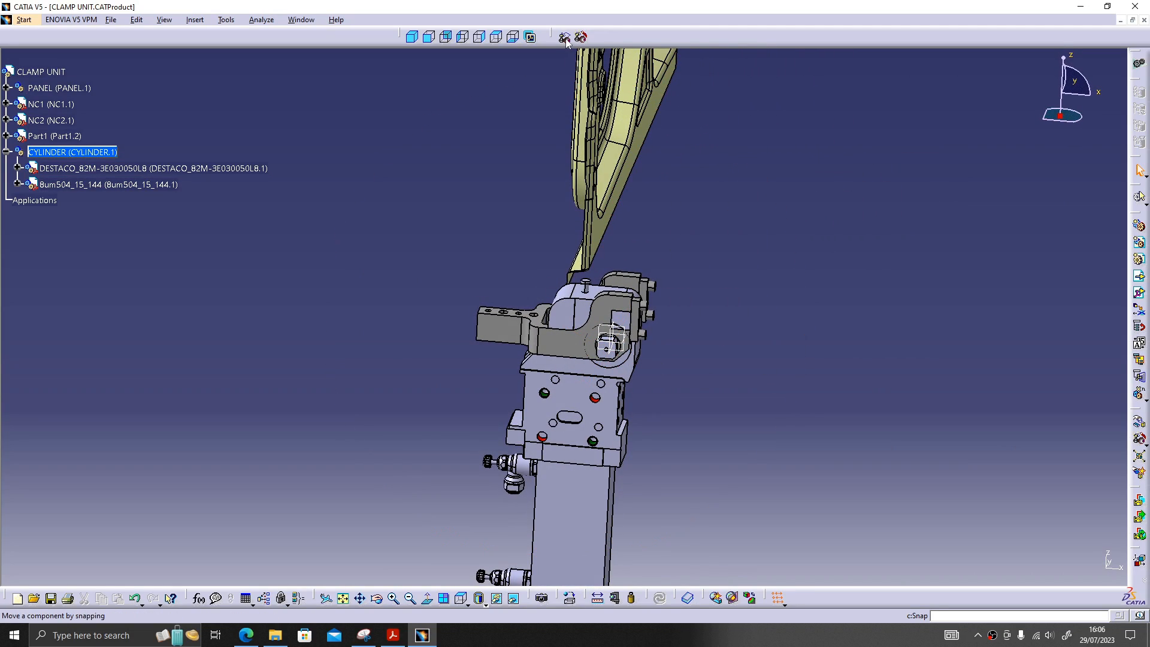
Step: Snap the flat end face of the 8um504_15_144 arm's fork to the top face of the DESTACO clamp body
middle_click_drag(678, 269, 615, 252)
left_click_drag(614, 251, 657, 280)
middle_click_drag(657, 280, 622, 210)
left_click(622, 211)
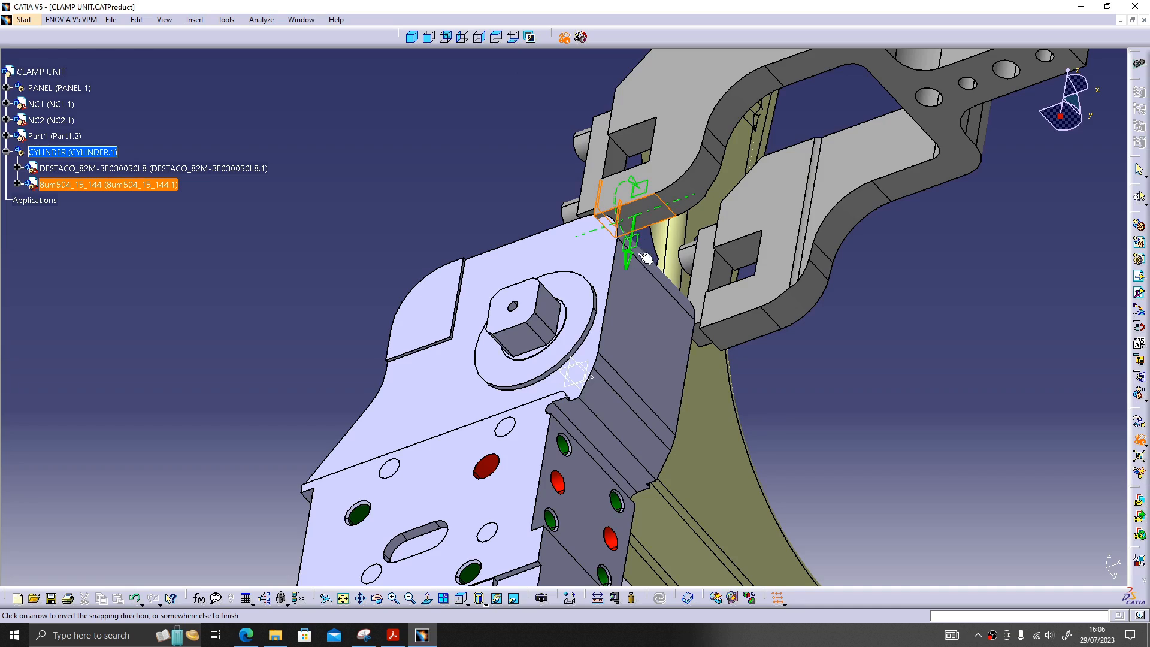
Step: Snap the outer side face of the arm to the end face of the clamp body's square shaft
middle_click_drag(569, 239, 735, 367)
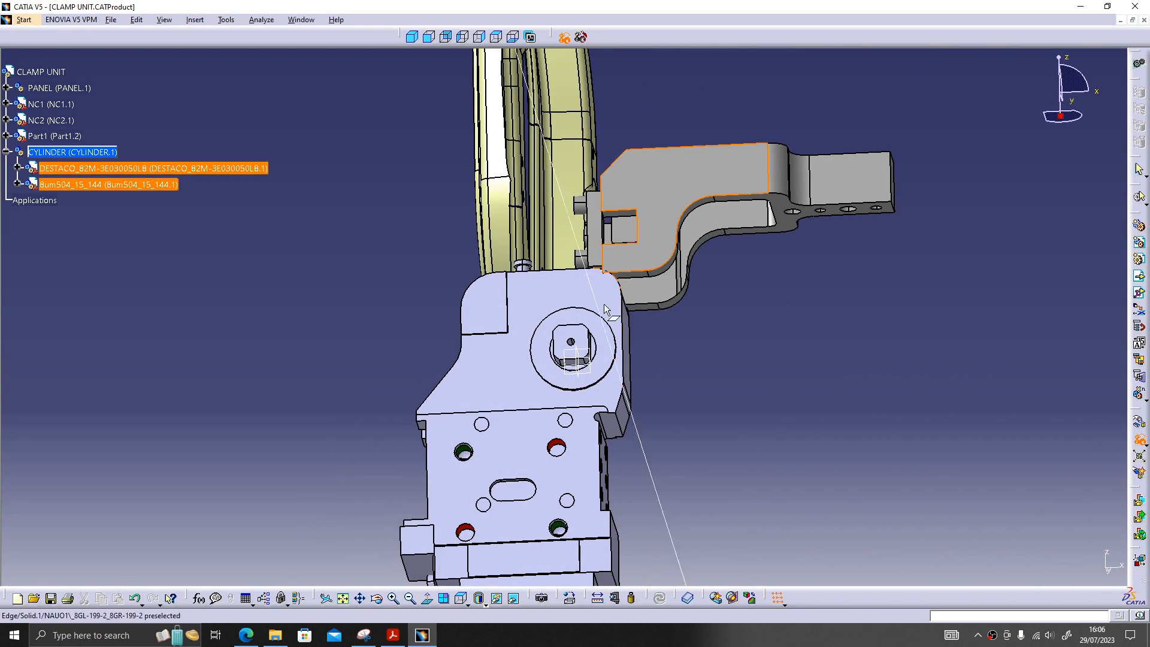
left_click(580, 334)
left_click(631, 346)
Step: Snap the upper inner face of the arm's square slot to the top flat of the clamp's square shaft
middle_click_drag(632, 346, 626, 204)
left_click(625, 204)
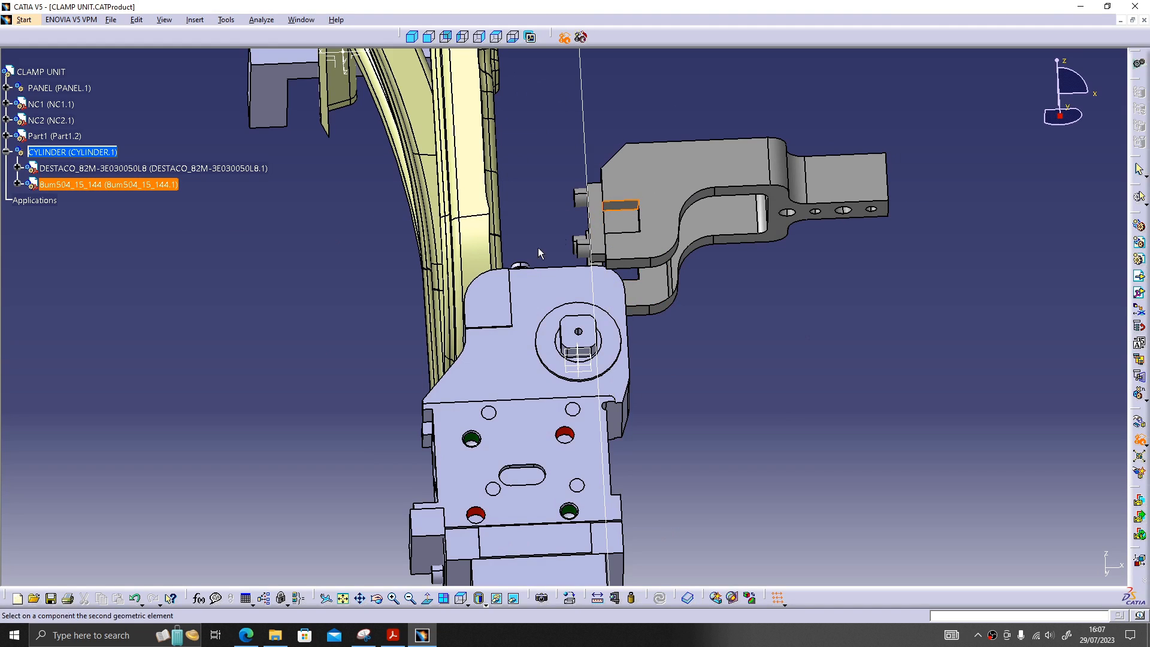
middle_click_drag(539, 247, 578, 470)
middle_click_drag(627, 399, 625, 363)
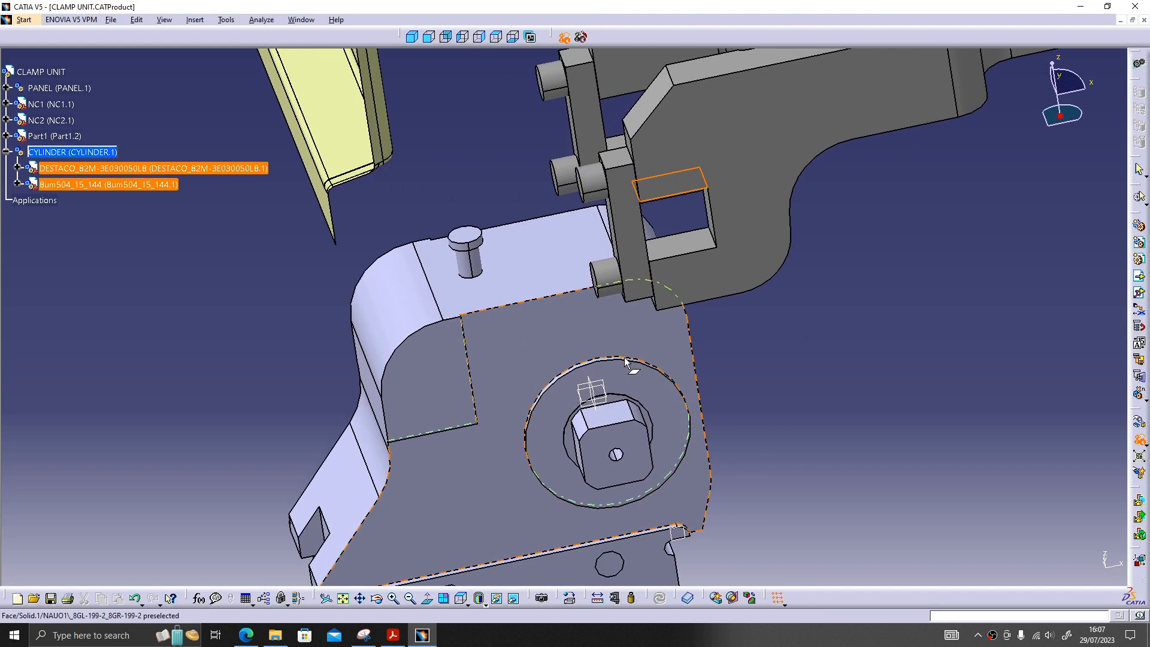
left_click(612, 417)
left_click(729, 438)
middle_click_drag(729, 437, 773, 286)
left_click(741, 376)
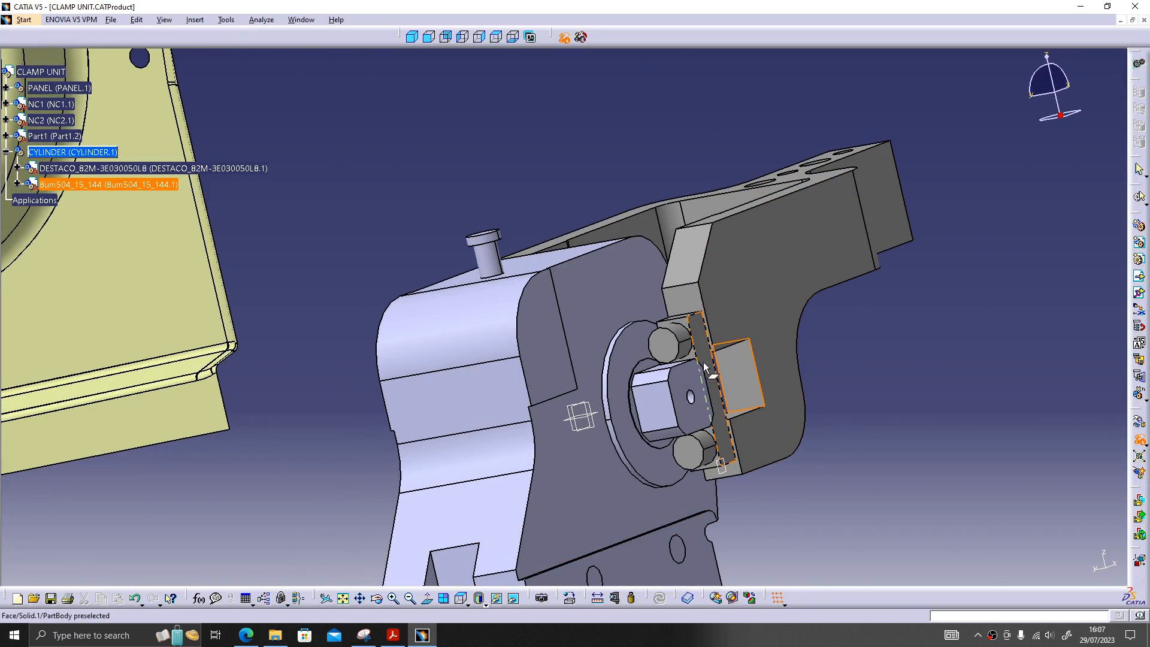
middle_click_drag(742, 376, 1033, 405)
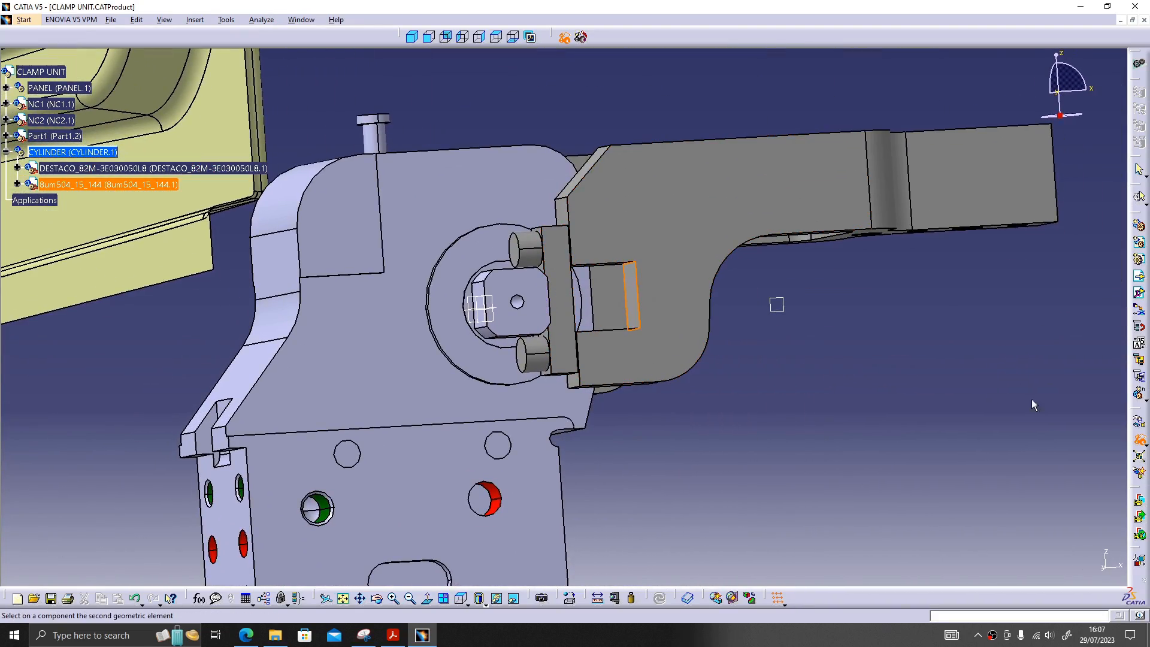
Step: Move the 8um504_15_144 arm along its upper edge, clear of the clamp's square shaft
left_click(1140, 423)
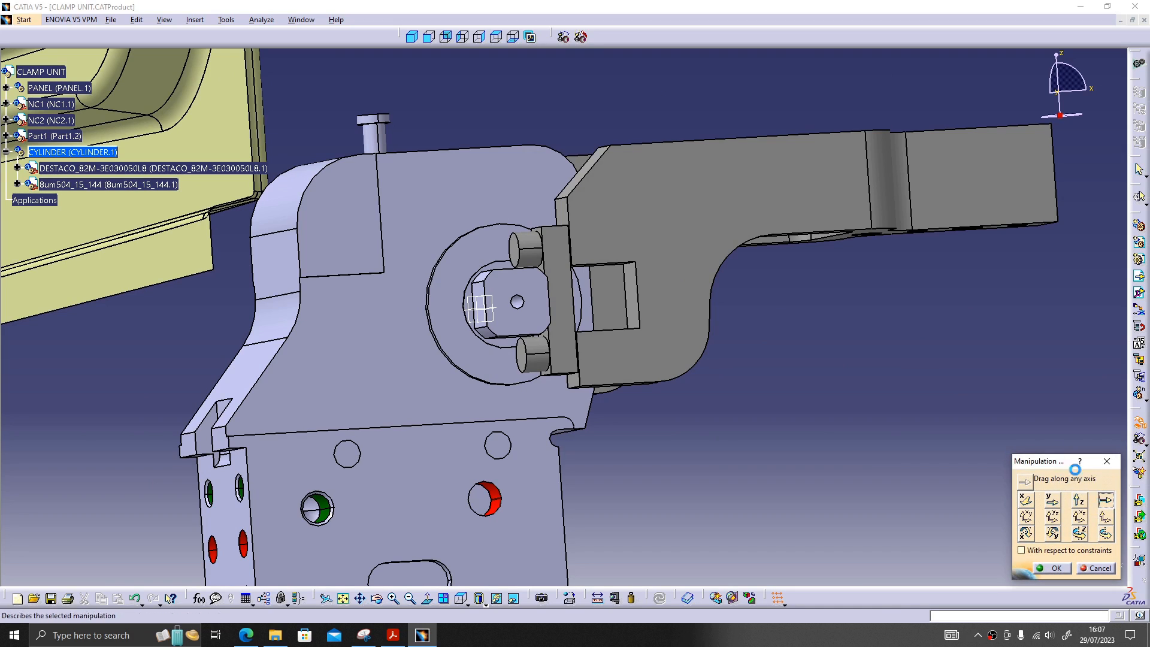
left_click(729, 140)
left_click_drag(723, 175, 767, 174)
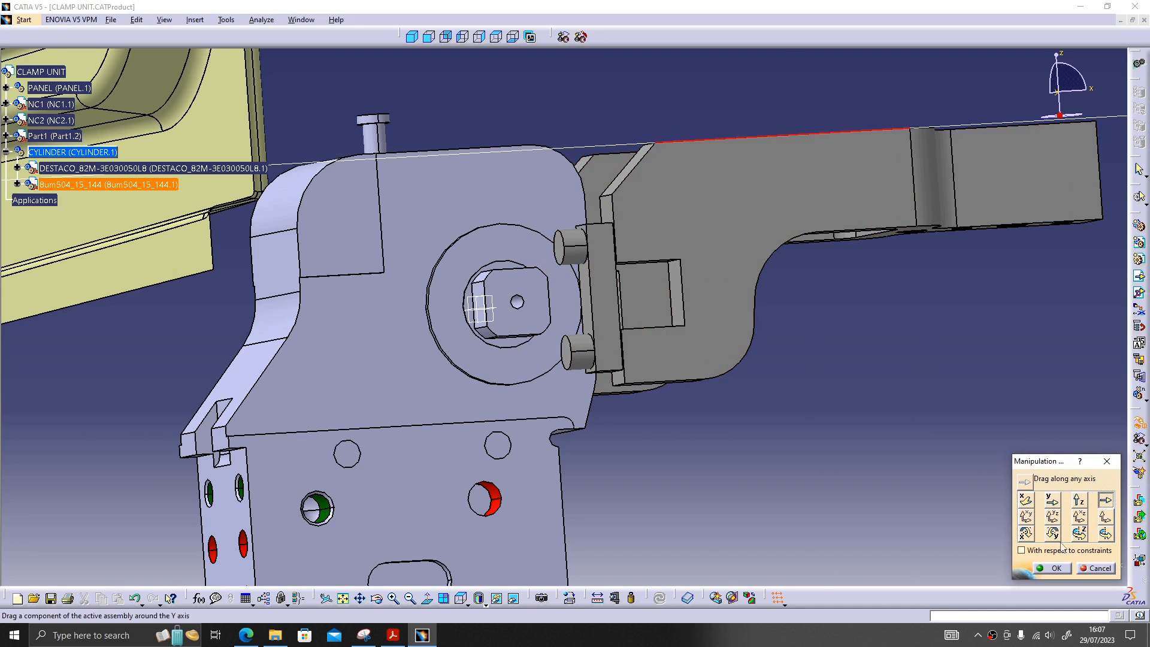
left_click(1065, 572)
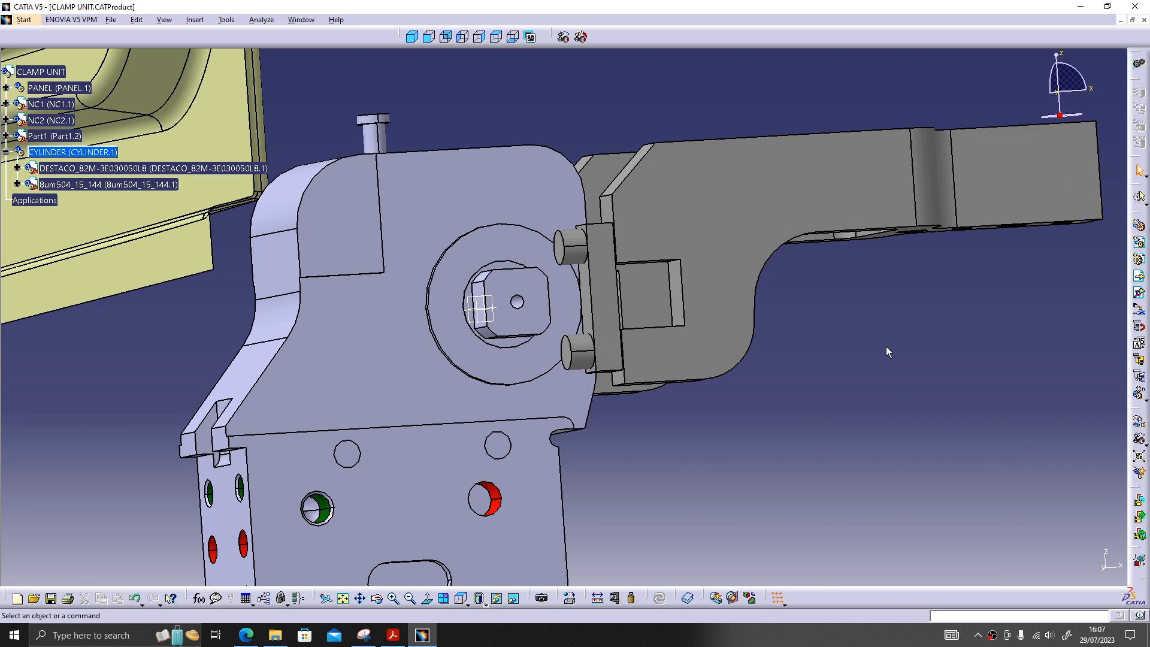
Step: Snap the inner end face of the arm's square slot to the matching vertical side face of the clamp's square shaft
left_click(565, 37)
middle_click_drag(719, 319, 491, 316)
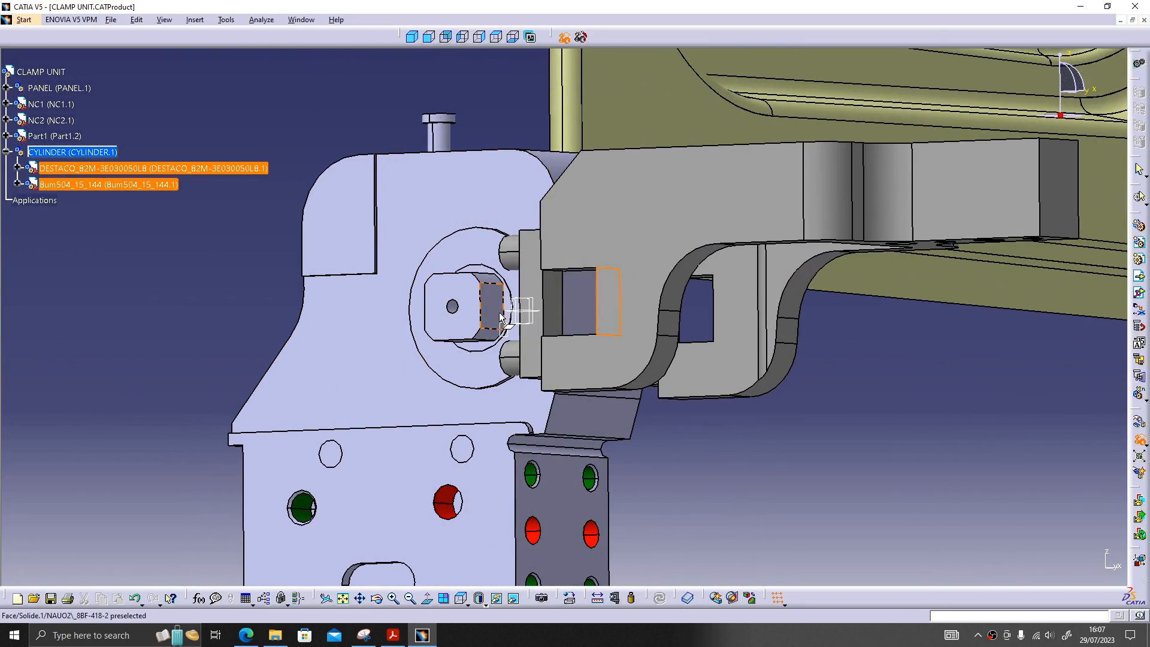
left_click(491, 316)
middle_click_drag(508, 216, 661, 343)
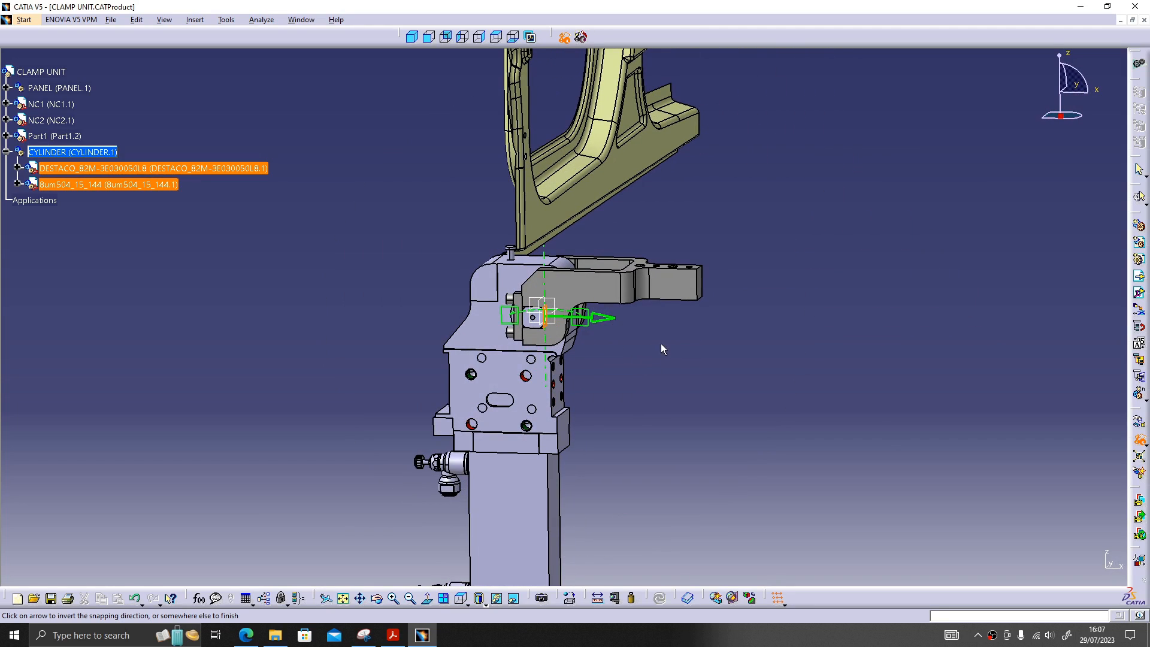
left_click(665, 341)
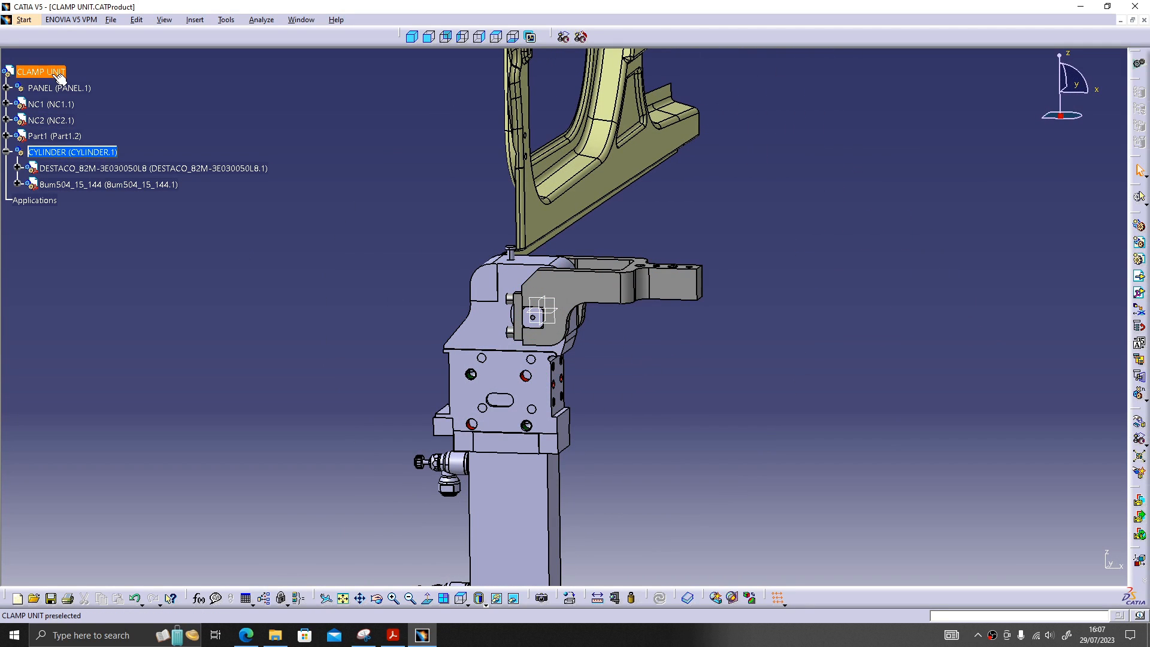
Step: Save all modified documents of the CLAMP UNIT assembly
left_click(110, 21)
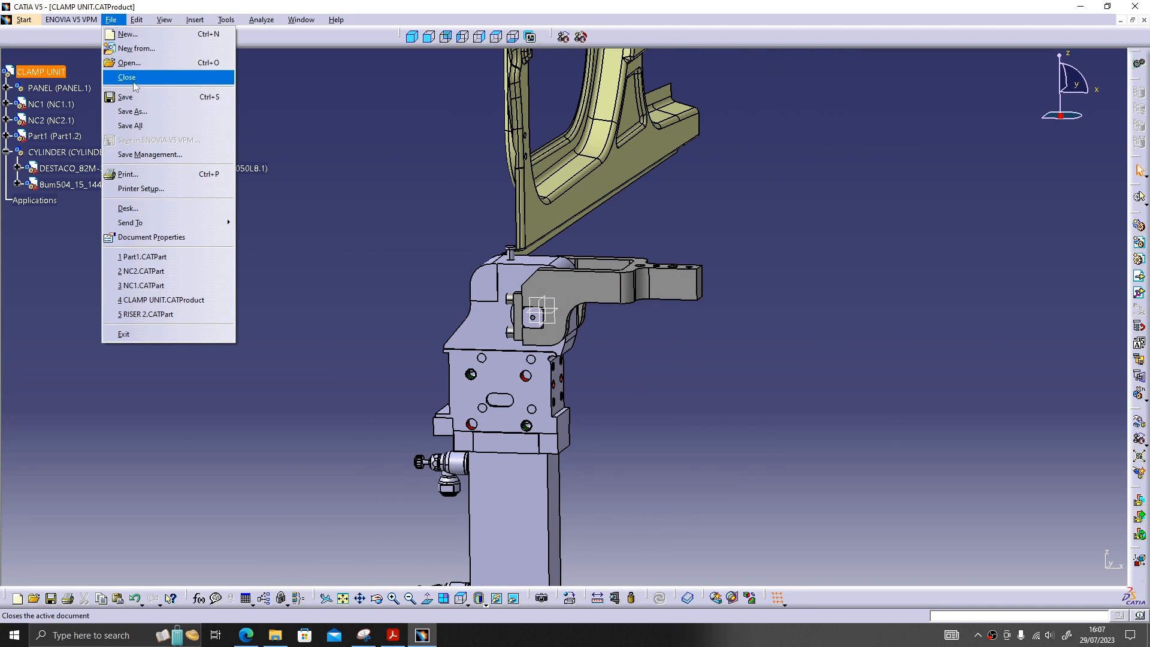
left_click(145, 126)
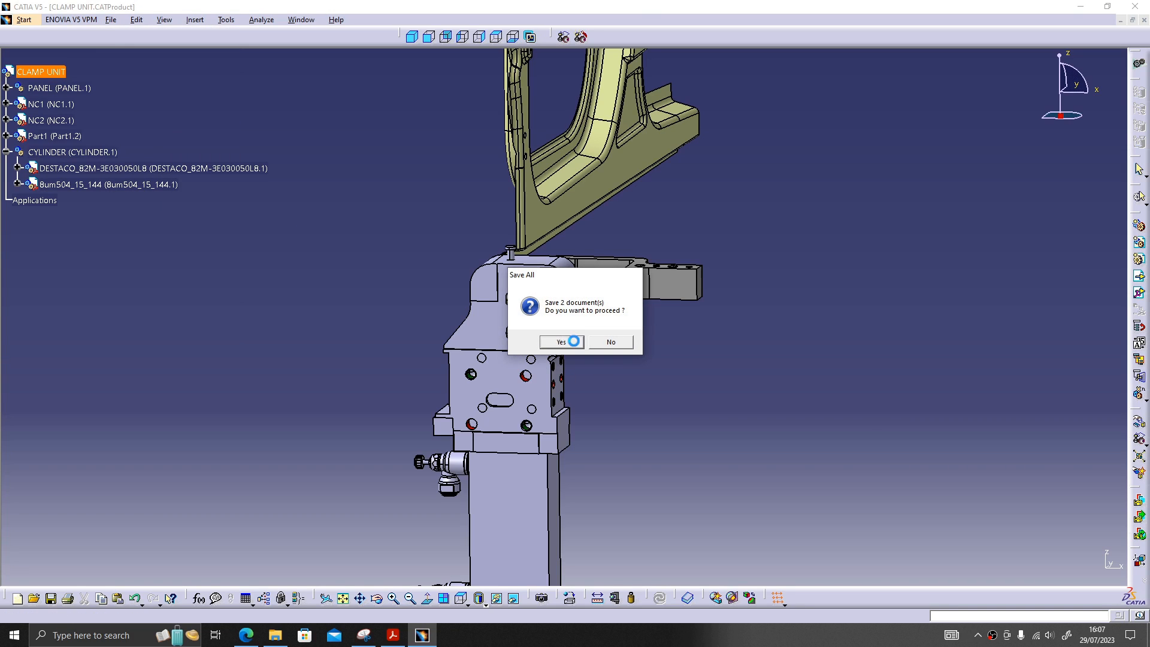
left_click(561, 342)
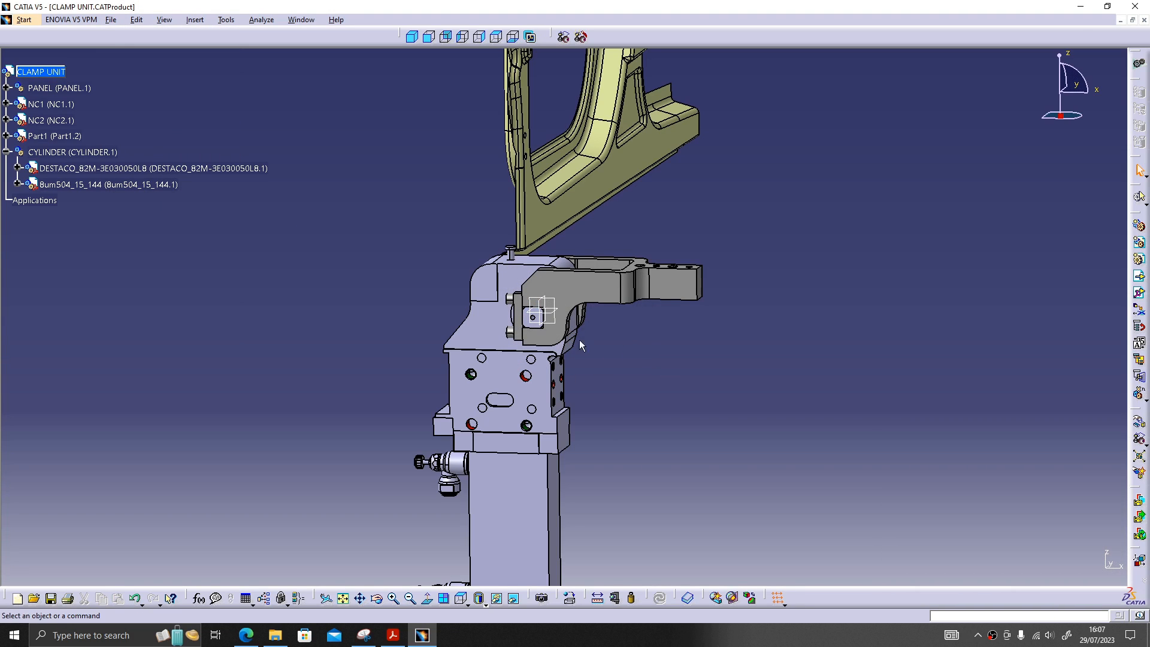
Step: Use Smart Move to snap the CYLINDER's arm by its drilled flat face onto the top face of the Part1 bar, inverting the snapping direction
middle_click_drag(580, 345, 575, 312)
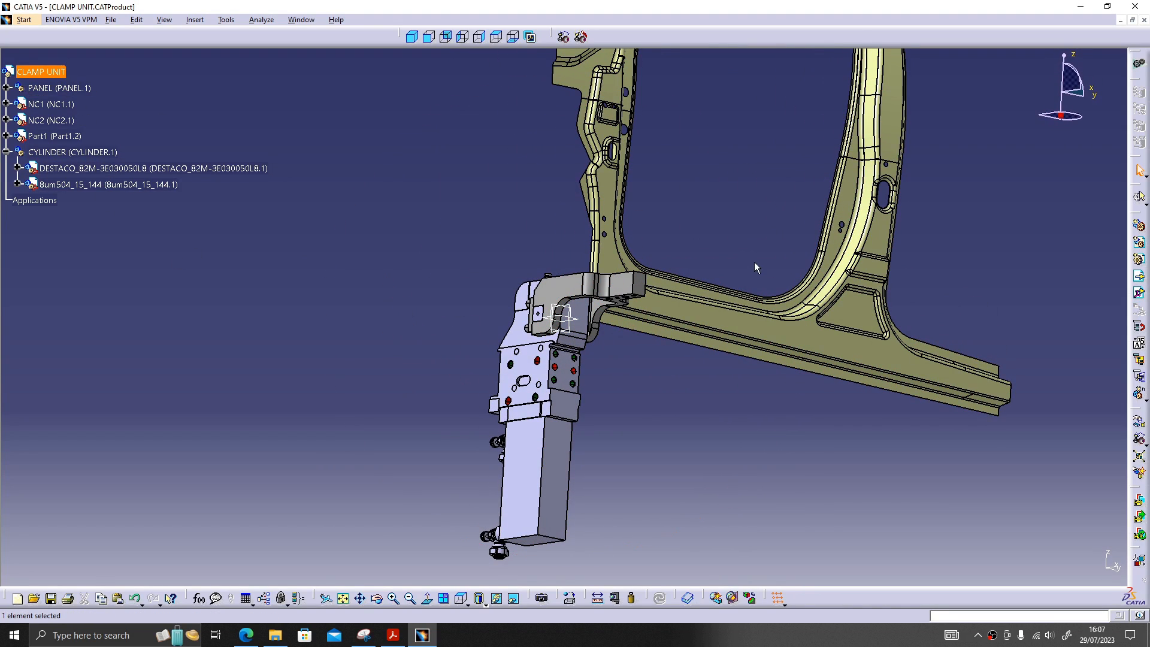
middle_click_drag(755, 266, 683, 317)
right_click(697, 339)
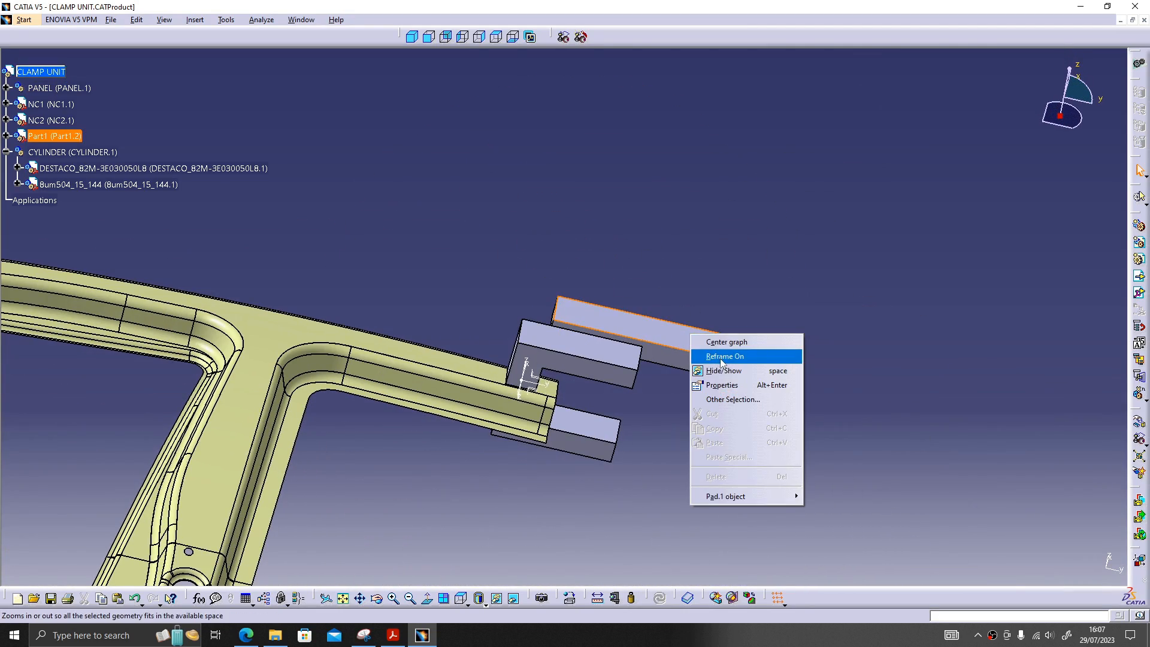
left_click(721, 358)
middle_click_drag(721, 358, 581, 236)
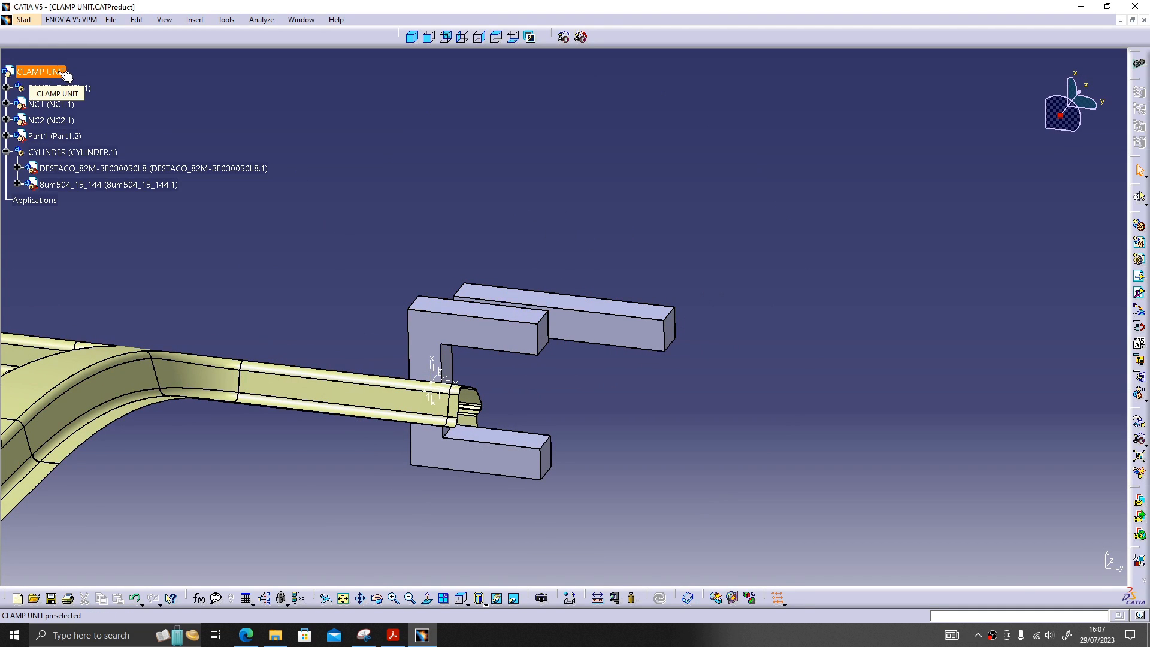
left_click(114, 152)
left_click(581, 38)
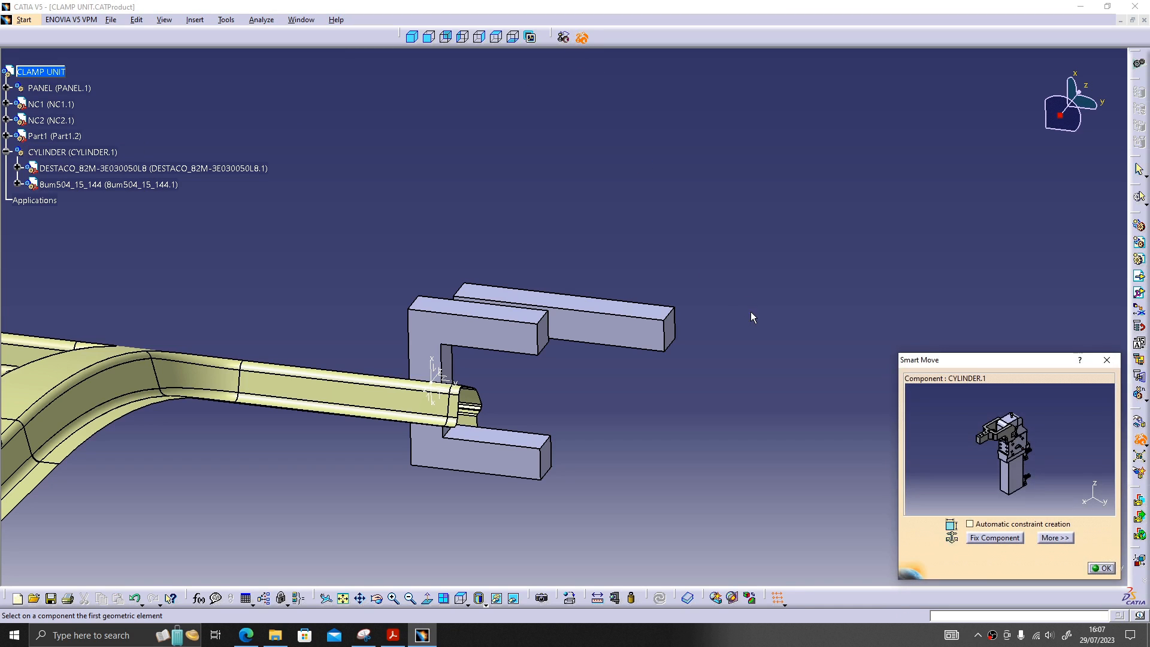
middle_click_drag(989, 379, 1033, 398)
left_click(1005, 427)
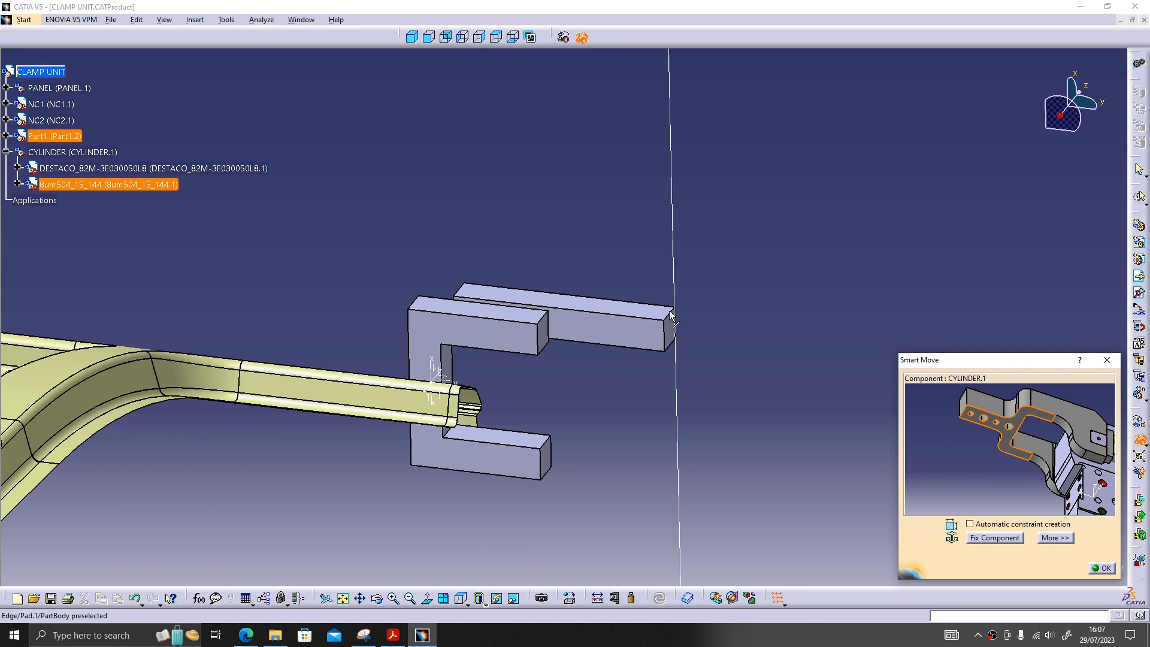
left_click(653, 316)
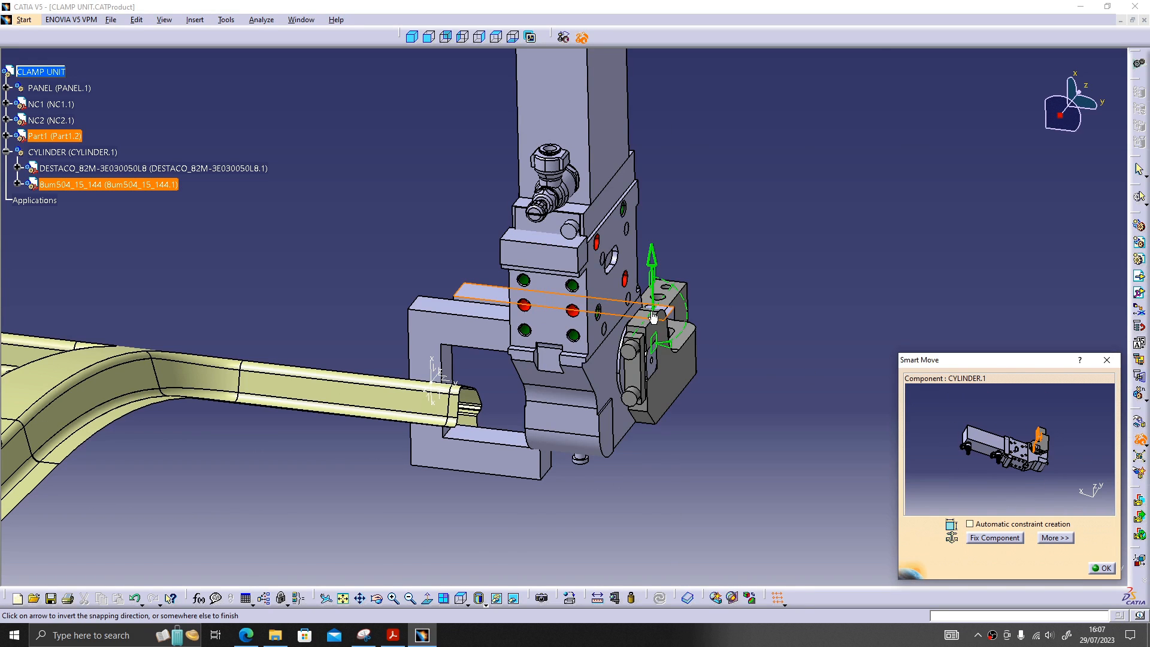
left_click(654, 260)
left_click(1102, 568)
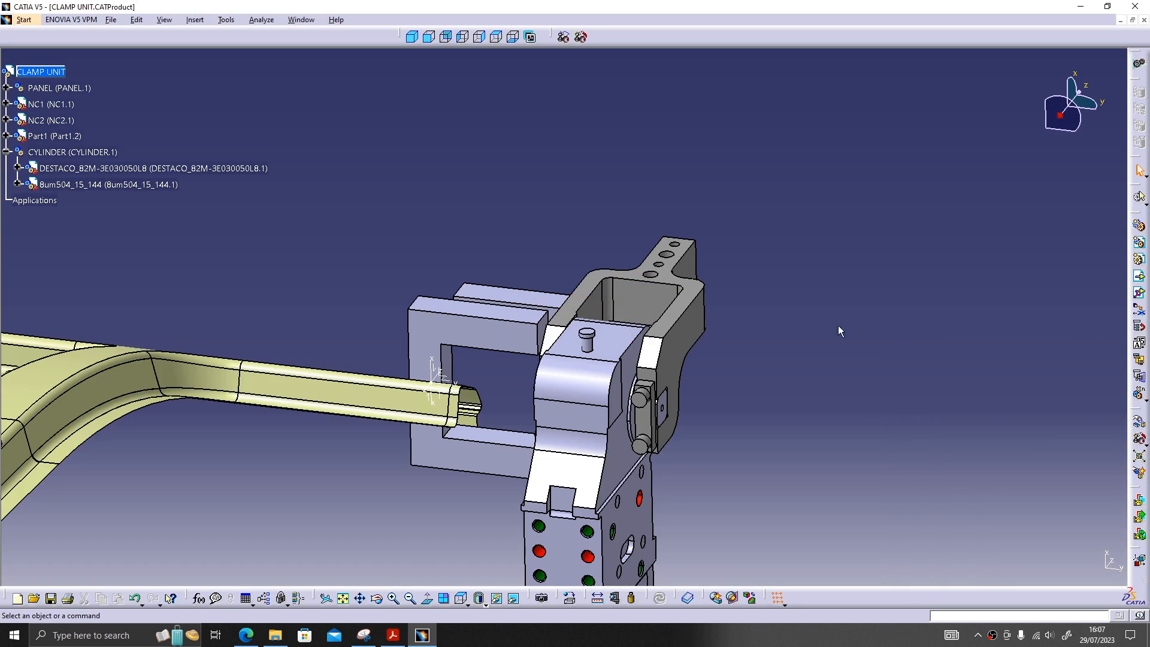
Step: Snap the side face of the arm's tip to the long side face of the Part1 bar
middle_click_drag(523, 263, 559, 367)
left_click(614, 267)
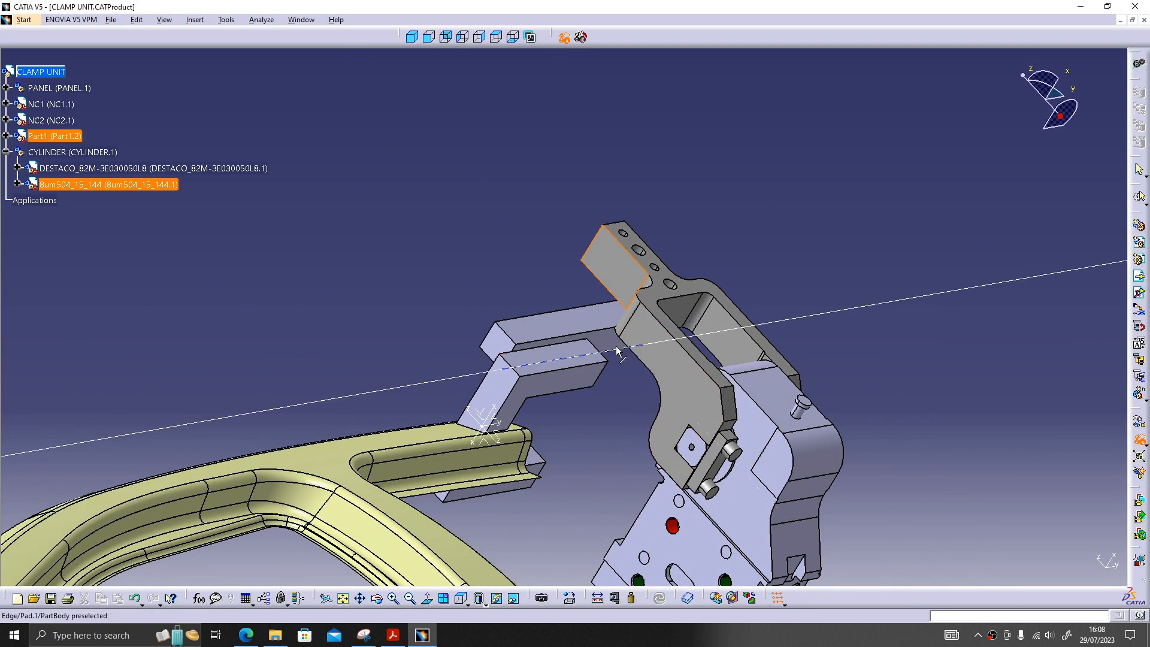
left_click(616, 346)
left_click(748, 383)
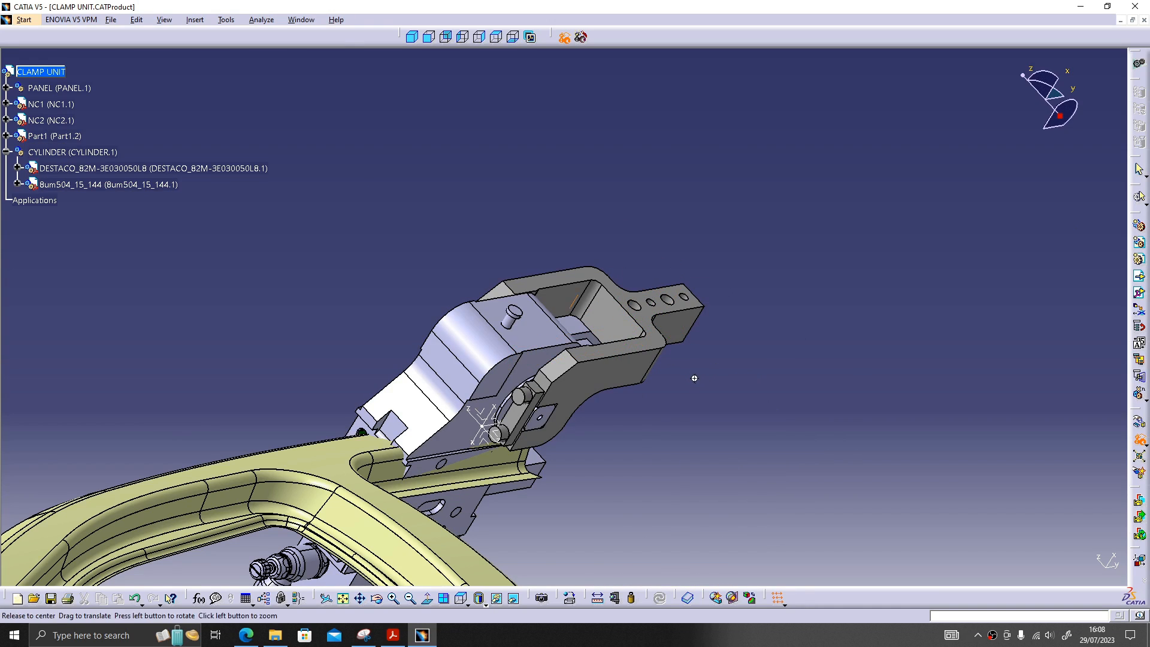
Step: Flip the CYLINDER by snapping on the arm tip's faces so that the tip points back toward the NC blocks
middle_click_drag(689, 378, 606, 308)
left_click(607, 309)
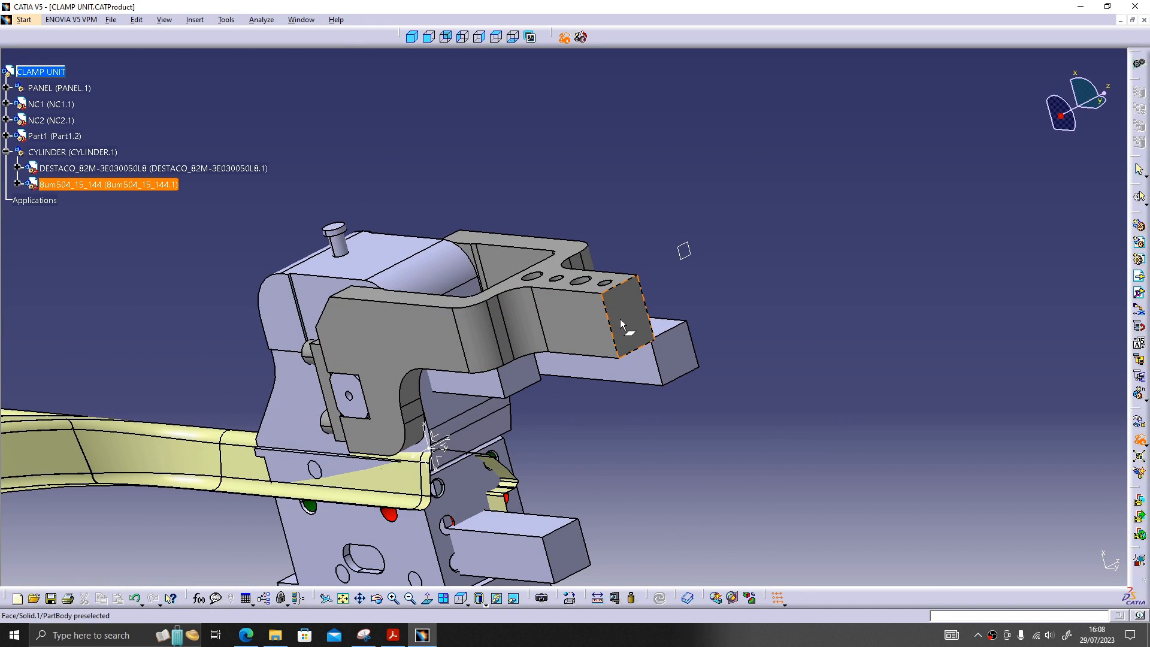
left_click(600, 332)
left_click(723, 416)
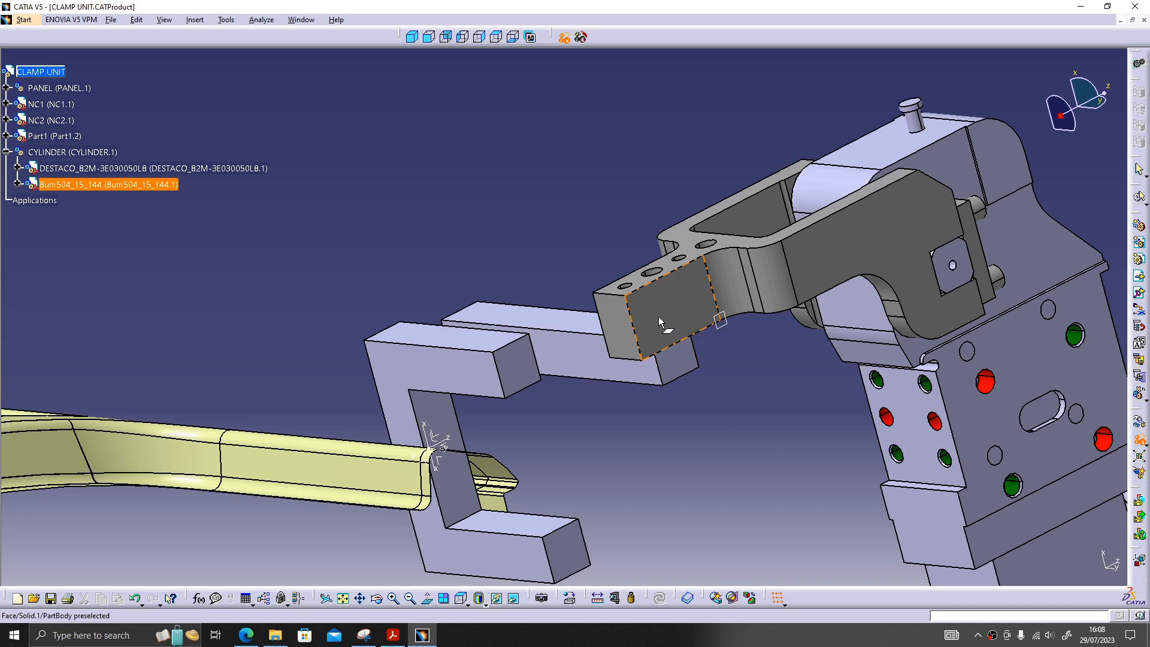
left_click(627, 340)
left_click(613, 409)
Step: Snap the side face of the reversed arm tip to the long side face of the Part1 bar
middle_click_drag(614, 408, 815, 316)
left_click(785, 263)
left_click(707, 314)
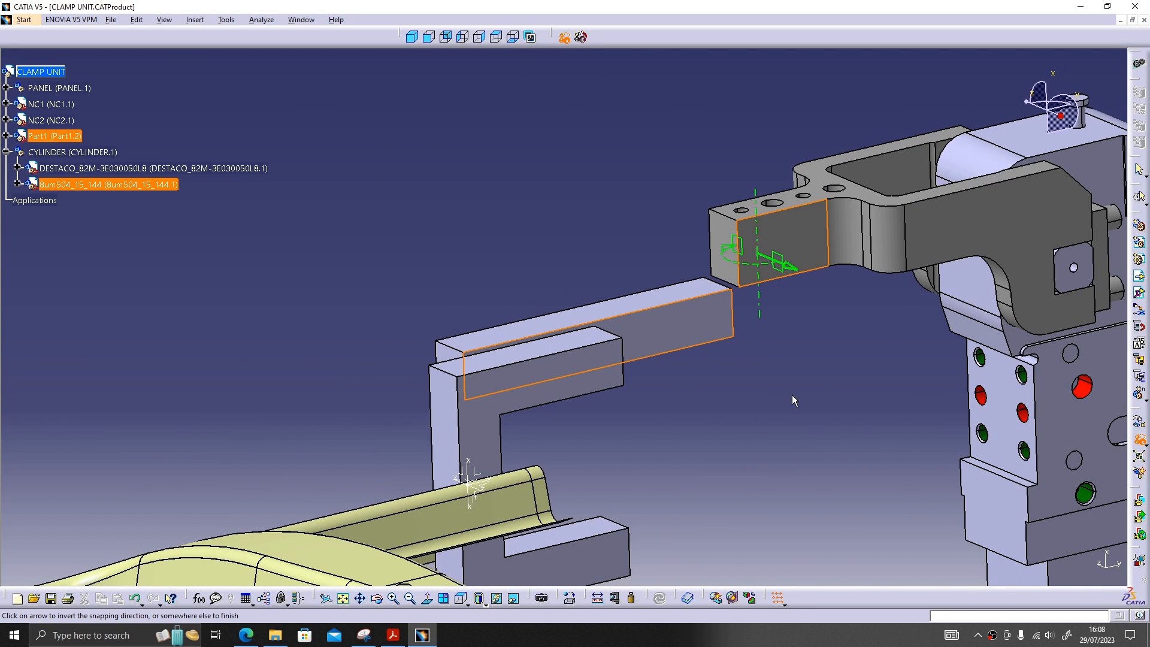
left_click(792, 395)
Step: Snap the arm's fork, just behind its drilled tip, to the free end face of the Part1 bar
middle_click_drag(732, 290, 858, 301)
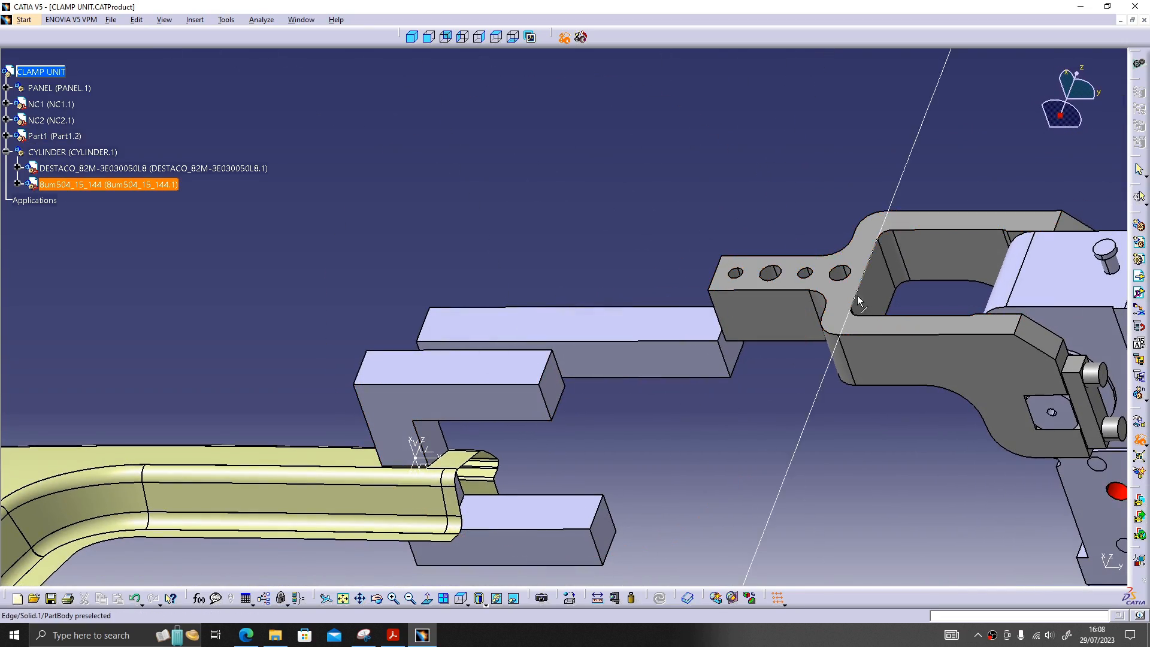
left_click(839, 326)
left_click(731, 360)
left_click(707, 501)
middle_click_drag(706, 501, 755, 336)
key("Escape")
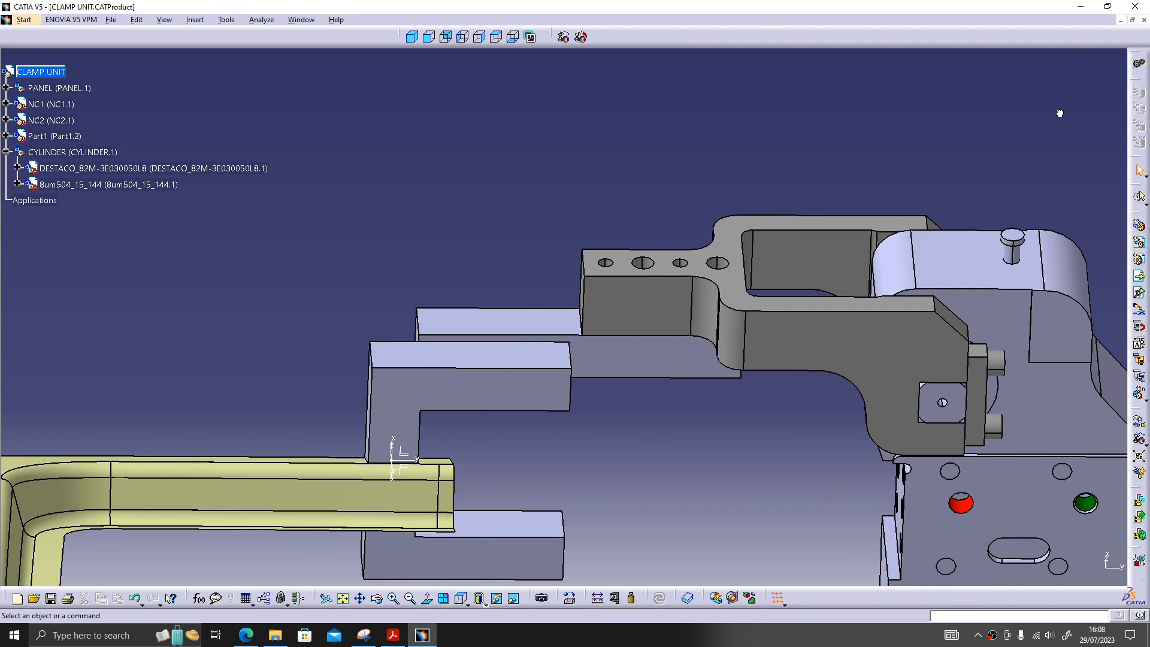
Step: Translate the CYLINDER component 5 mm upward along the compass W axis away from the bar, and reset the compass
left_click_drag(736, 229, 728, 245)
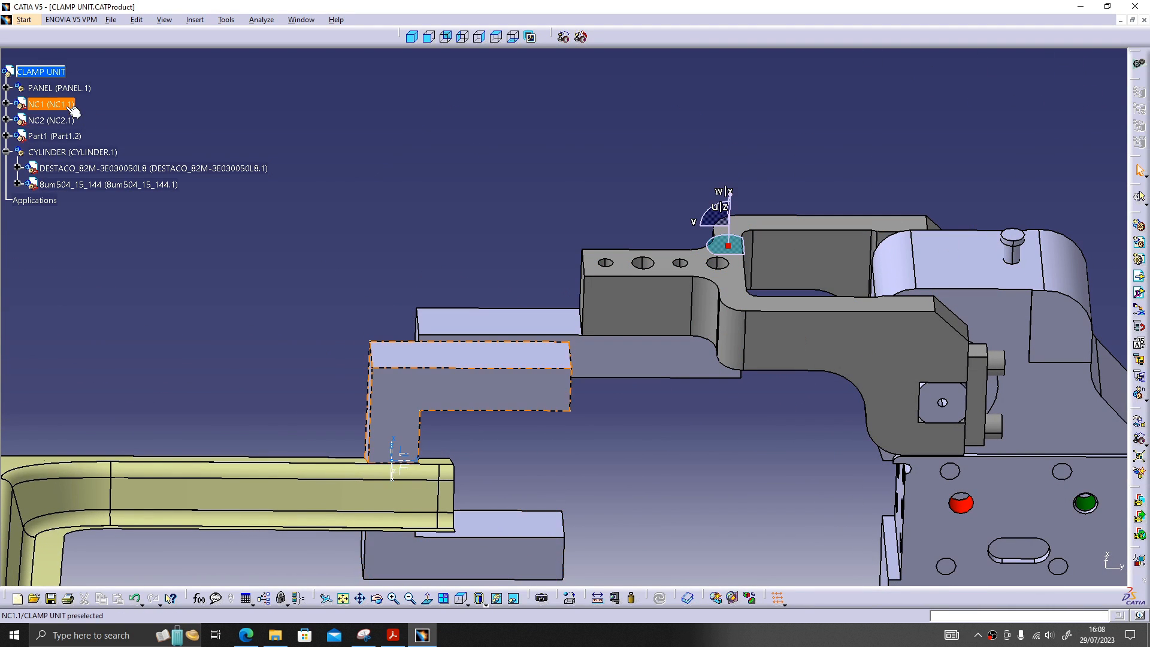
left_click(90, 152)
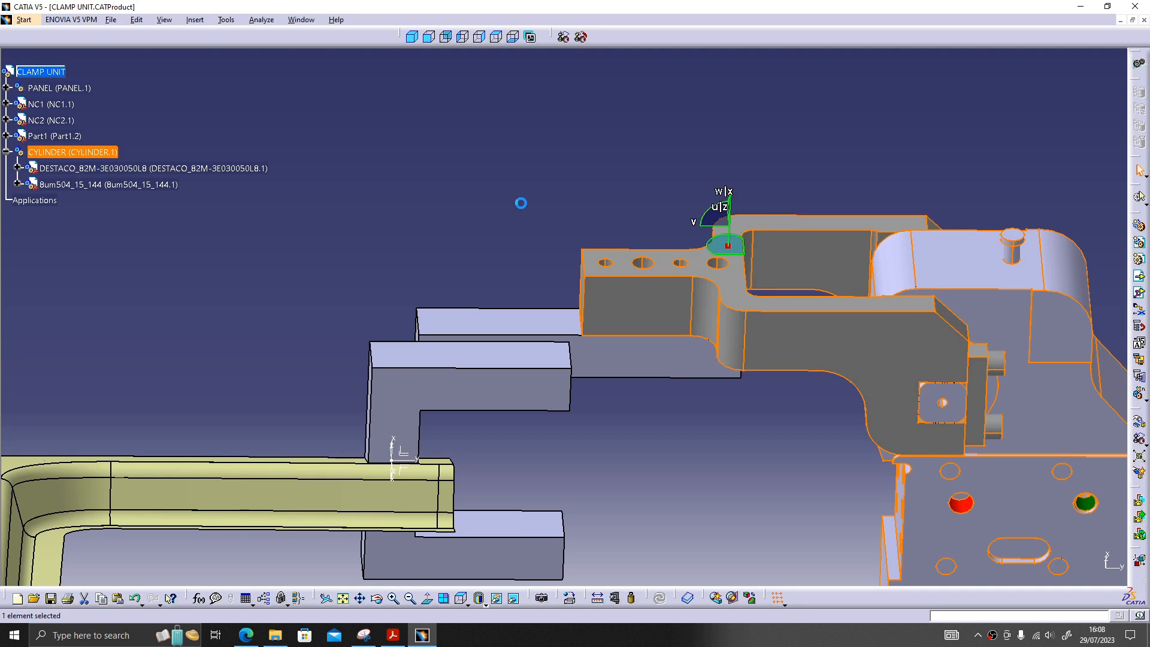
double_click(731, 216)
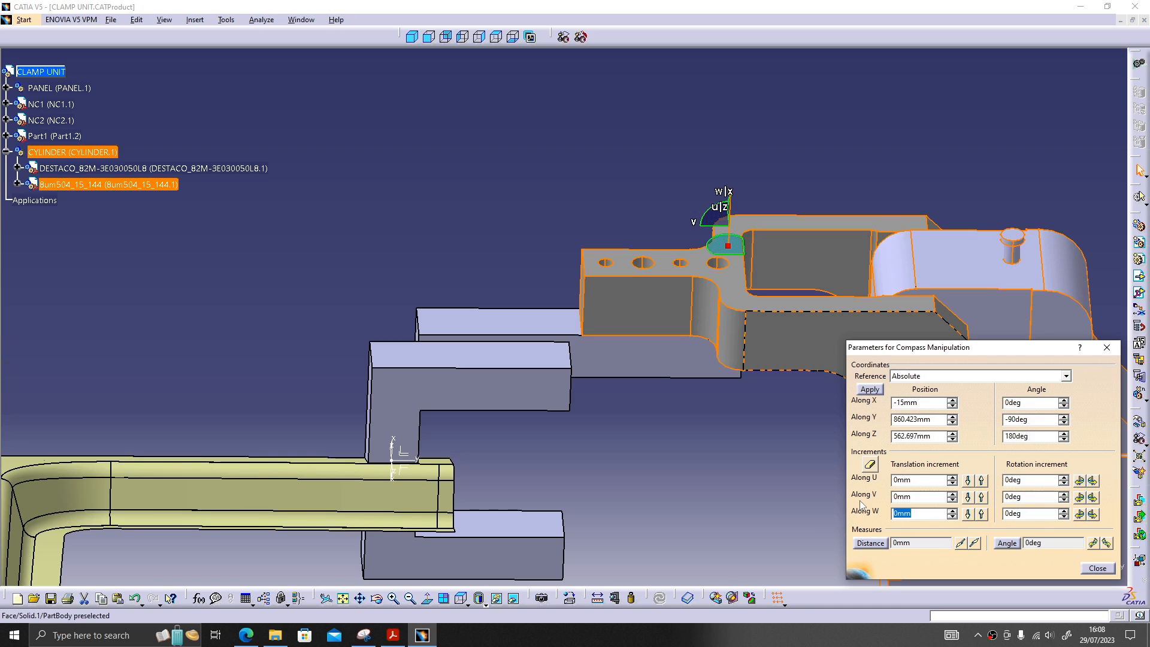
type("5")
left_click(983, 514)
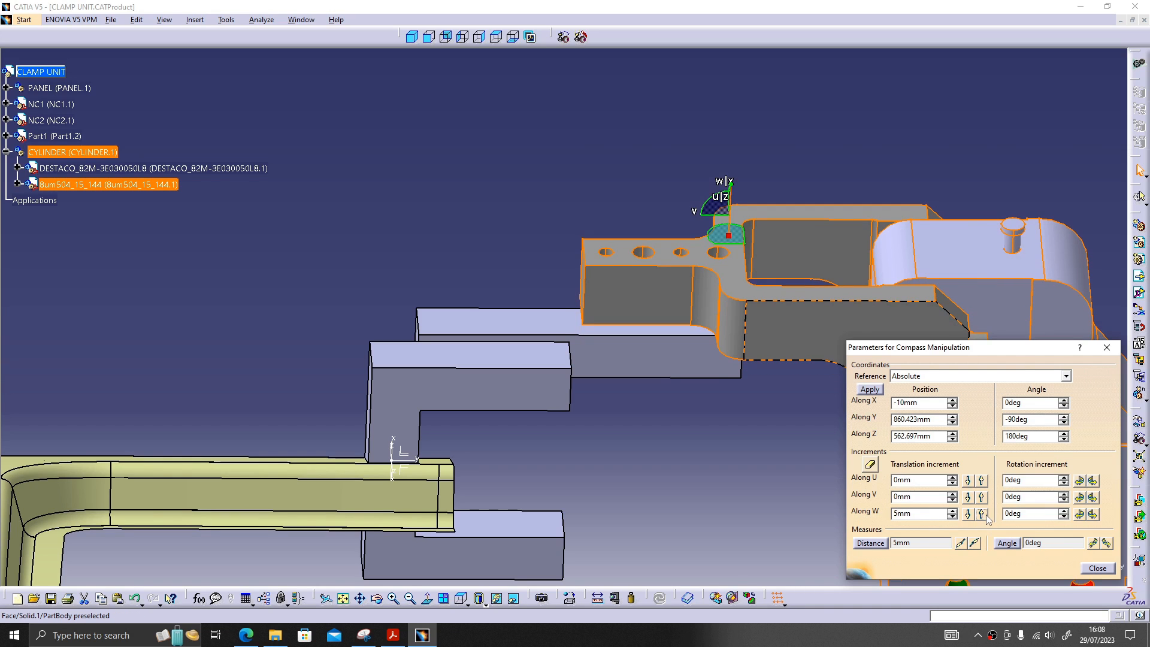
left_click(1098, 568)
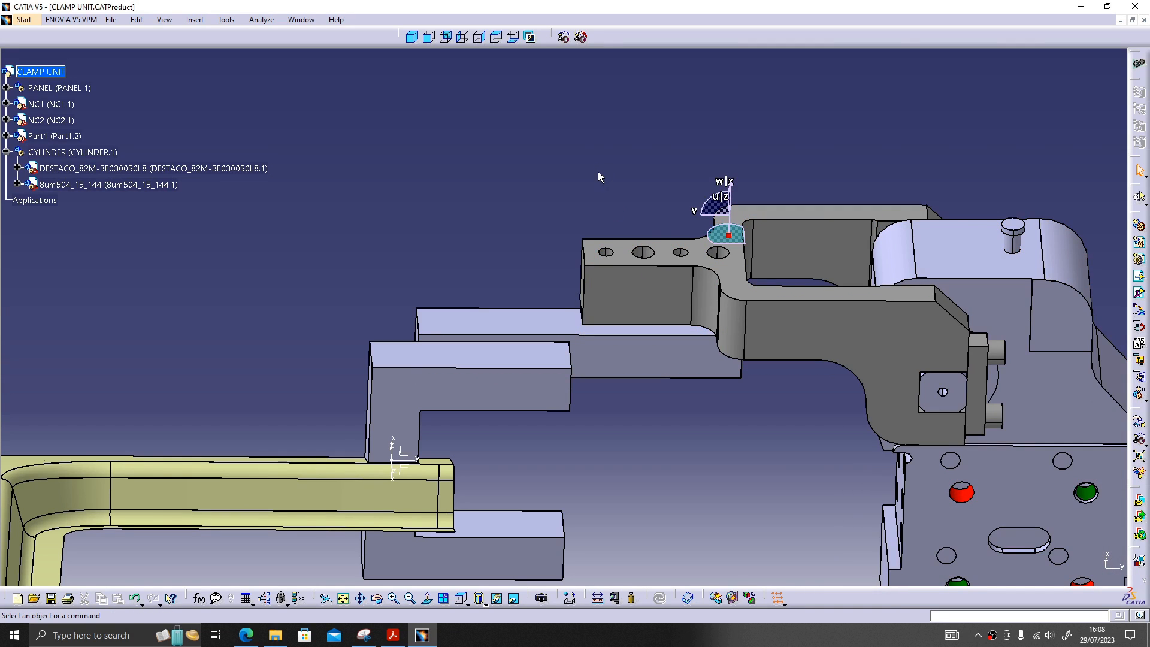
key("alt+v")
key("r")
Step: Insert the existing component RISER 2 from the MAKE PARTS folder into the CLAMP UNIT product
middle_click_drag(606, 247, 430, 242)
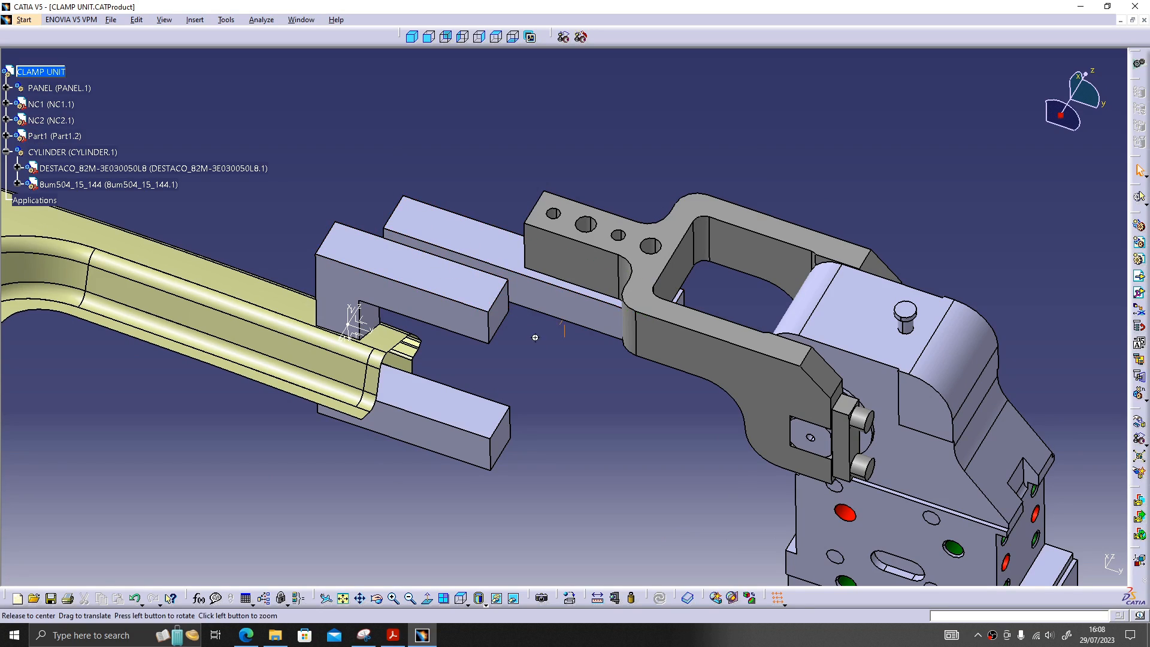
middle_click_drag(536, 337, 613, 356)
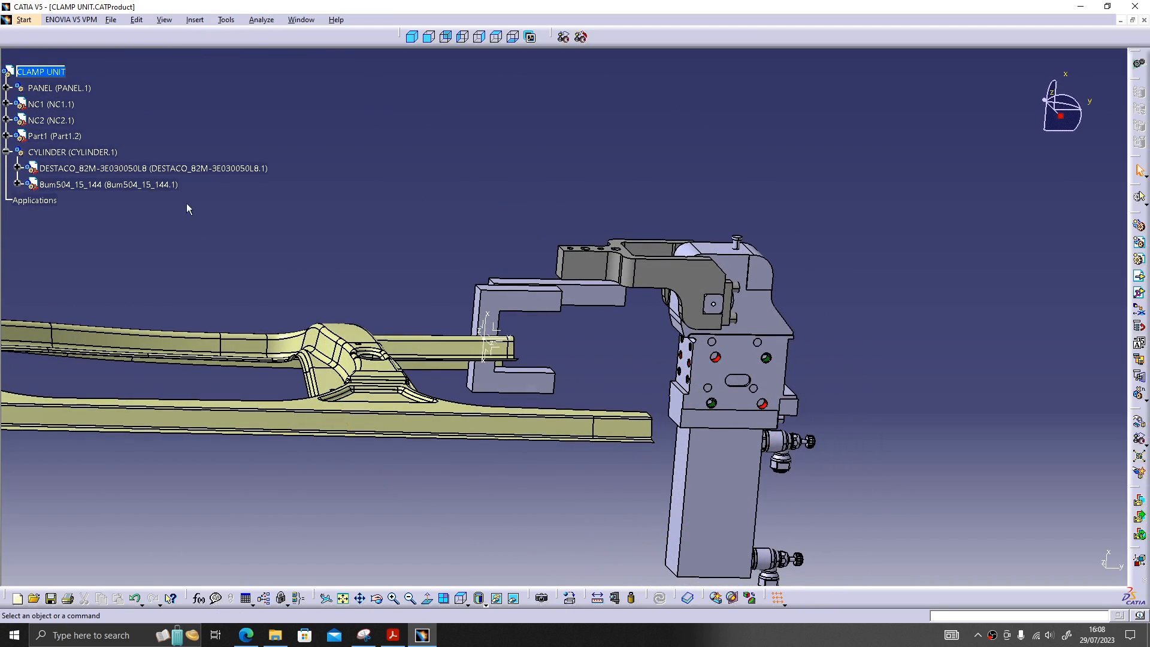
right_click(62, 73)
mouse_move(123, 268)
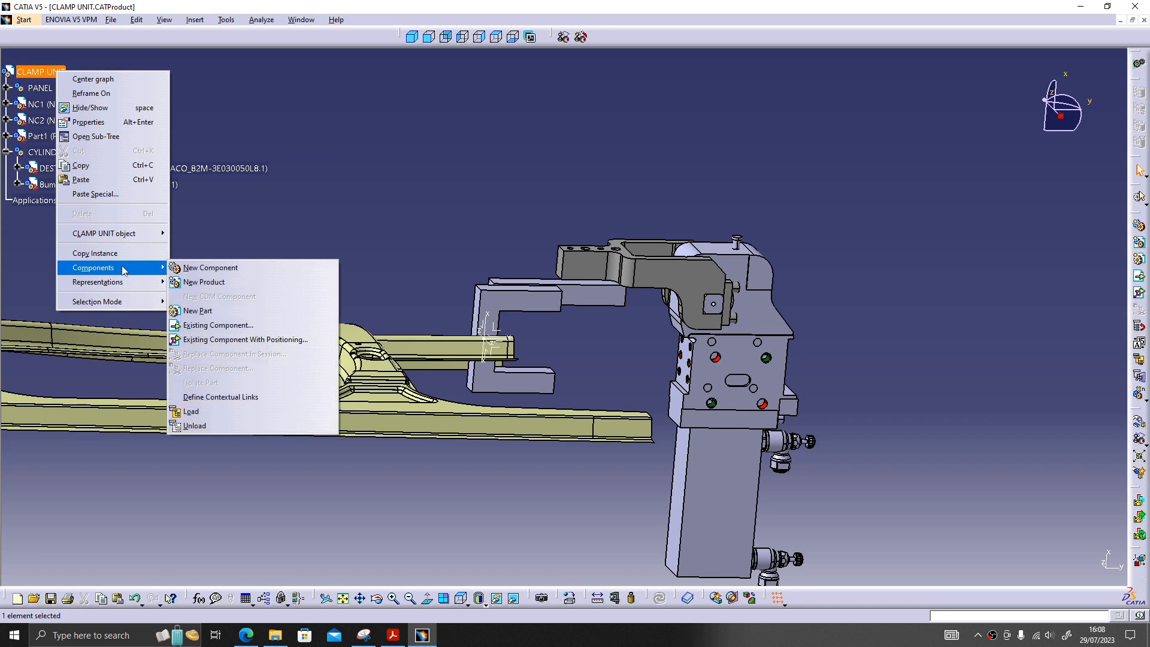
left_click(214, 326)
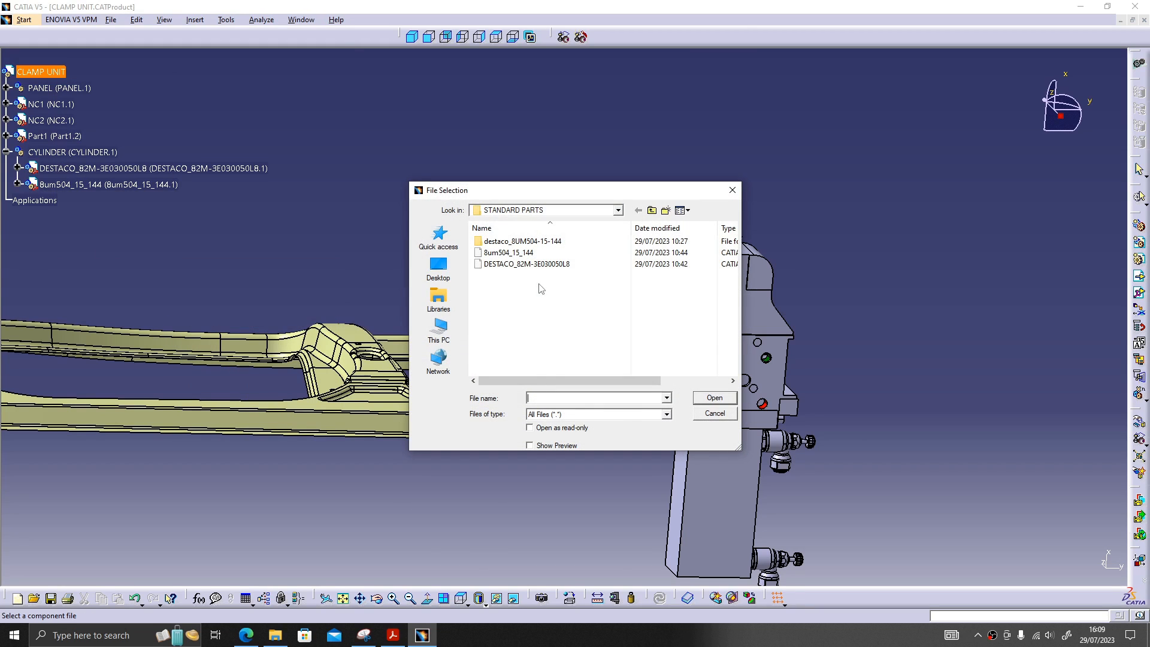
left_click(652, 212)
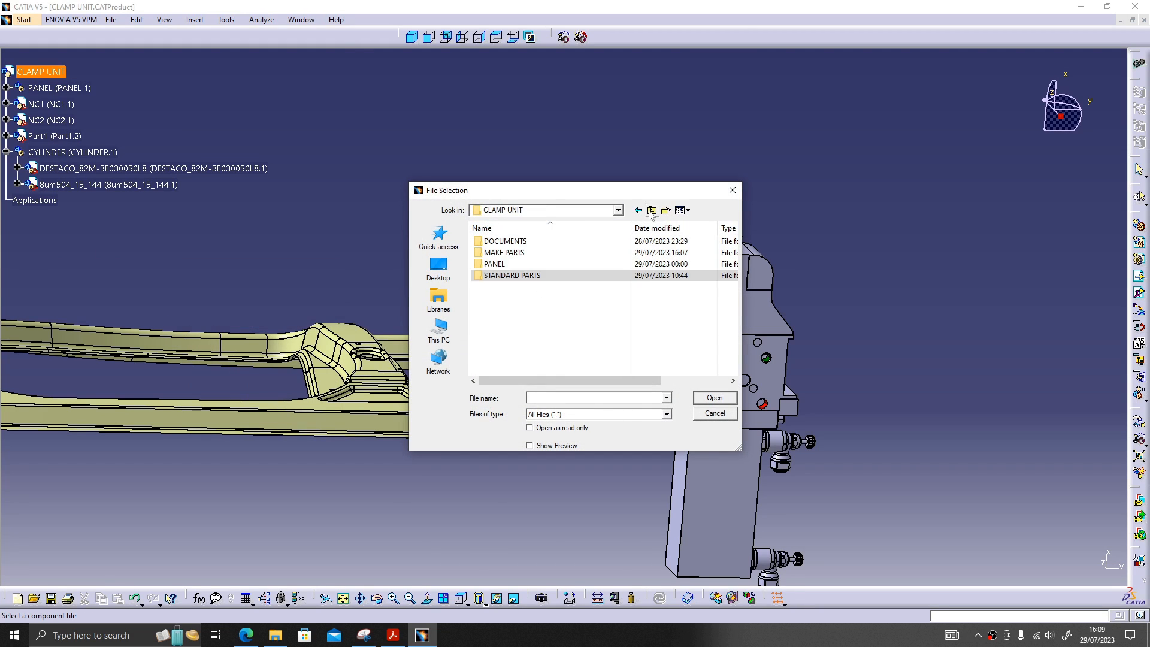
double_click(530, 253)
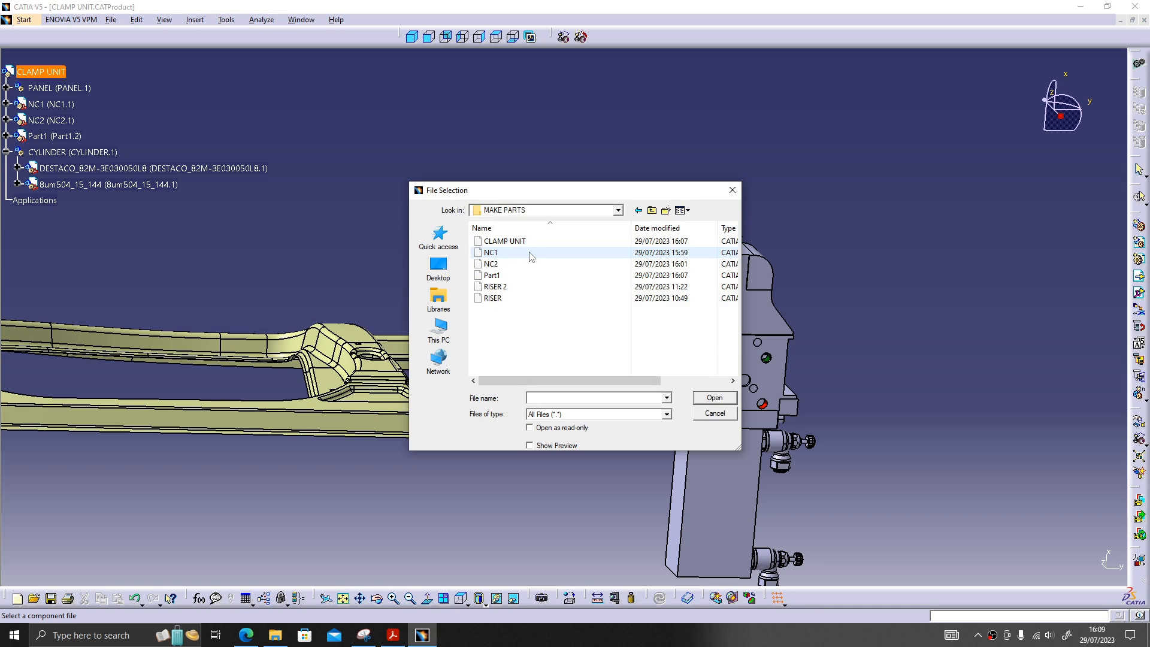
left_click(522, 288)
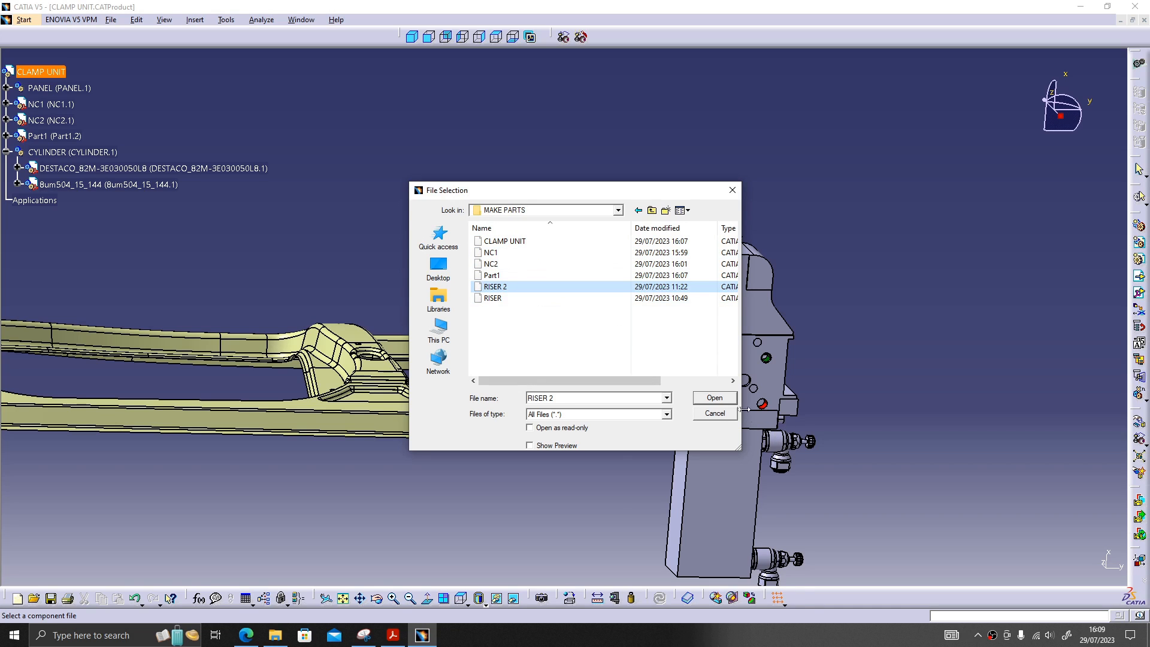
left_click(715, 398)
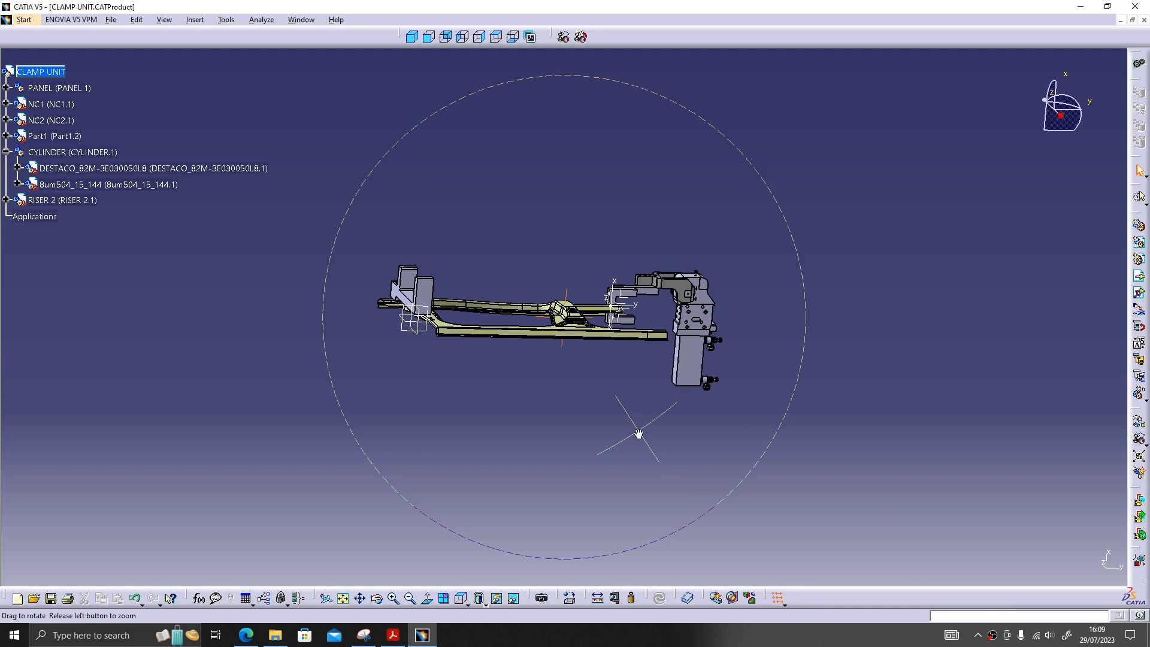
Step: Smart Move RISER 2 so that a middle-row hole's axis aligns with a red hole on the DESTACO clamp's side face
middle_click_drag(639, 433, 531, 403)
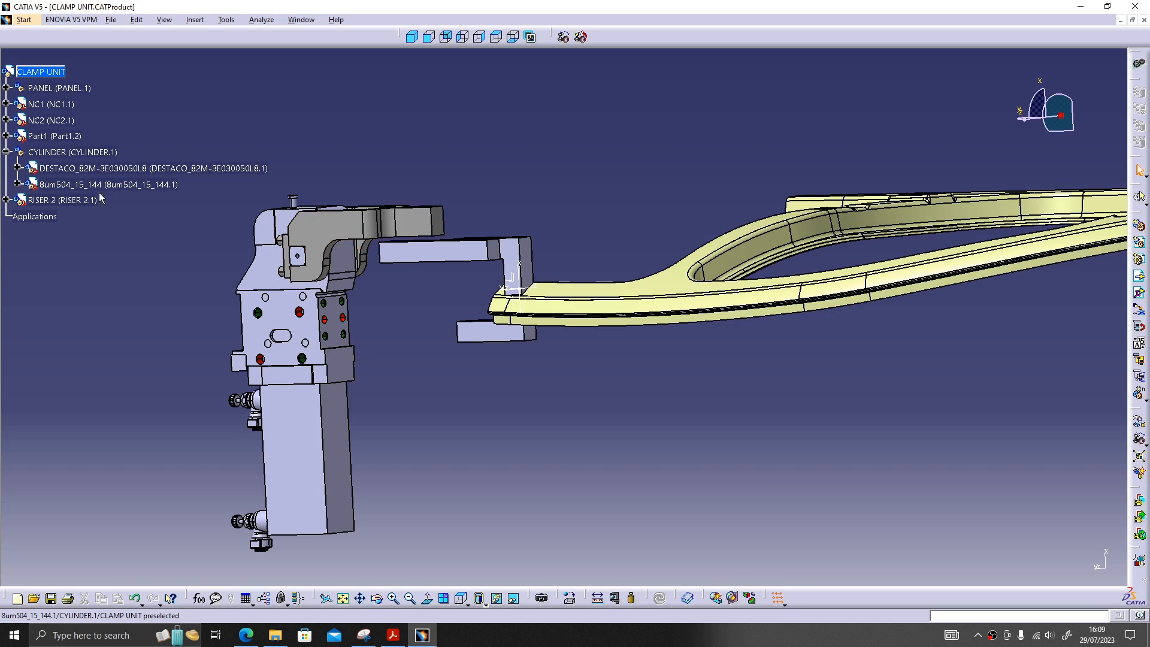
left_click(63, 199)
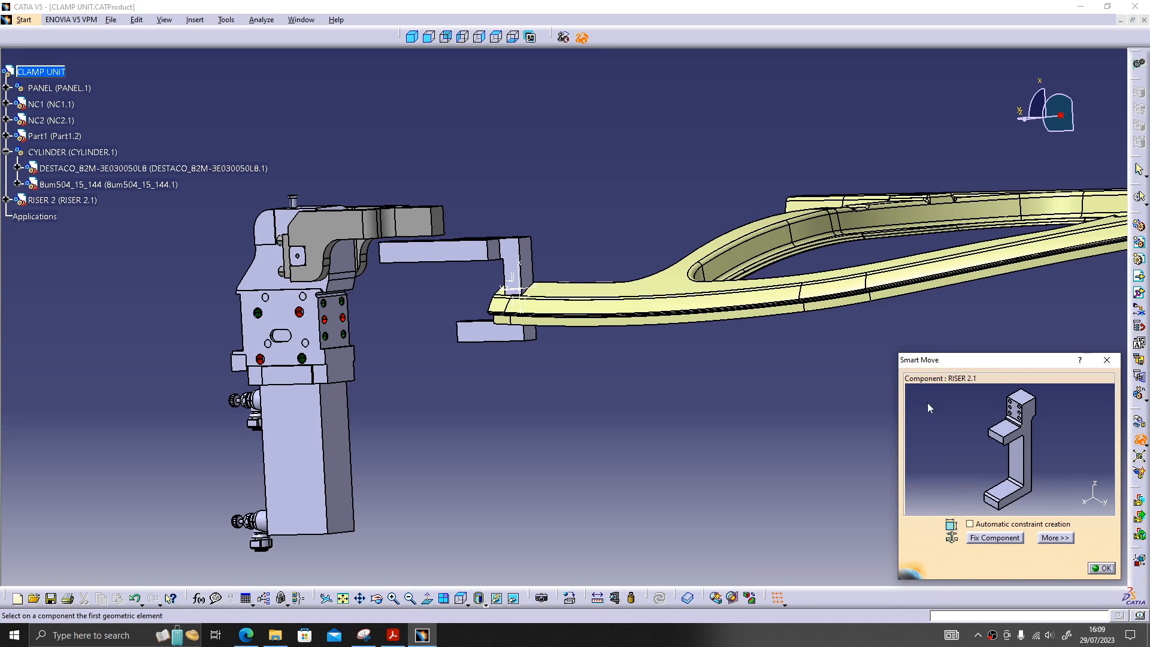
middle_click_drag(1013, 455, 942, 419)
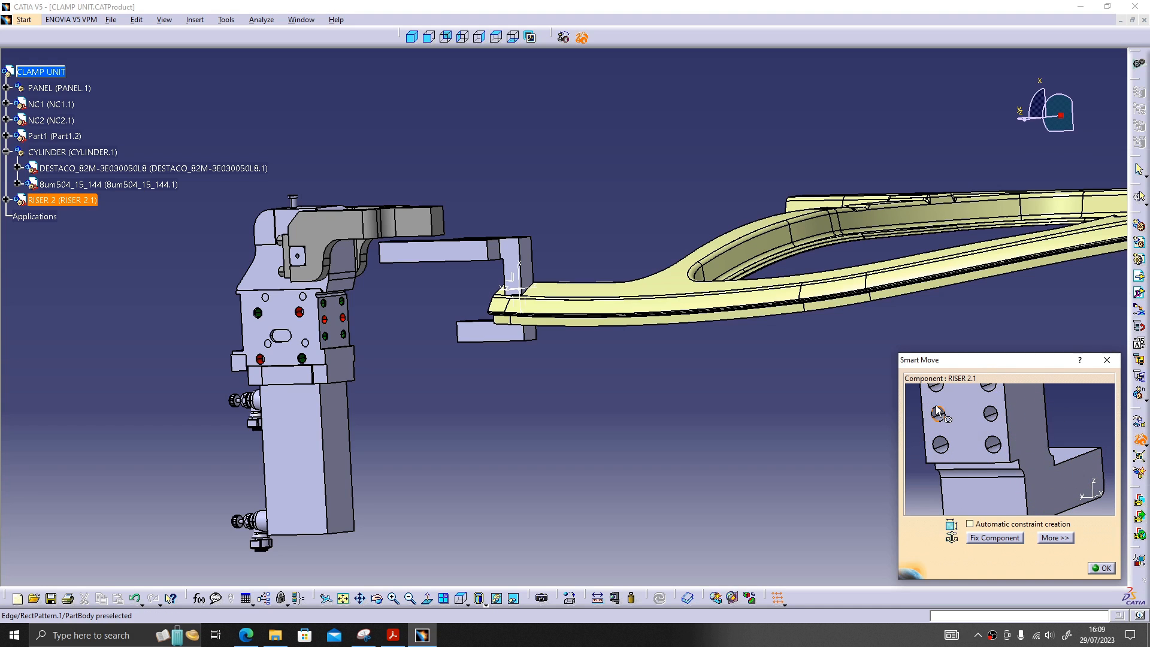
left_click(939, 412)
middle_click_drag(475, 406, 444, 336)
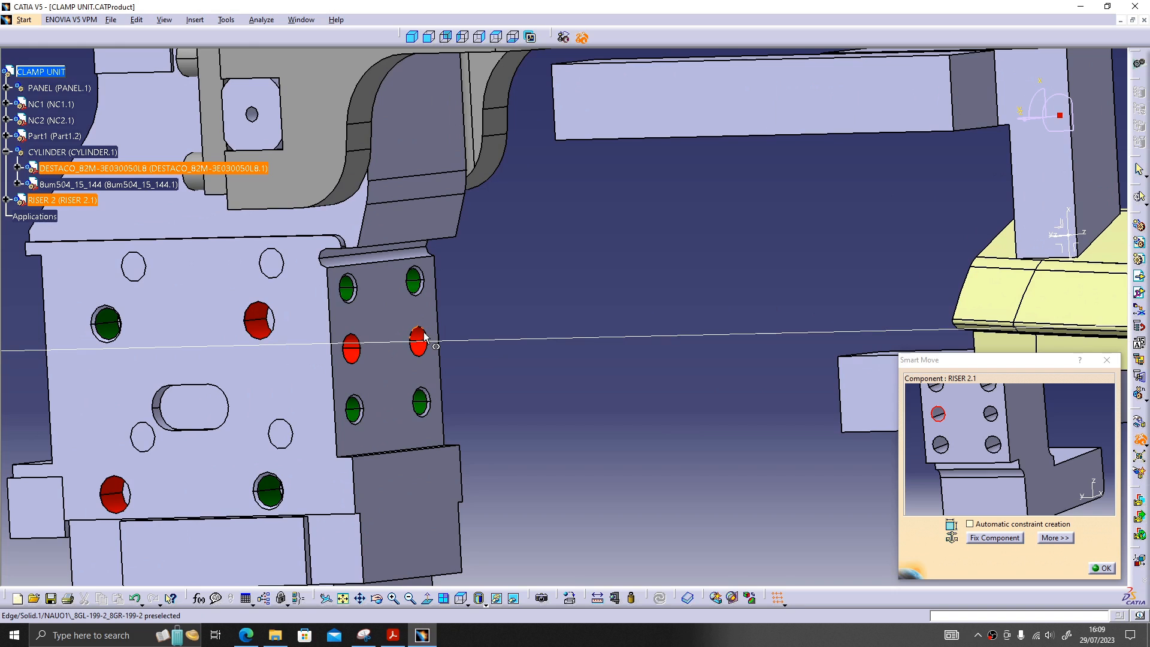
left_click(424, 337)
middle_click_drag(469, 347, 756, 430)
left_click(527, 333)
left_click(1095, 570)
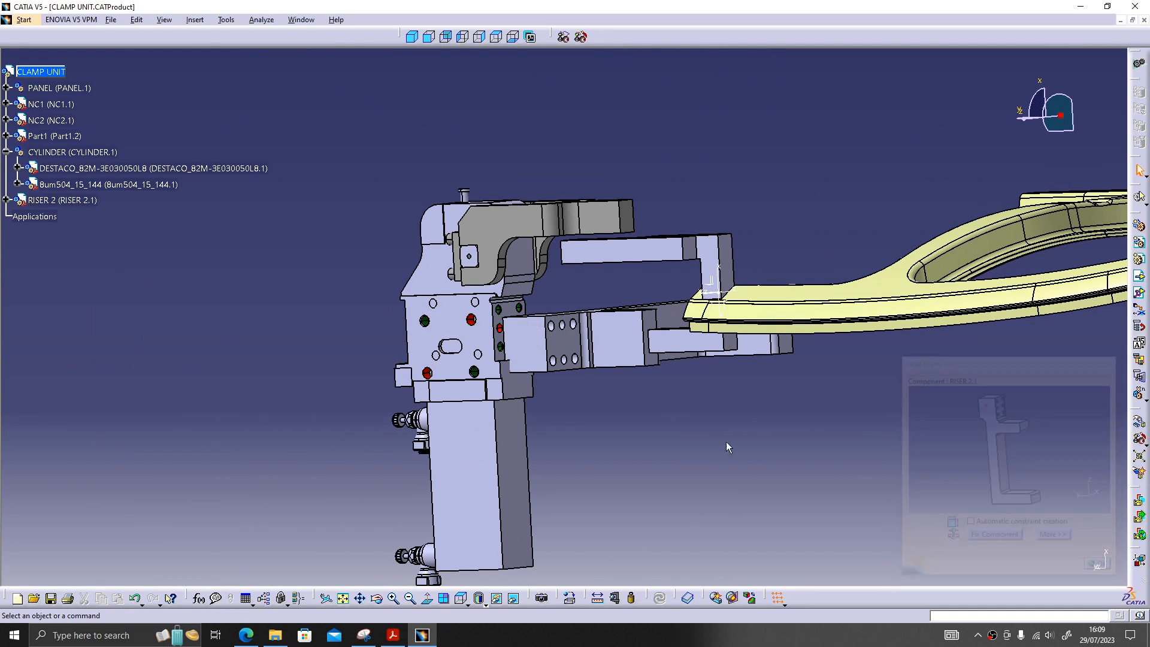
Step: Snap RISER 2 upright beside the clamp body, with its hole pattern facing the NC blocks
middle_click_drag(655, 433, 644, 408)
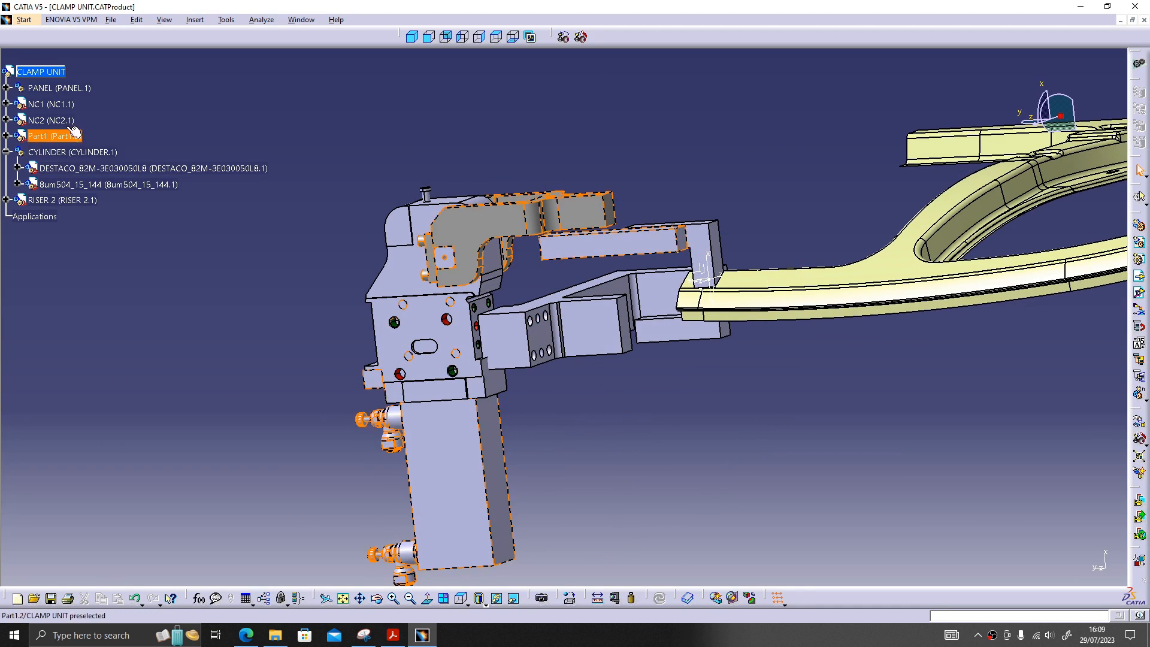
left_click(43, 71)
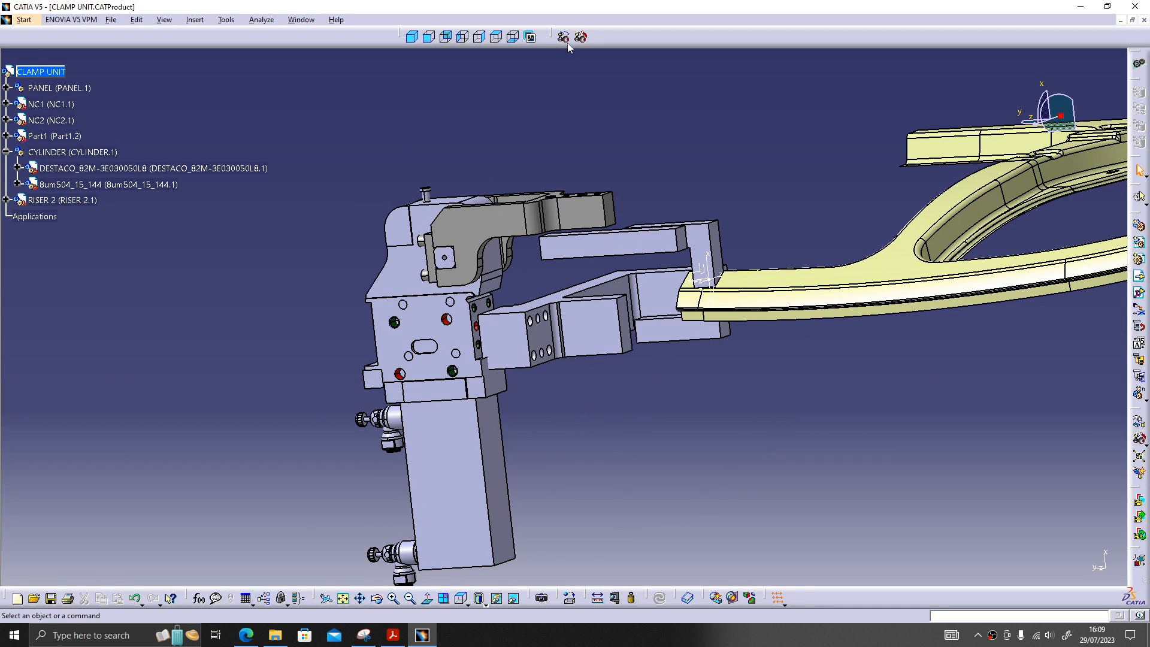
middle_click_drag(522, 414, 527, 367)
left_click(510, 329)
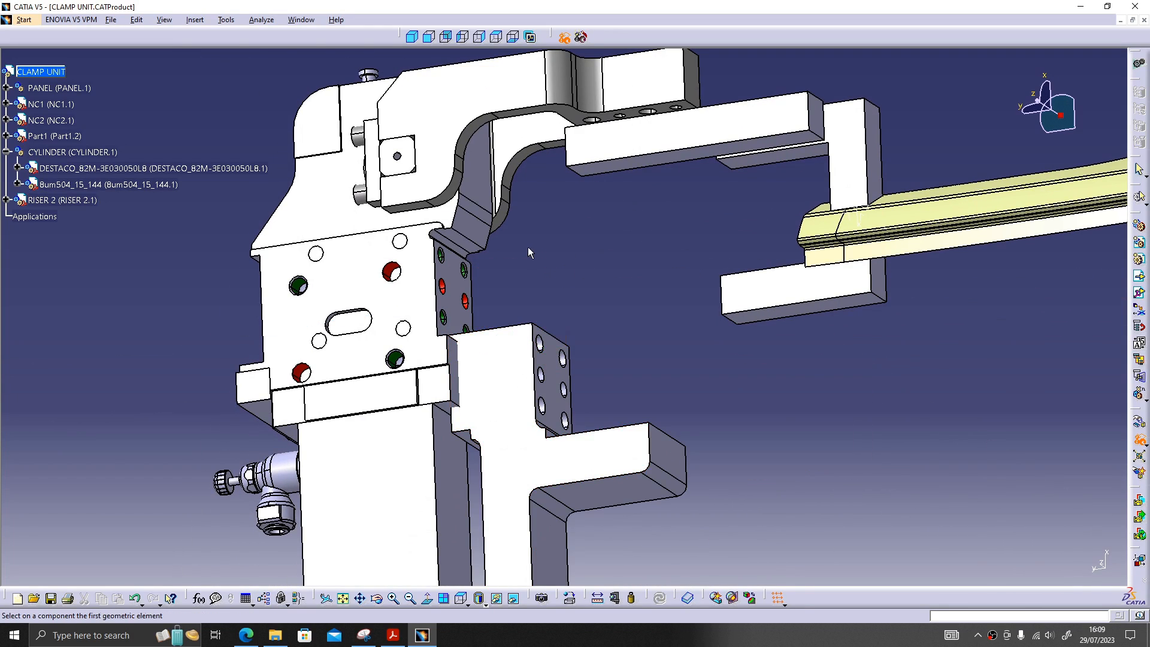
Step: Snap the axis of RISER 2's middle-row hole to the matching red hole on the clamp's side face, and save the assembly
middle_click_drag(527, 247, 542, 312)
middle_click_drag(600, 335, 661, 324, "ctrl")
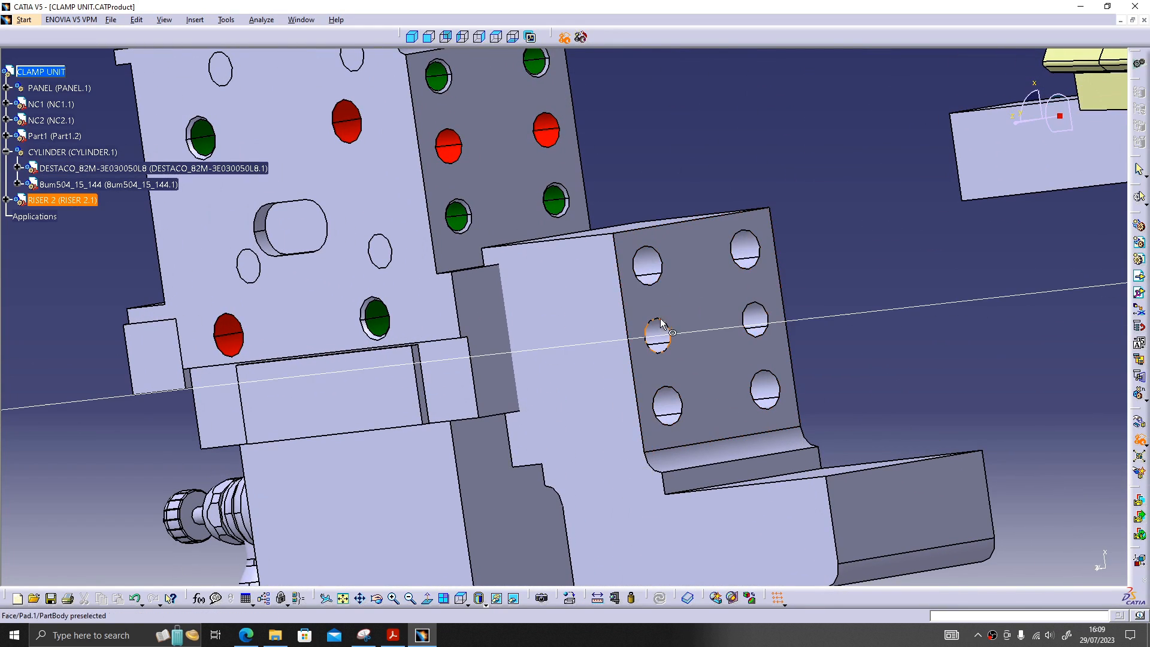
left_click(657, 337)
middle_click_drag(596, 261, 629, 302)
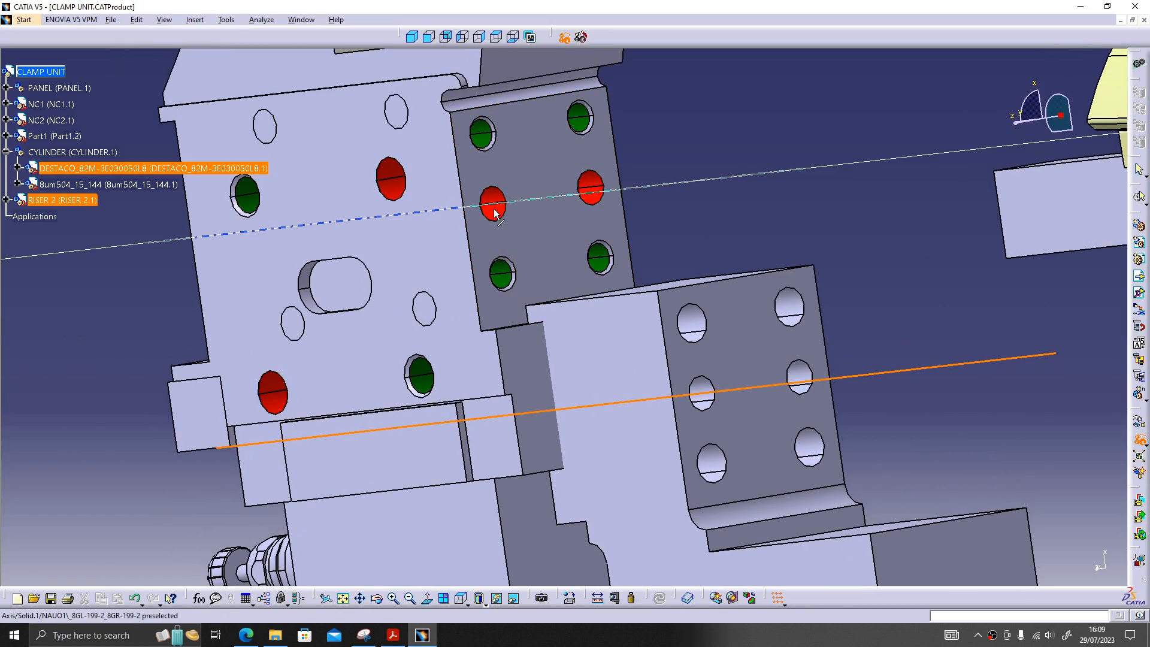
left_click(501, 214)
left_click(864, 269)
middle_click_drag(588, 210, 636, 348)
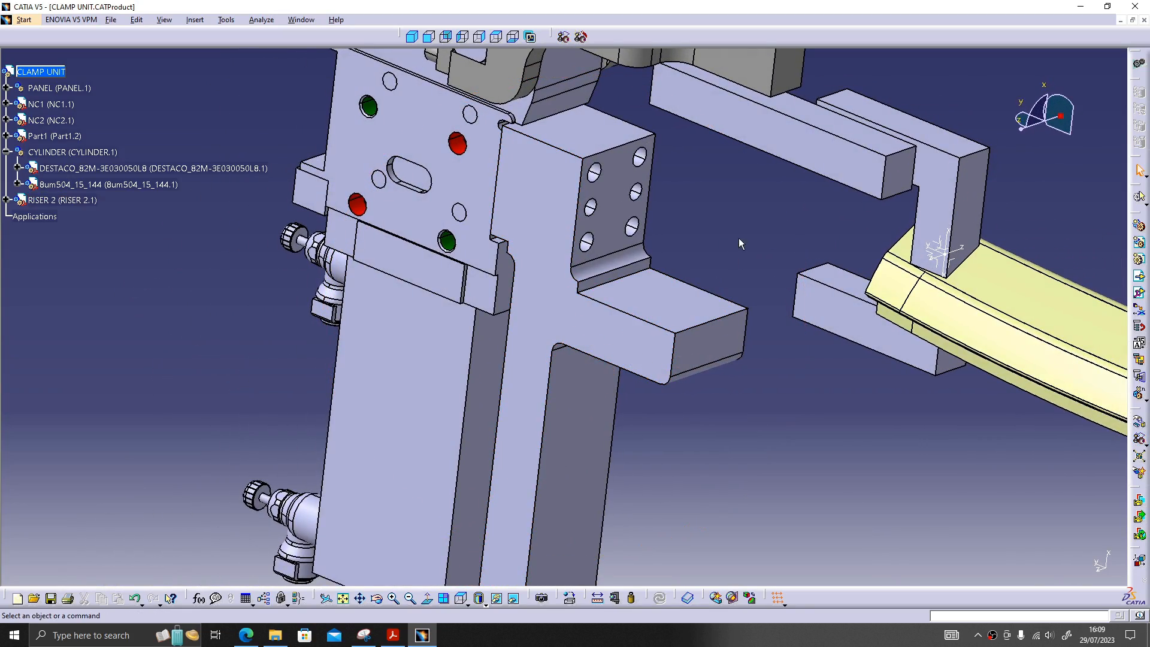
middle_click_drag(739, 243, 662, 399)
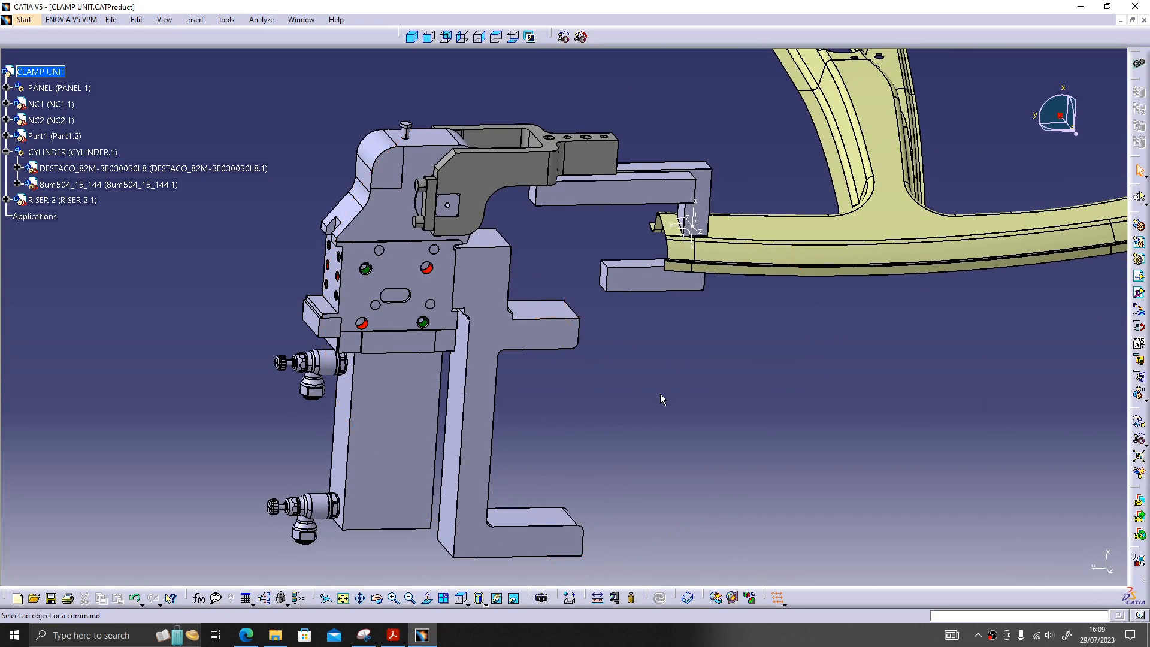
key("ctrl+s")
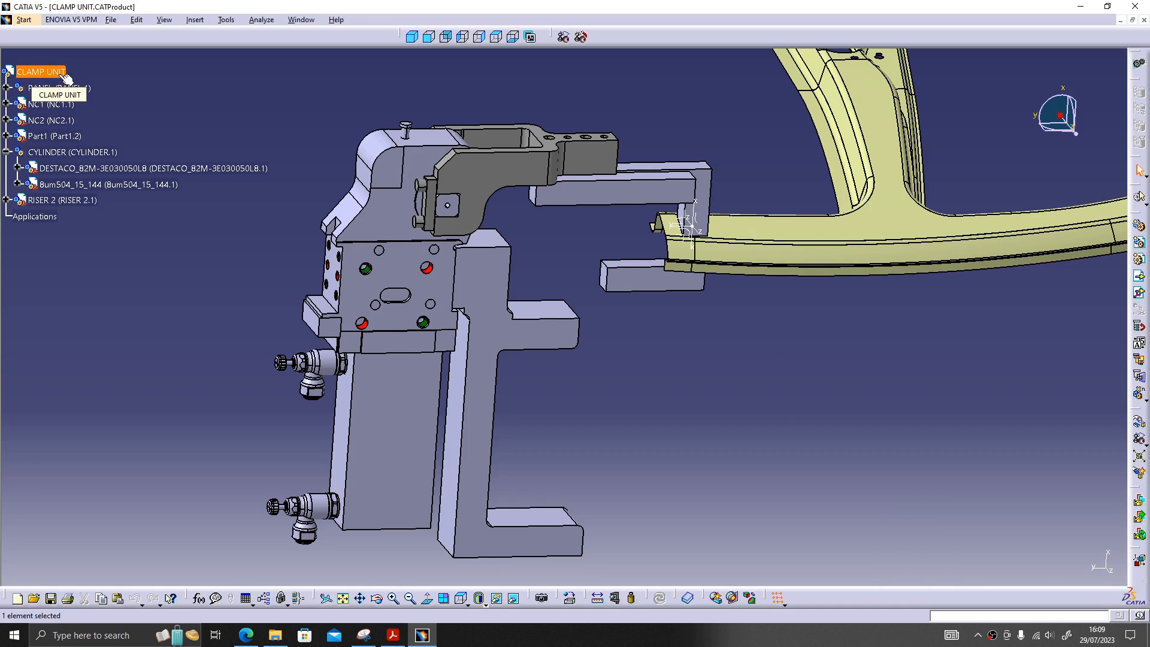
Step: Copy the Part1 bar and paste it into CLAMP UNIT as an independent part using the Break Link paste format
middle_click_drag(577, 400, 525, 277)
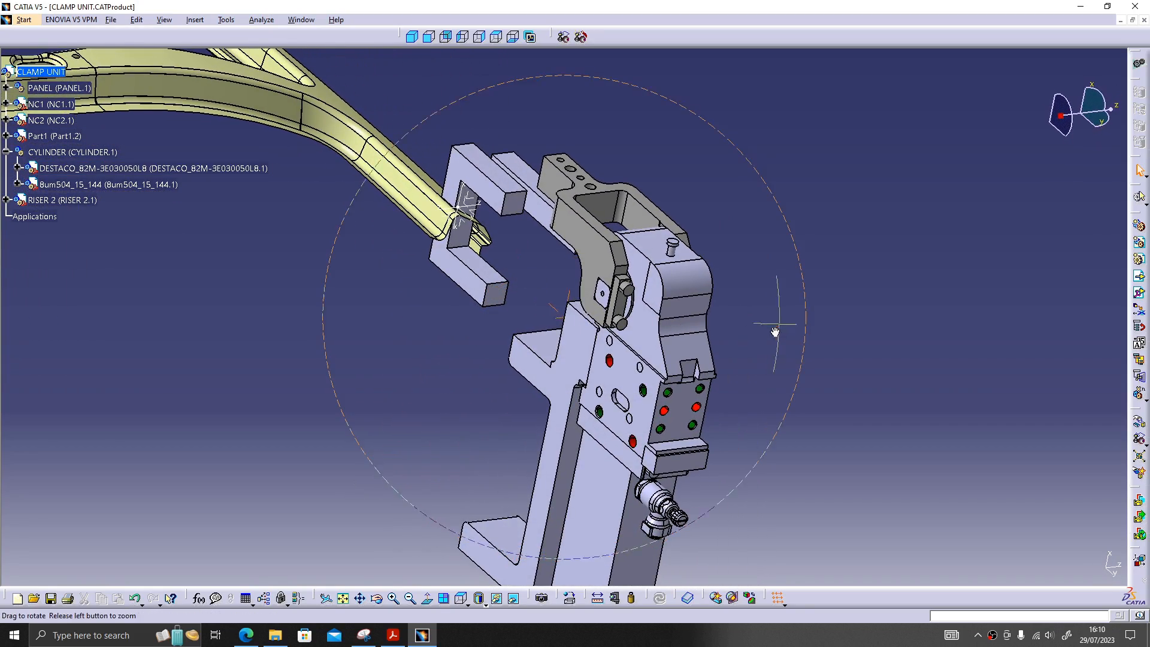
middle_click_drag(775, 332, 570, 283)
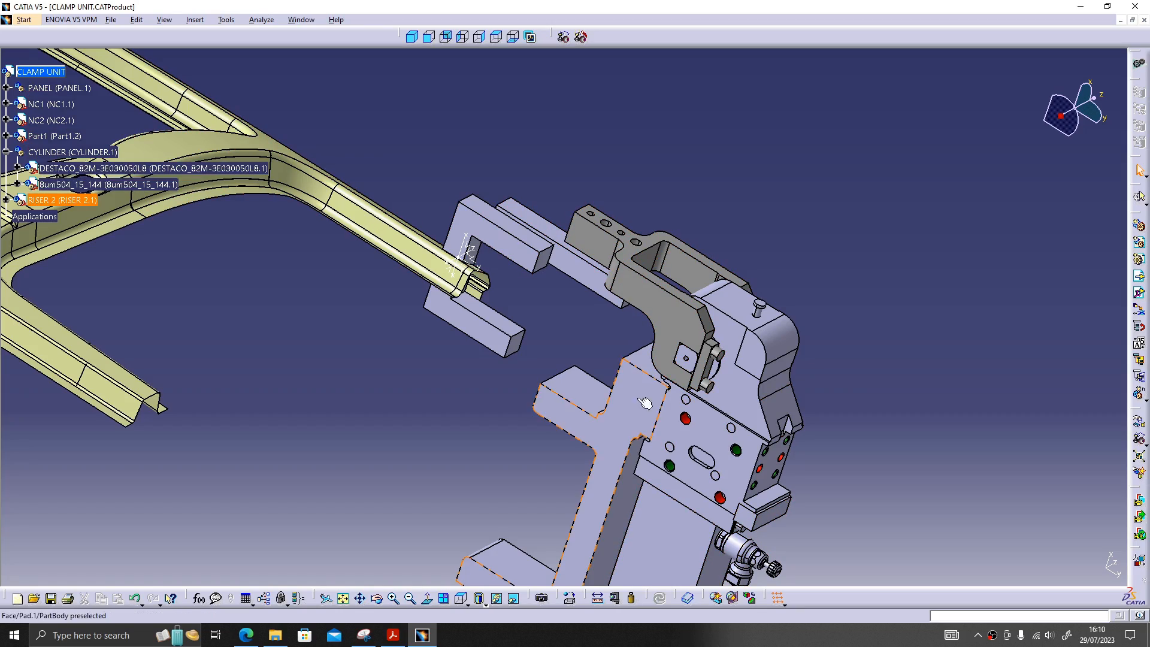
middle_click_drag(644, 399, 533, 264)
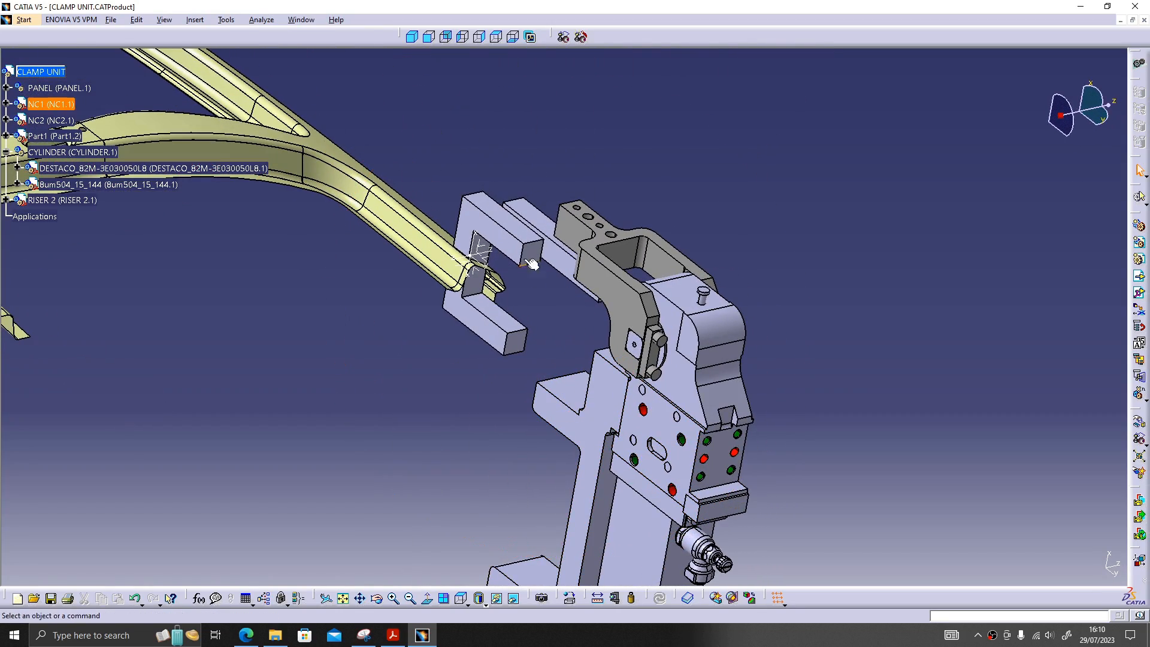
left_click(47, 137)
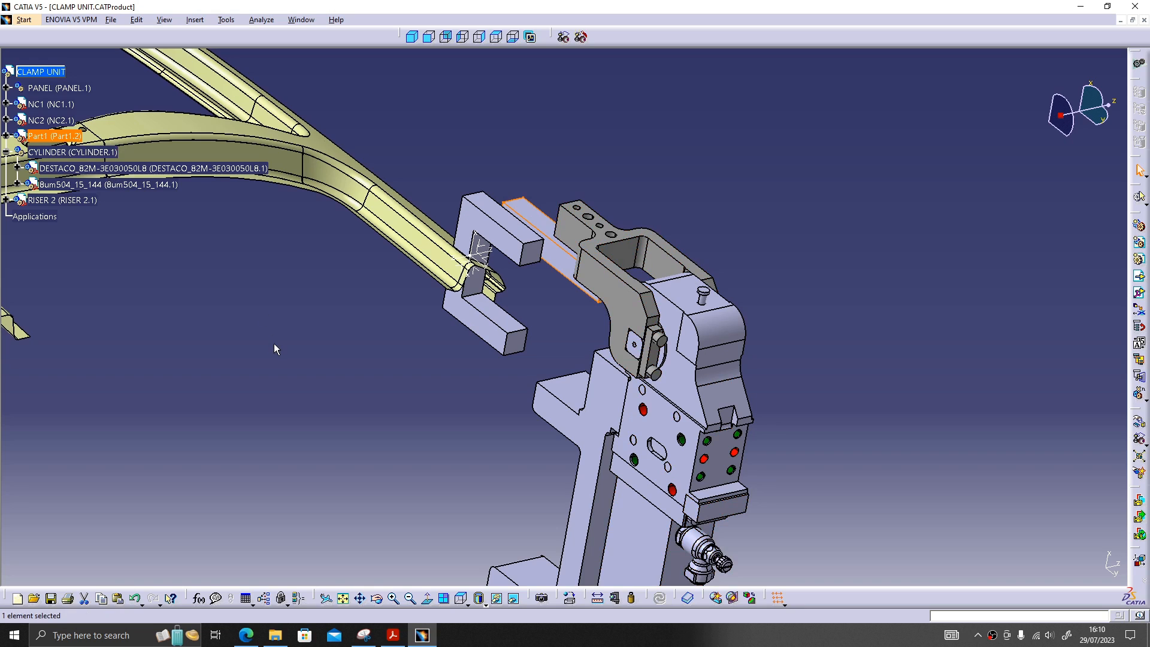
right_click(44, 72)
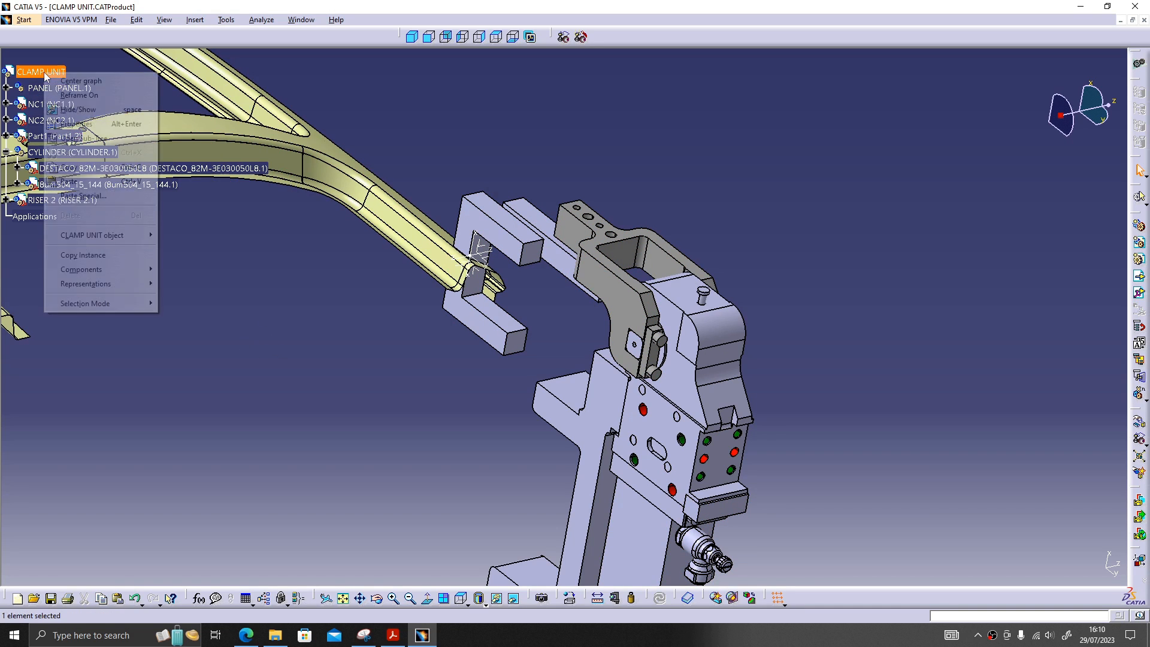
left_click(101, 198)
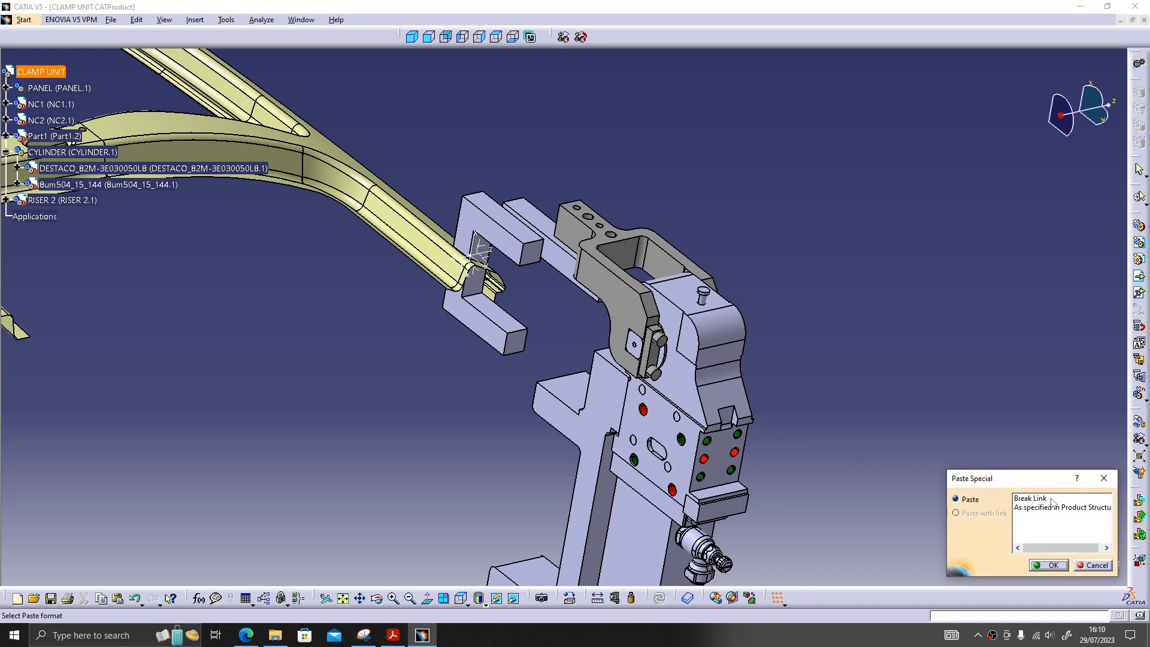
double_click(1053, 503)
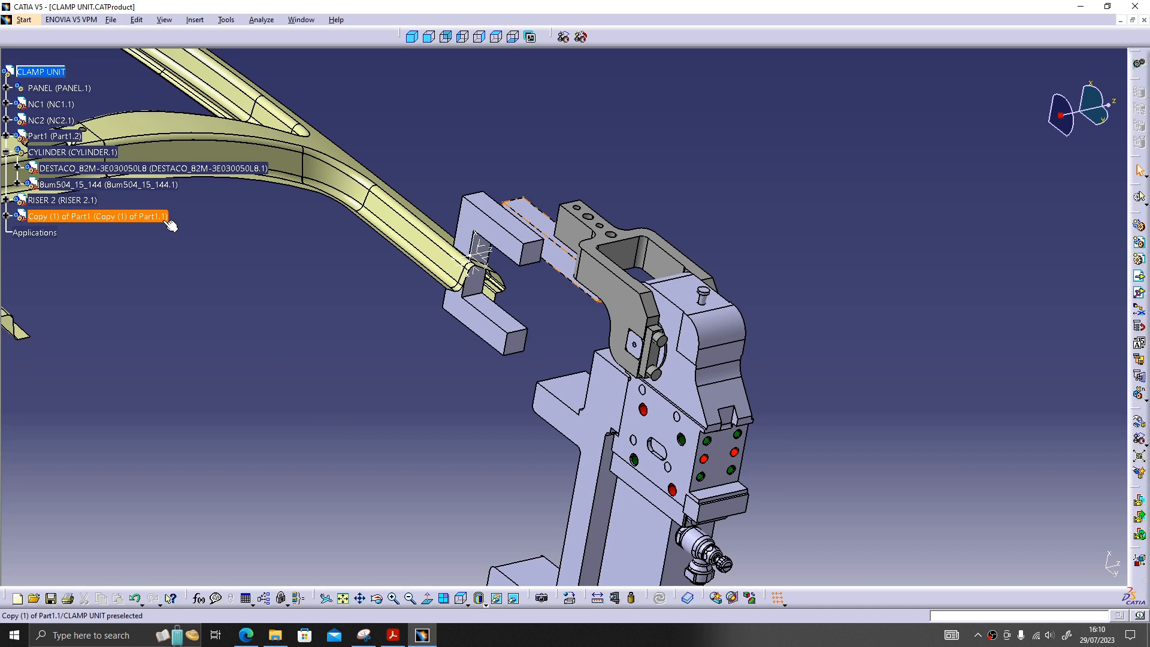
Step: Save the pasted bar as Copy (1) of Part1 in the MAKE PARTS folder
key("alt+f")
key("a")
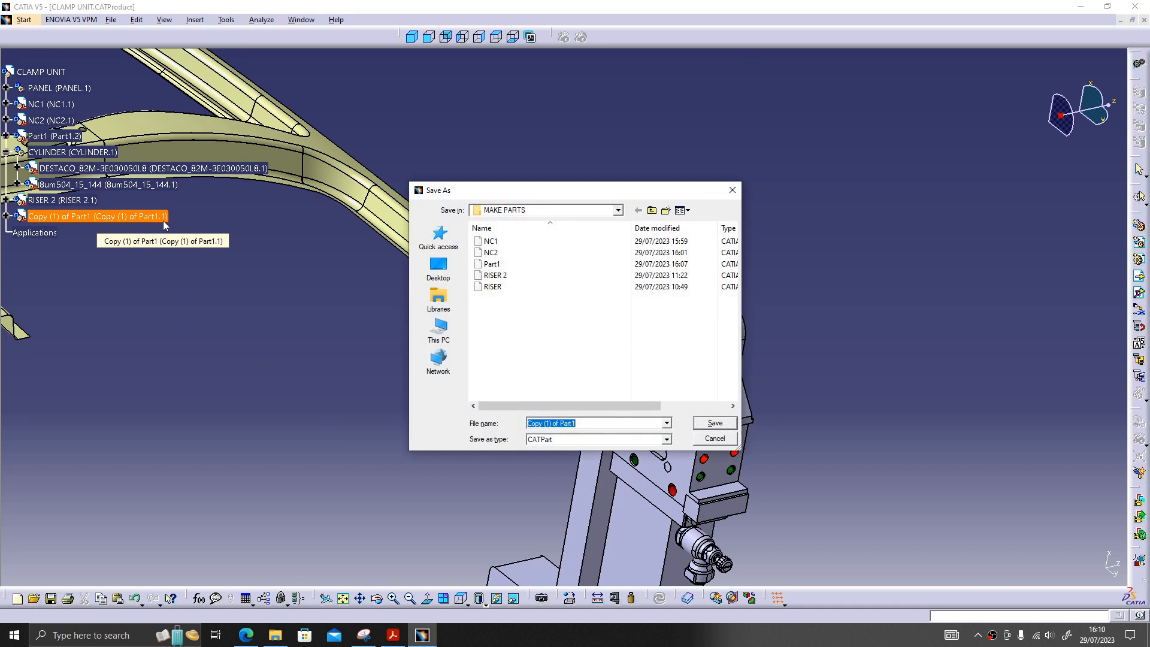
key("Return")
key("Return")
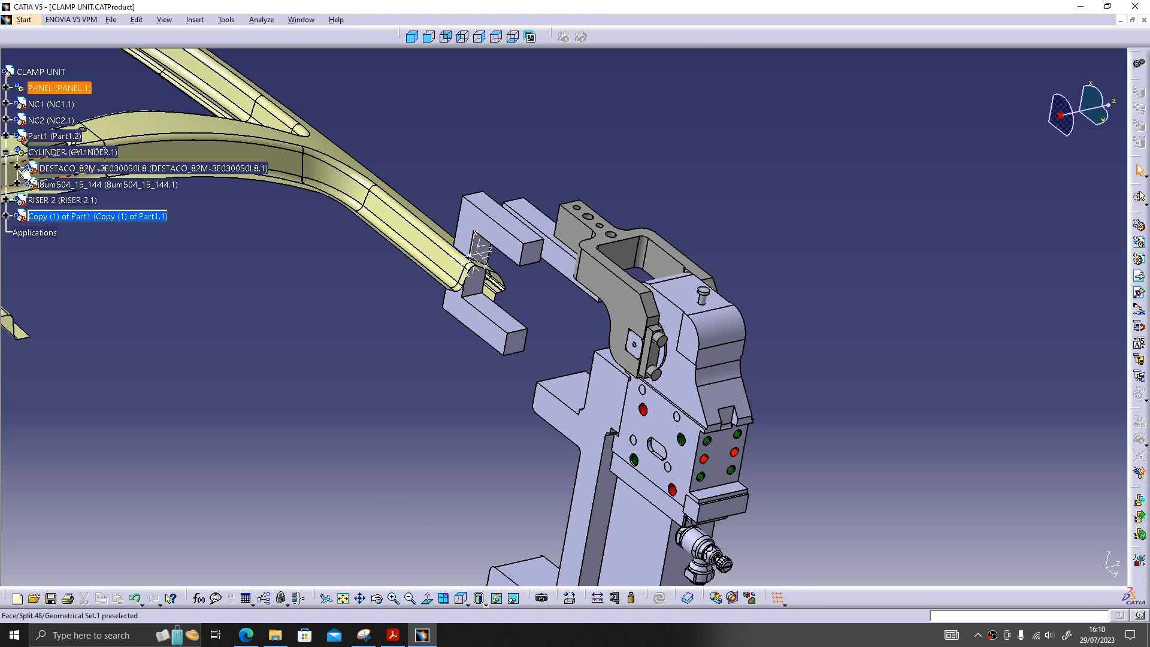
Step: Use Smart Move to snap a long face of Copy (1) of Part1 against the side face of NC2's lower arm
left_click(7, 152)
left_click(57, 72)
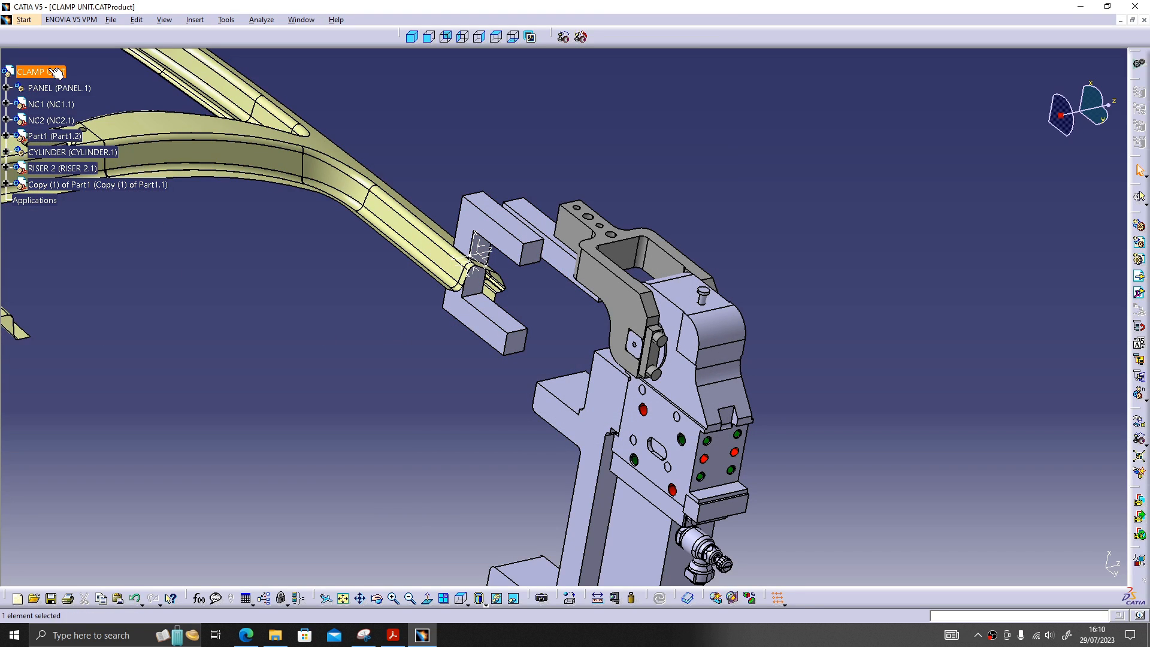
left_click(582, 37)
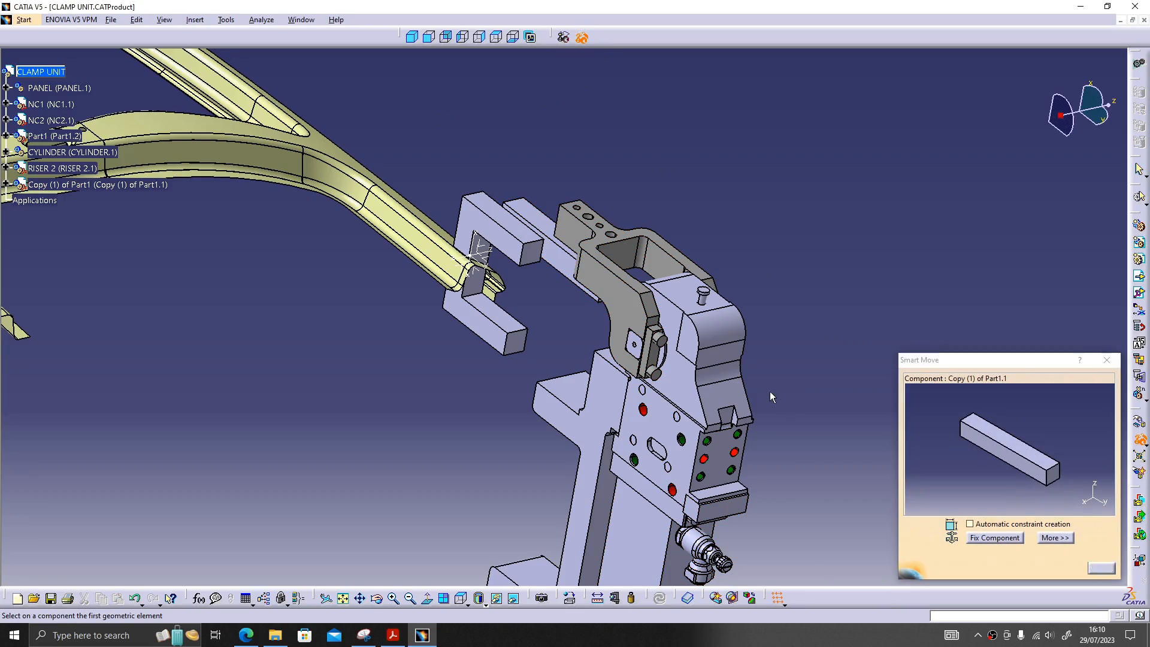
middle_click_drag(771, 391, 353, 387)
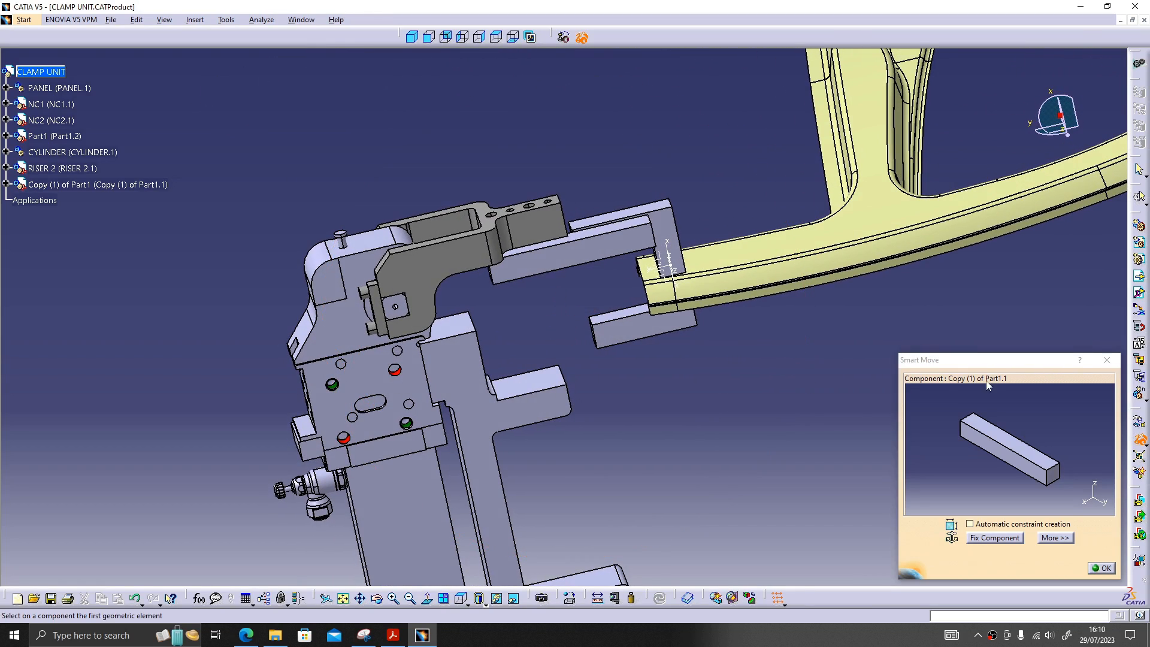
left_click(1022, 469)
left_click(620, 342)
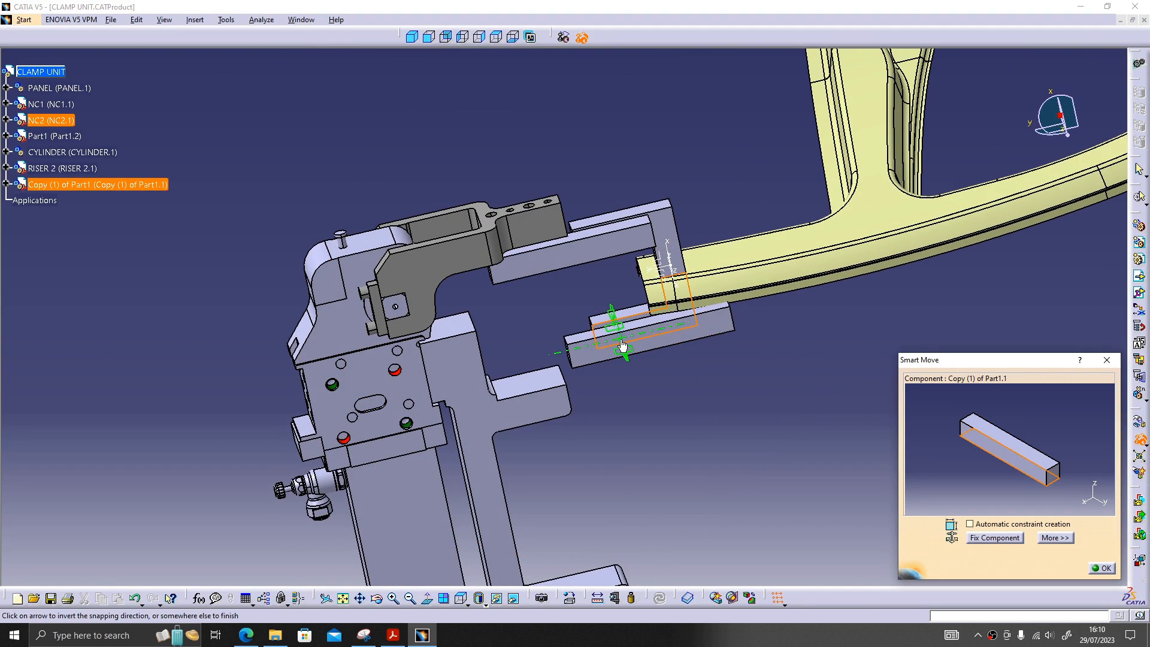
middle_click_drag(634, 423, 671, 408)
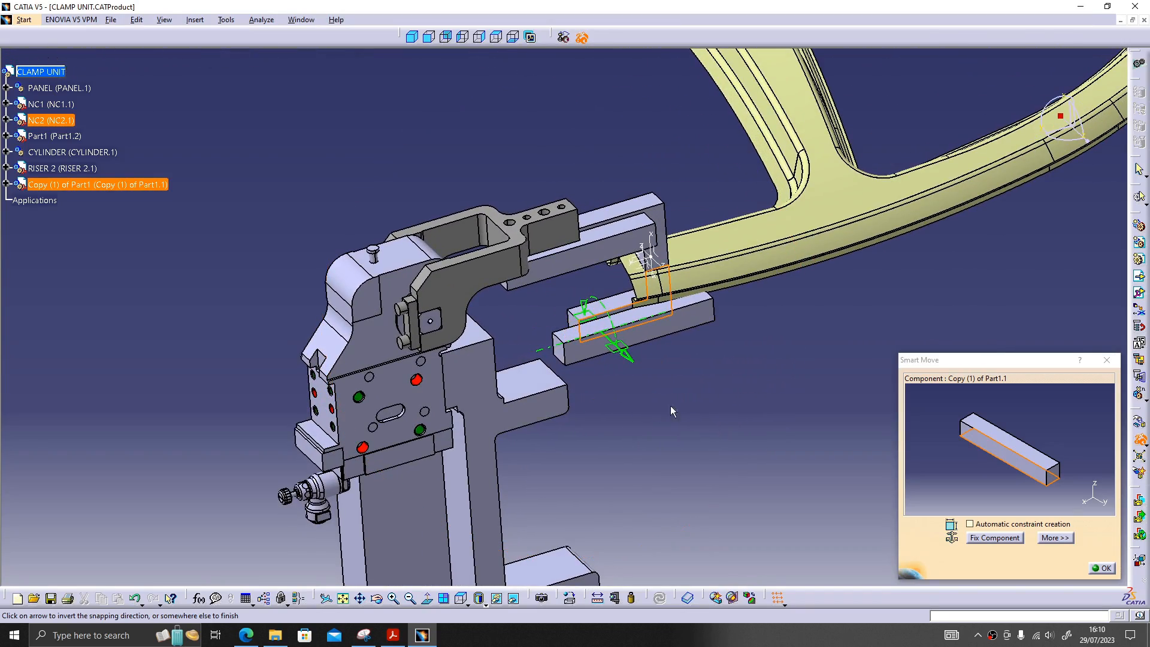
left_click(1105, 569)
Step: Snap the top face of the copied bar level with the top face of NC2's lower arm
middle_click_drag(755, 424, 710, 364)
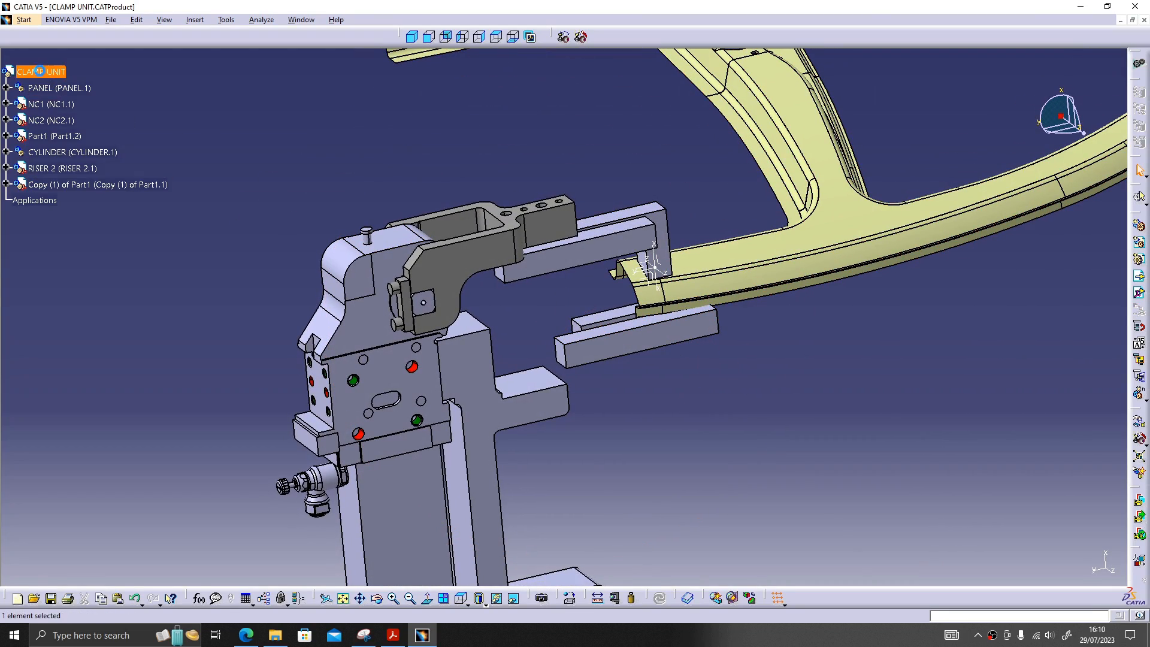
middle_click_drag(647, 347, 643, 323)
left_click(646, 334)
left_click(658, 299)
middle_click_drag(726, 380, 598, 351)
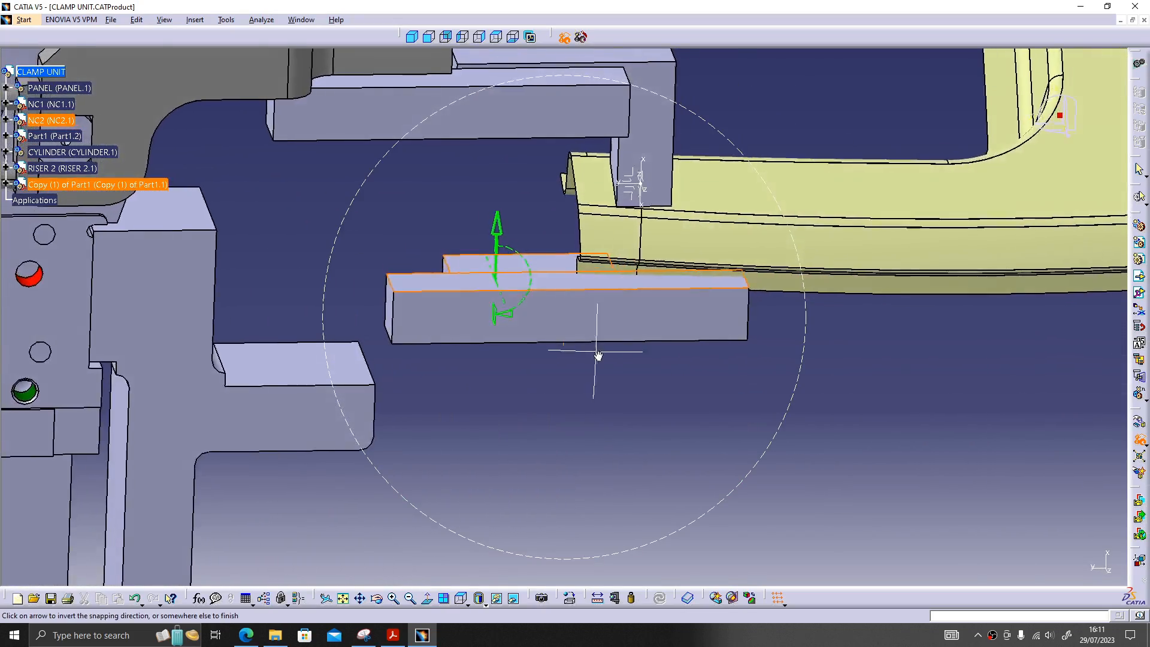
left_click(421, 347)
Step: Edit NC2's pad and set the height dimension of its vertical leg to 80 mm
middle_click_drag(422, 347, 686, 322)
middle_click_drag(628, 254, 505, 294)
double_click(561, 324)
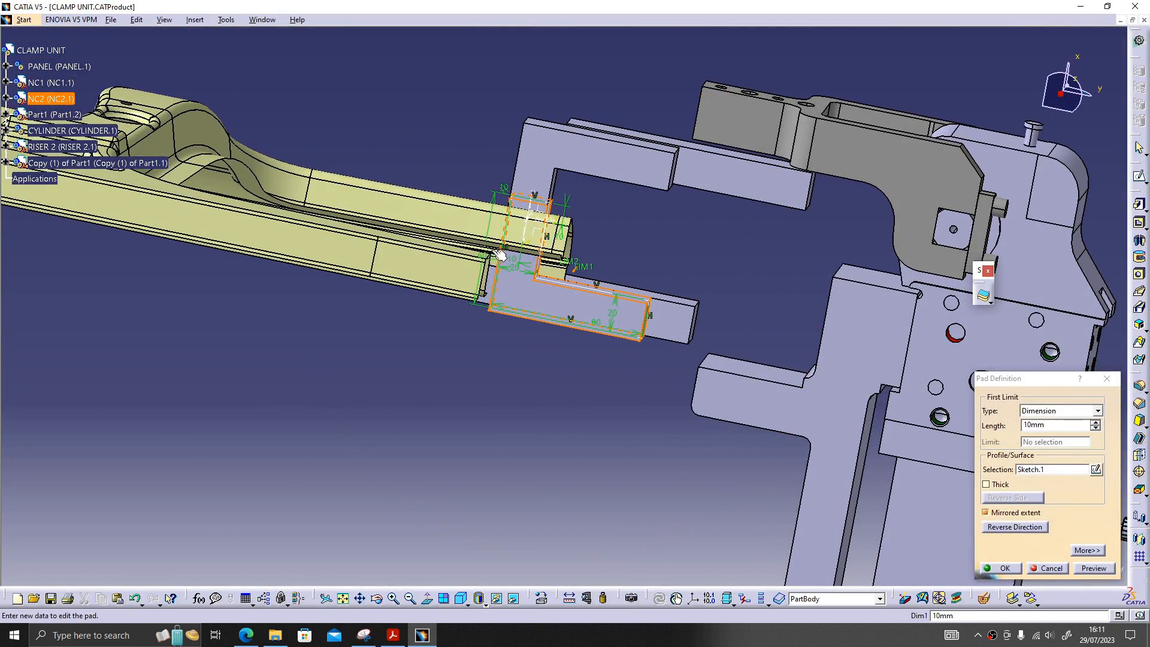
middle_click_drag(499, 255, 484, 271)
double_click(475, 271)
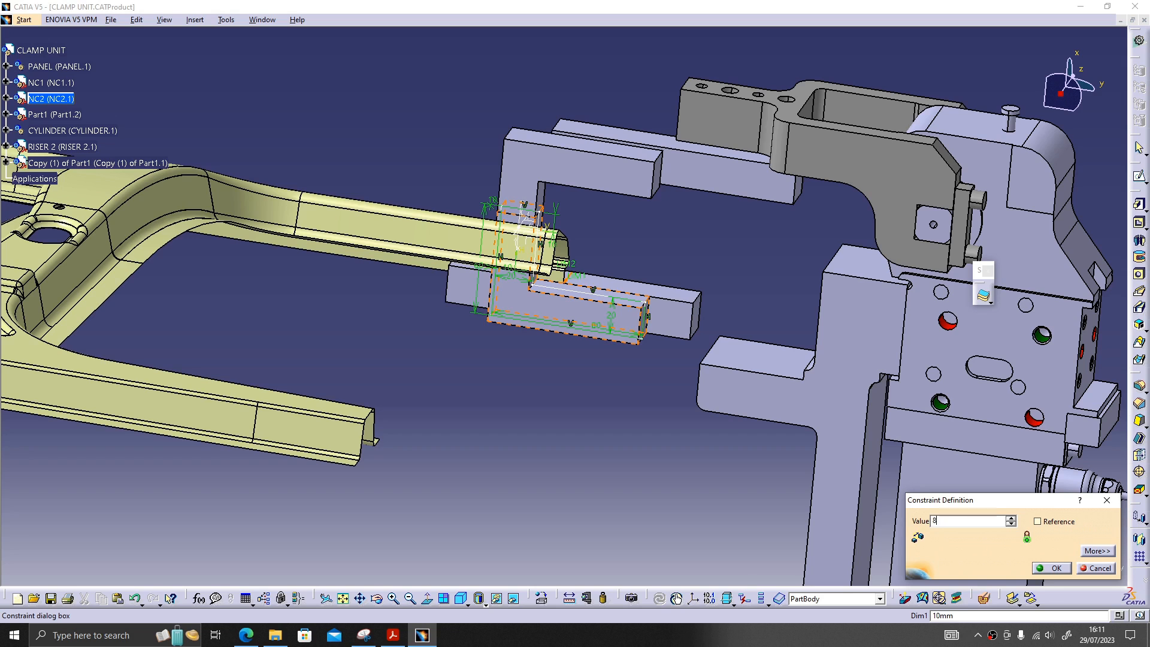
key("Return")
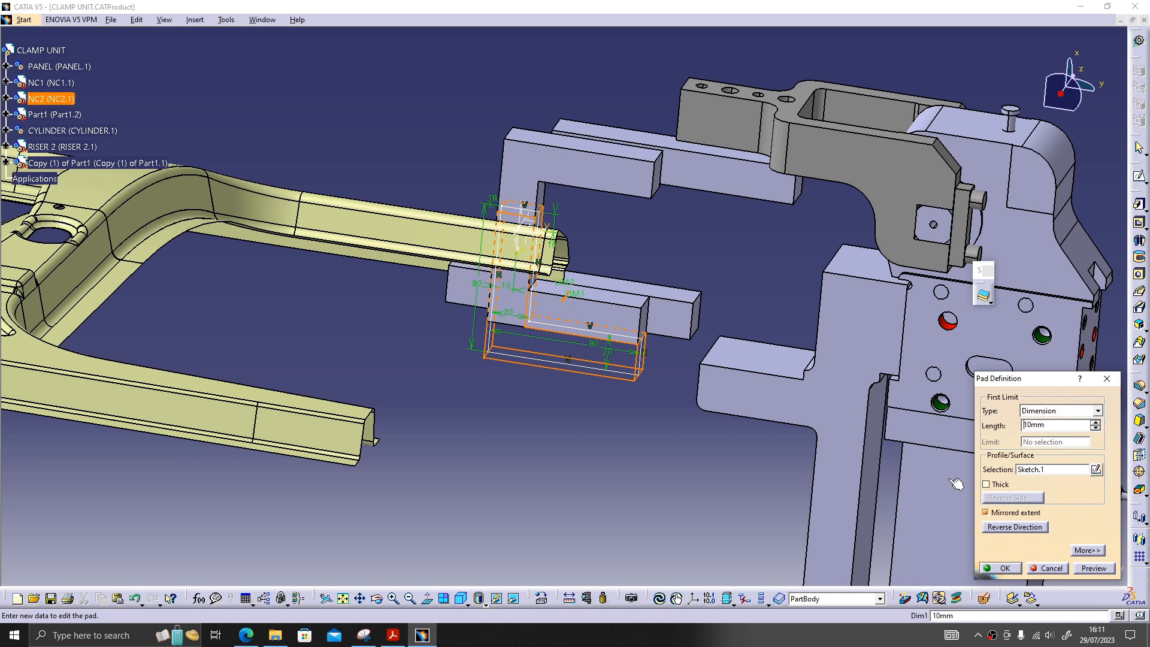
left_click(1003, 570)
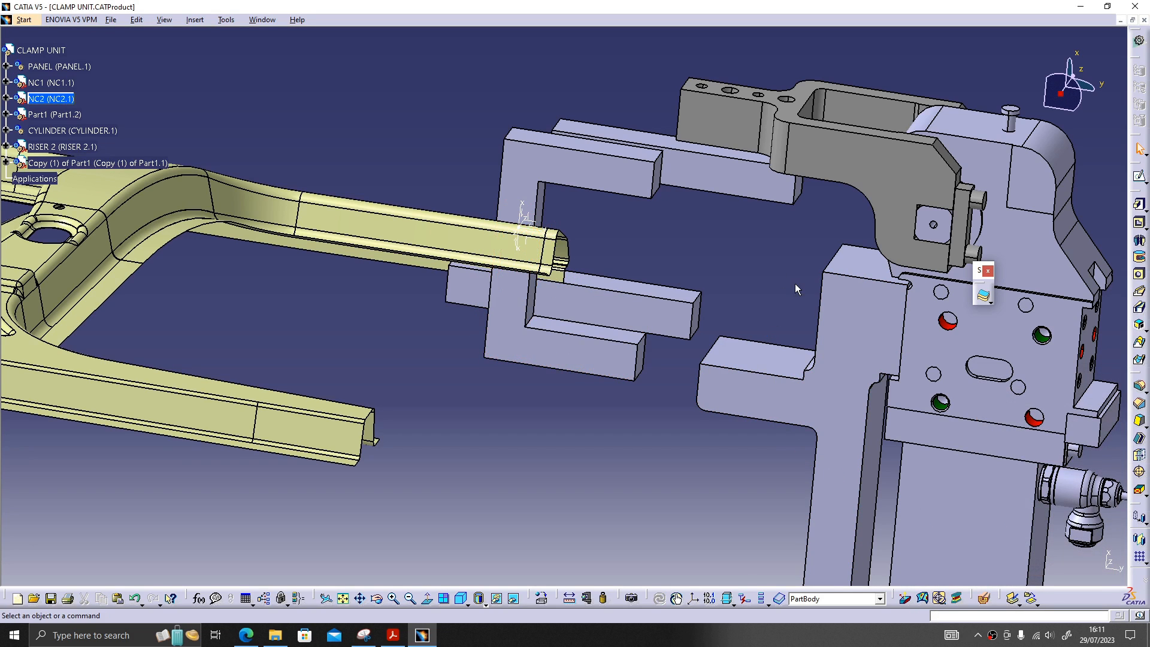
Step: Return to the CLAMP UNIT assembly and snap the copied bar's top face flush with NC2's lowered arm
middle_click_drag(781, 315, 319, 266)
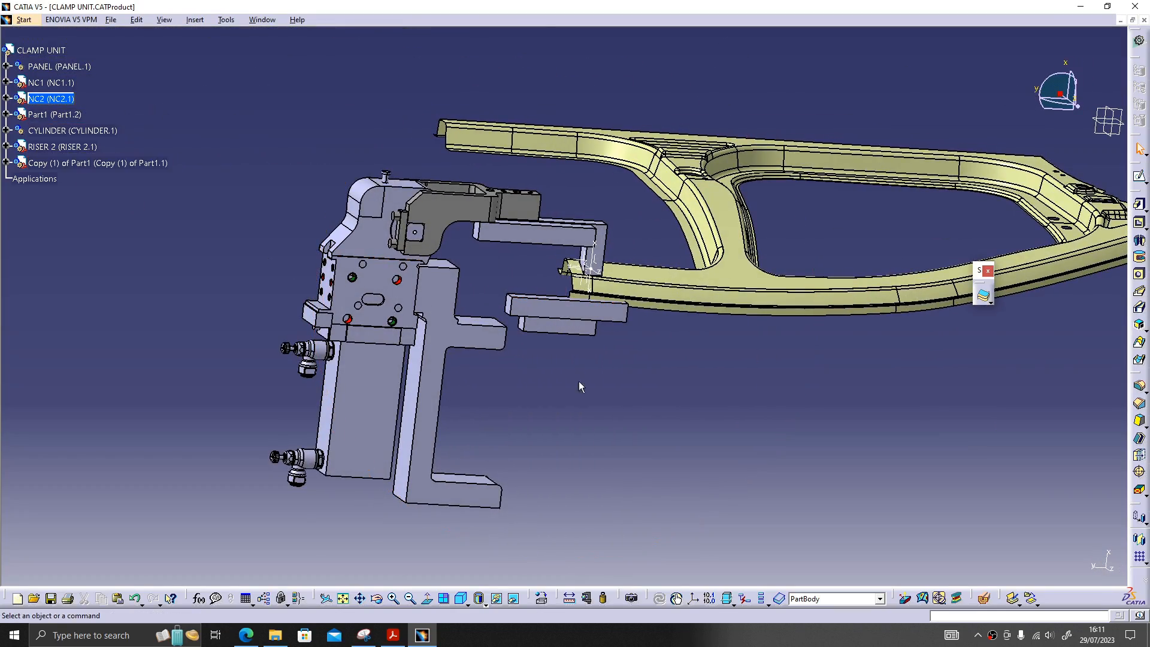
middle_click_drag(579, 381, 180, 157, "ctrl")
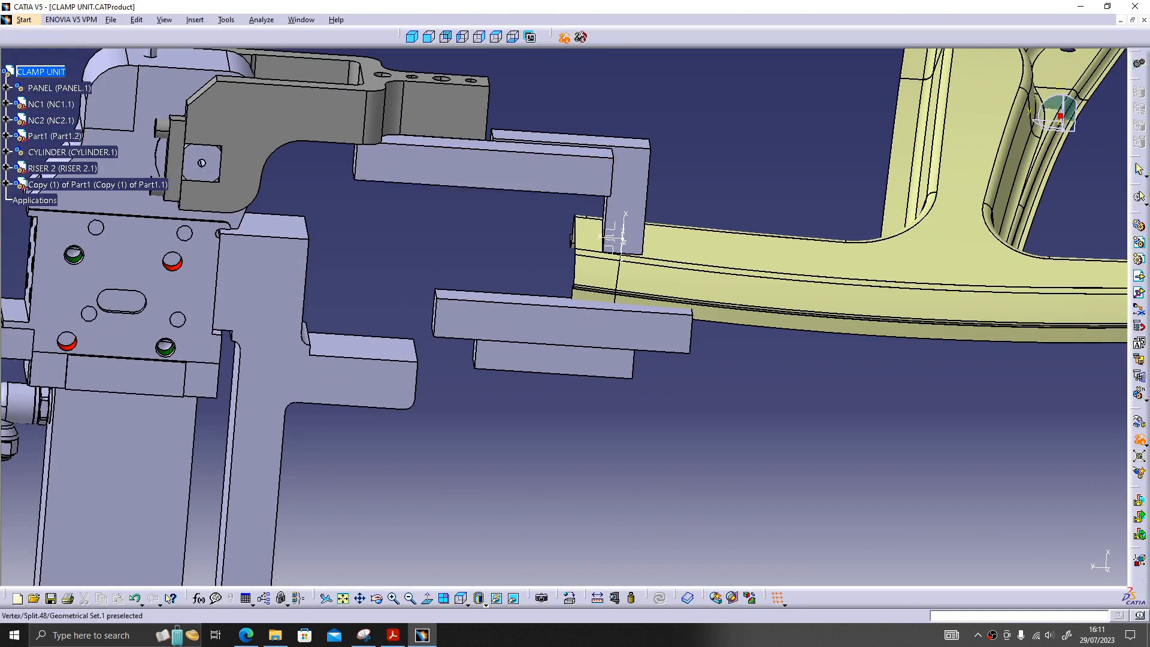
middle_click_drag(575, 384, 570, 336)
left_click(555, 327)
middle_click_drag(576, 382, 567, 437)
middle_click_drag(540, 336, 498, 299)
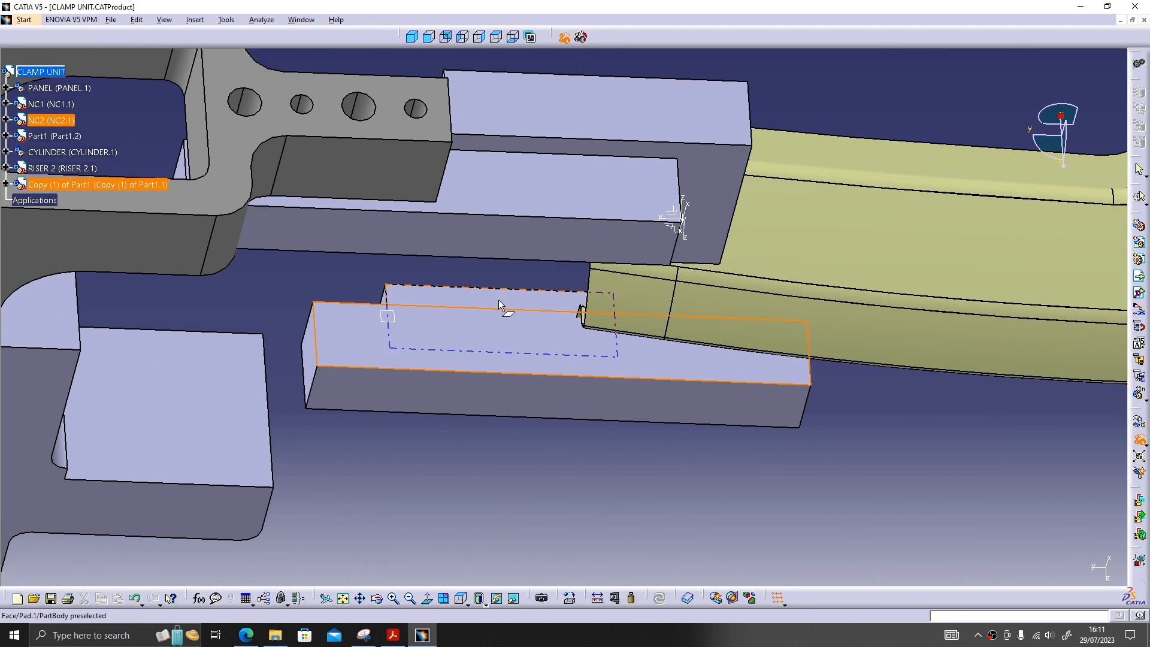
left_click(499, 300)
Step: Snap the copied bar's panel-side end face to the inner face of NC2's vertical leg
left_click(786, 401)
middle_click_drag(786, 401, 649, 382)
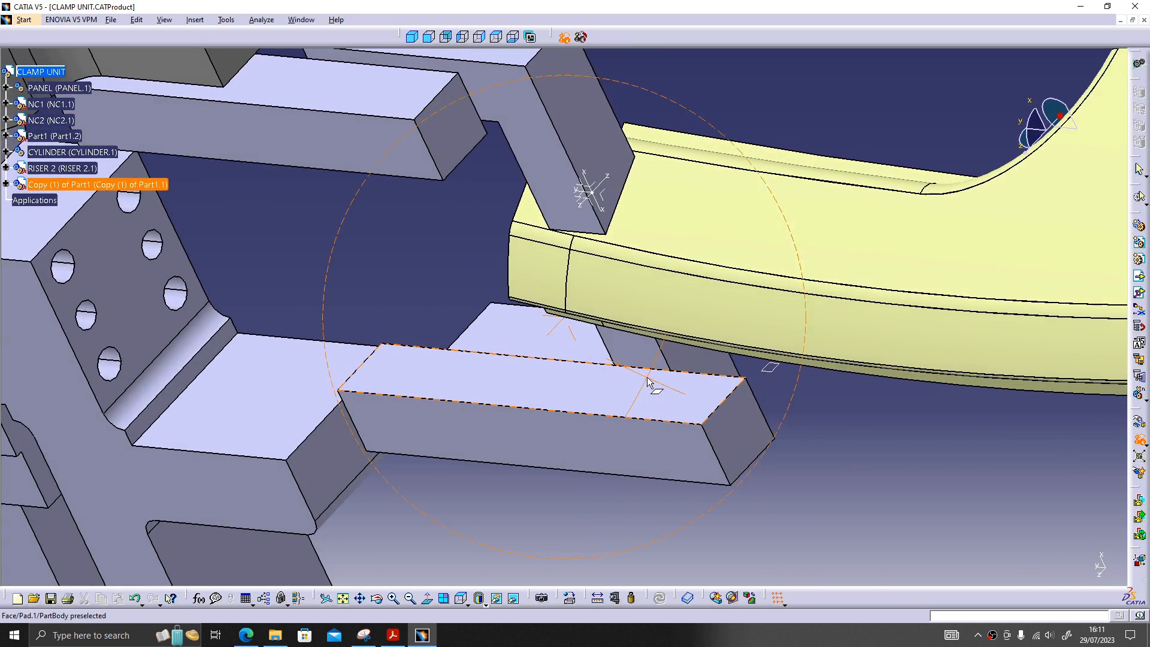
middle_click_drag(756, 441, 756, 329)
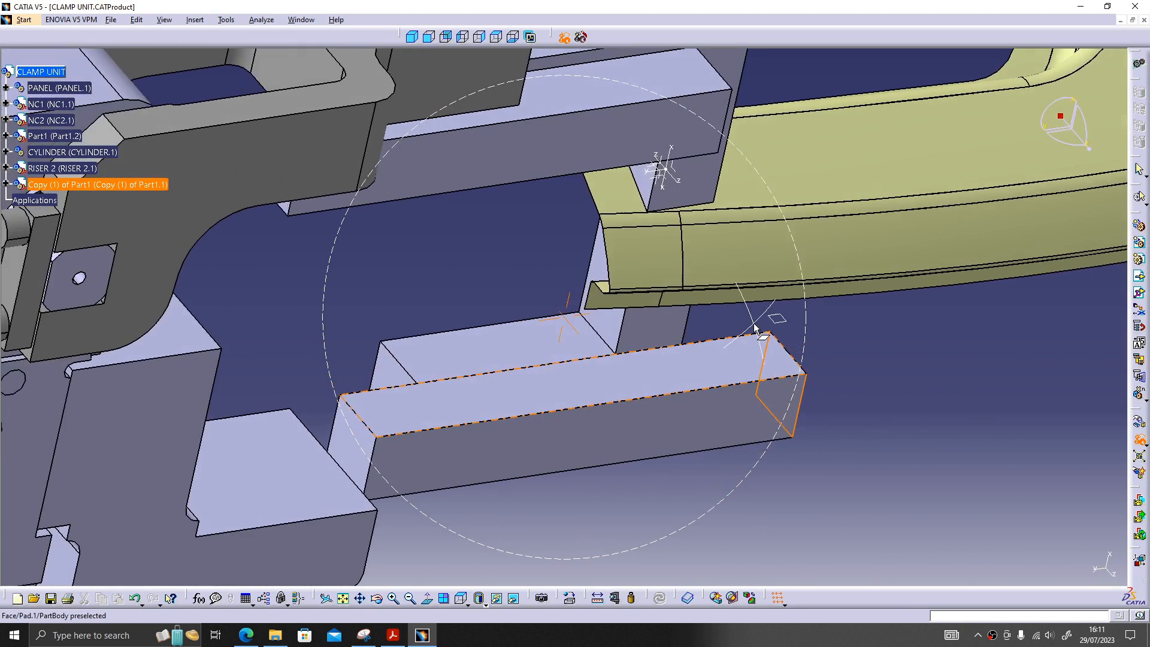
left_click(616, 333)
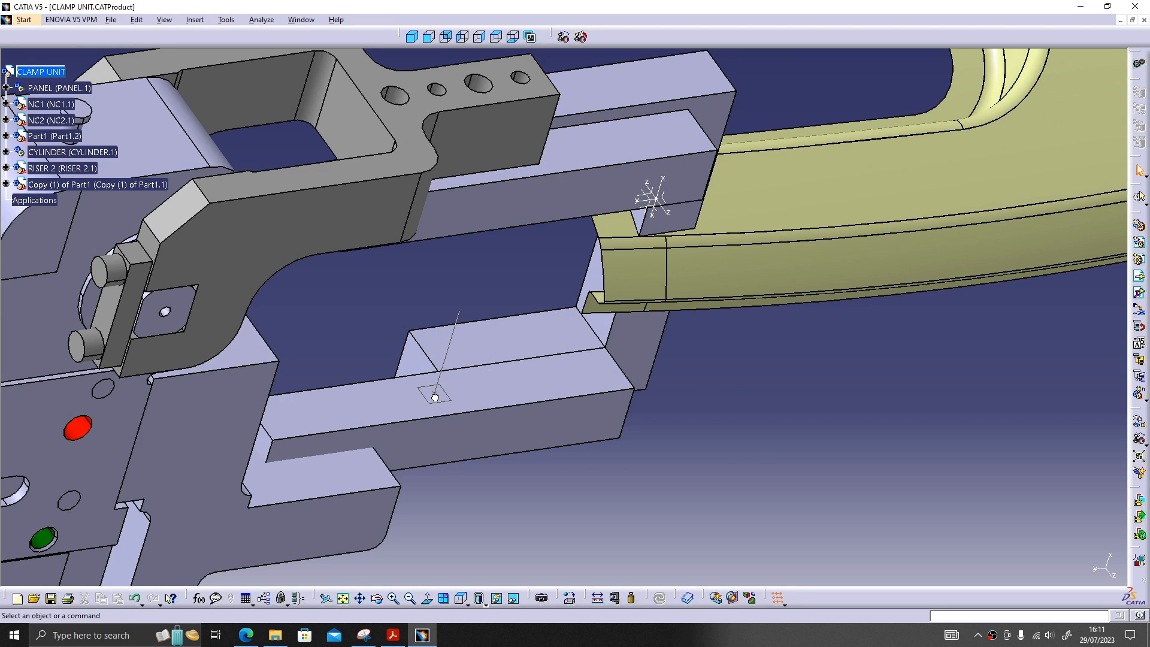
Step: Attach the compass to the copied bar, translate the bar 5 mm along W, and reset the compass
left_click(623, 377)
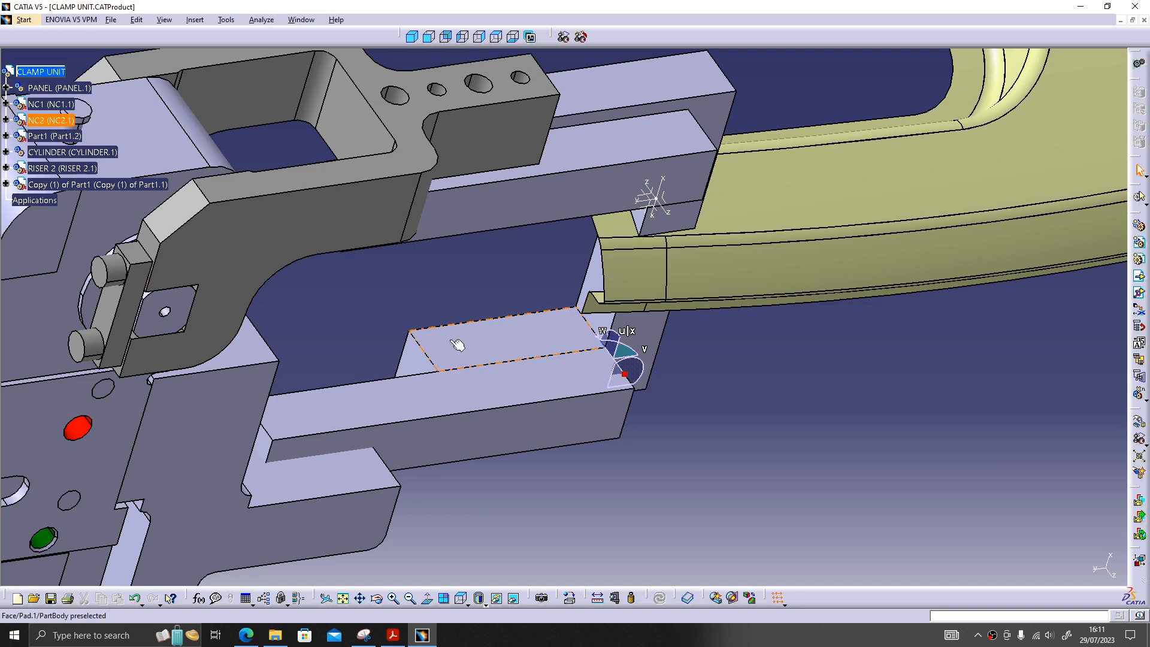
double_click(633, 364)
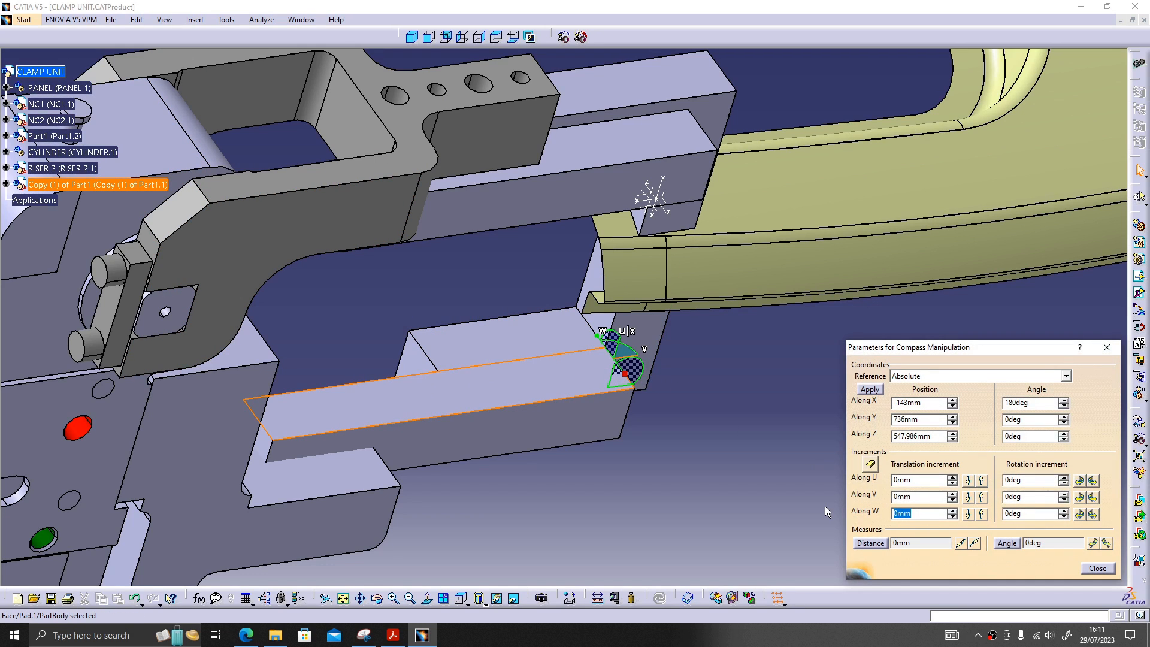
type("5")
left_click(969, 515)
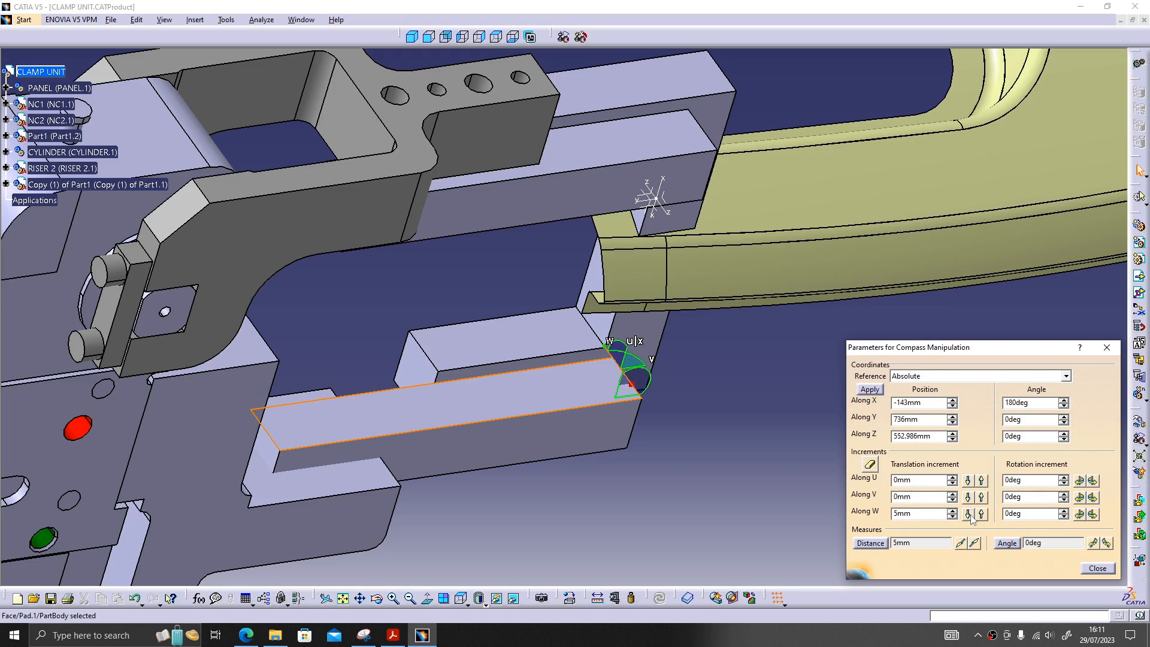
left_click(1090, 569)
middle_click_drag(488, 362, 667, 424)
key("alt+v")
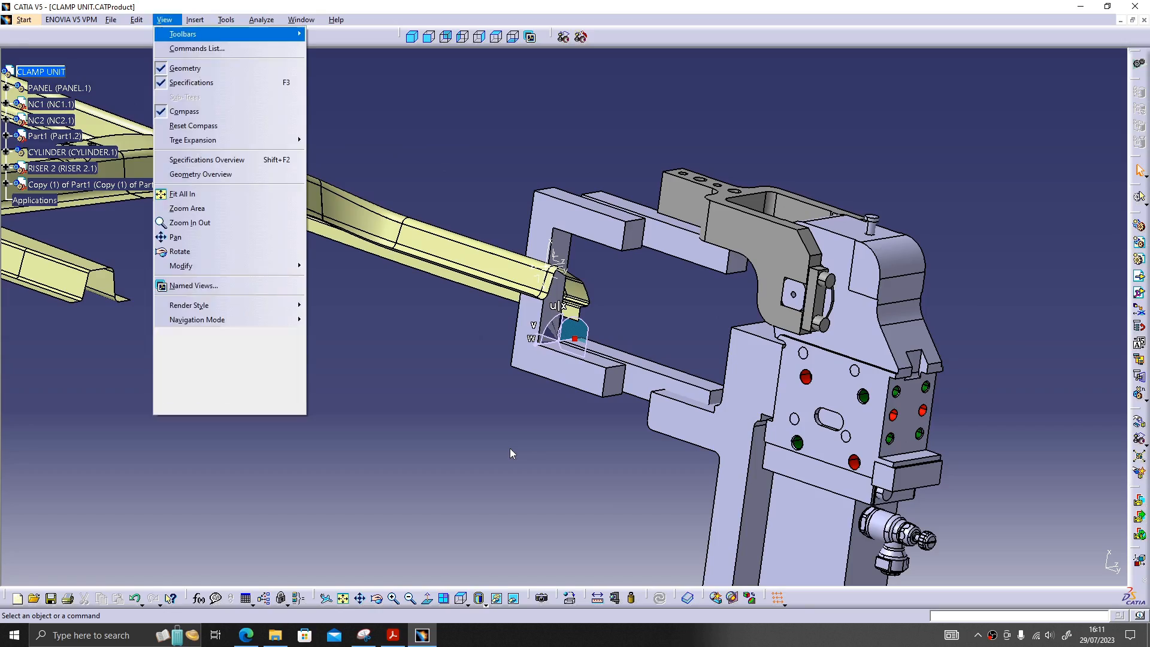
key("r")
Step: Open RISER 2's pad sketch and set the distance from the riser's upper end to its upper arm to 76 mm
middle_click_drag(509, 447, 694, 337)
double_click(692, 337)
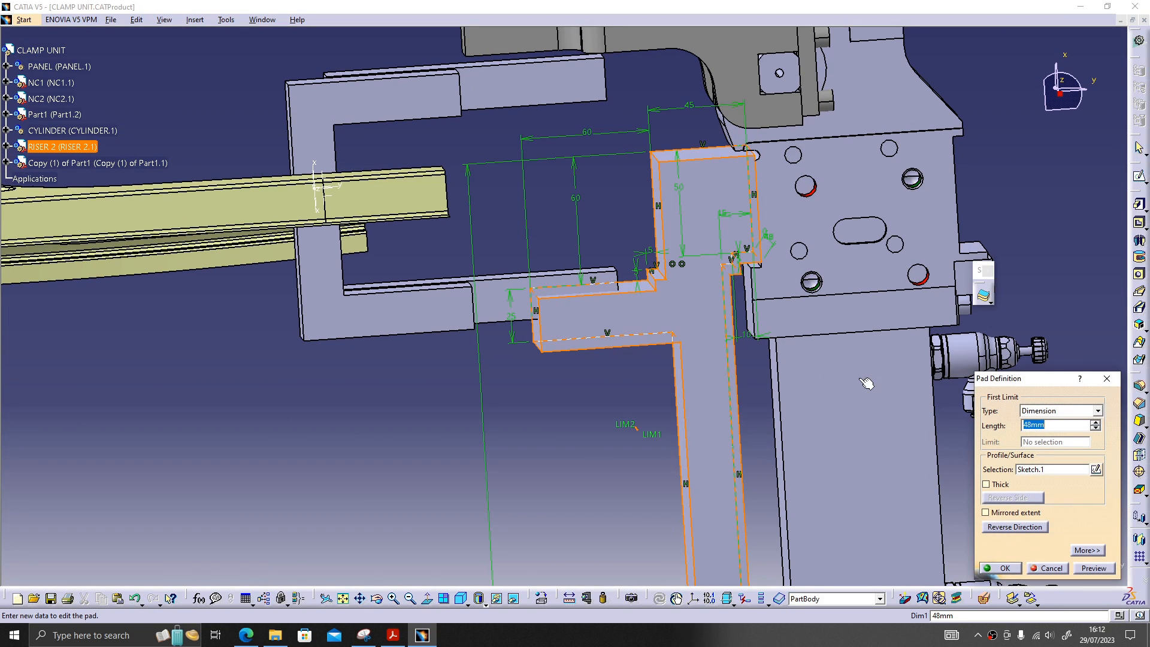
left_click(1095, 469)
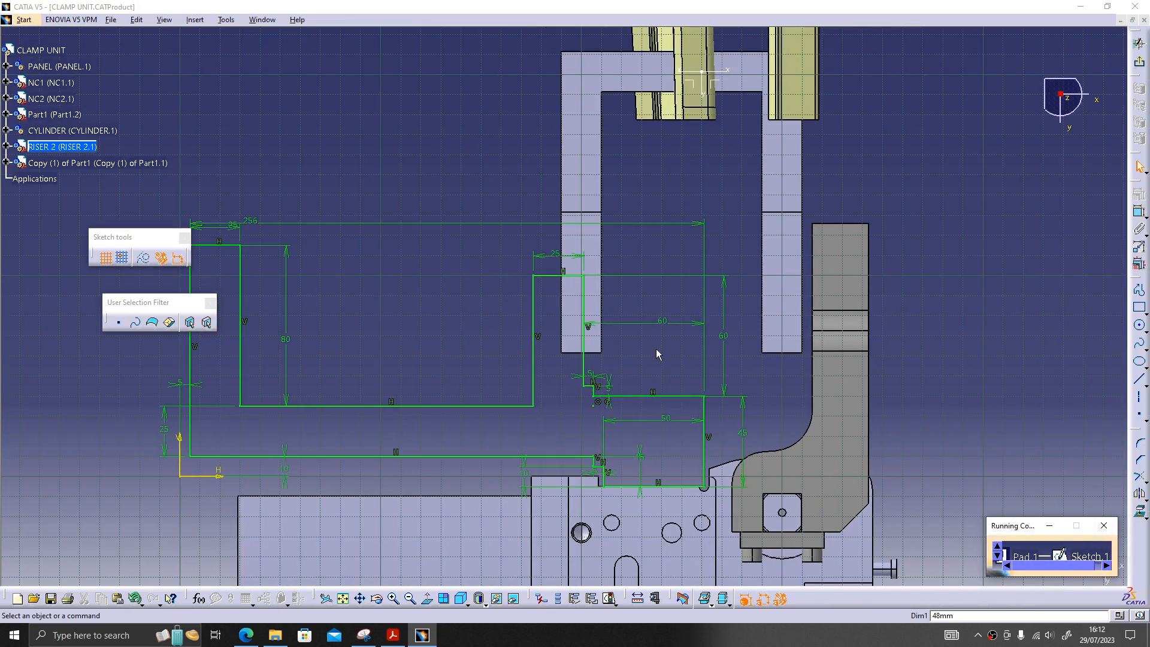
middle_click_drag(654, 355, 700, 287)
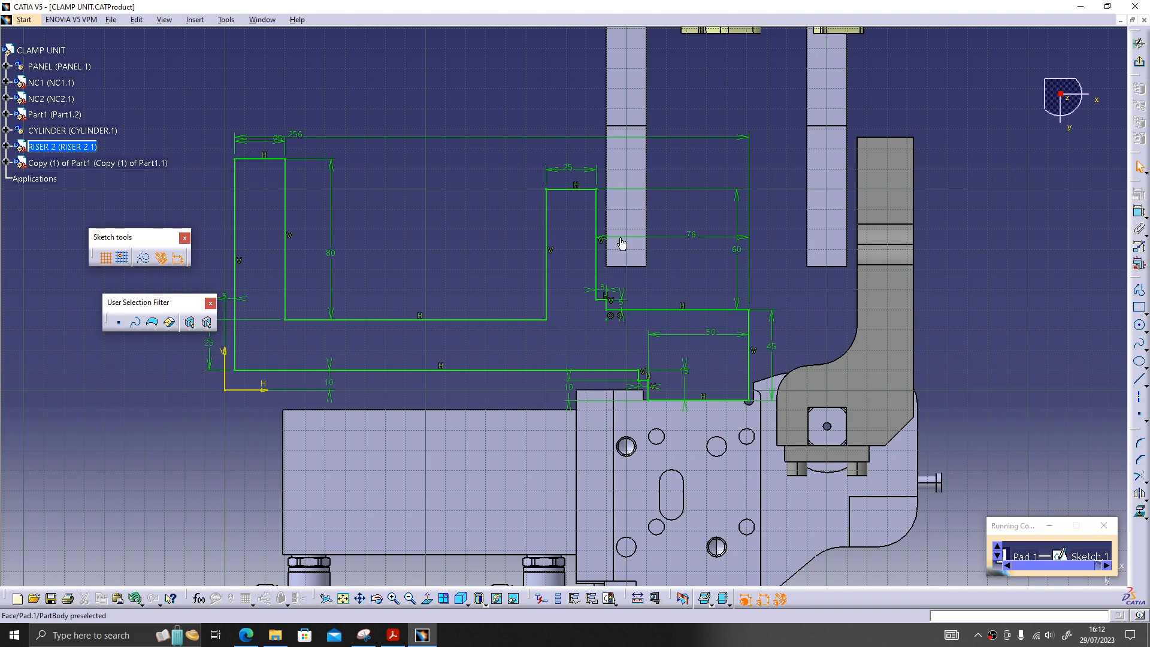
Step: Set the length of RISER 2's upper arm to 70 mm, exit the sketch, and apply the pad
double_click(737, 250)
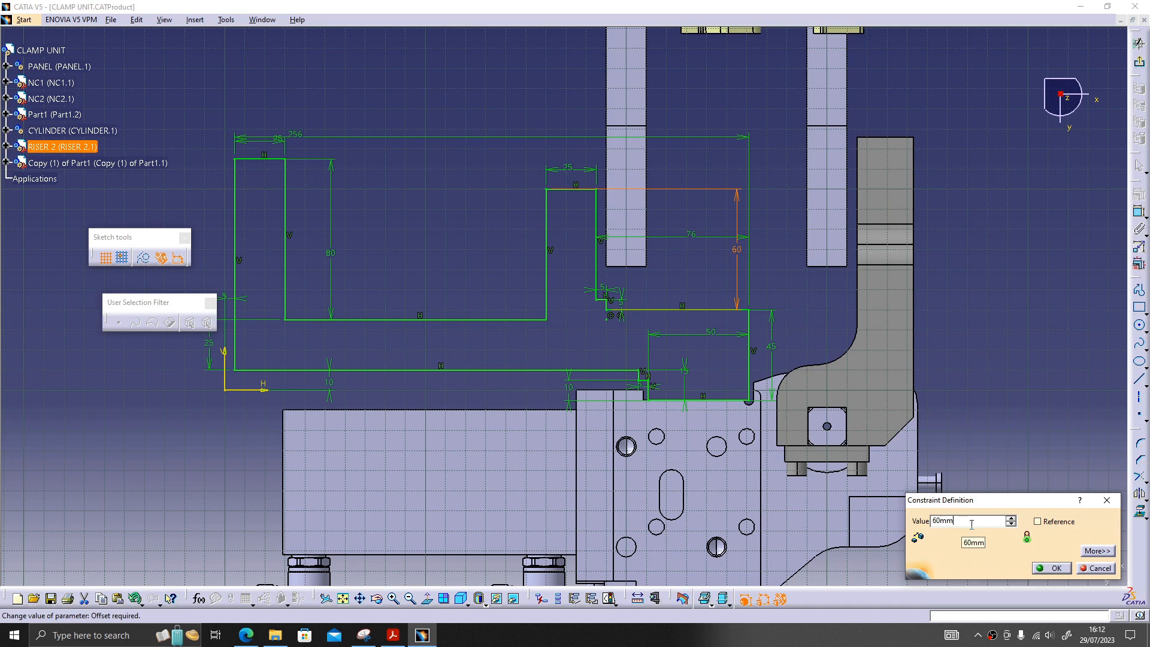
scroll(972, 524, "up", 6)
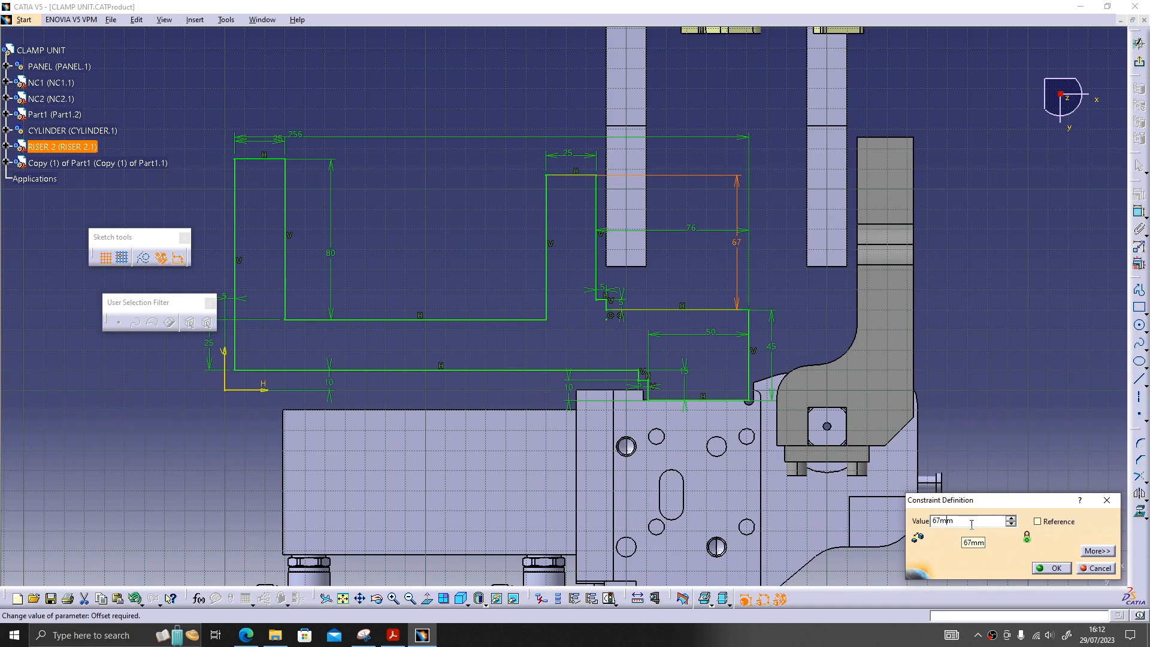
scroll(972, 525, "up", 3)
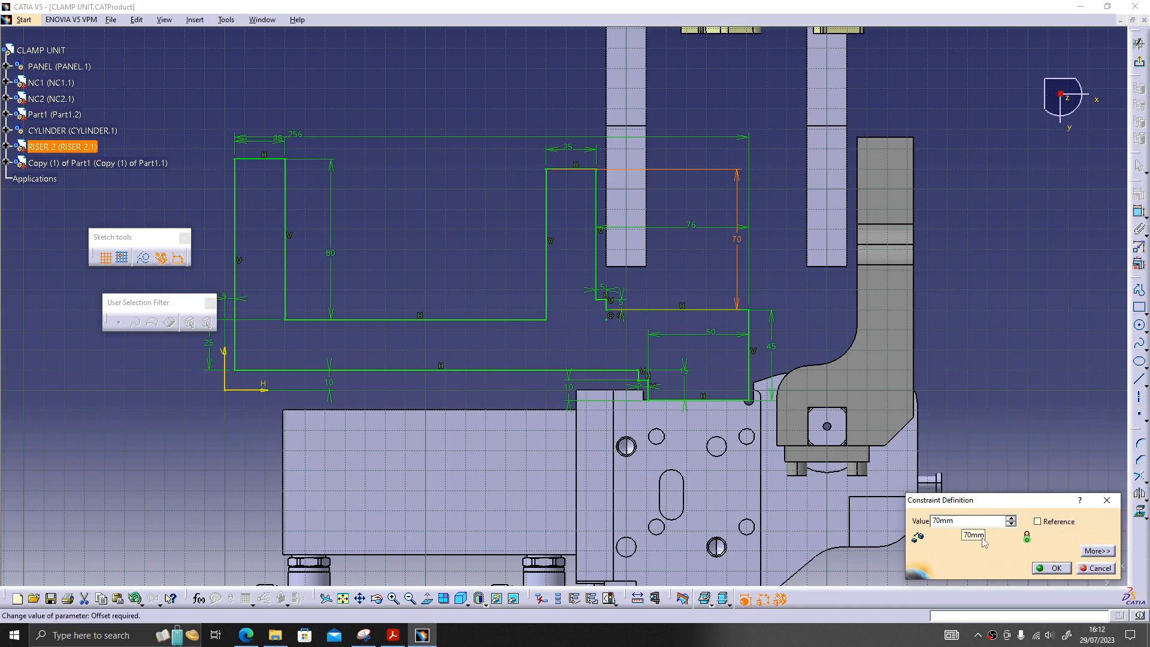
left_click(1053, 568)
left_click(1139, 62)
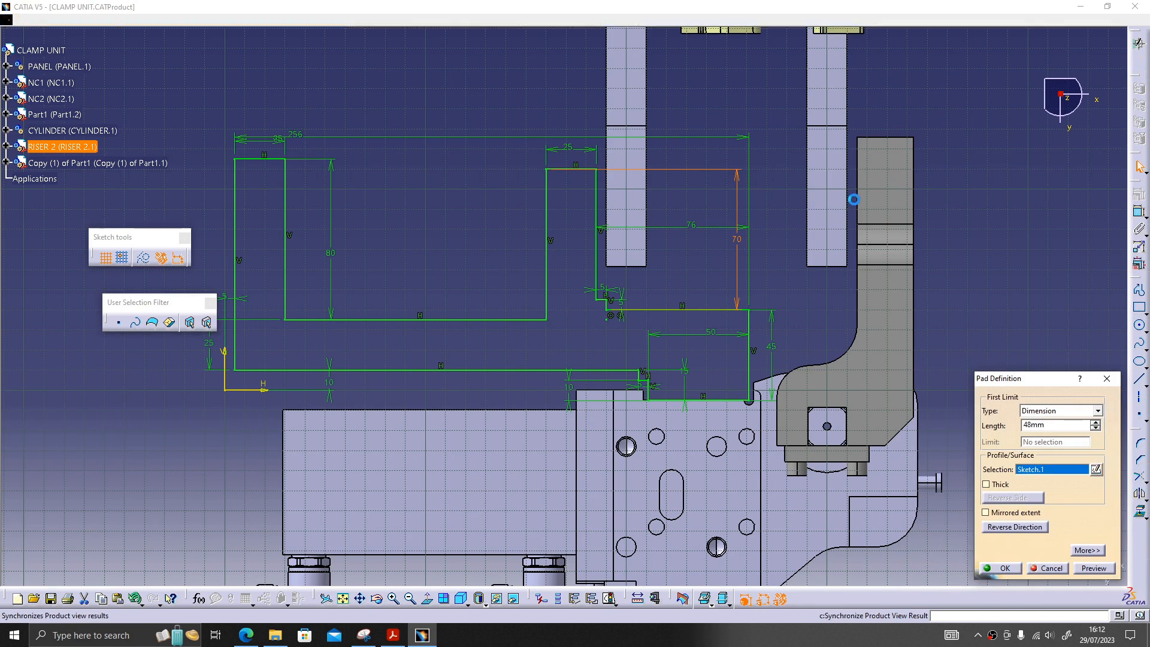
left_click(1102, 571)
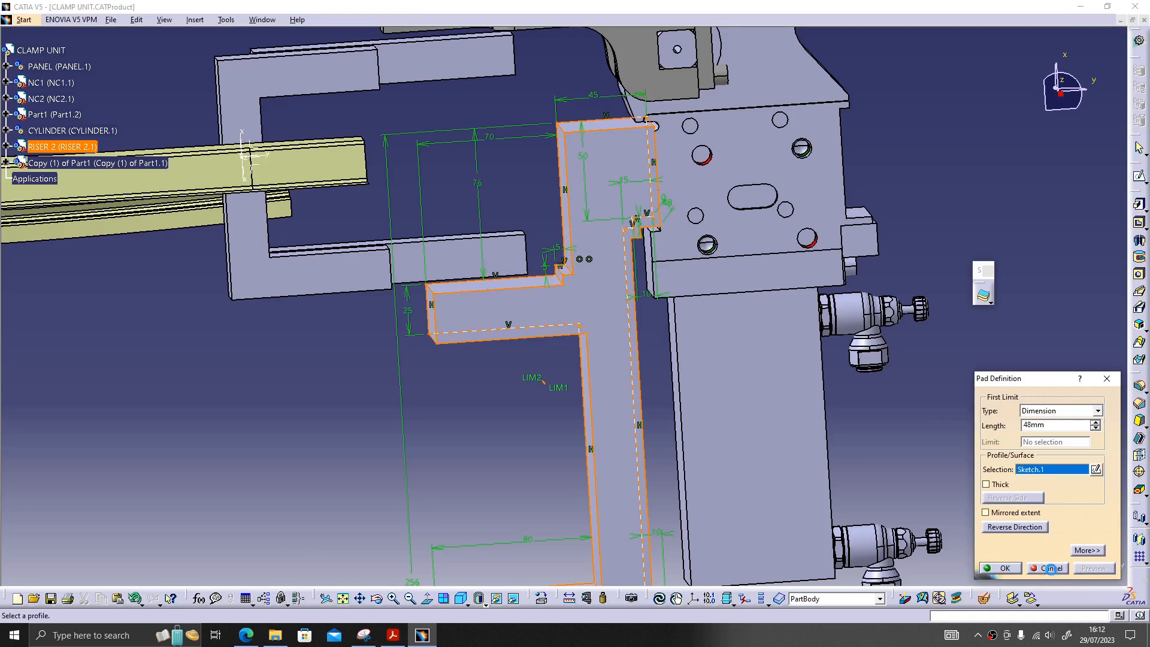
left_click(1005, 569)
Step: Activate the CLAMP UNIT assembly and insert a new product component under it
middle_click_drag(922, 416, 593, 332)
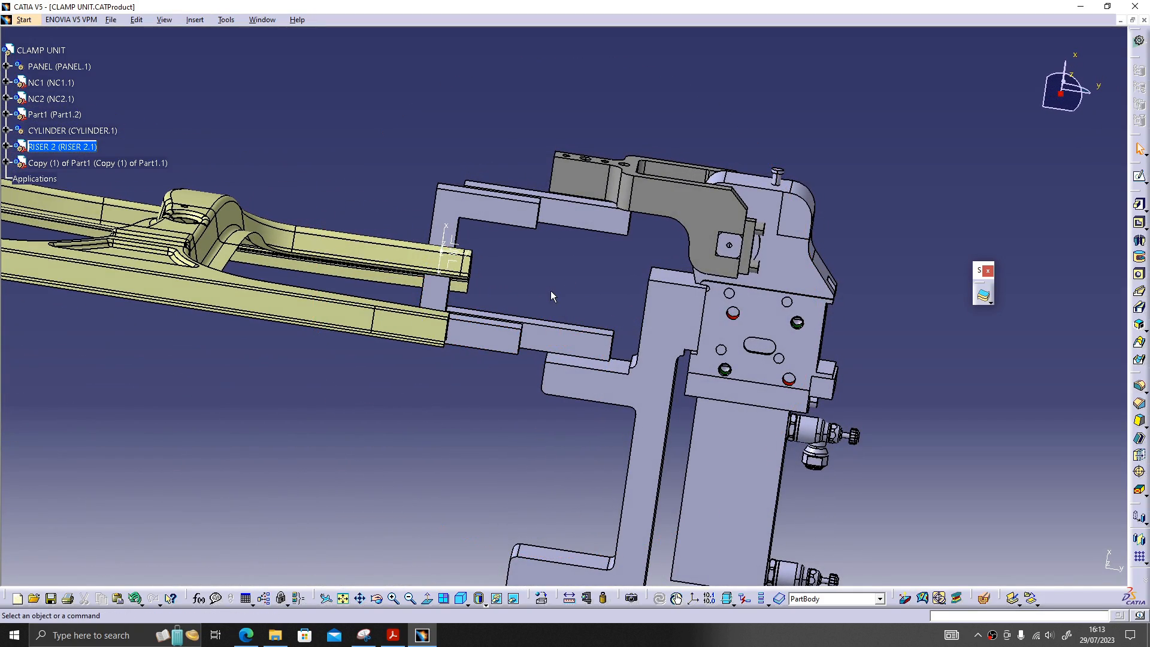
middle_click_drag(582, 274, 575, 335)
double_click(52, 50)
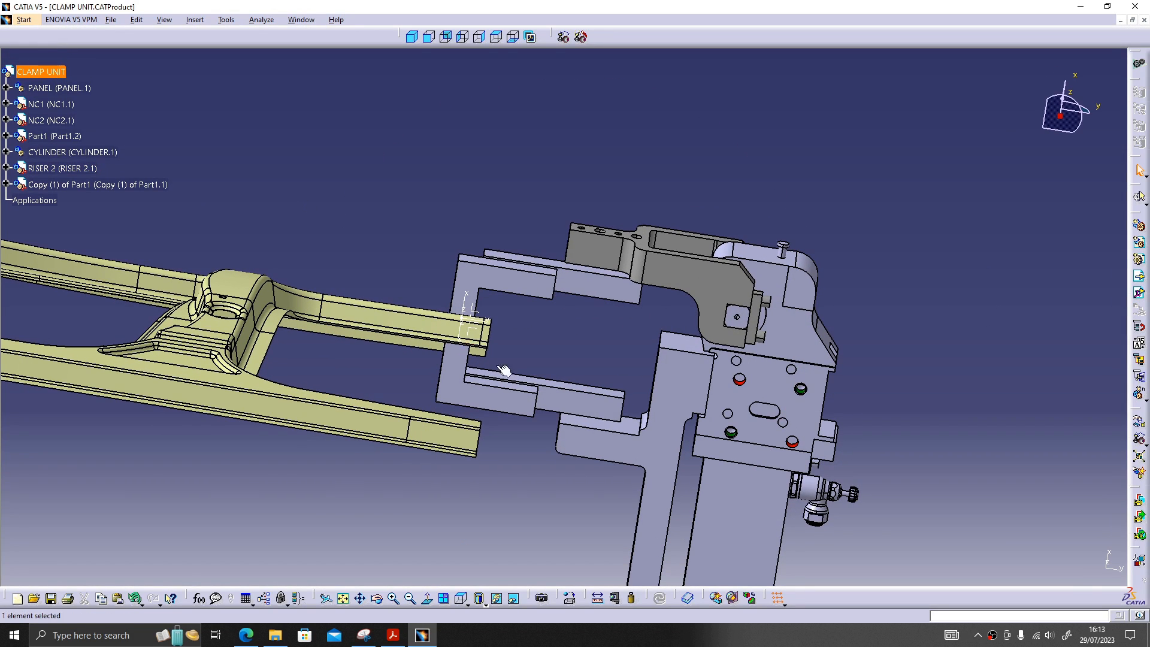
middle_click_drag(504, 373, 505, 379)
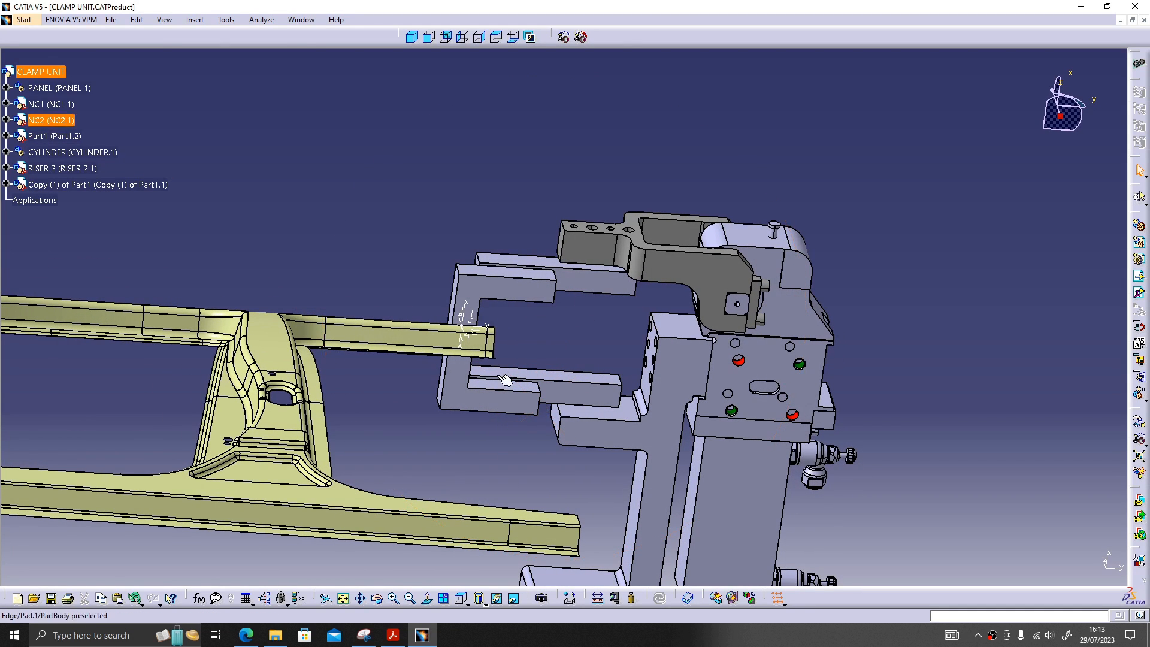
right_click(51, 72)
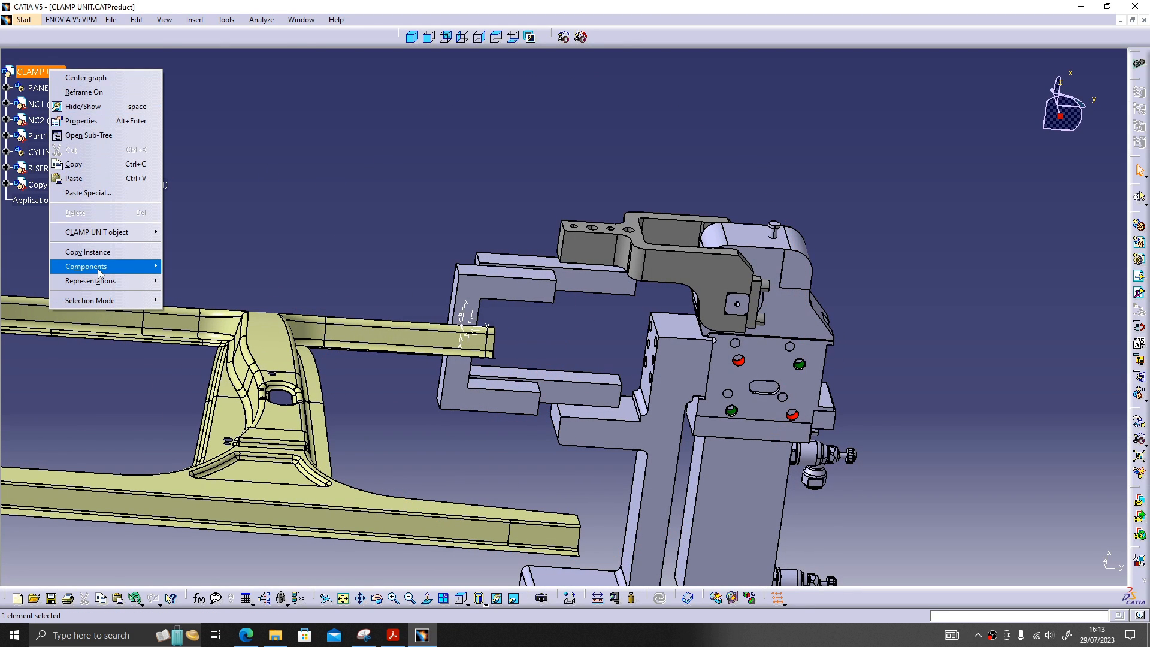
mouse_move(99, 271)
left_click(198, 268)
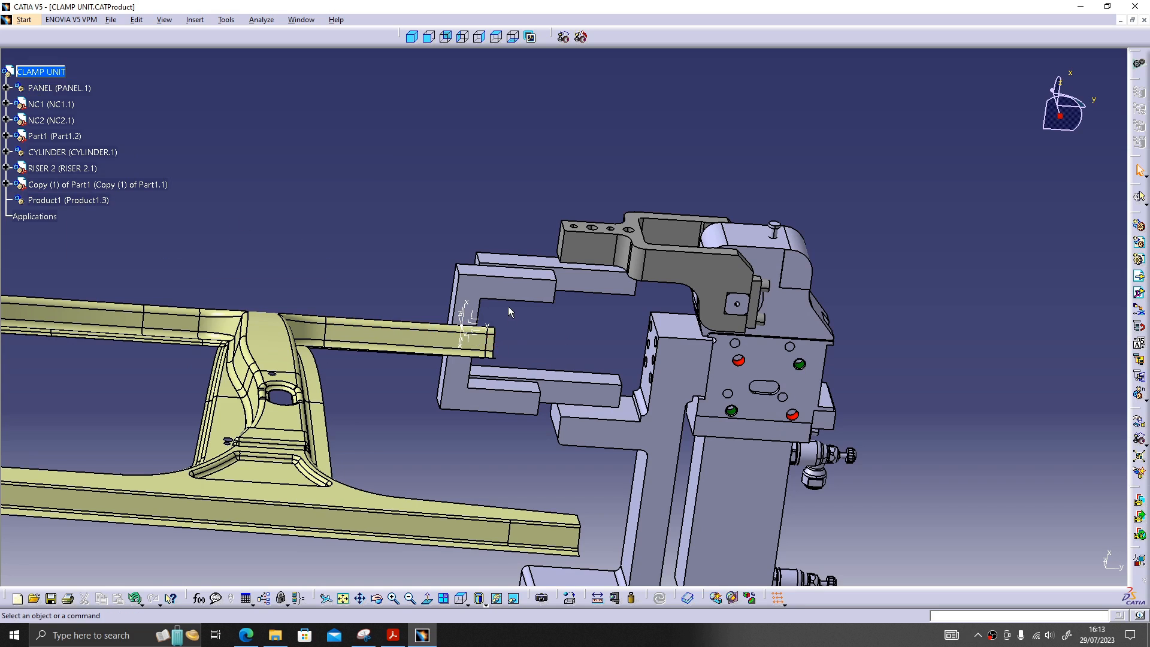
middle_click_drag(508, 307, 495, 333)
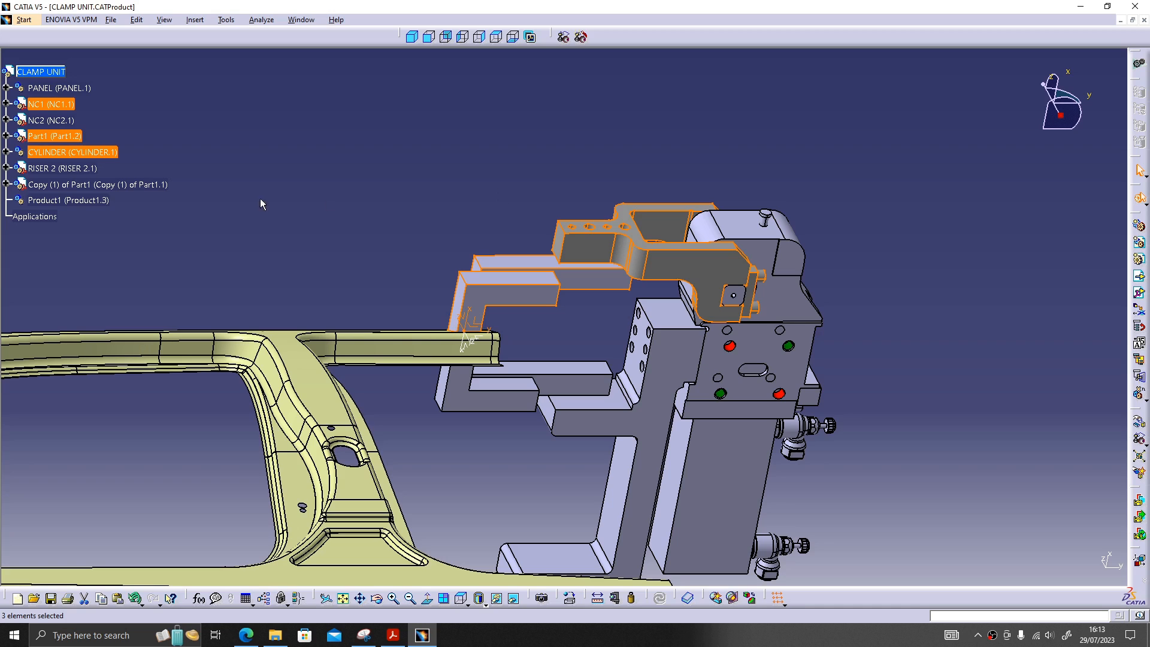
Step: Paste the copied NC1, Part1 and cylinder arm into the new product and rename it OP with instance name OP.1
left_click(94, 200)
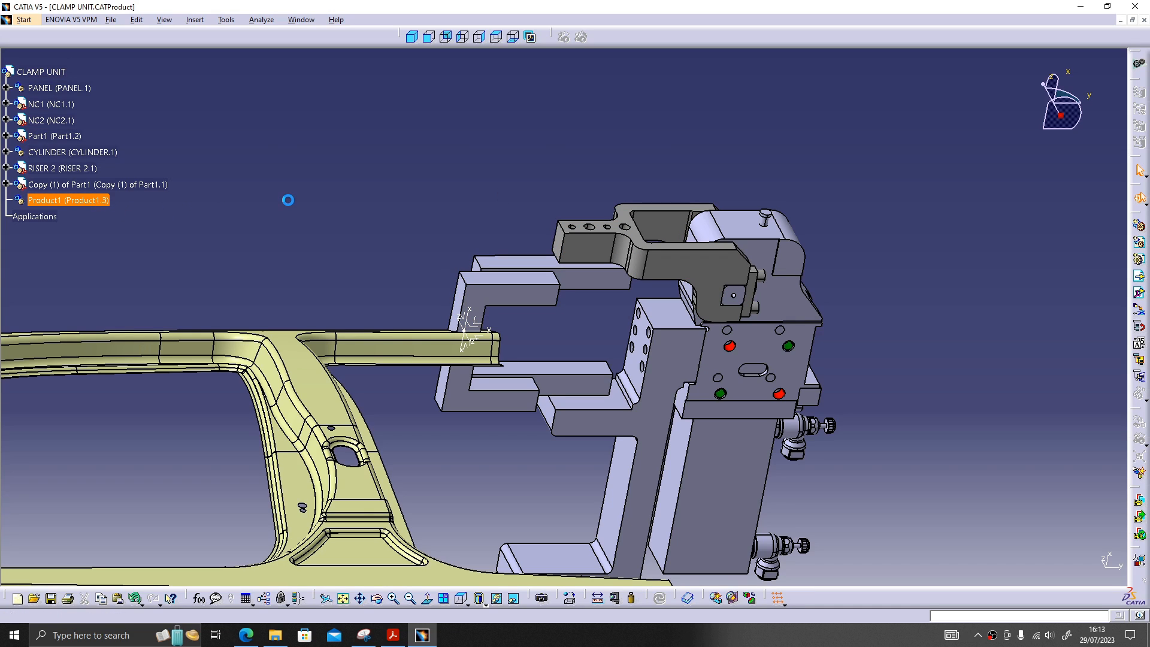
left_click(289, 199)
right_click(103, 202)
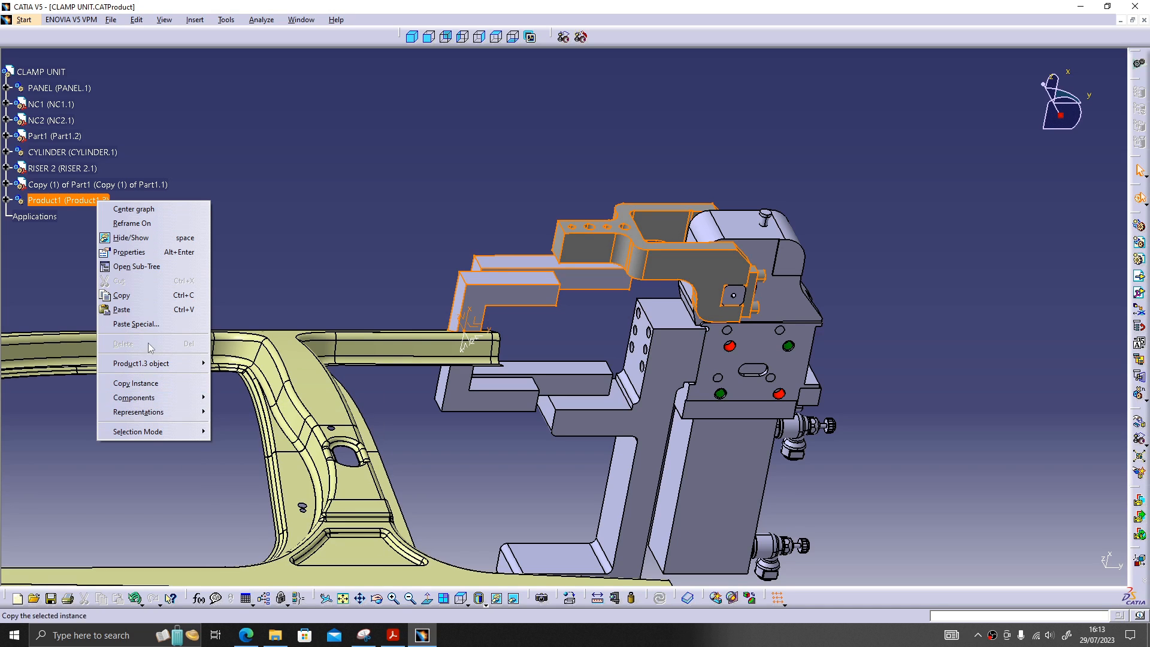
left_click(129, 253)
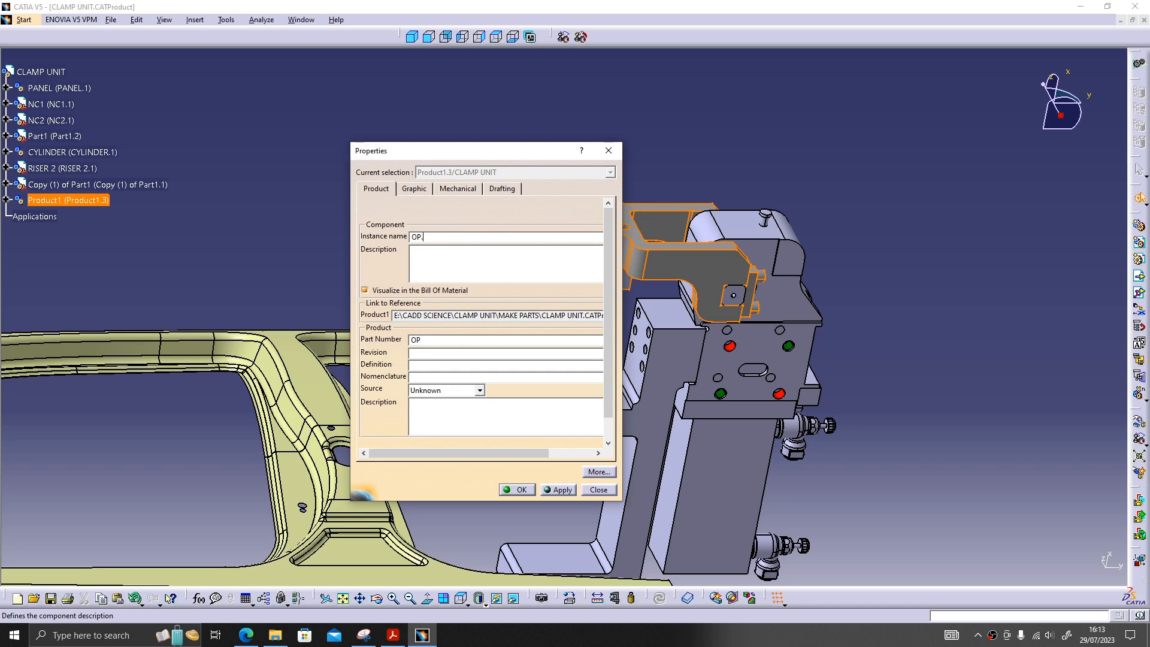
left_click(519, 490)
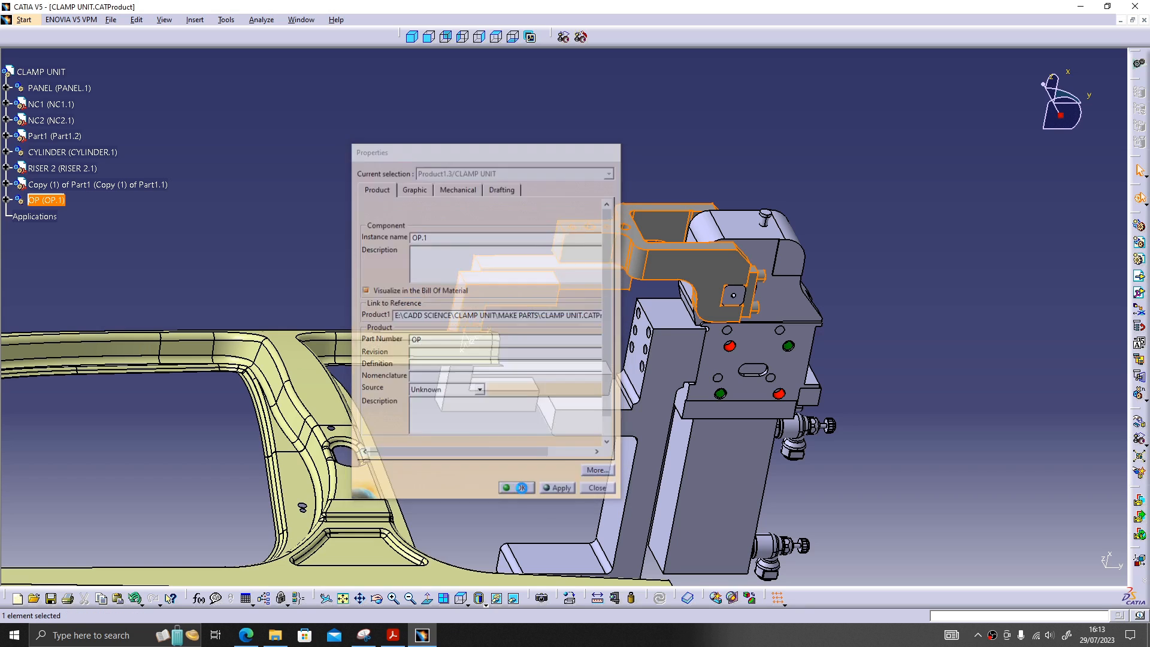
left_click(415, 201)
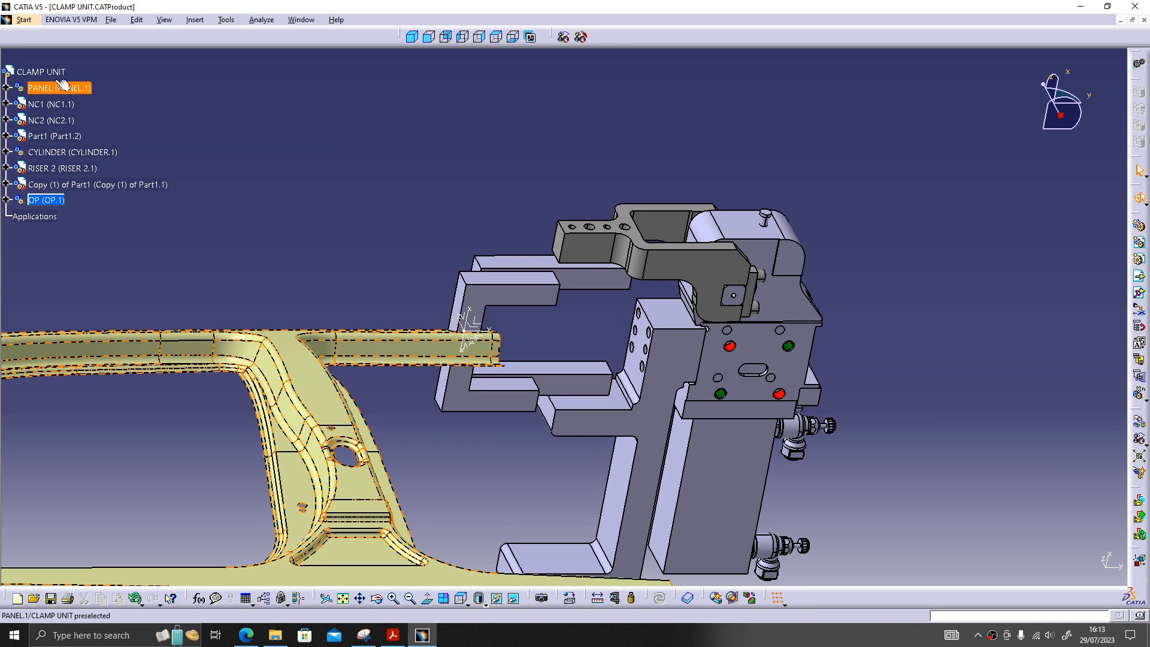
left_click(198, 139)
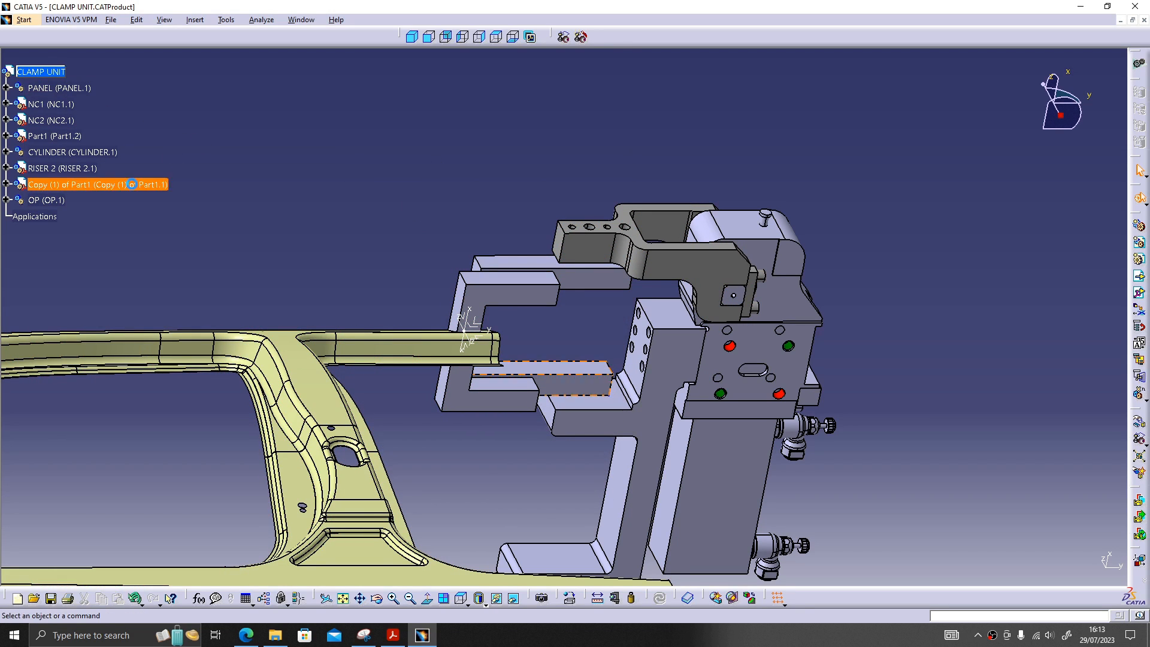
Step: Display the Graphic Properties toolbar and give the OP sub-product a yellow colour with 50% opacity
left_click(51, 199)
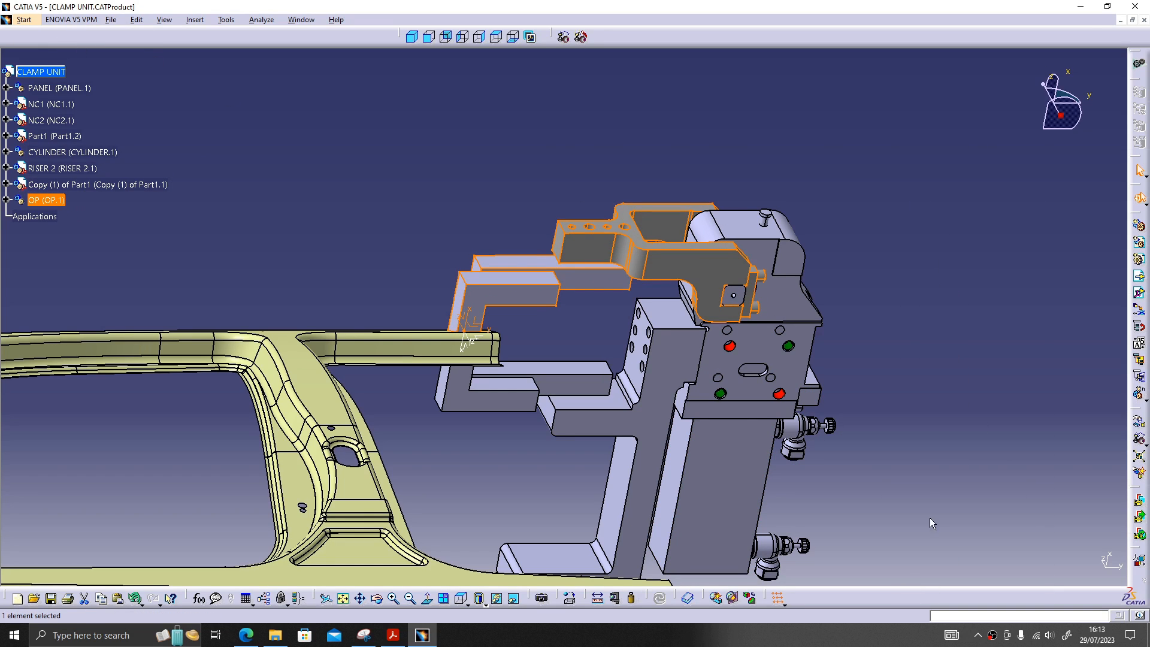
right_click(951, 595)
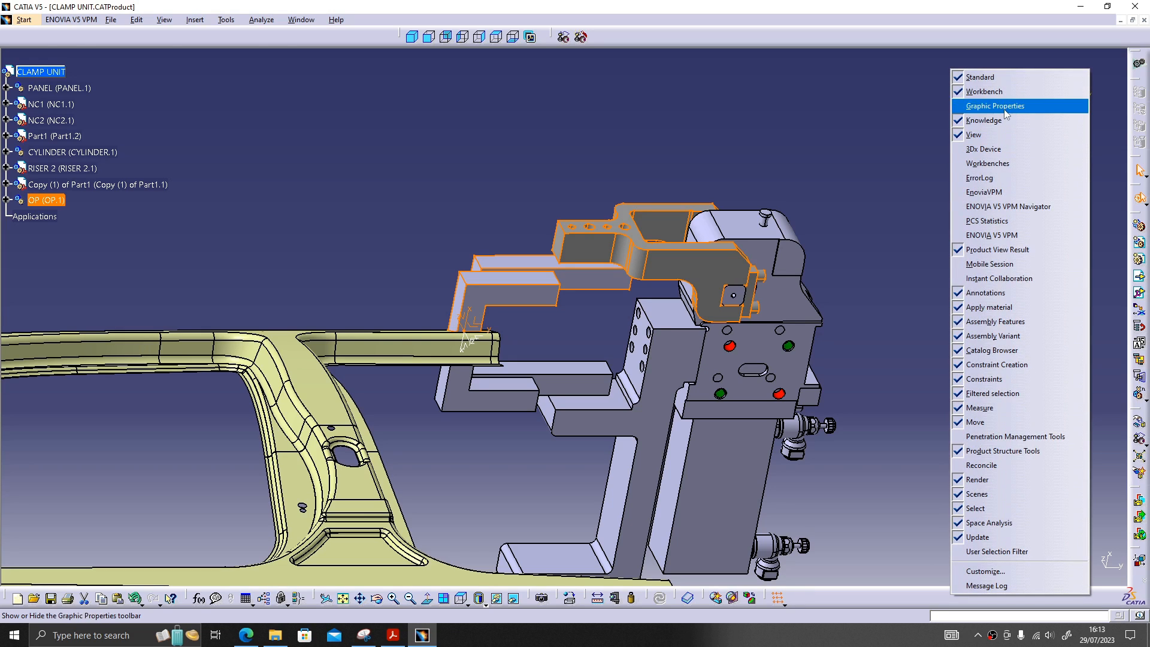
left_click(1006, 111)
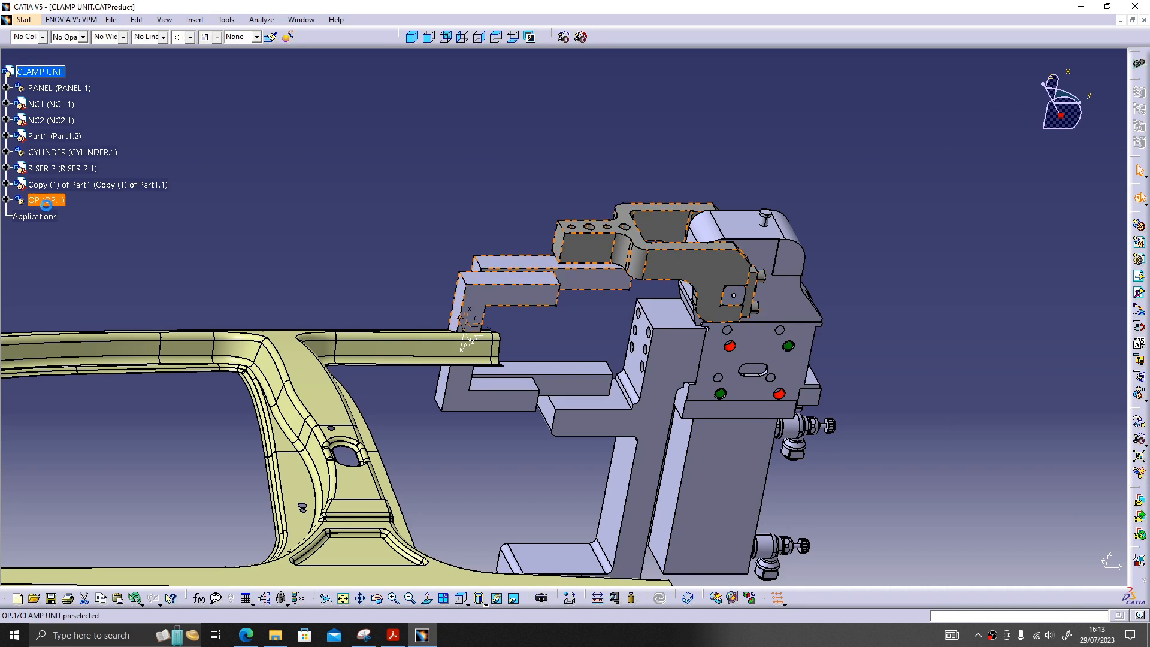
left_click(41, 37)
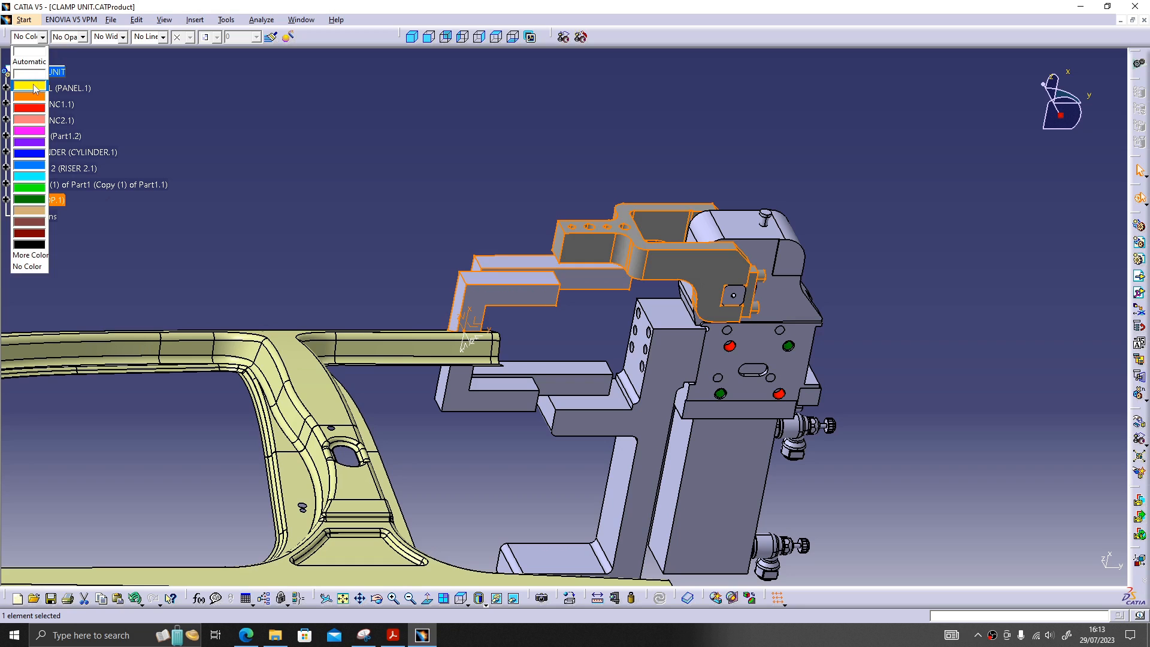
left_click(33, 86)
left_click(83, 37)
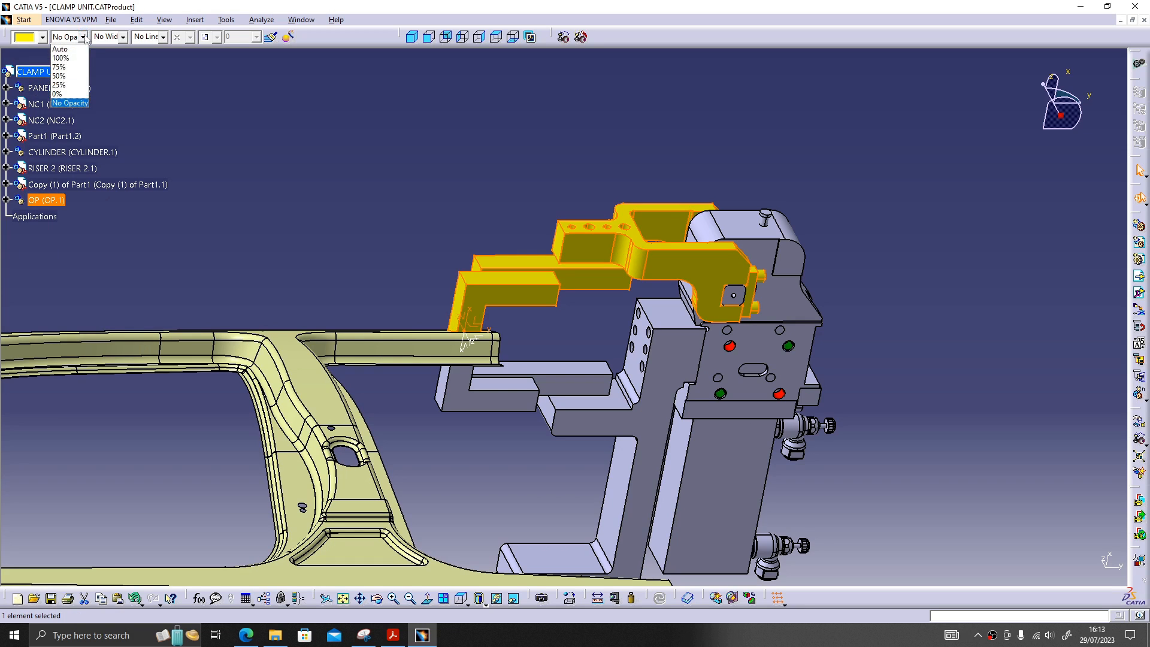
left_click(74, 78)
left_click(451, 178)
Step: Attach the compass at the clamp arm's pivot, rotate OP 90 degrees about W so the arm swings upward, and reset the compass
middle_click_drag(730, 423, 648, 360)
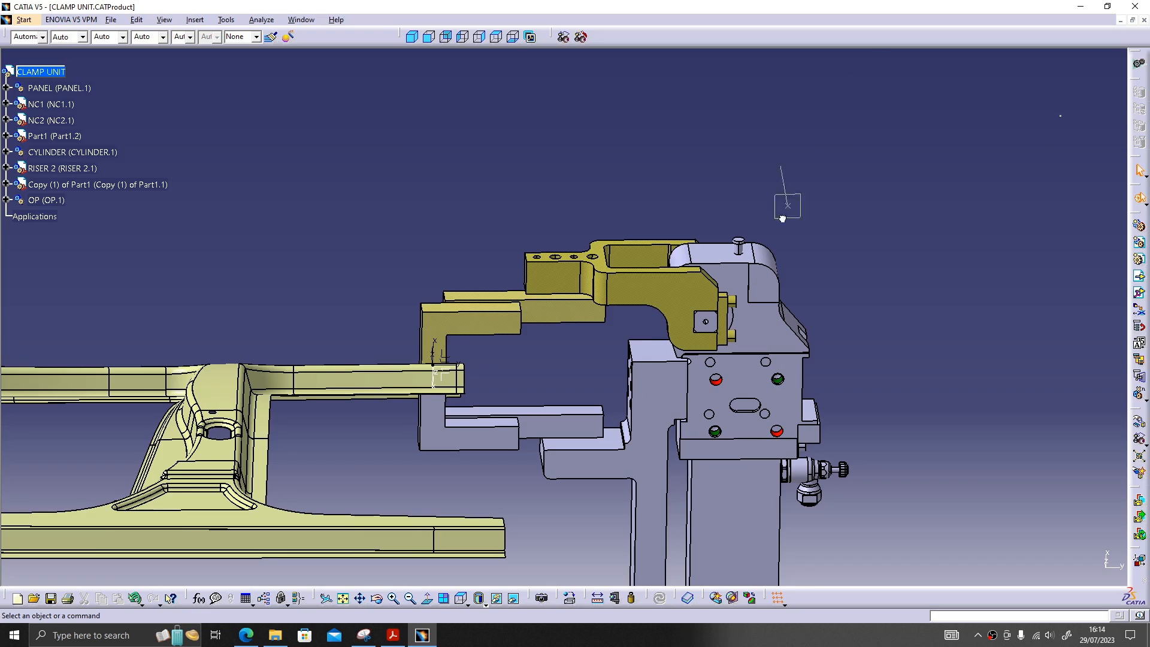
middle_click_drag(707, 323, 346, 216)
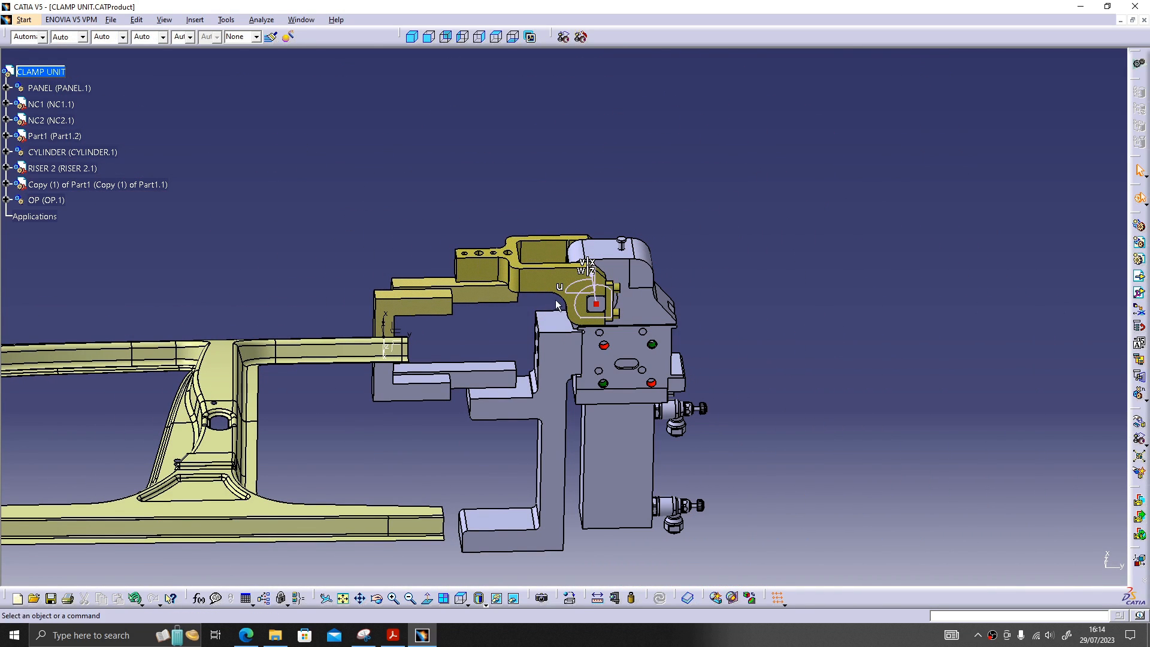
left_click(54, 200)
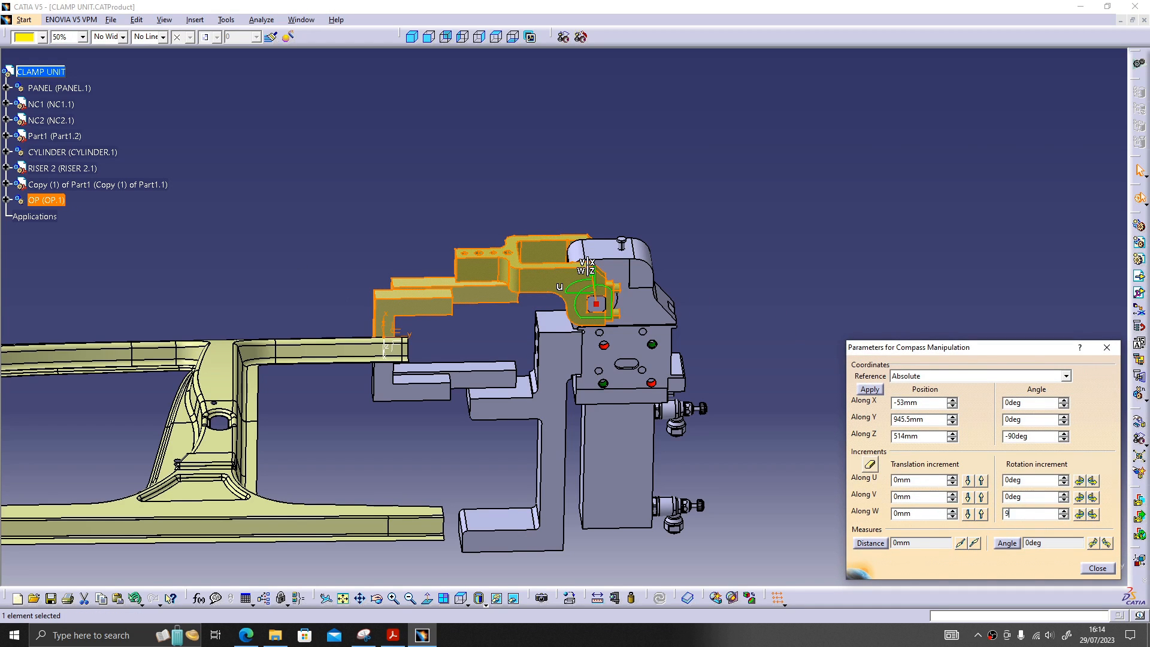
left_click(1079, 514)
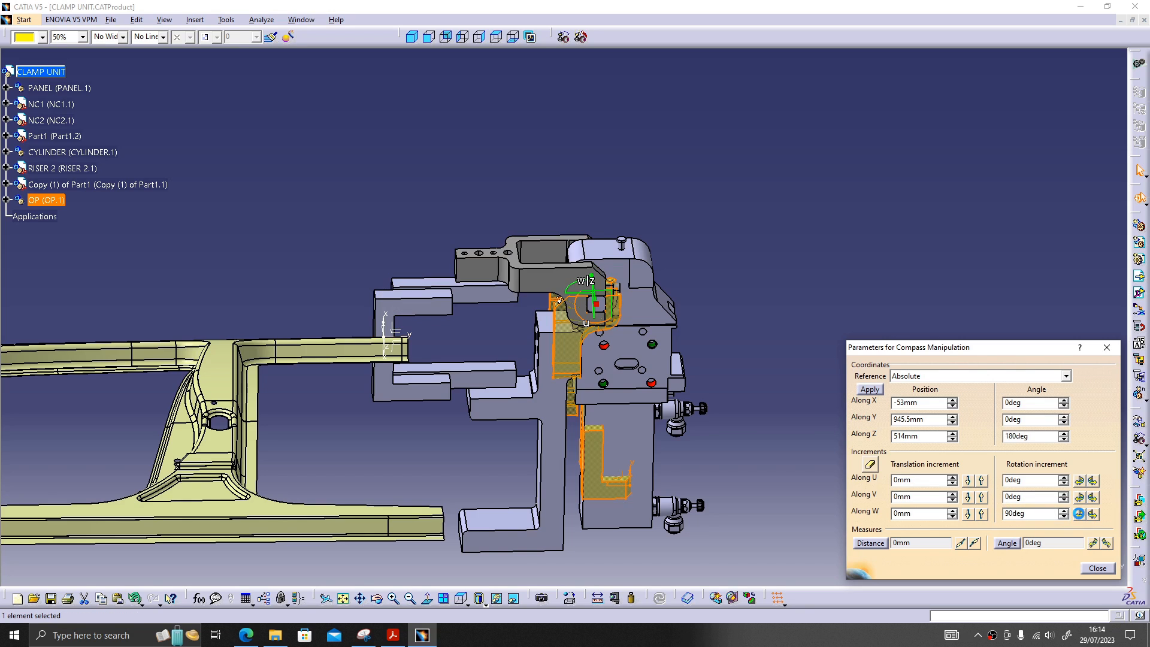
left_click(1092, 514)
left_click(1093, 515)
middle_click_drag(522, 479, 473, 461)
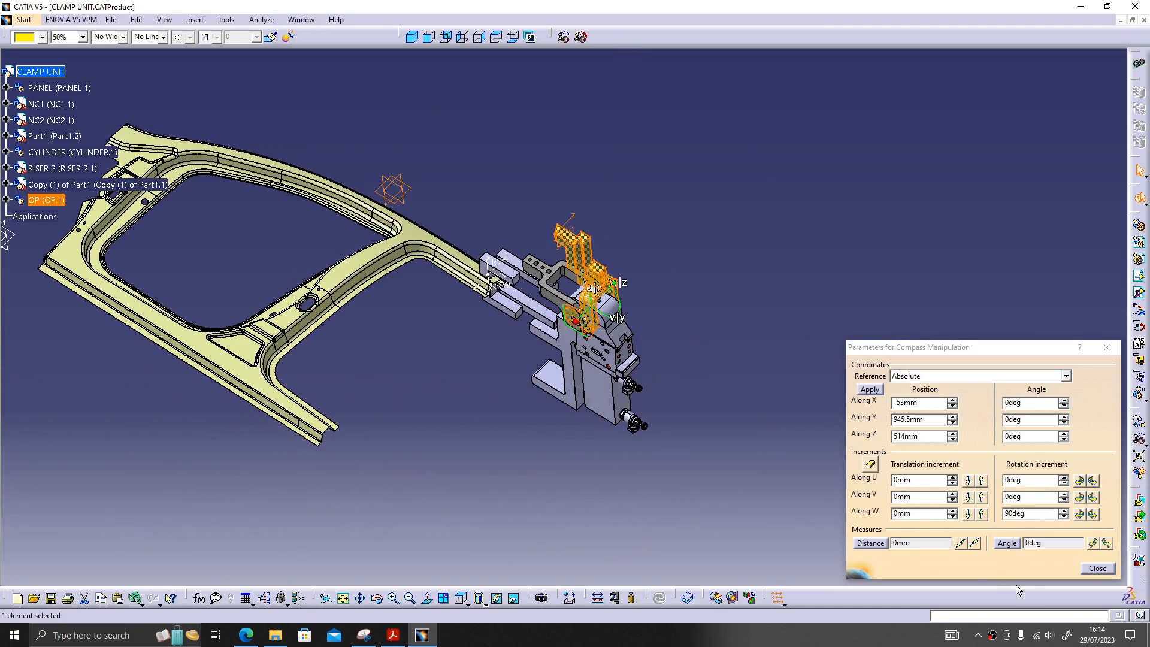
left_click(1098, 569)
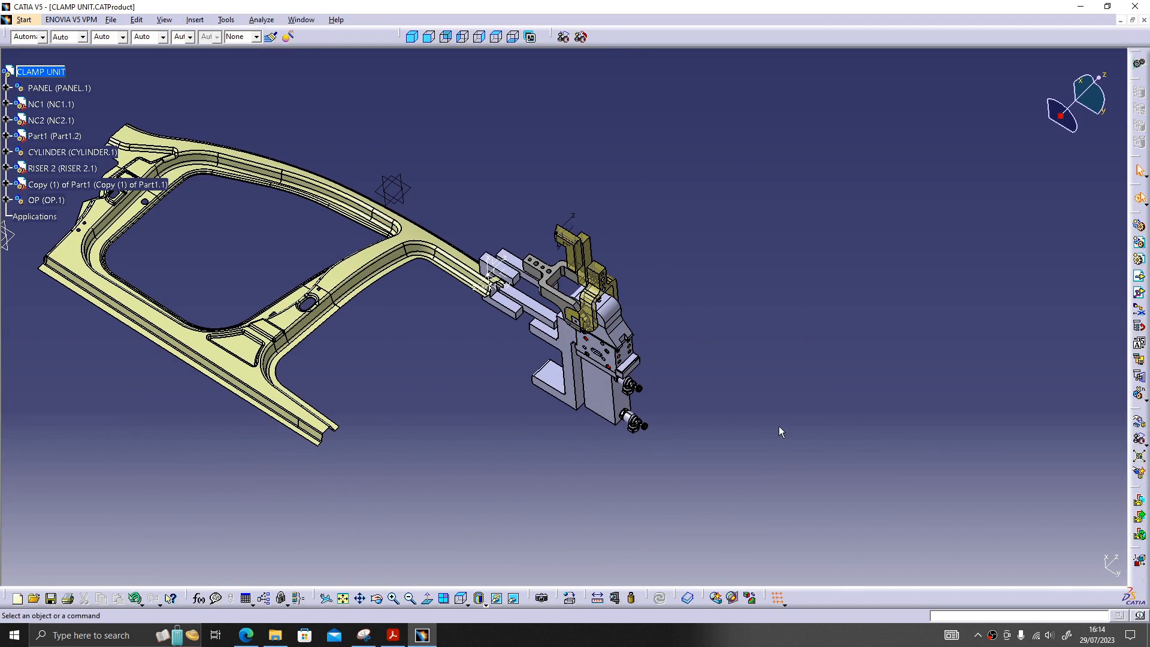
middle_click_drag(568, 511, 719, 388)
middle_click_drag(788, 380, 718, 363)
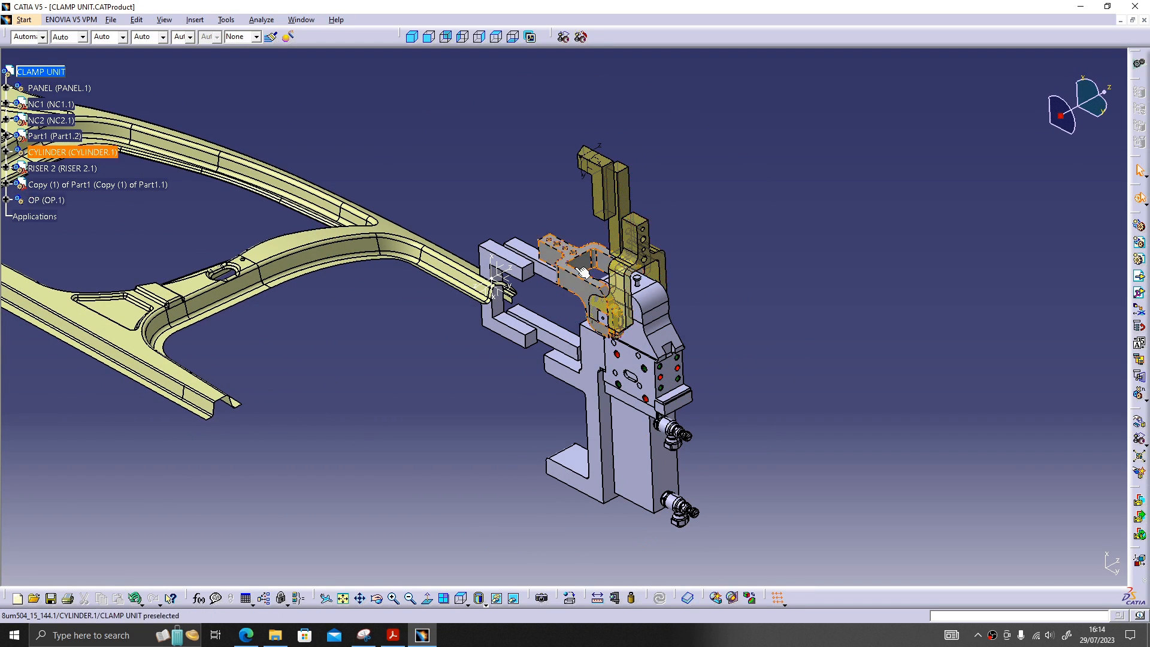
middle_click_drag(554, 416, 565, 300)
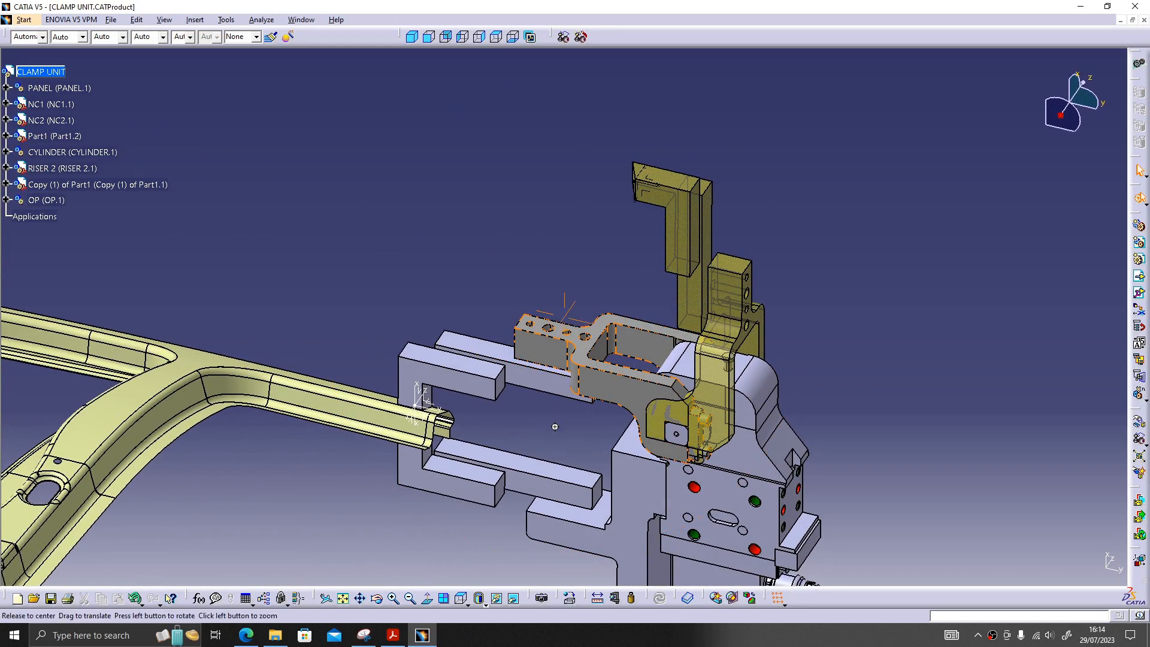
middle_click_drag(557, 368, 562, 442)
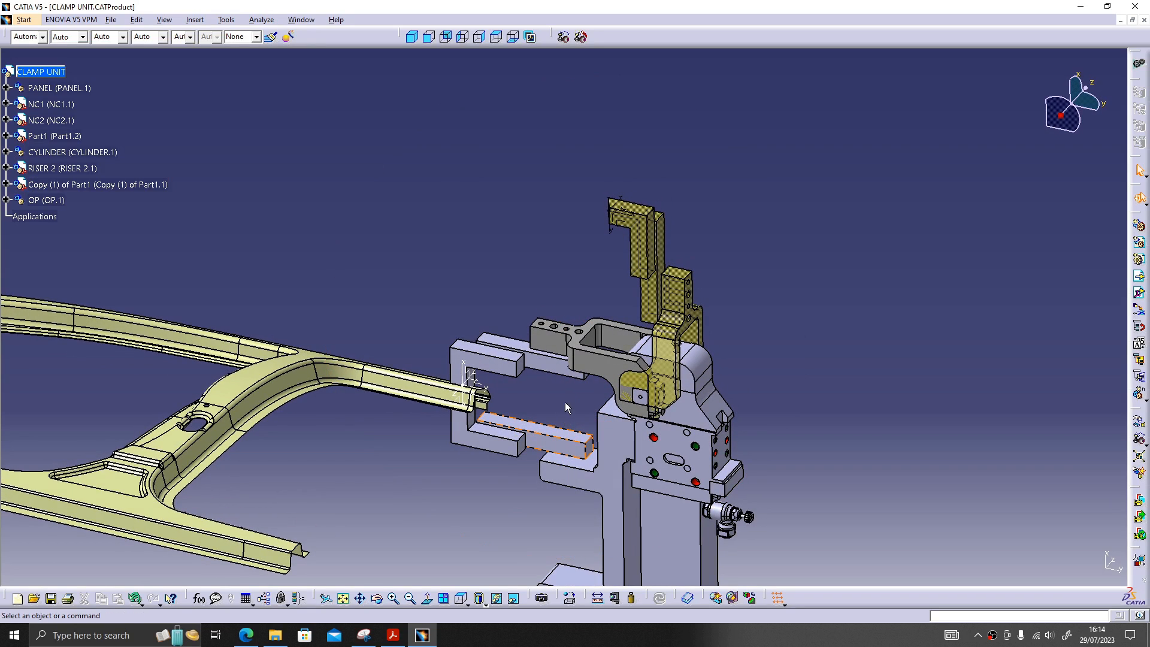